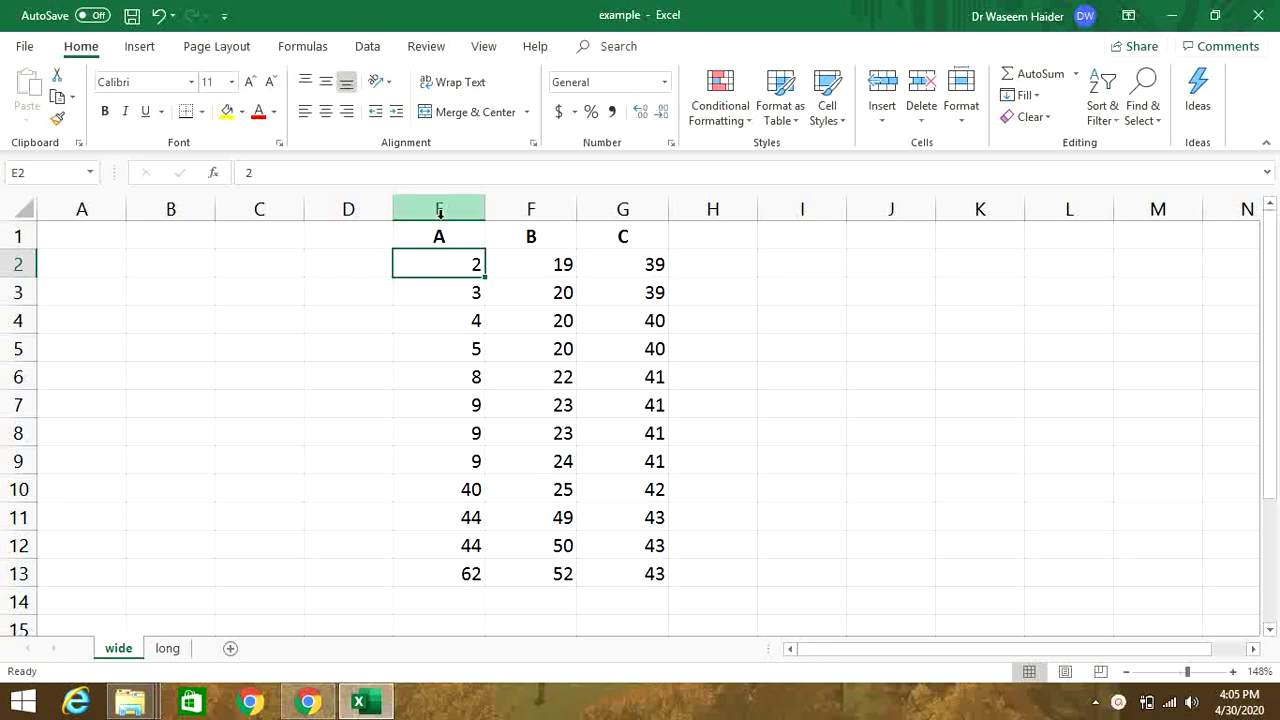
Examine the headers A, B and C on the wide sheet, along with the worksheet's row numbers and column letters
{"action": "left_click", "coordinate": [439, 235]}
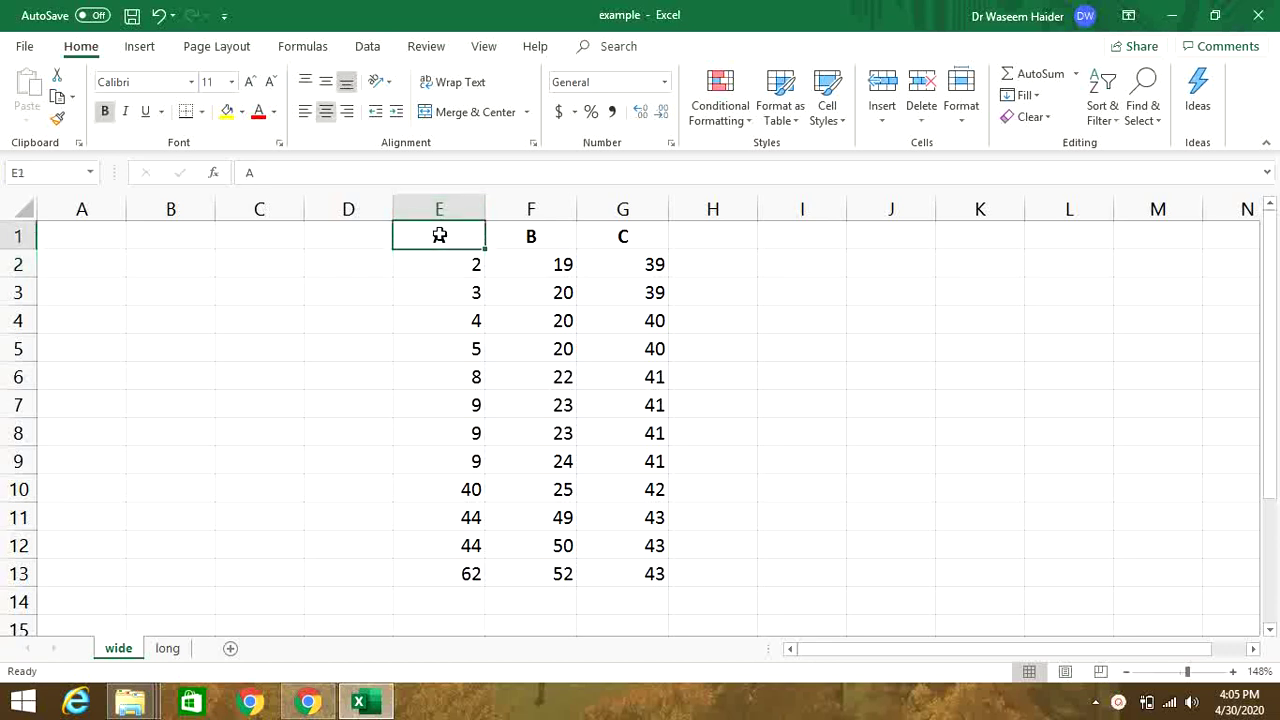
{"action": "left_click", "coordinate": [448, 259]}
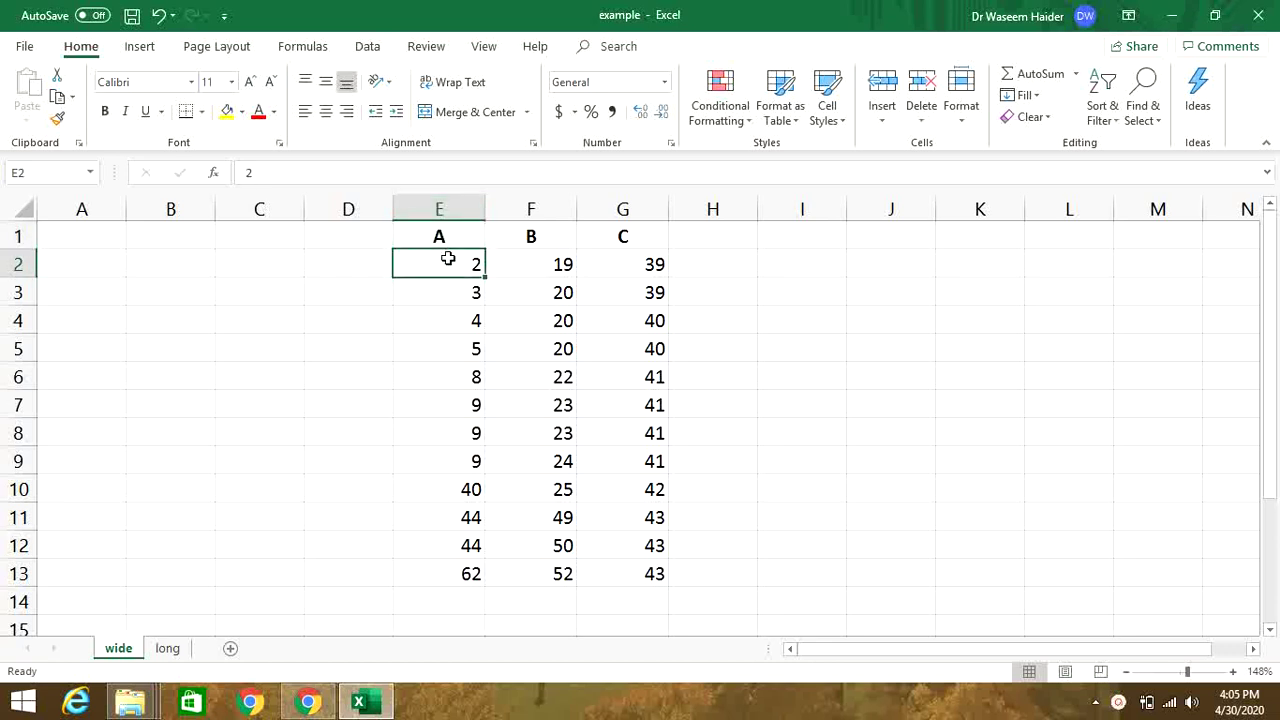
{"action": "left_click", "coordinate": [506, 233]}
{"action": "left_click", "coordinate": [606, 234]}
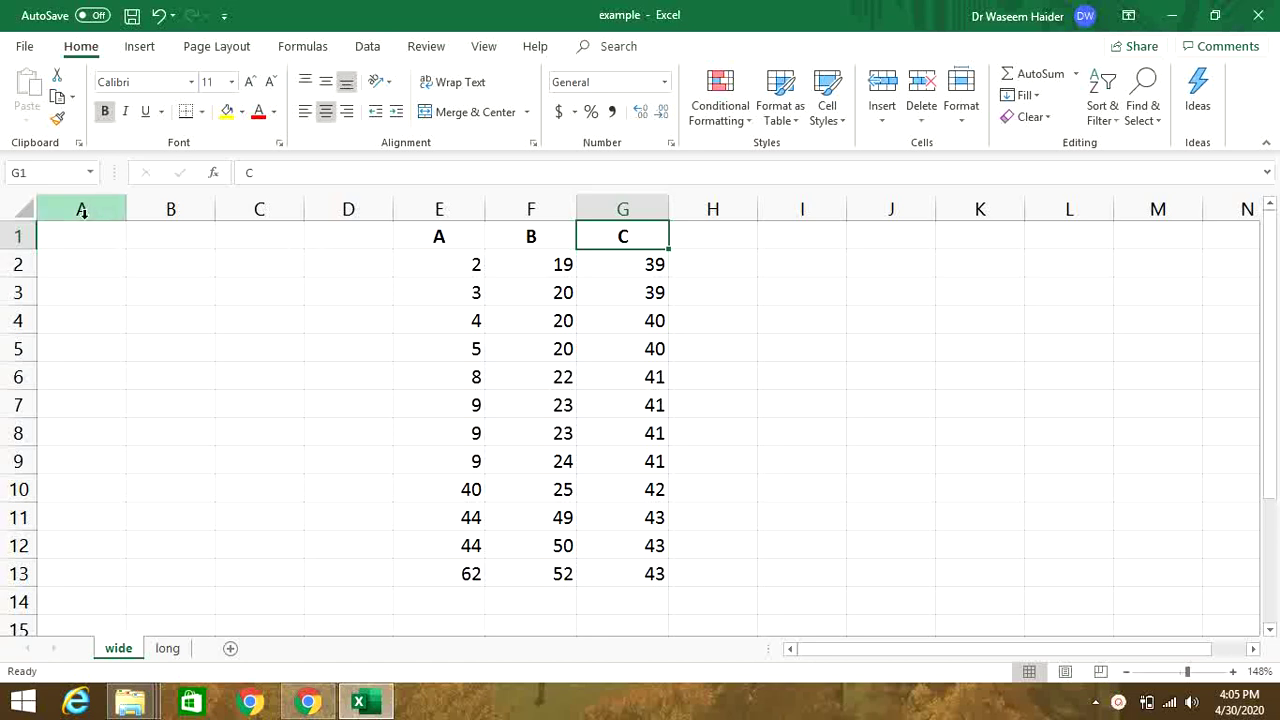
{"action": "left_click", "coordinate": [18, 235]}
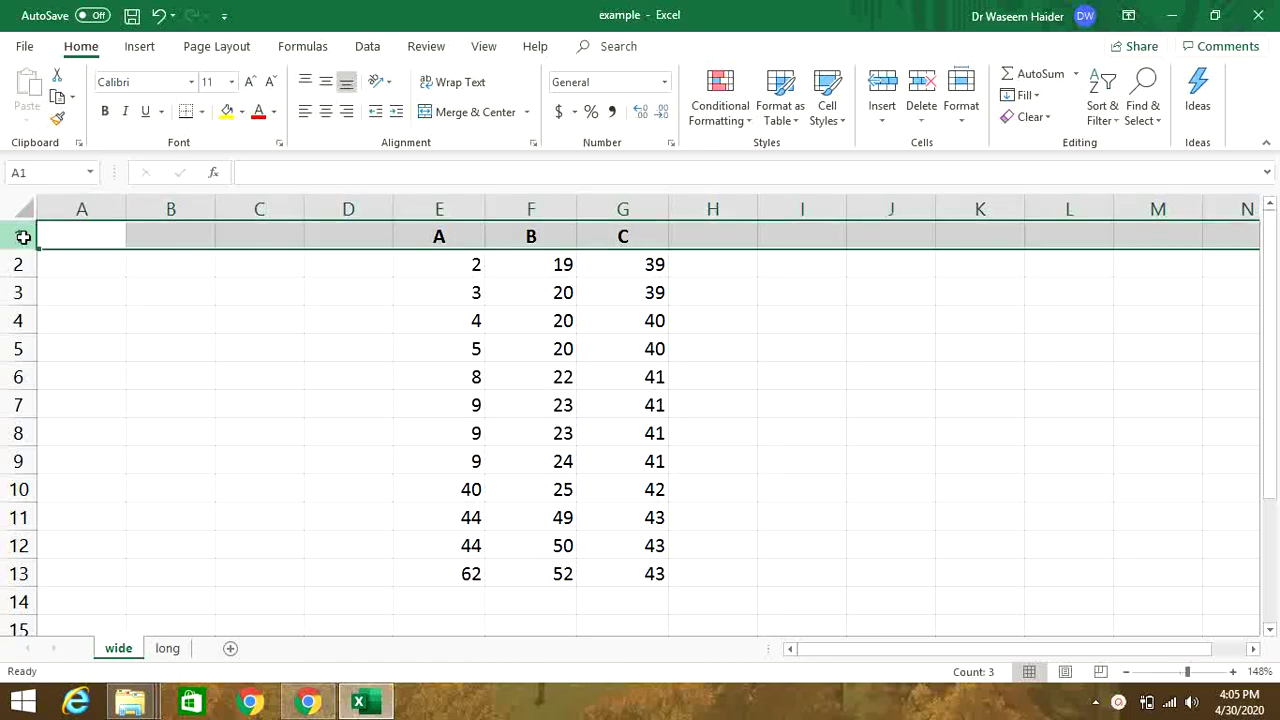
{"action": "left_click", "coordinate": [18, 264]}
{"action": "left_click", "coordinate": [12, 292]}
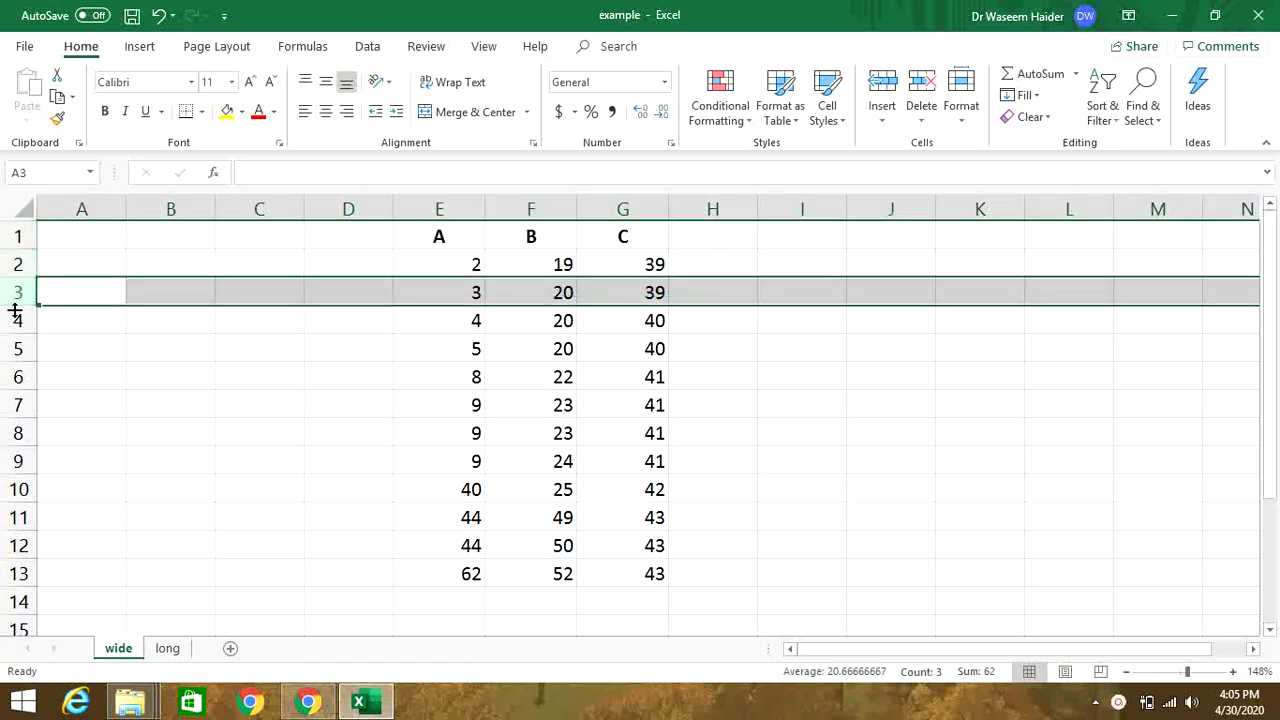
{"action": "left_click", "coordinate": [14, 318]}
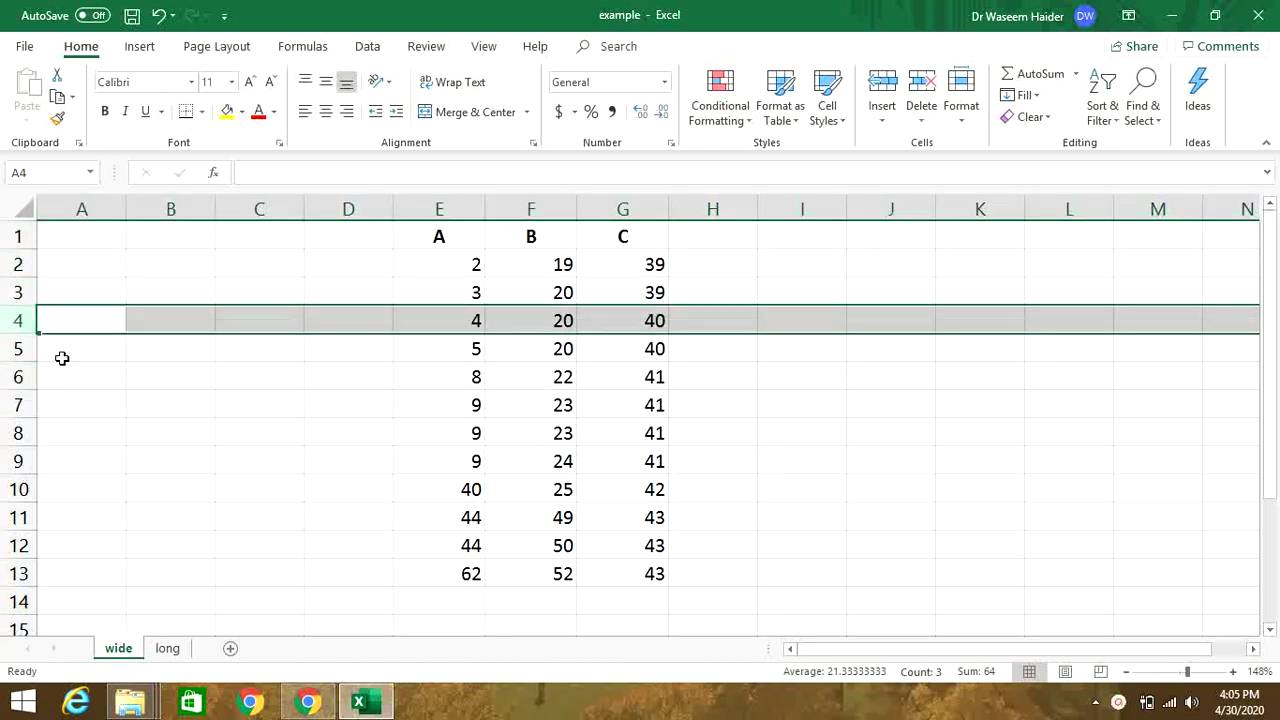
{"action": "left_click", "coordinate": [86, 203]}
{"action": "left_click", "coordinate": [145, 198]}
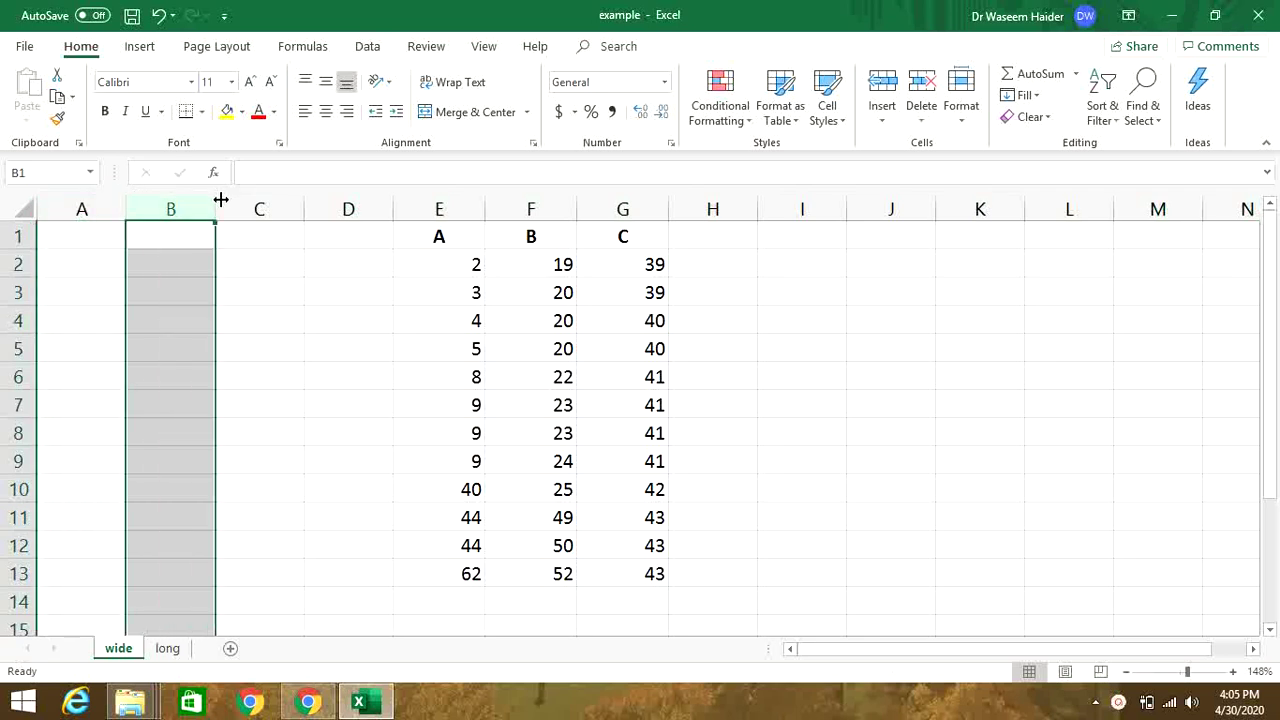
{"action": "left_click", "coordinate": [260, 203]}
{"action": "left_click", "coordinate": [365, 200]}
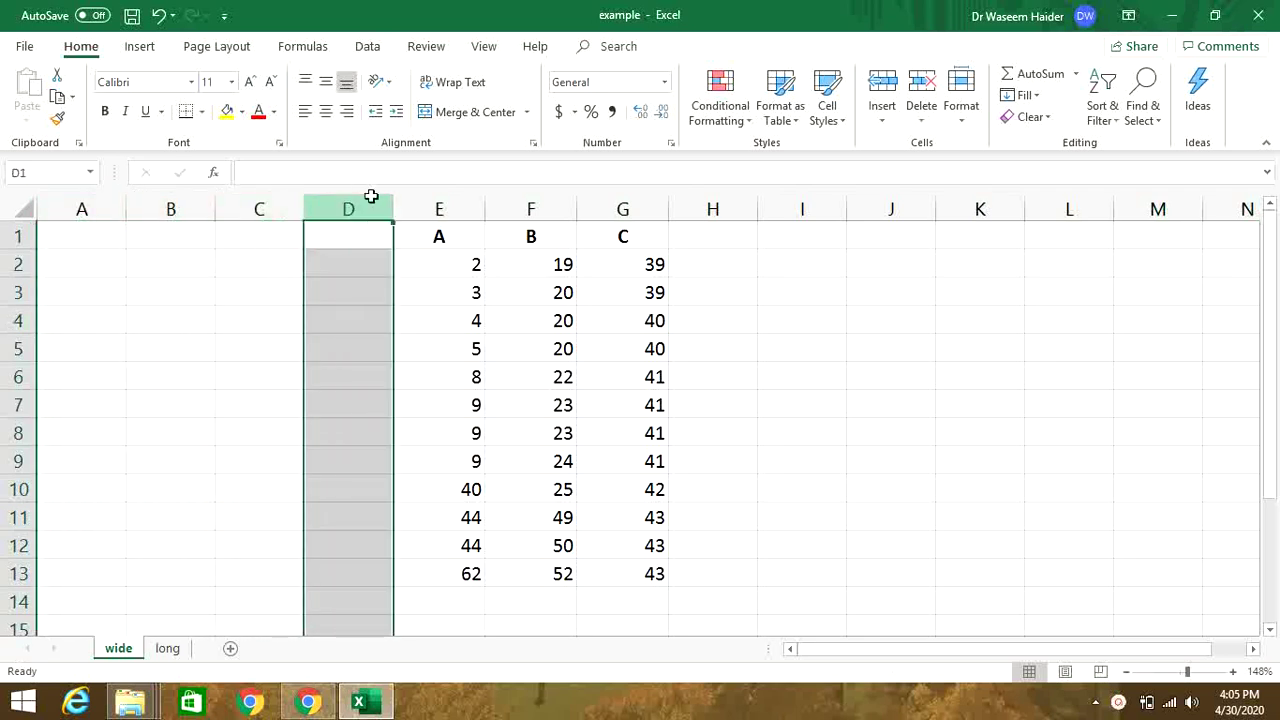
{"action": "left_click", "coordinate": [449, 200]}
{"action": "left_click", "coordinate": [441, 259]}
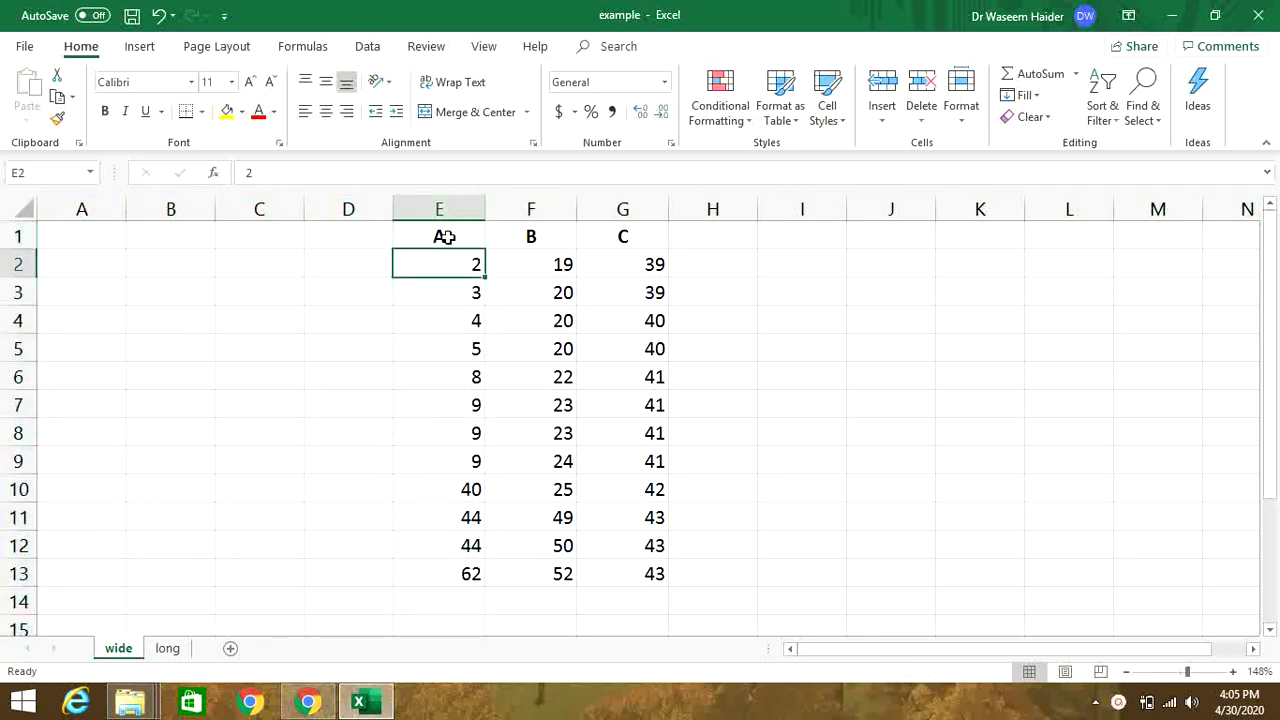
Examine the data block E1:G13 on the wide sheet, including its three treatment headers and columns E, F and G
{"action": "left_click", "coordinate": [445, 237]}
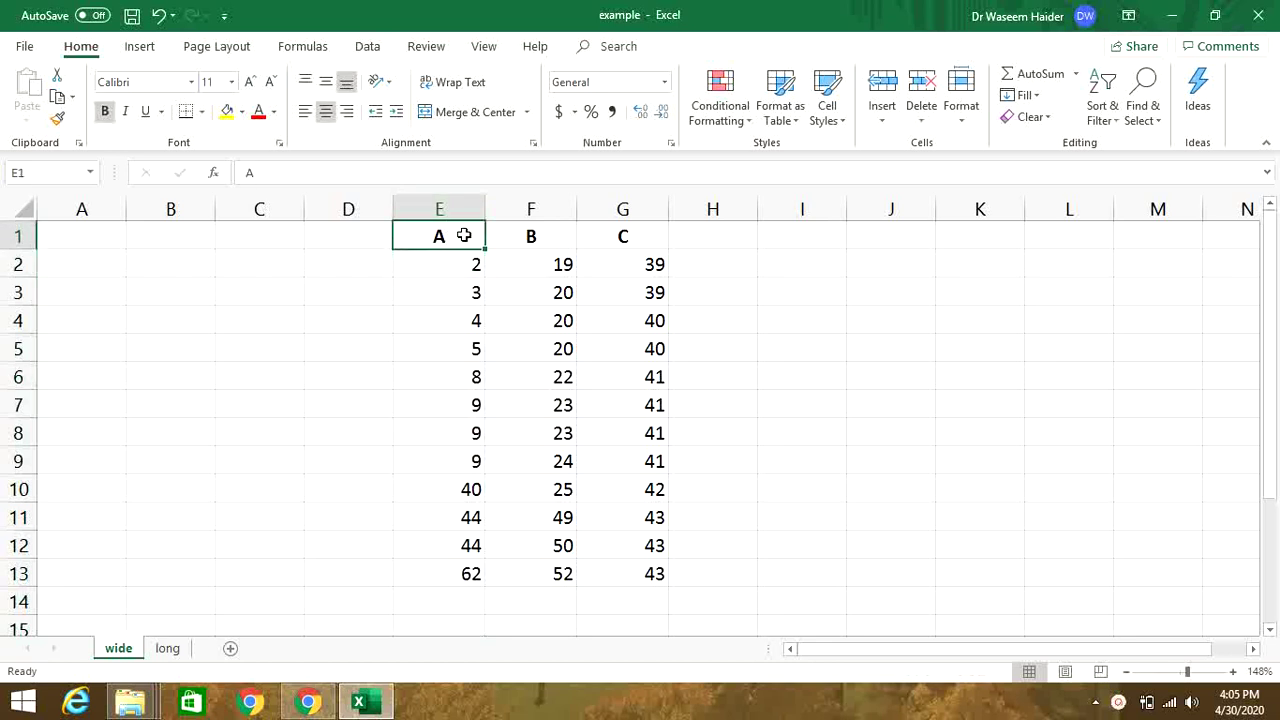
{"action": "left_click", "coordinate": [654, 573], "text": "shift"}
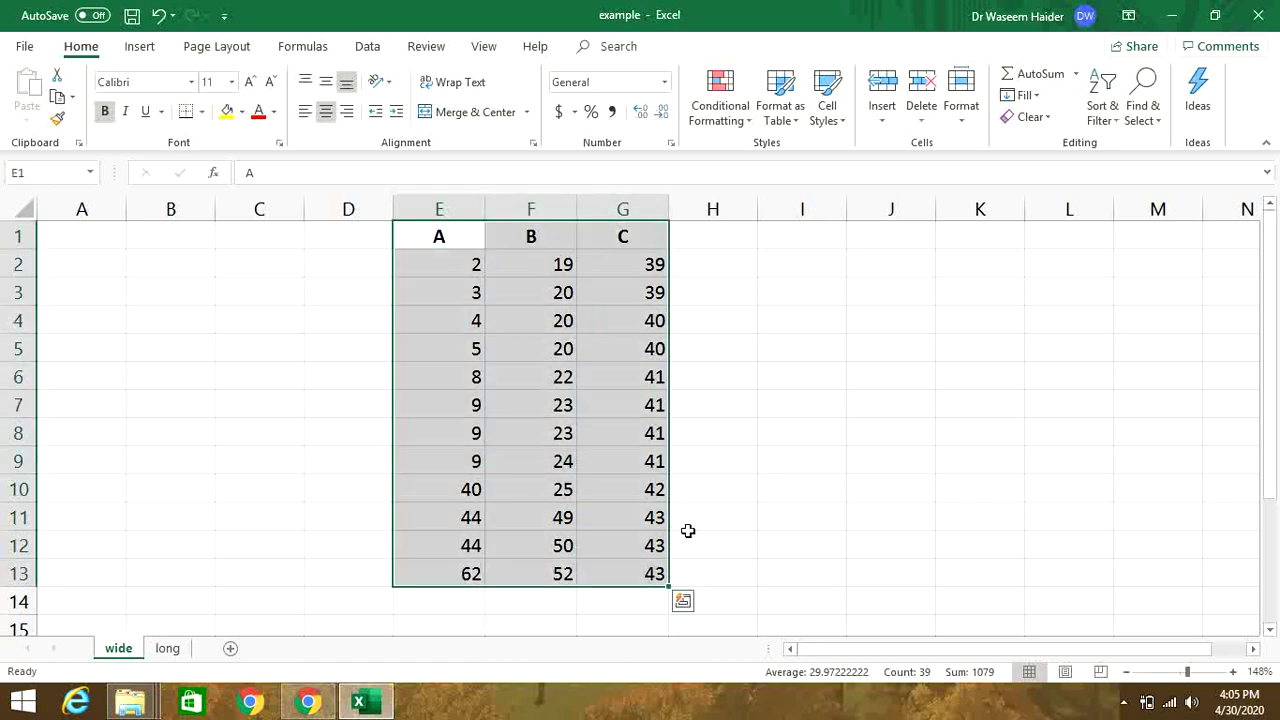
{"action": "left_click", "coordinate": [470, 238]}
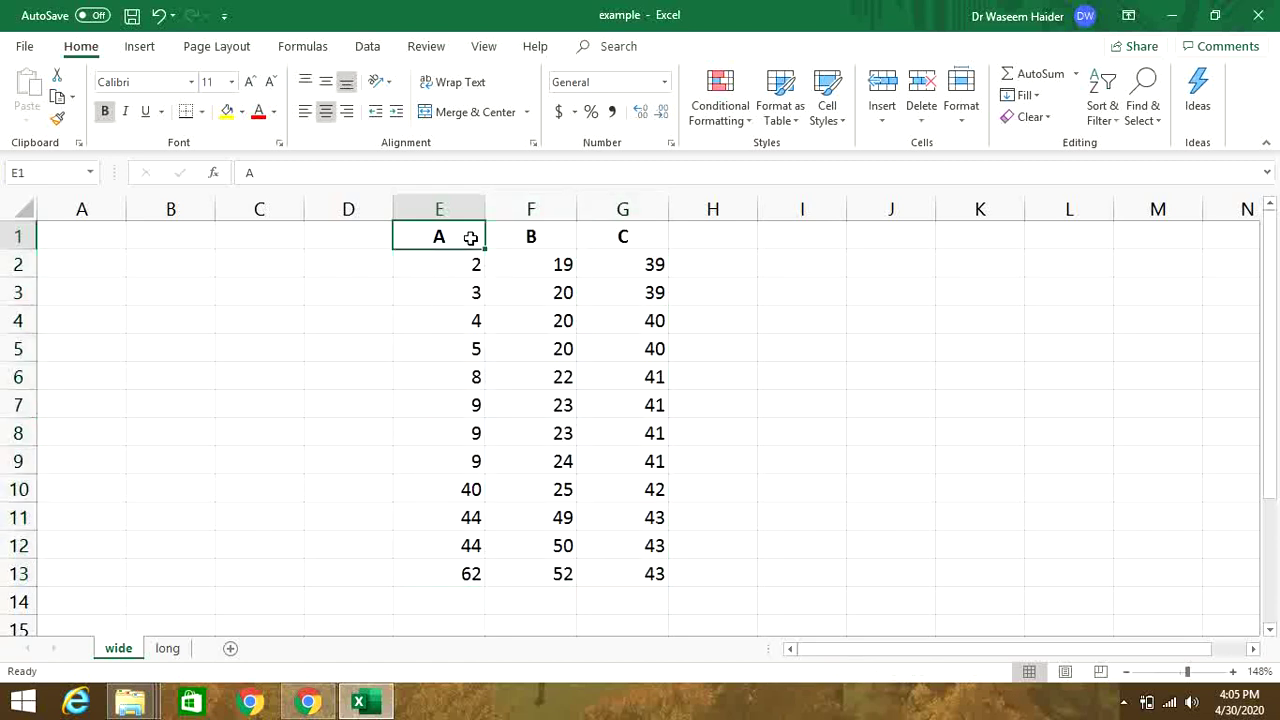
{"action": "left_click", "coordinate": [517, 238]}
{"action": "left_click", "coordinate": [605, 239]}
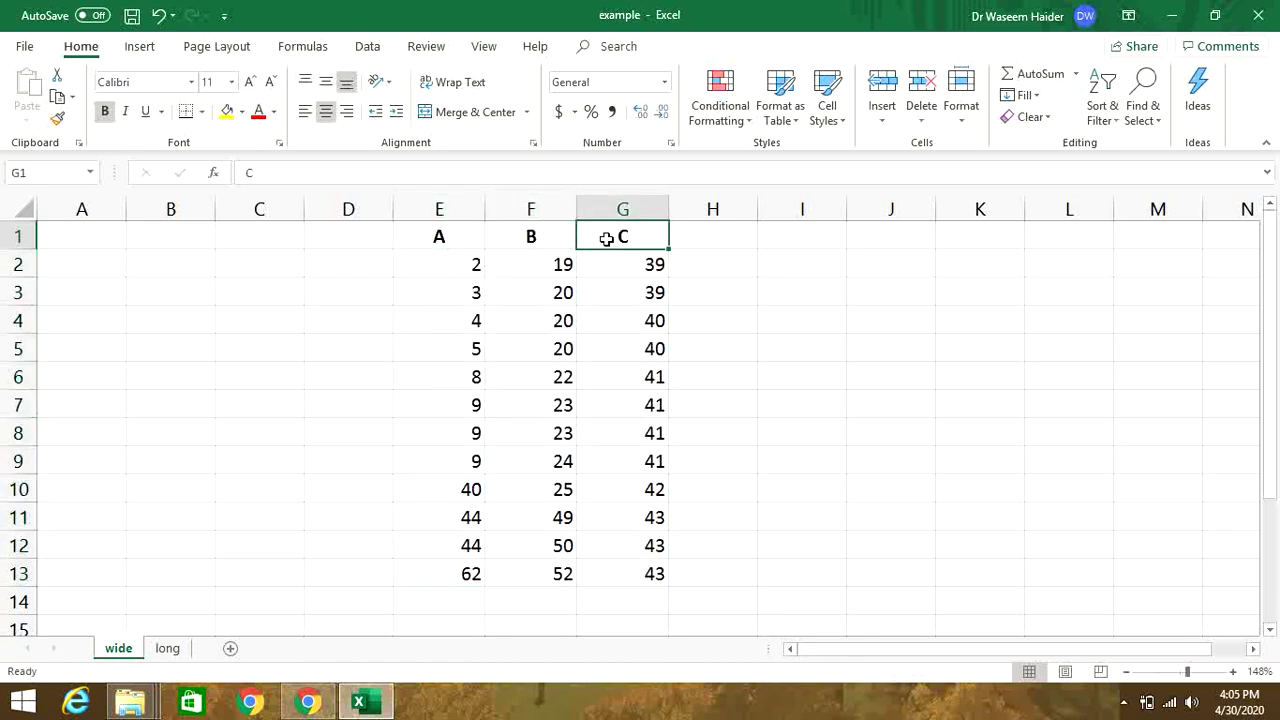
{"action": "left_click", "coordinate": [553, 236]}
{"action": "left_click", "coordinate": [460, 240]}
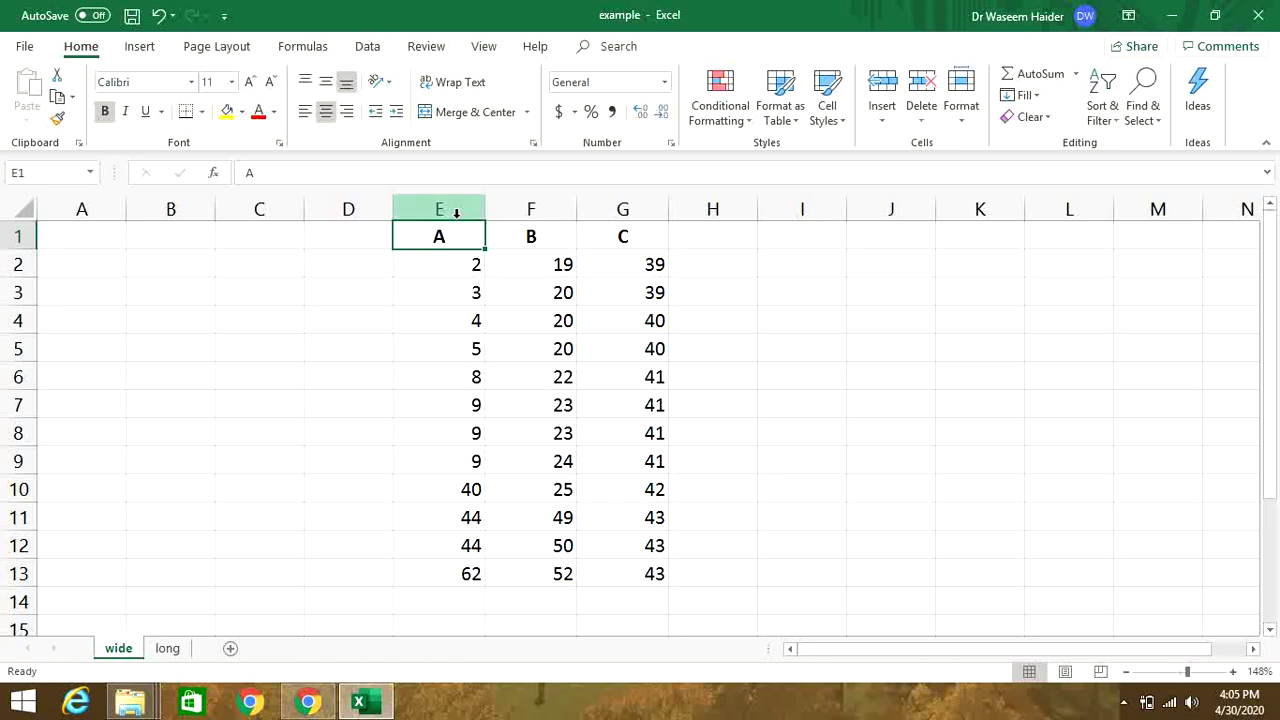
{"action": "left_click", "coordinate": [456, 212]}
{"action": "left_click", "coordinate": [531, 209]}
{"action": "left_click", "coordinate": [611, 205]}
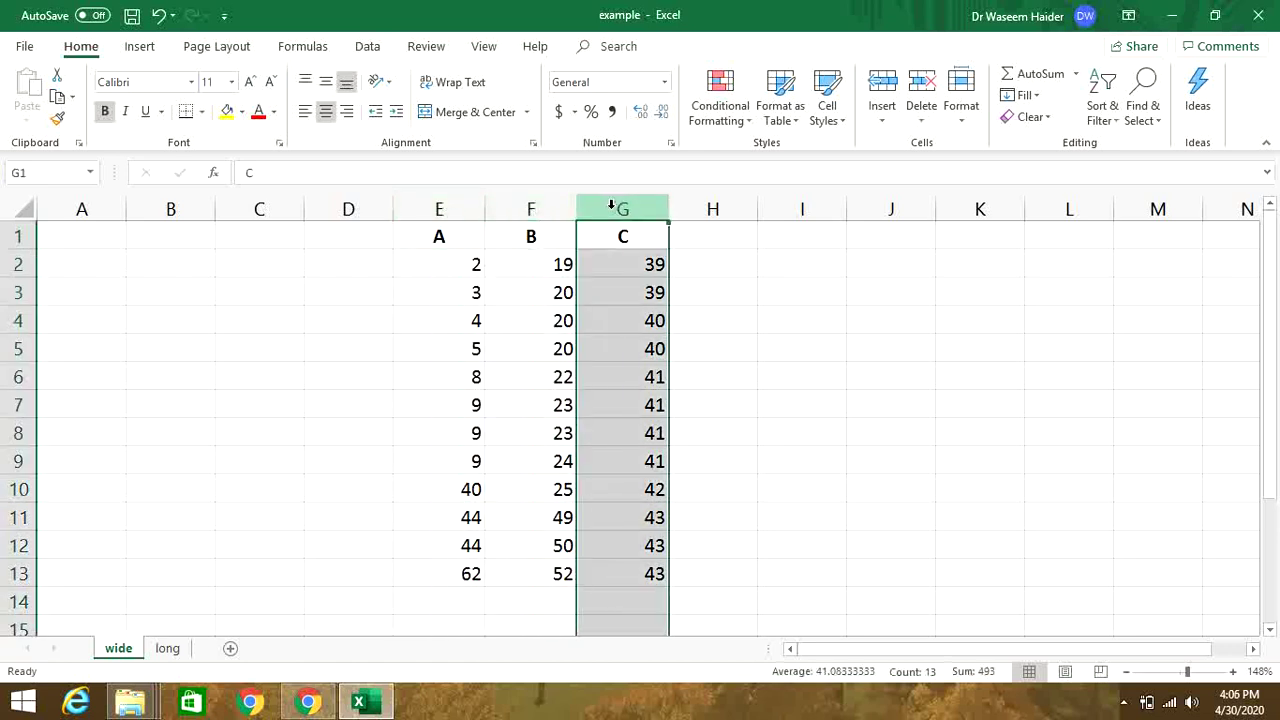
{"action": "left_click", "coordinate": [464, 265]}
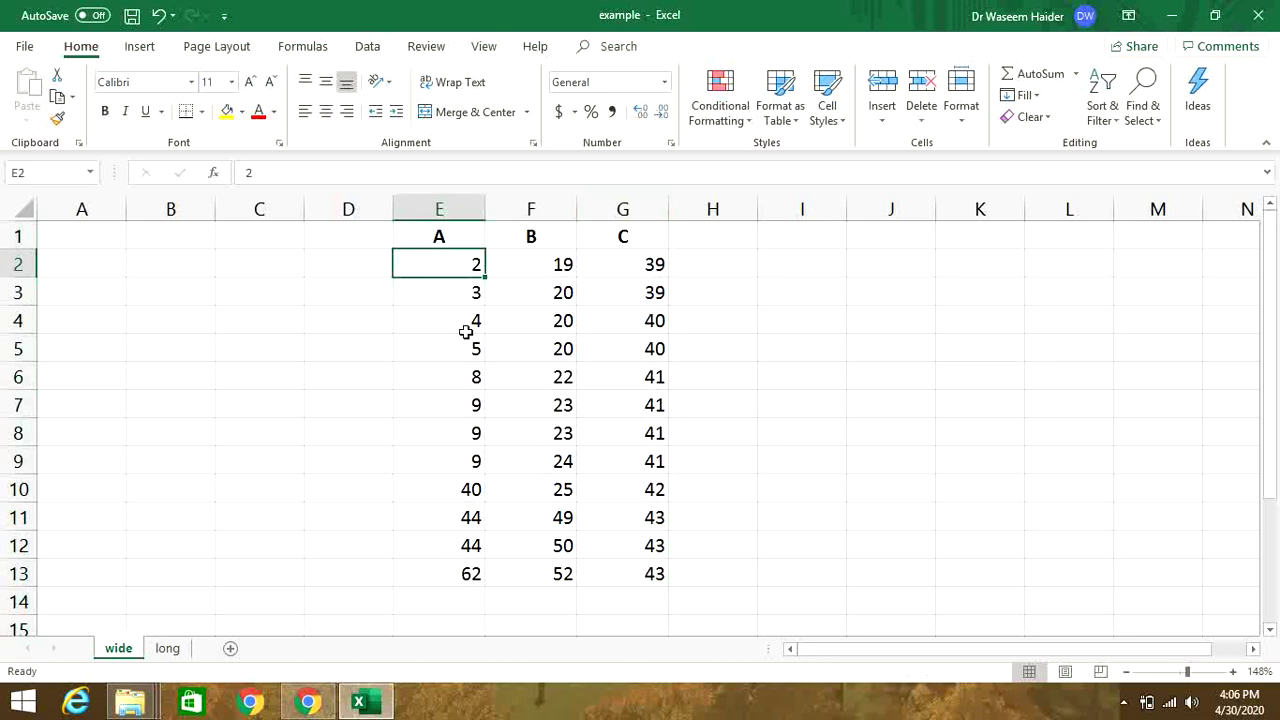
{"action": "left_click", "coordinate": [457, 291]}
{"action": "left_click", "coordinate": [457, 270]}
Examine rows 1 and 13 and the replicate values listed under treatments A and B in rows 2 to 13
{"action": "left_click", "coordinate": [22, 236]}
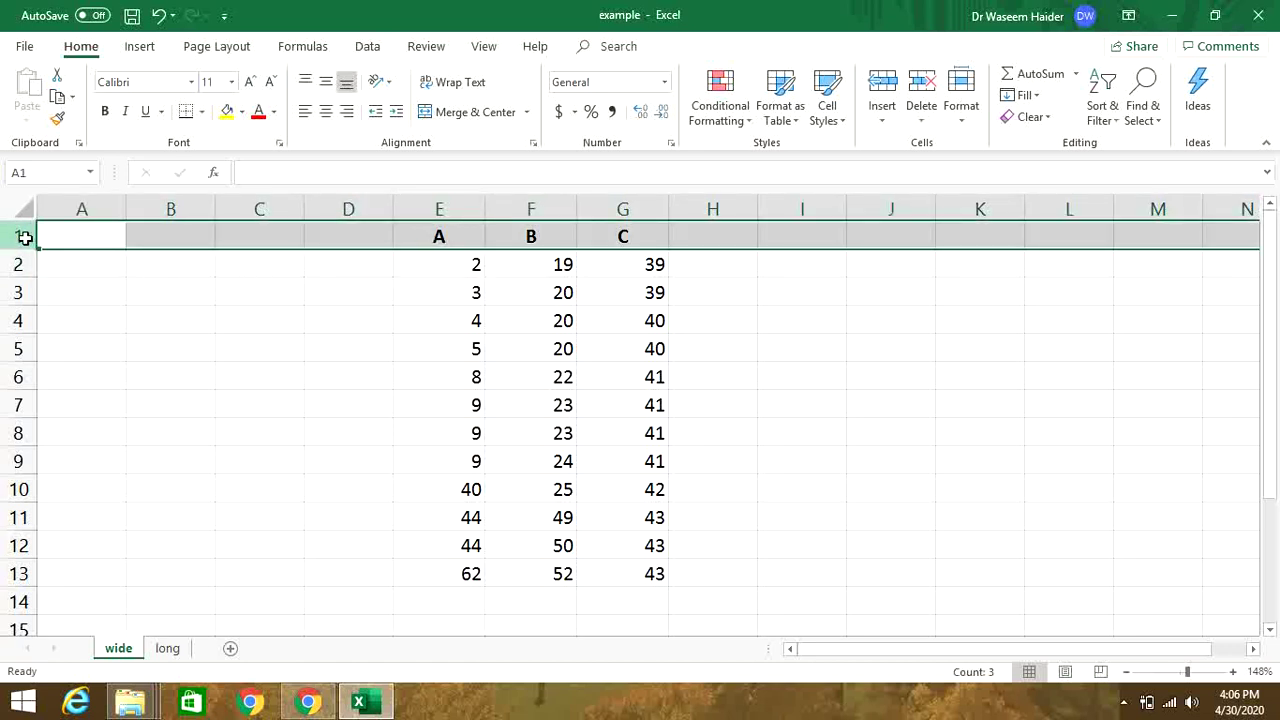
{"action": "left_click", "coordinate": [18, 574]}
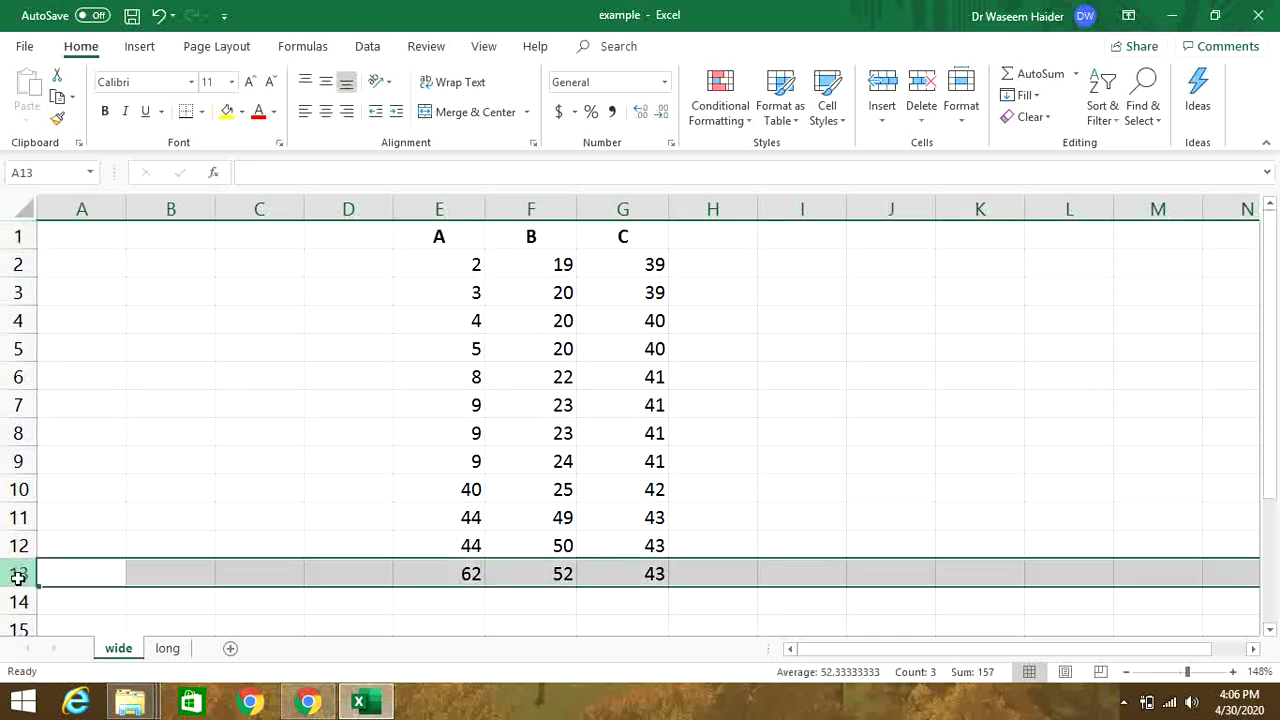
{"action": "left_click_drag", "start_coordinate": [434, 264], "coordinate": [425, 572]}
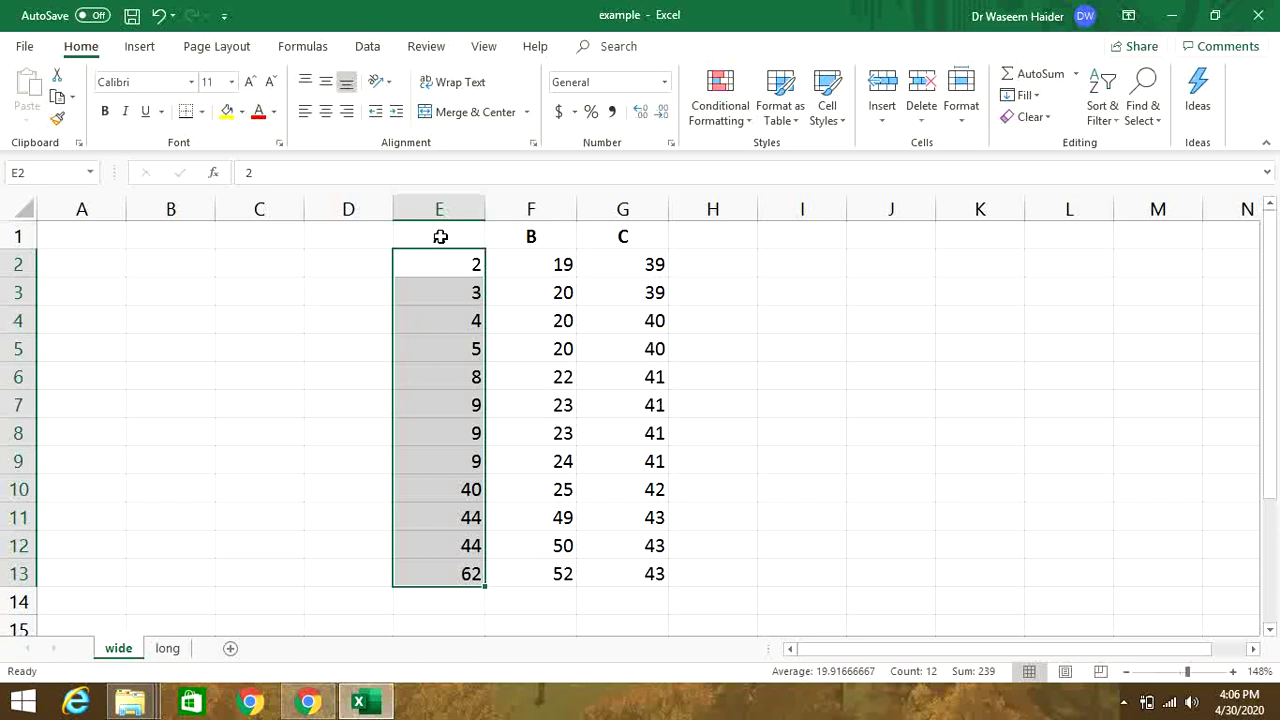
{"action": "left_click", "coordinate": [440, 261]}
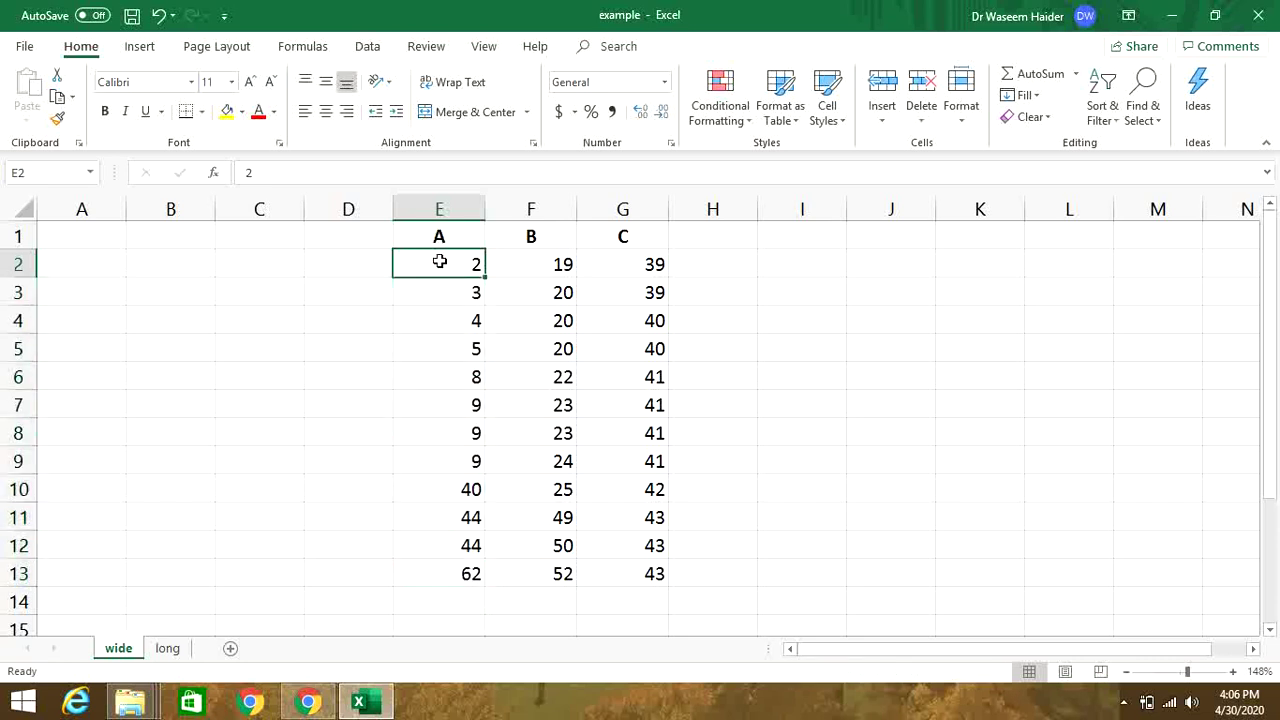
{"action": "left_click", "coordinate": [449, 292]}
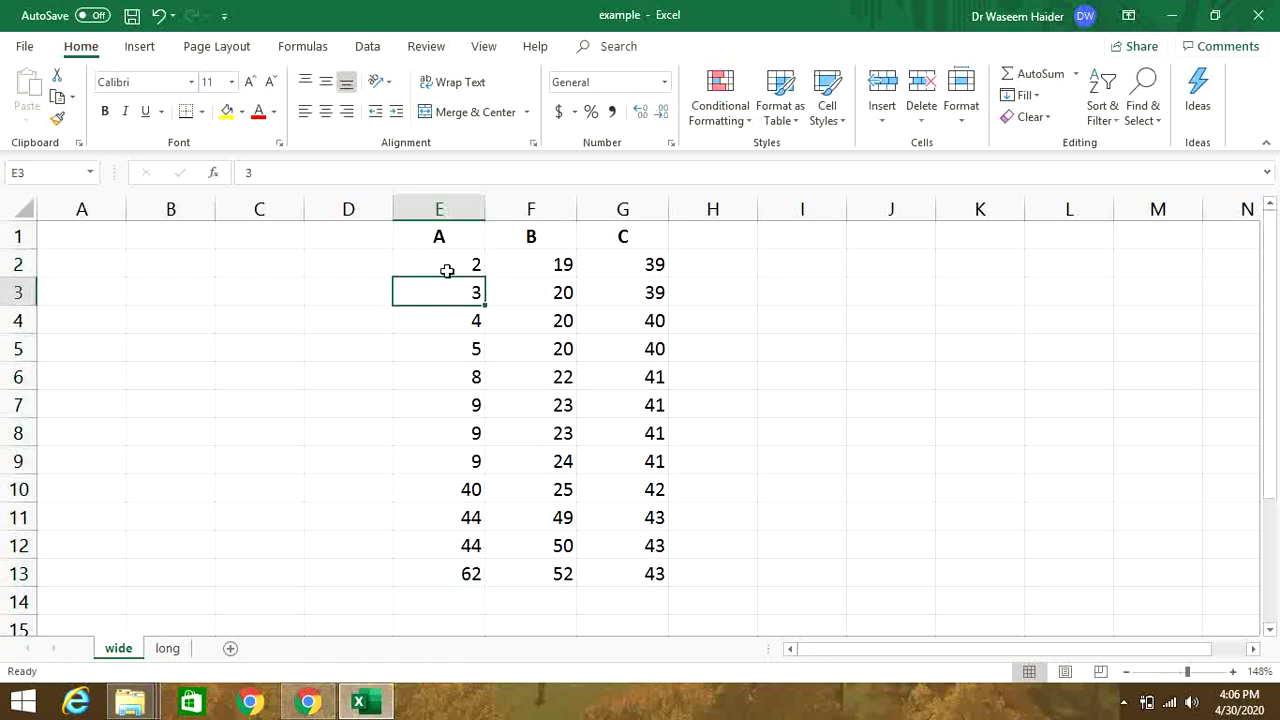
{"action": "left_click", "coordinate": [447, 268]}
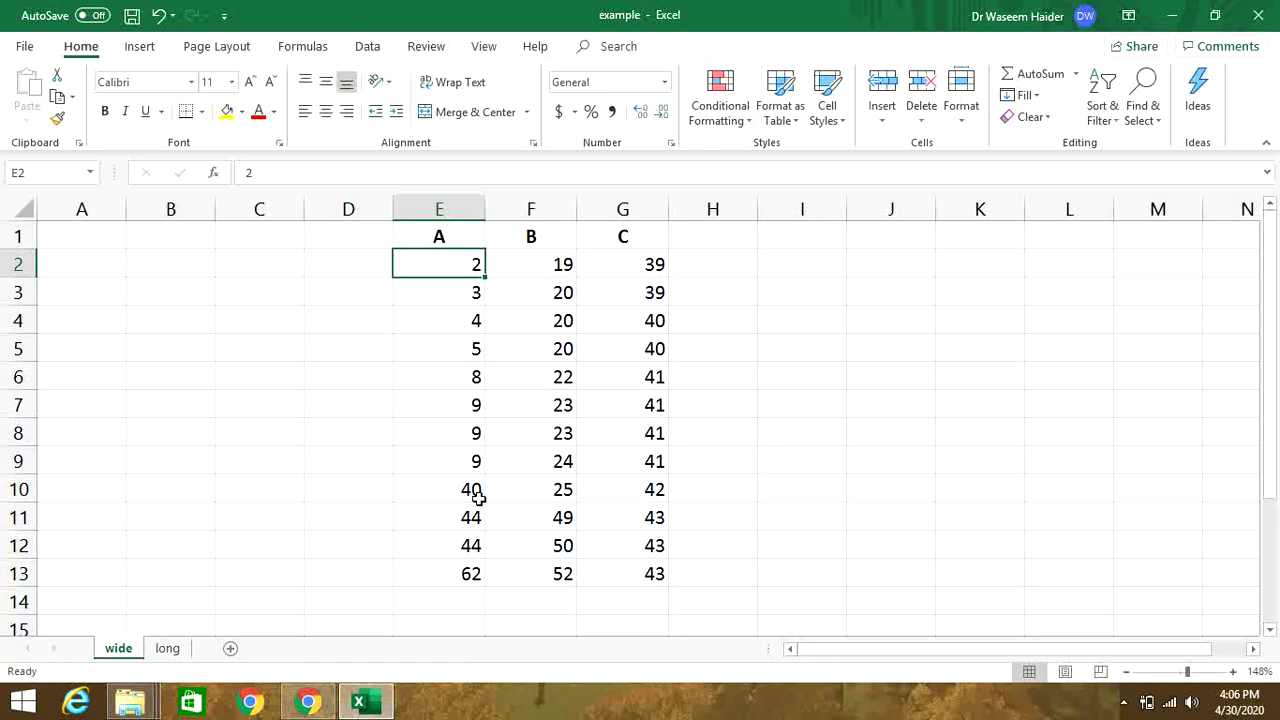
{"action": "left_click", "coordinate": [458, 580], "text": "shift"}
{"action": "left_click", "coordinate": [541, 262]}
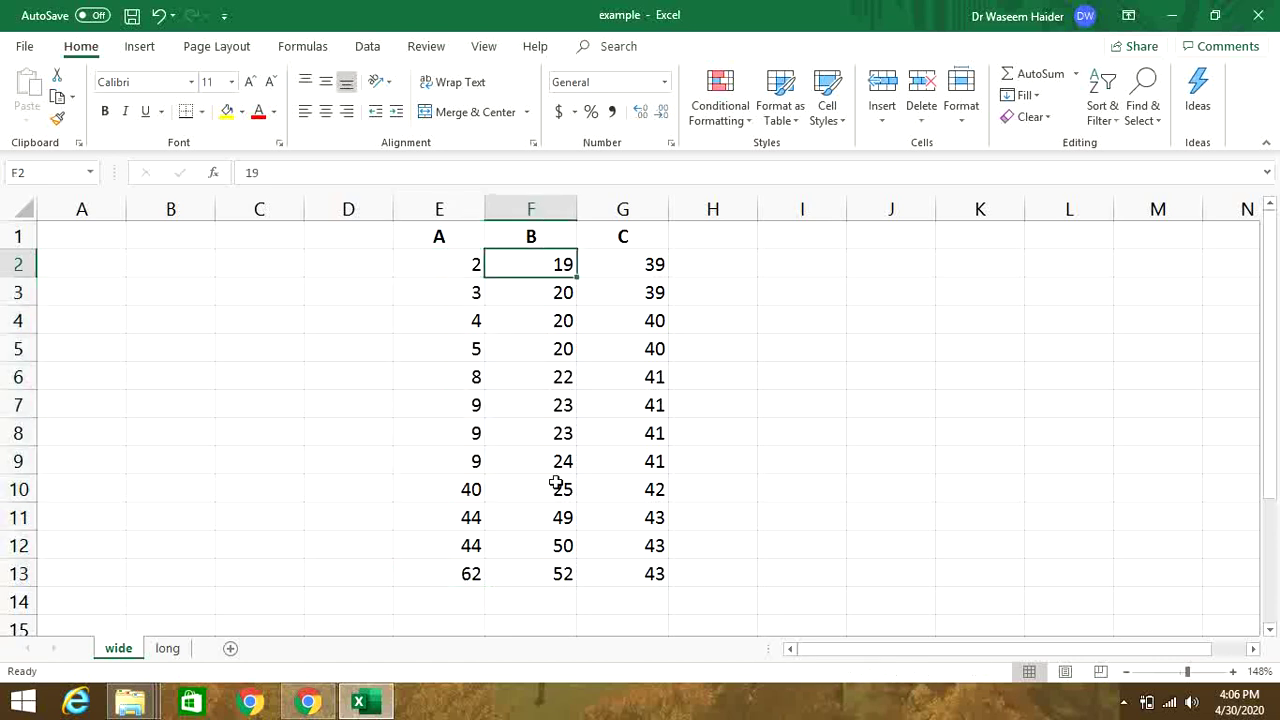
{"action": "left_click", "coordinate": [551, 572], "text": "shift"}
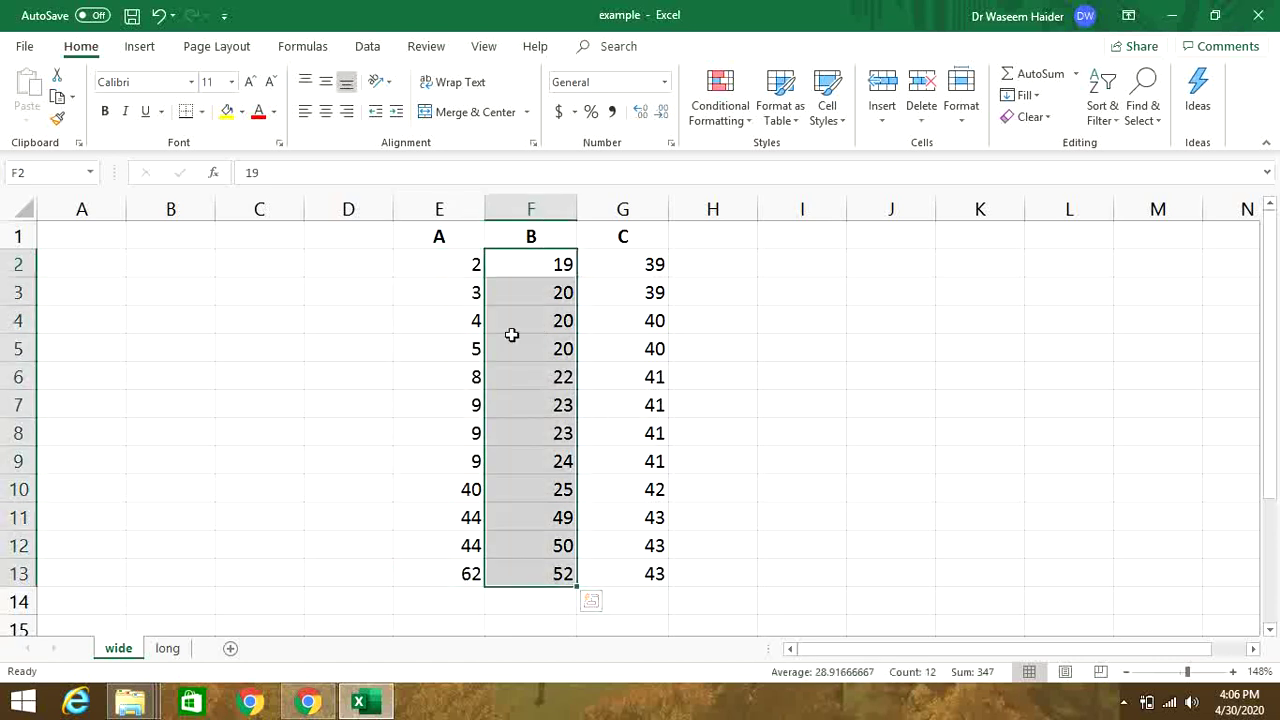
{"action": "left_click", "coordinate": [460, 266]}
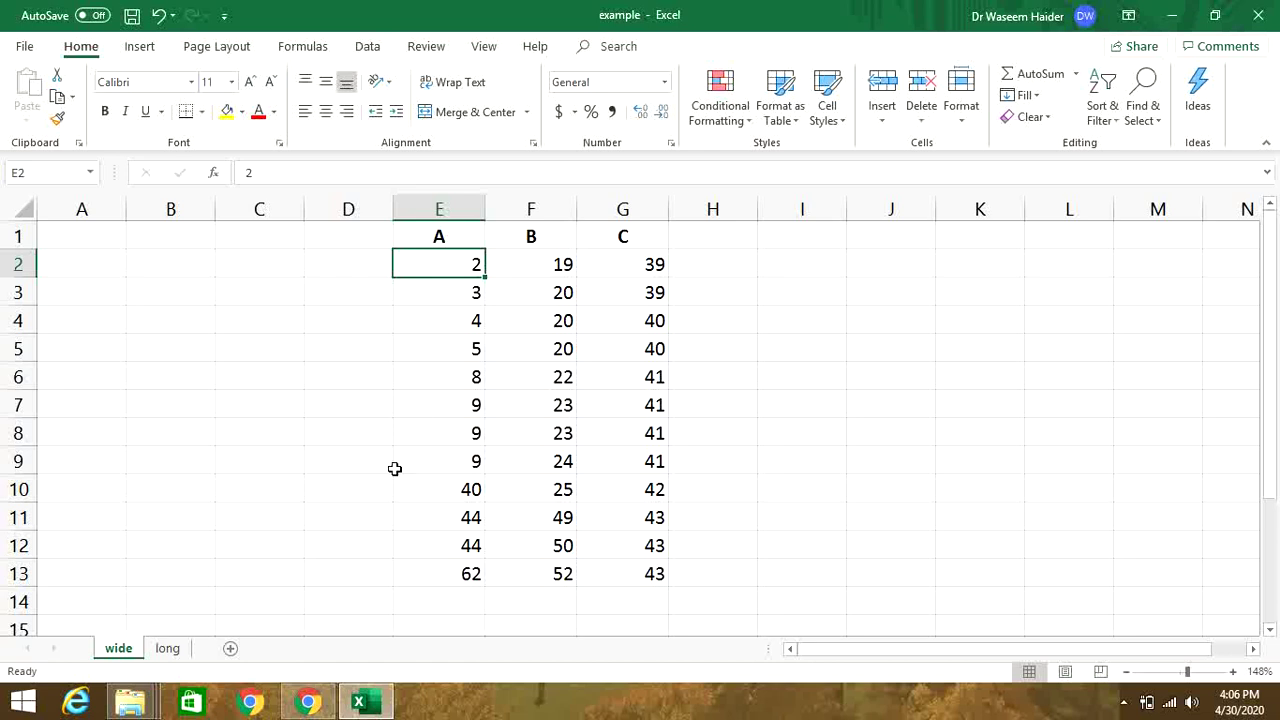
Open the long sheet and examine its Treatment and Response columns
{"action": "left_click", "coordinate": [167, 650]}
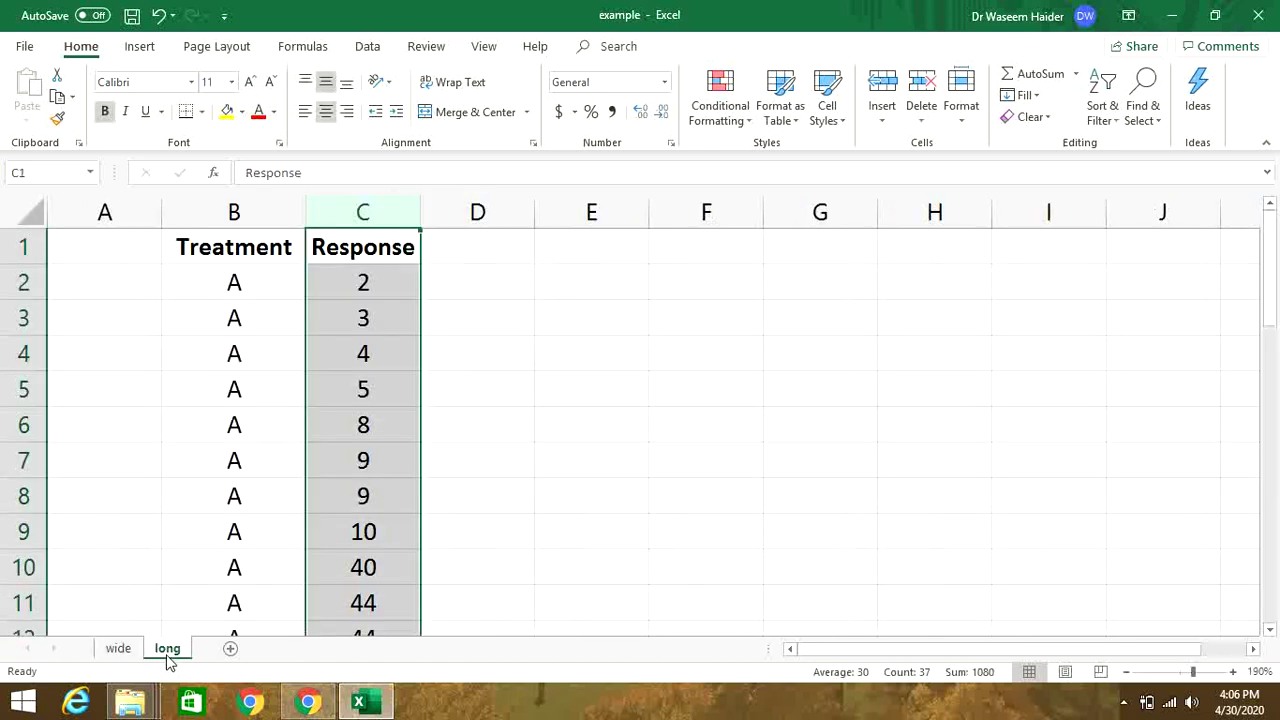
{"action": "left_click", "coordinate": [234, 210]}
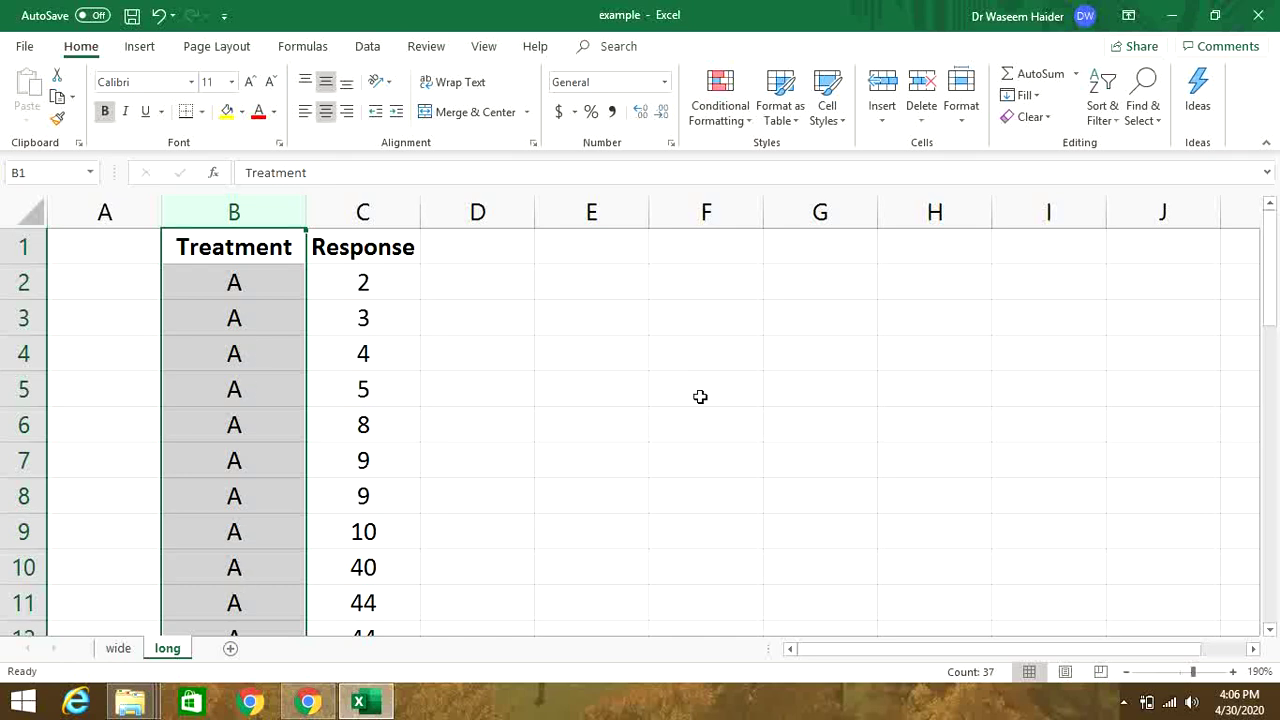
{"action": "left_click_drag", "start_coordinate": [1271, 258], "coordinate": [1268, 220]}
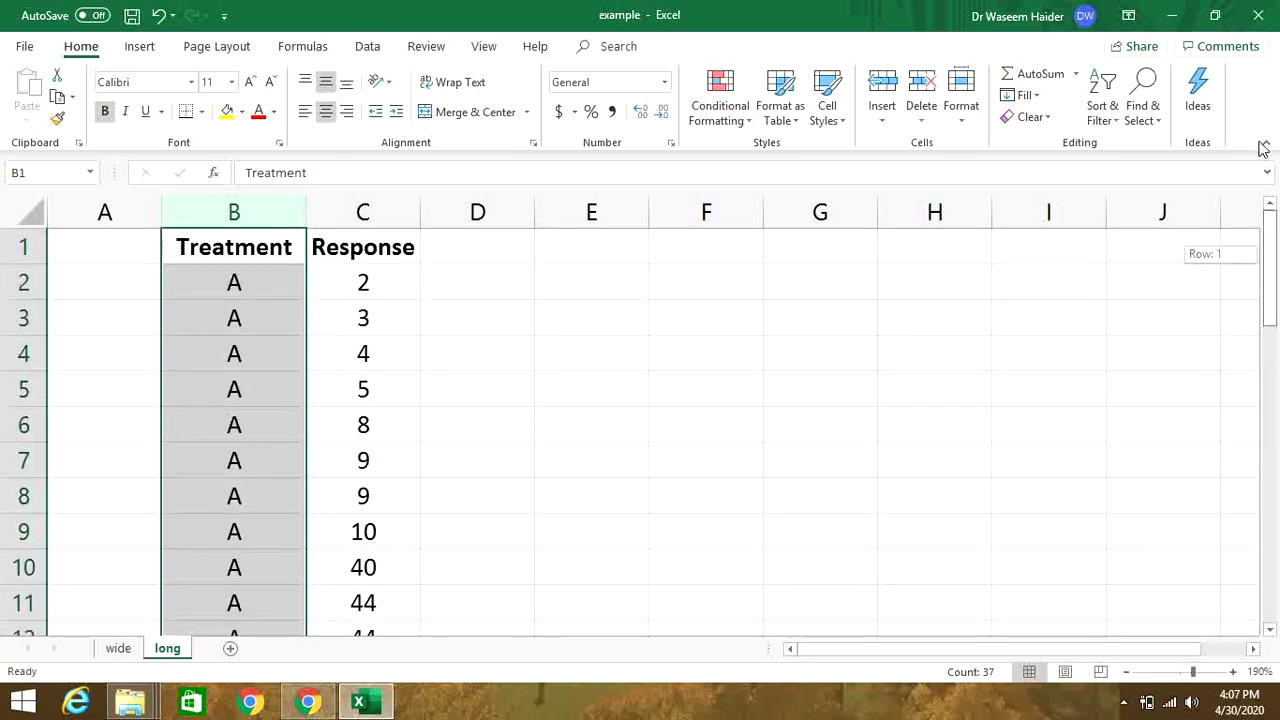
{"action": "left_click", "coordinate": [380, 211]}
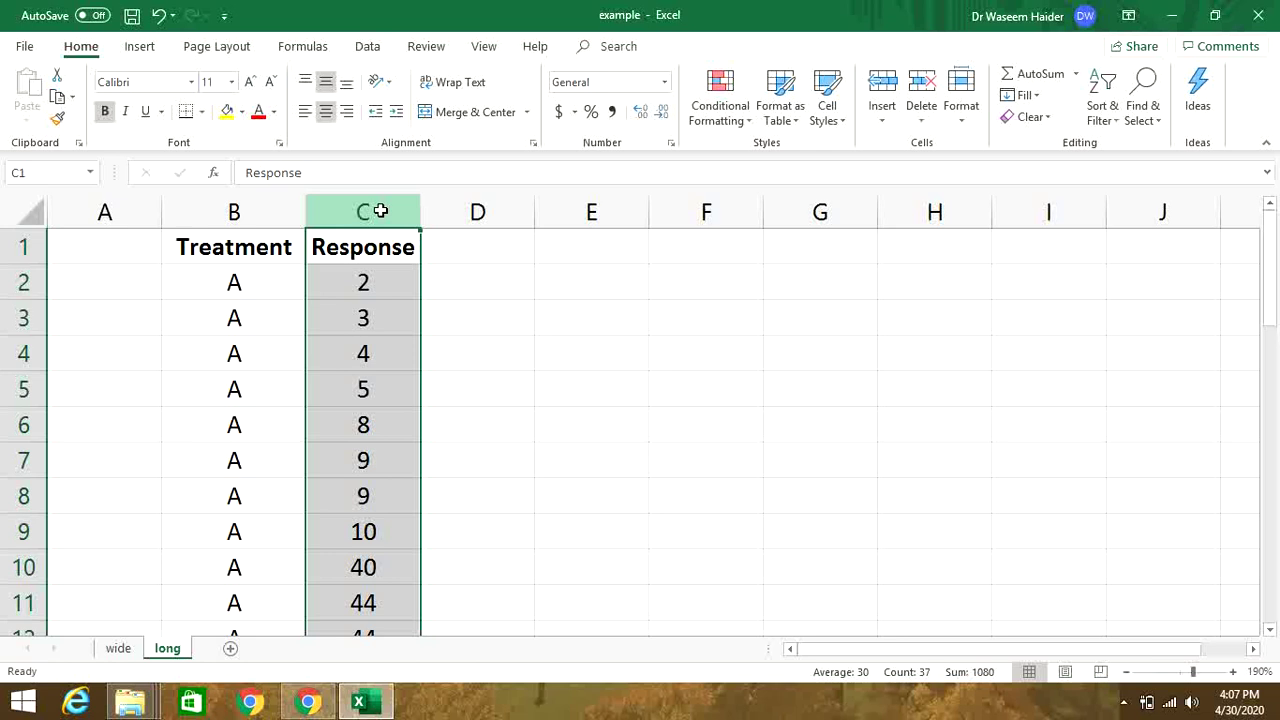
Insert a column between Treatment and Response on the long sheet and give it the header "reps"
{"action": "right_click", "coordinate": [329, 205]}
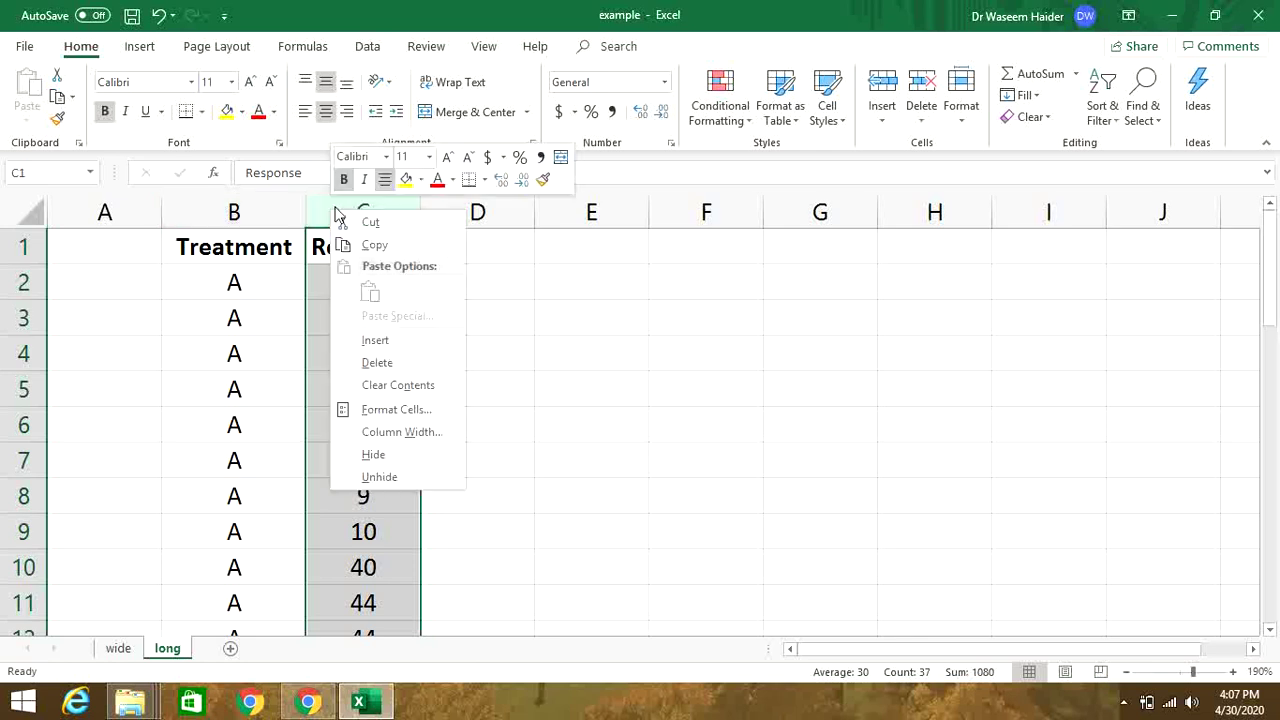
{"action": "left_click", "coordinate": [372, 340]}
{"action": "left_click", "coordinate": [346, 248]}
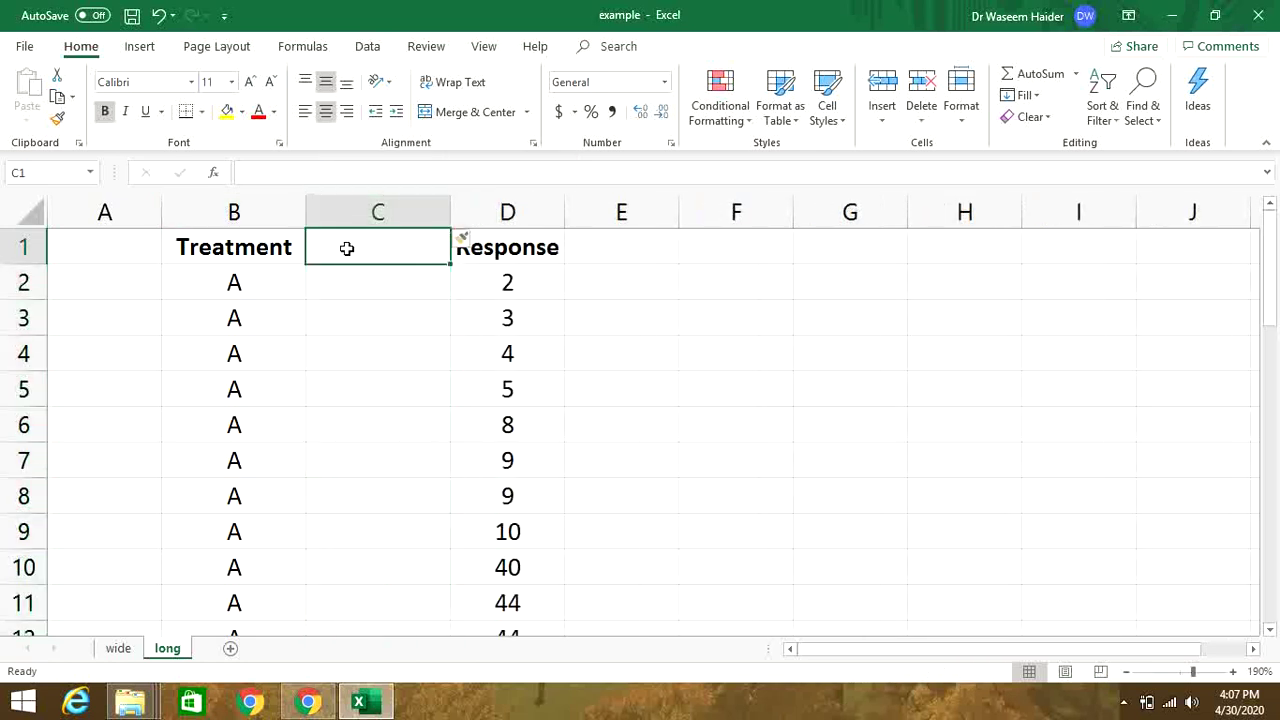
{"action": "type", "text": "rep"}
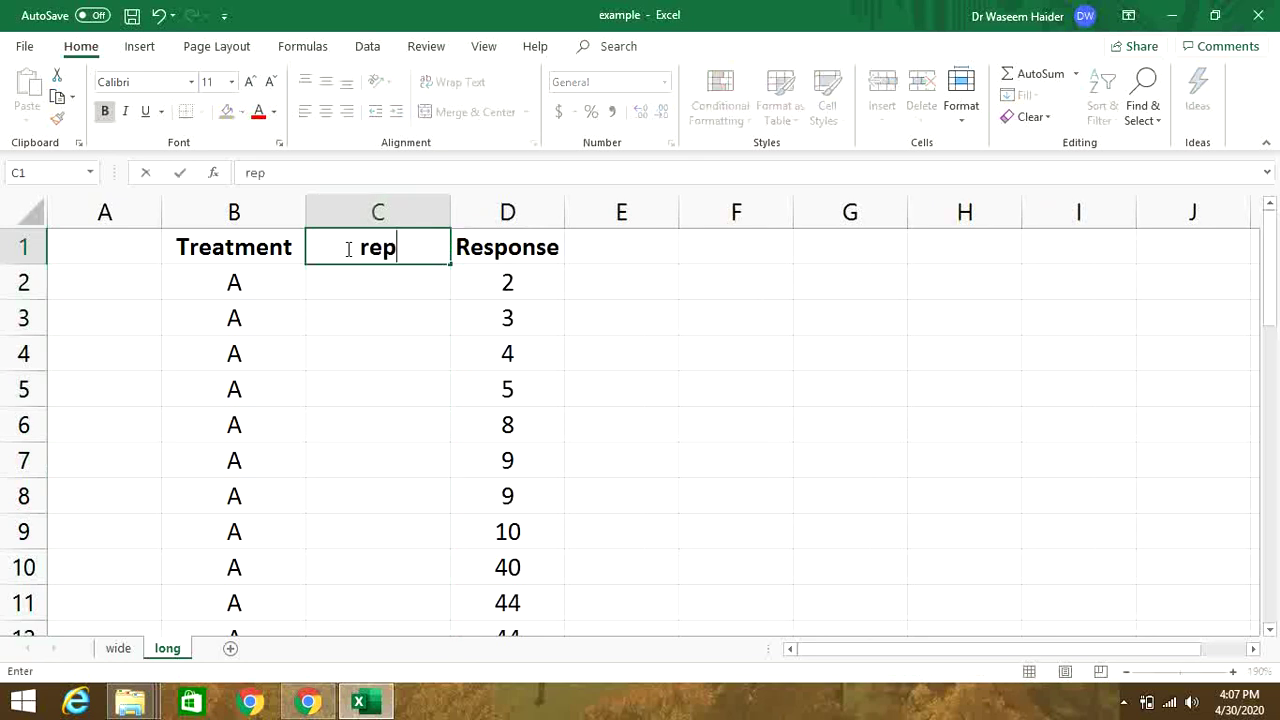
{"action": "type", "text": "s"}
Fill the reps column for treatment A on the long sheet with the series 1 to 12 in C2:C13
{"action": "left_click", "coordinate": [363, 272]}
{"action": "type", "text": "1"}
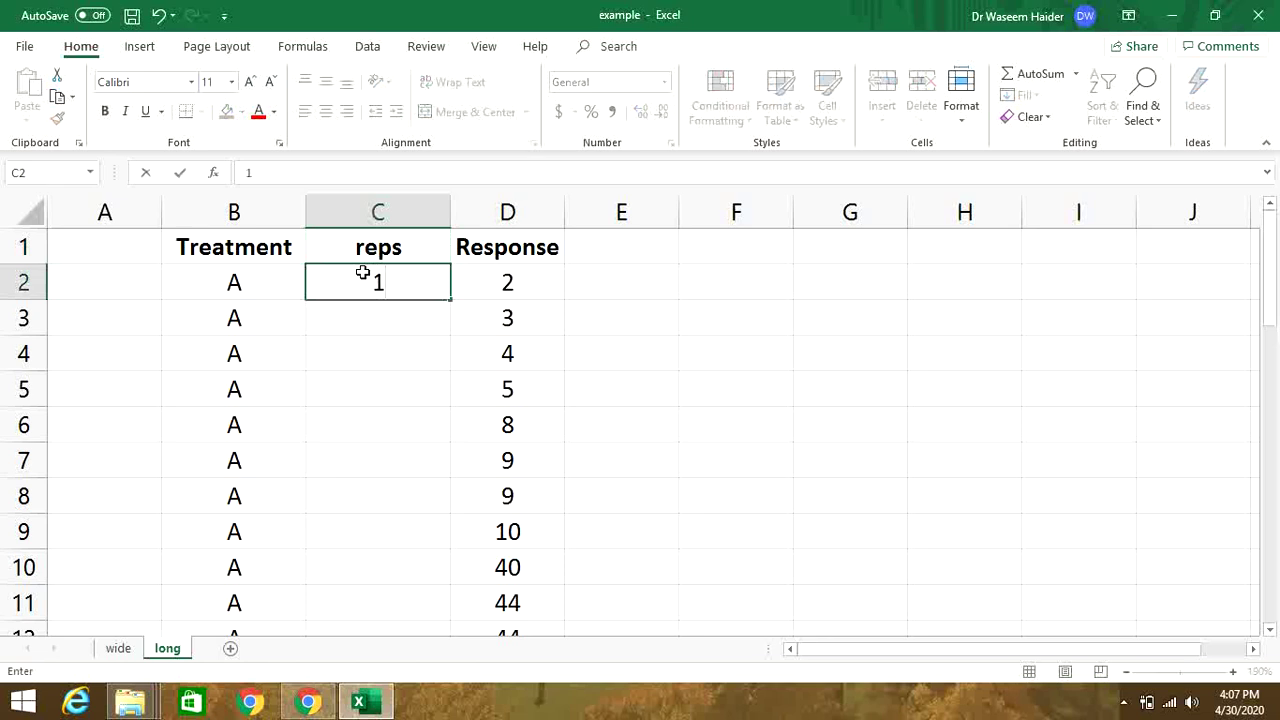
{"action": "key", "text": "Return"}
{"action": "left_click", "coordinate": [396, 277]}
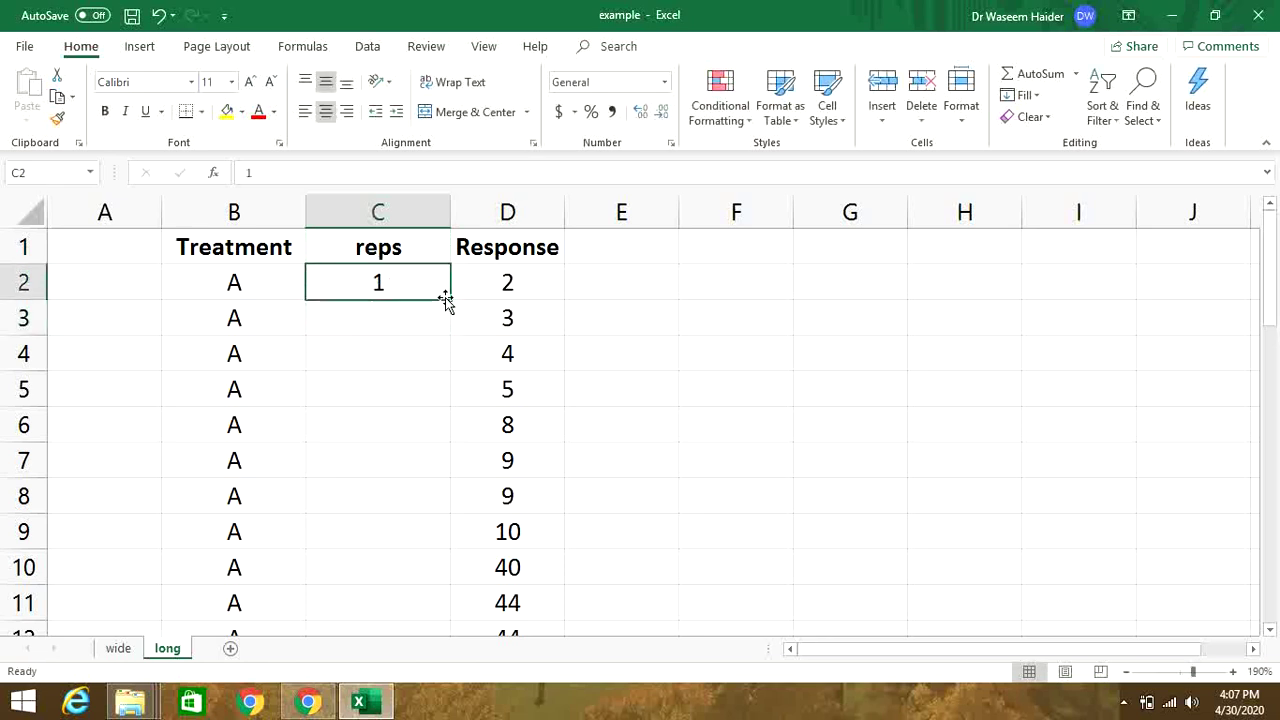
{"action": "left_click_drag", "start_coordinate": [448, 299], "coordinate": [397, 505]}
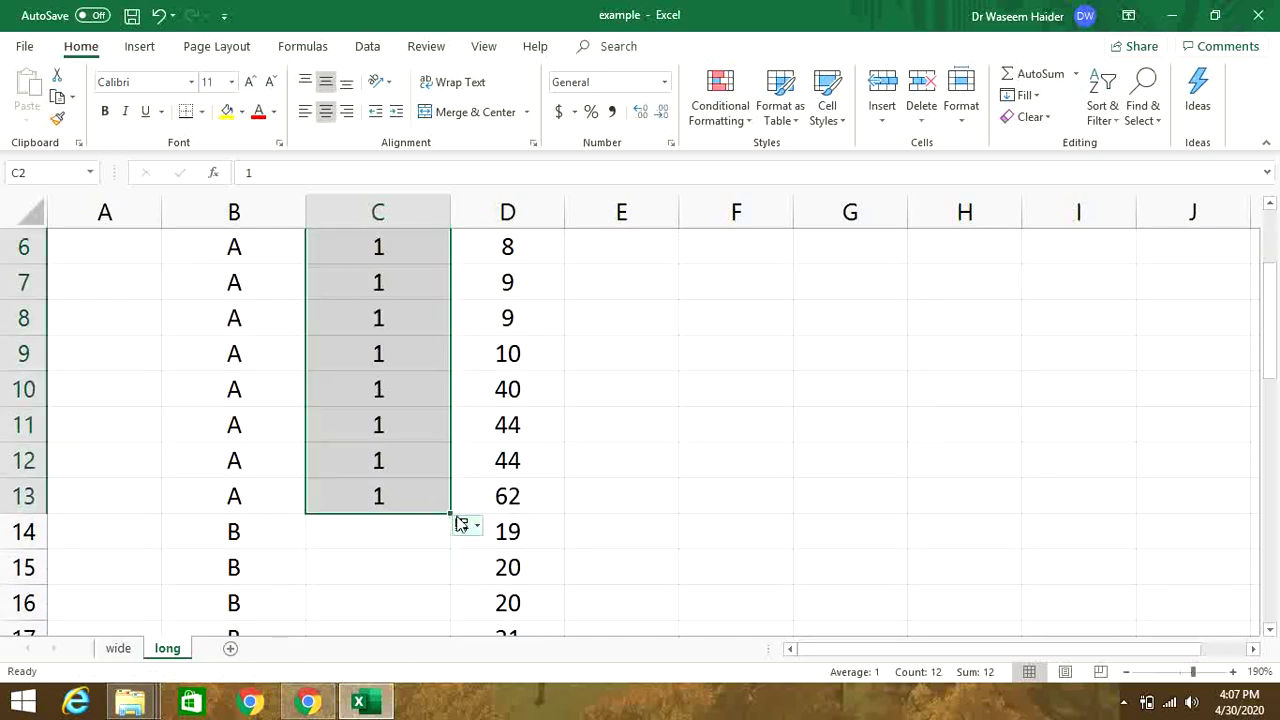
{"action": "left_click", "coordinate": [463, 525]}
{"action": "left_click", "coordinate": [486, 569]}
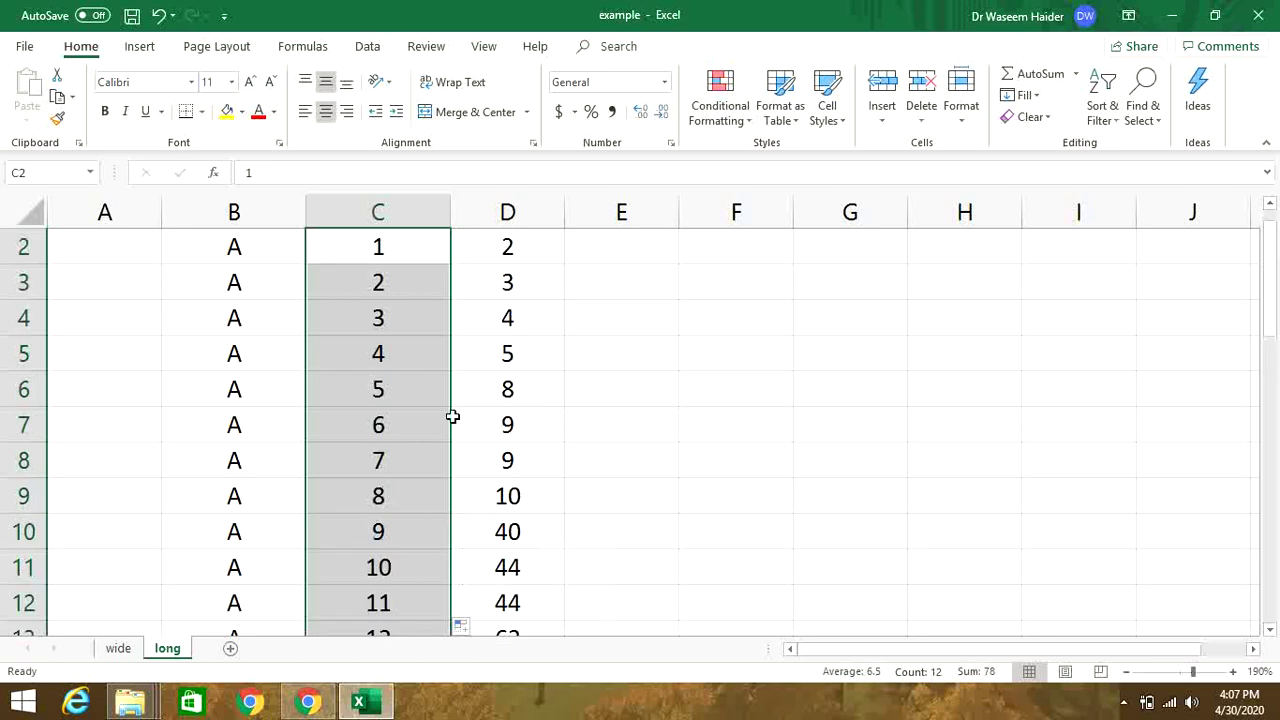
{"action": "key", "text": "ctrl+c"}
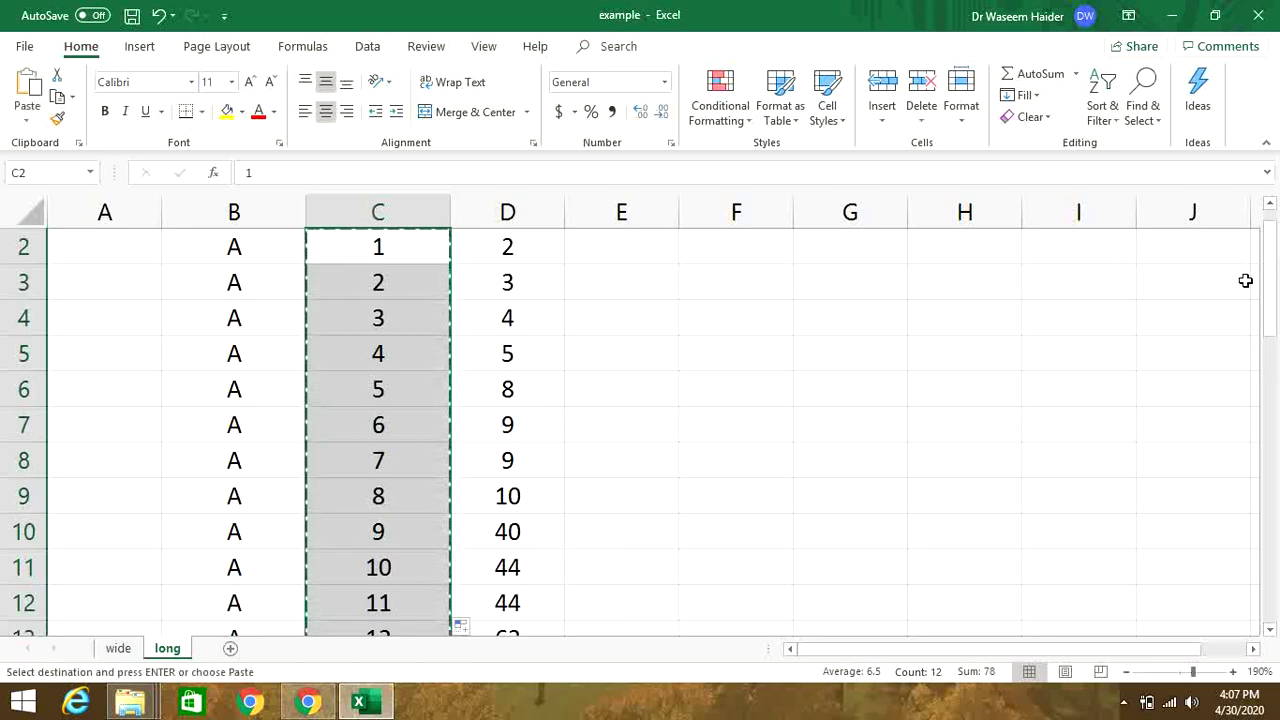
{"action": "left_click_drag", "start_coordinate": [1274, 295], "coordinate": [1274, 386]}
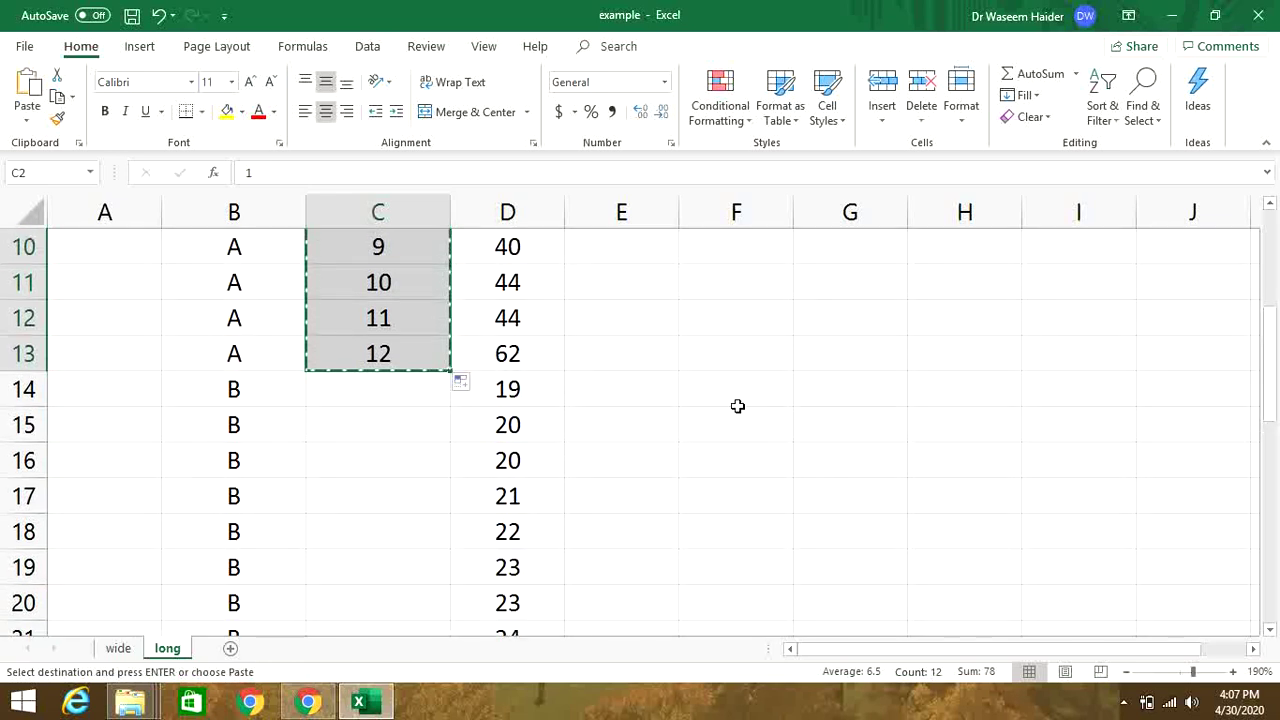
{"action": "left_click", "coordinate": [381, 403]}
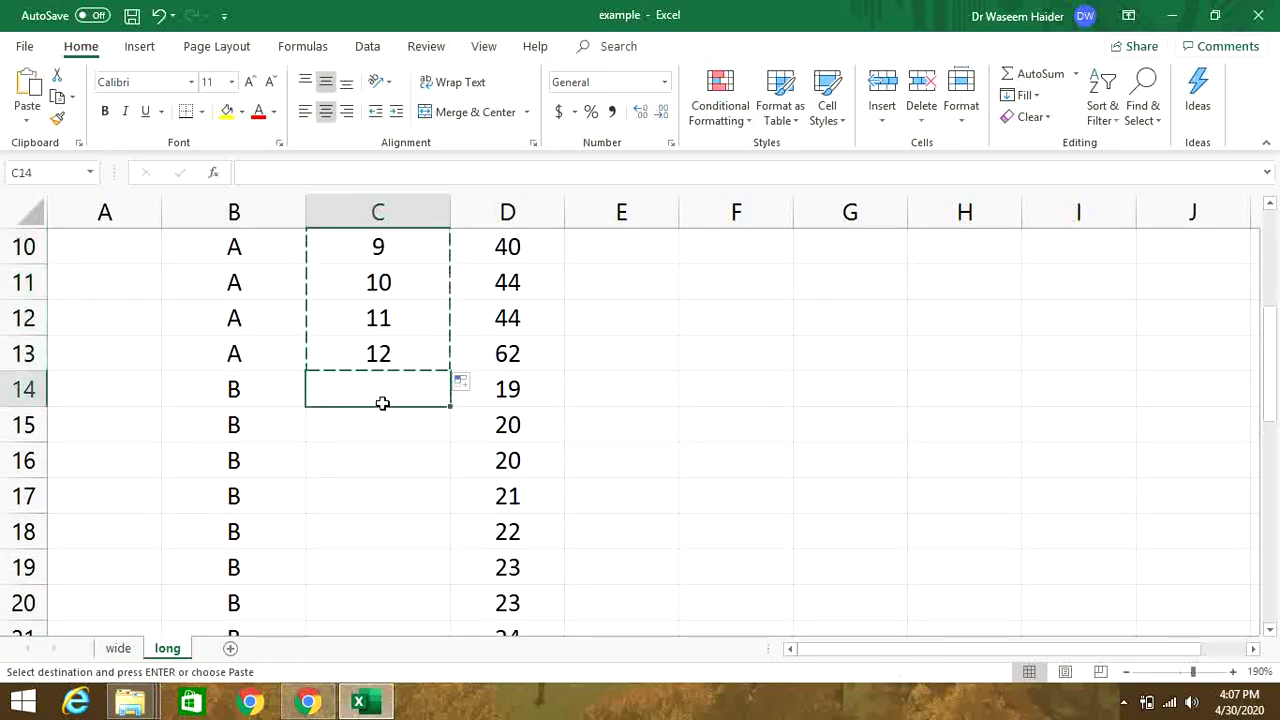
{"action": "key", "text": "ctrl+b"}
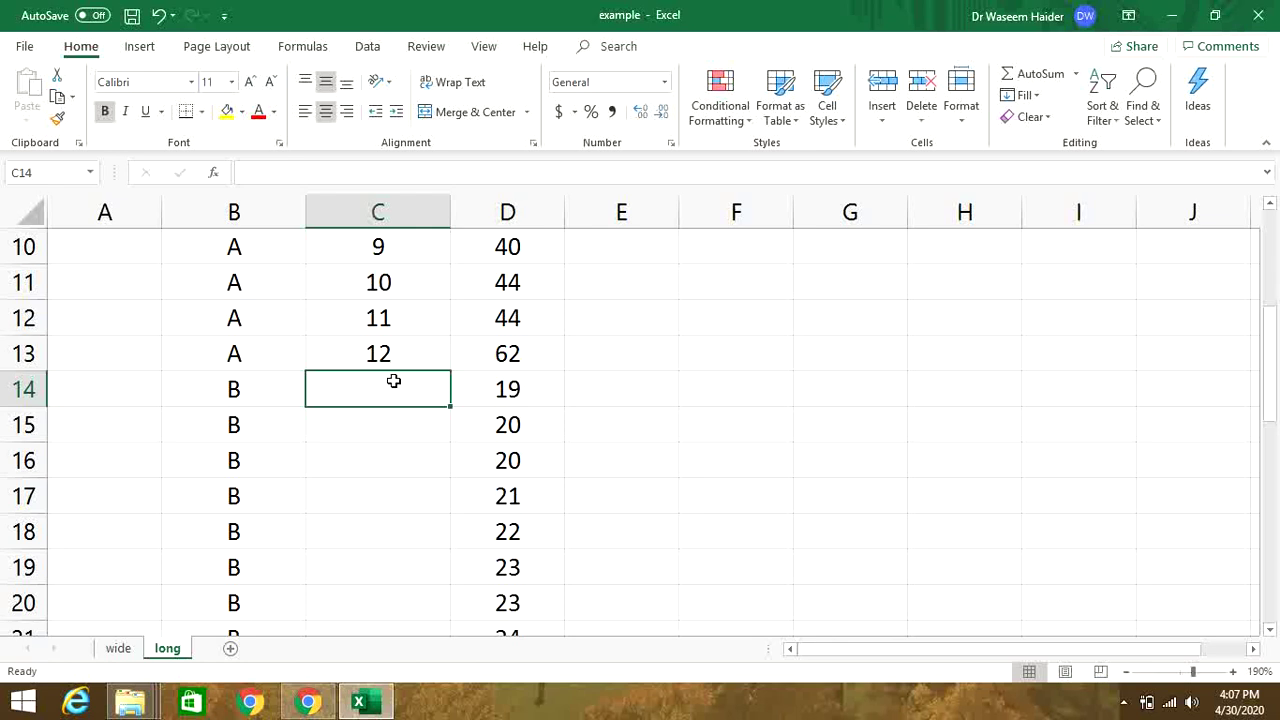
Copy the replicate numbers in C2:C13 and paste them for treatment B from C14 and treatment C from C26
{"action": "left_click", "coordinate": [408, 352]}
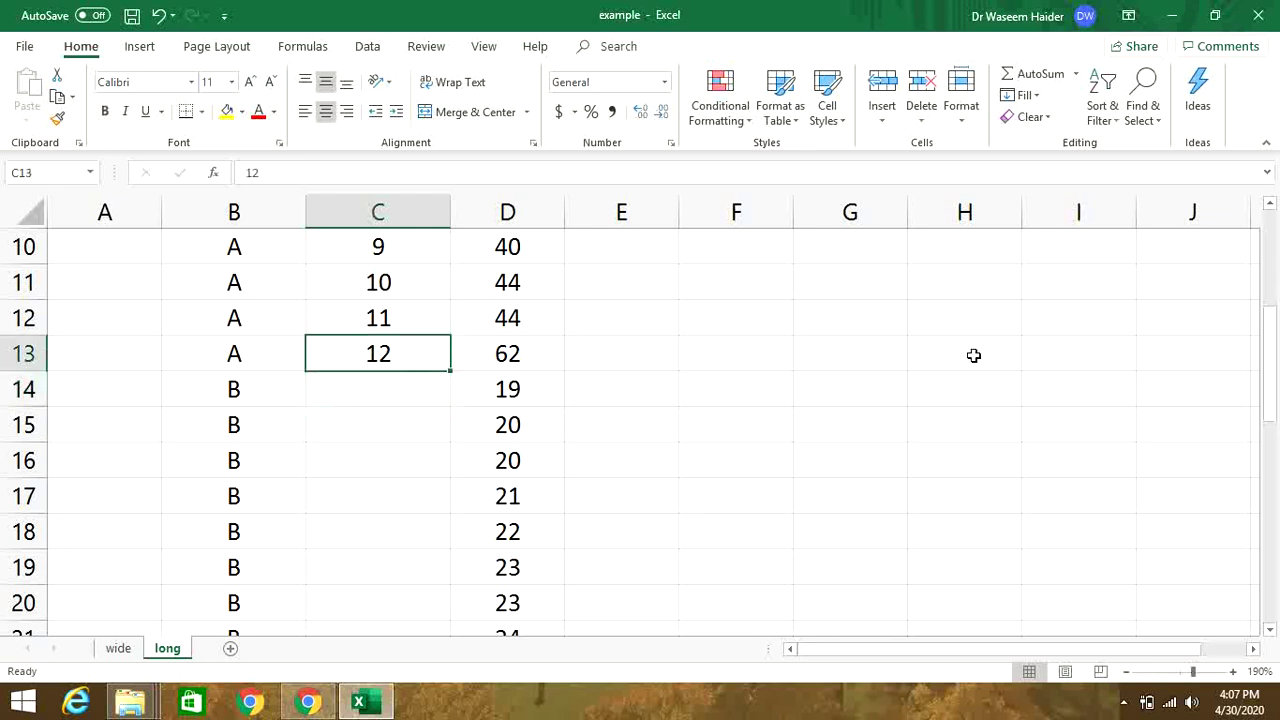
{"action": "left_click_drag", "start_coordinate": [1271, 337], "coordinate": [1271, 320]}
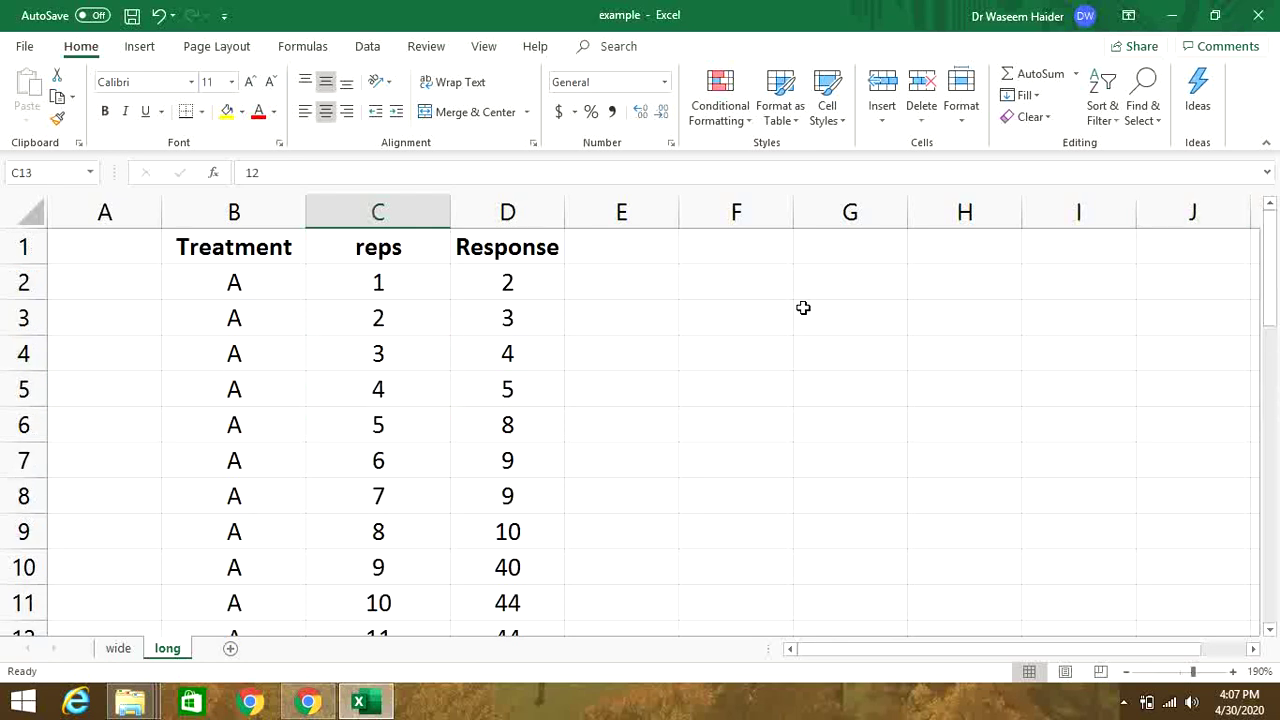
{"action": "left_click", "coordinate": [437, 285], "text": "shift"}
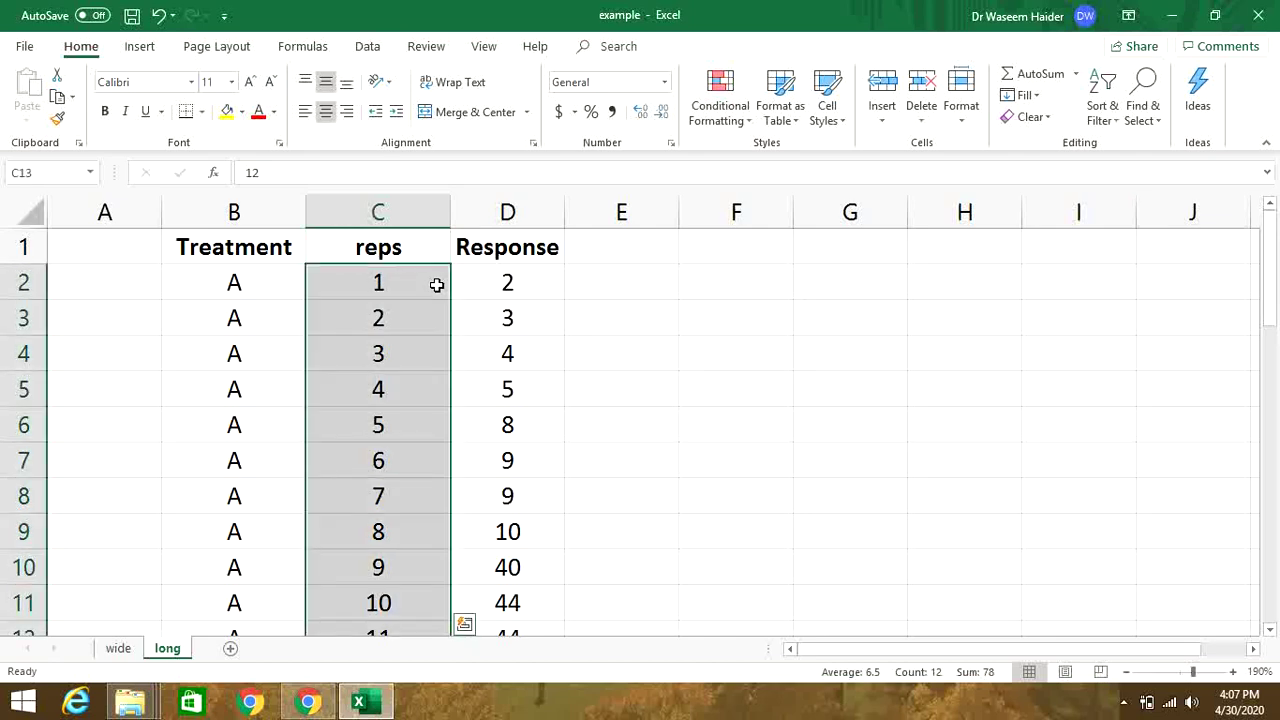
{"action": "key", "text": "ctrl+c"}
{"action": "left_click_drag", "start_coordinate": [1274, 295], "coordinate": [1271, 430]}
{"action": "left_click", "coordinate": [381, 252]}
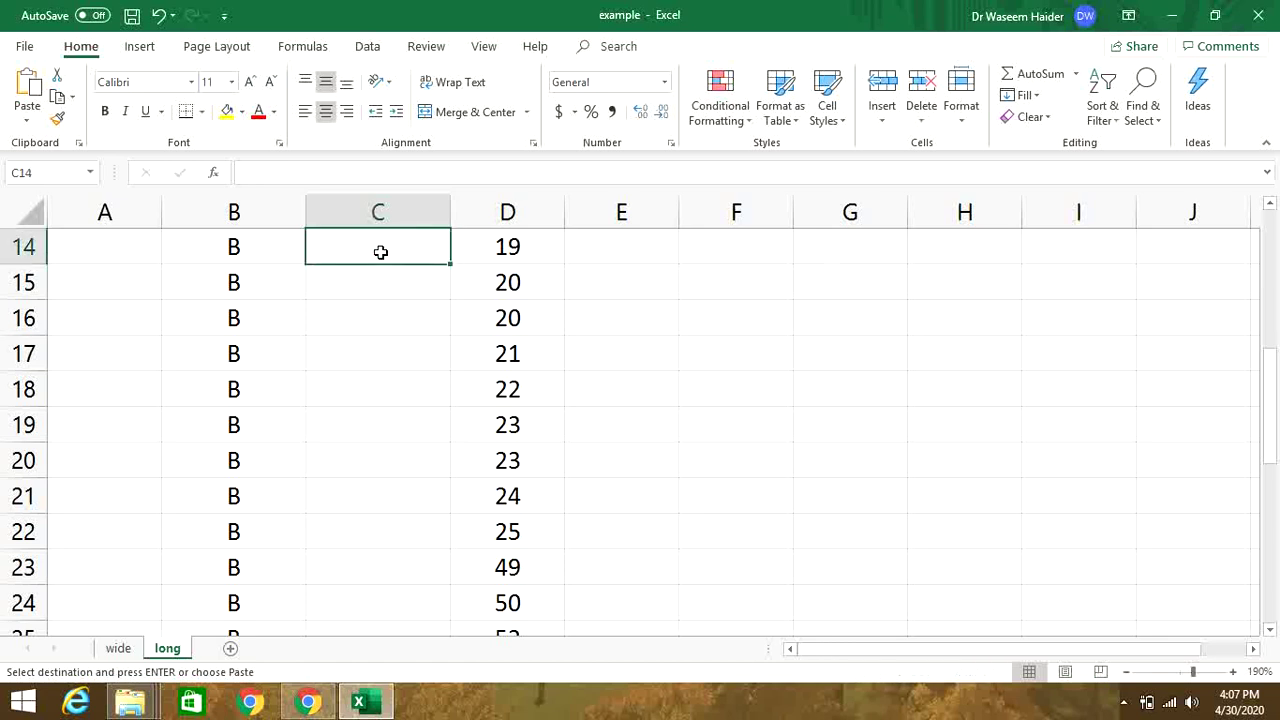
{"action": "key", "text": "ctrl+v"}
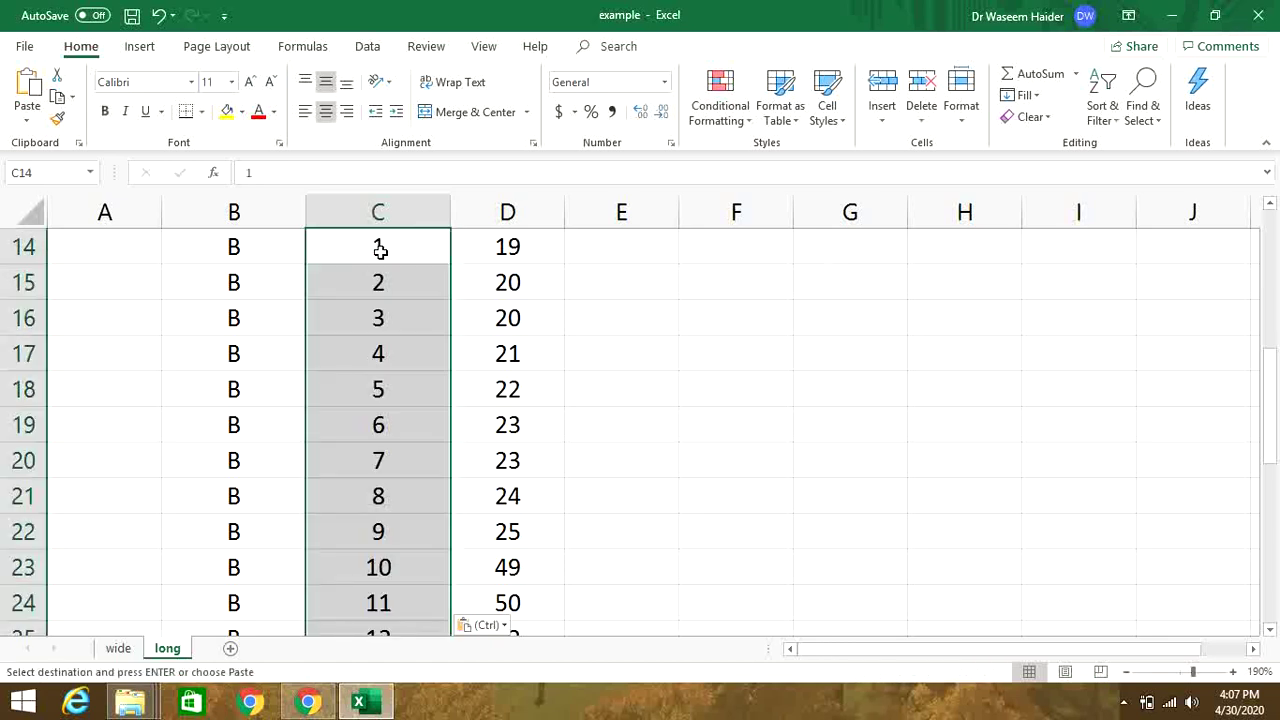
{"action": "left_click_drag", "start_coordinate": [1268, 408], "coordinate": [1270, 440]}
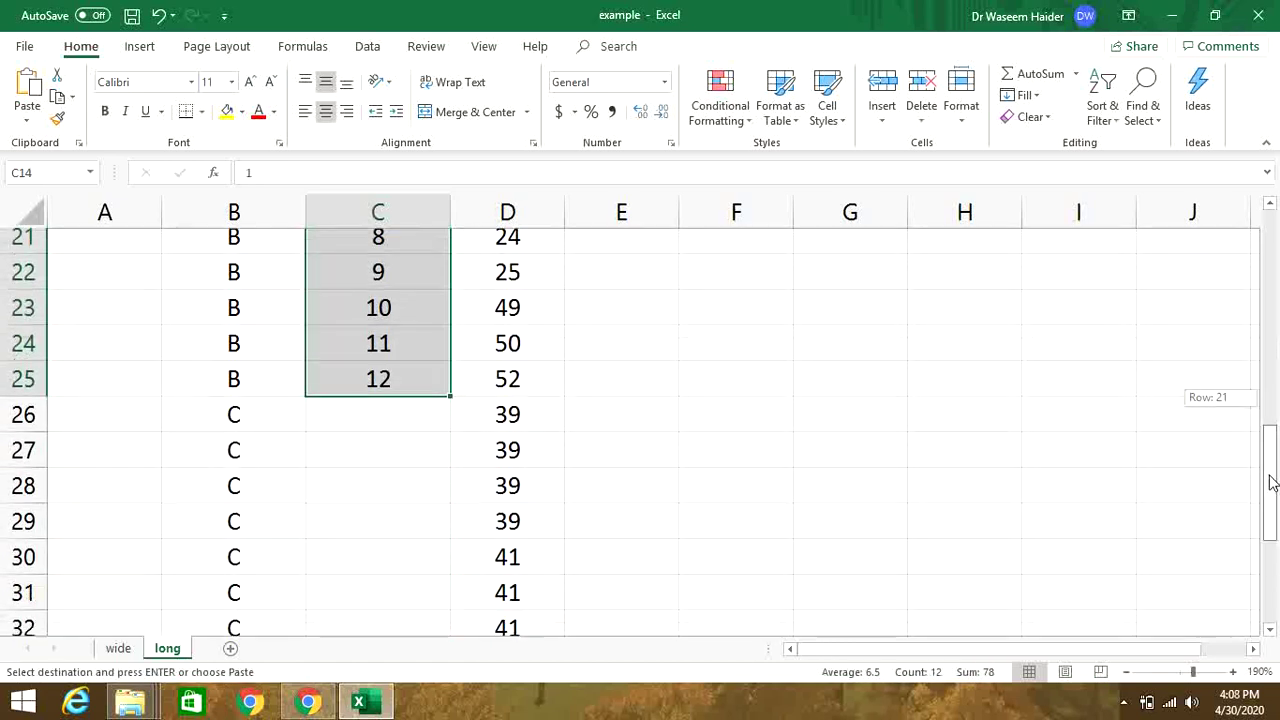
{"action": "left_click", "coordinate": [408, 422]}
{"action": "key", "text": "ctrl+v"}
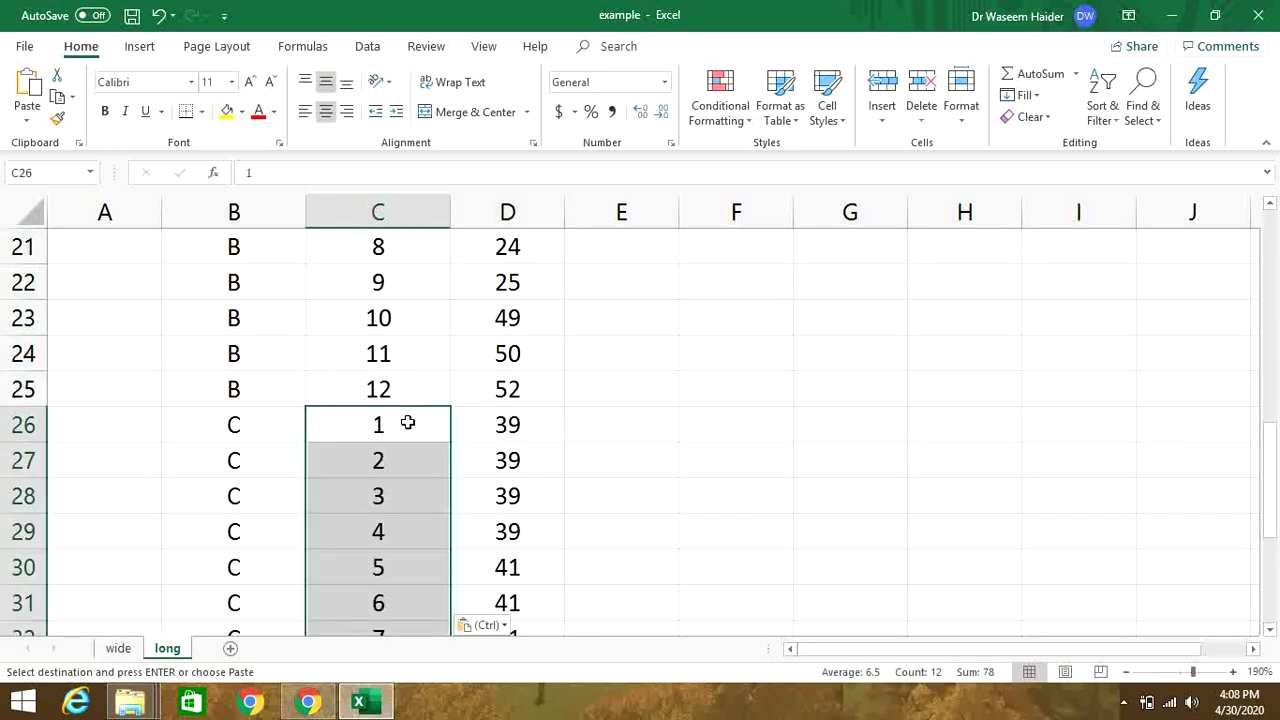
Examine the Treatment, reps and Response columns on the long sheet and the treatment A header on the wide sheet
{"action": "left_click_drag", "start_coordinate": [1273, 461], "coordinate": [1248, 200]}
{"action": "left_click", "coordinate": [372, 213]}
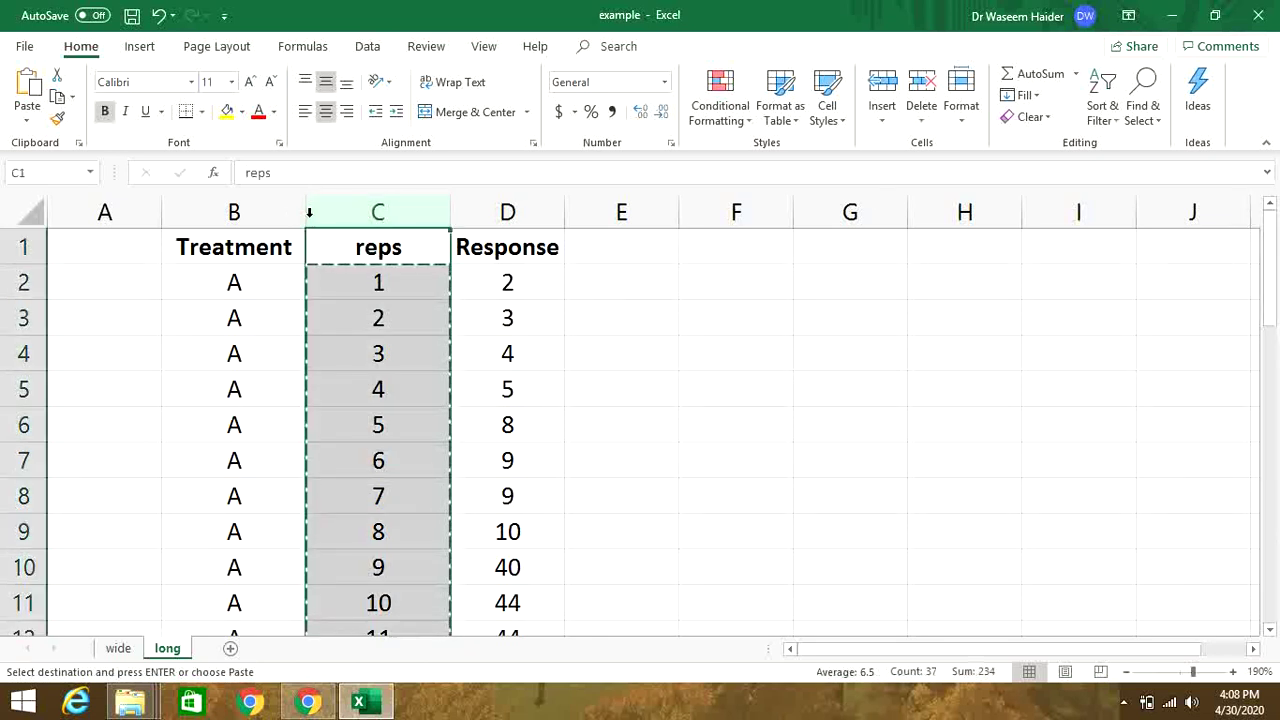
{"action": "left_click_drag", "start_coordinate": [266, 212], "coordinate": [490, 229]}
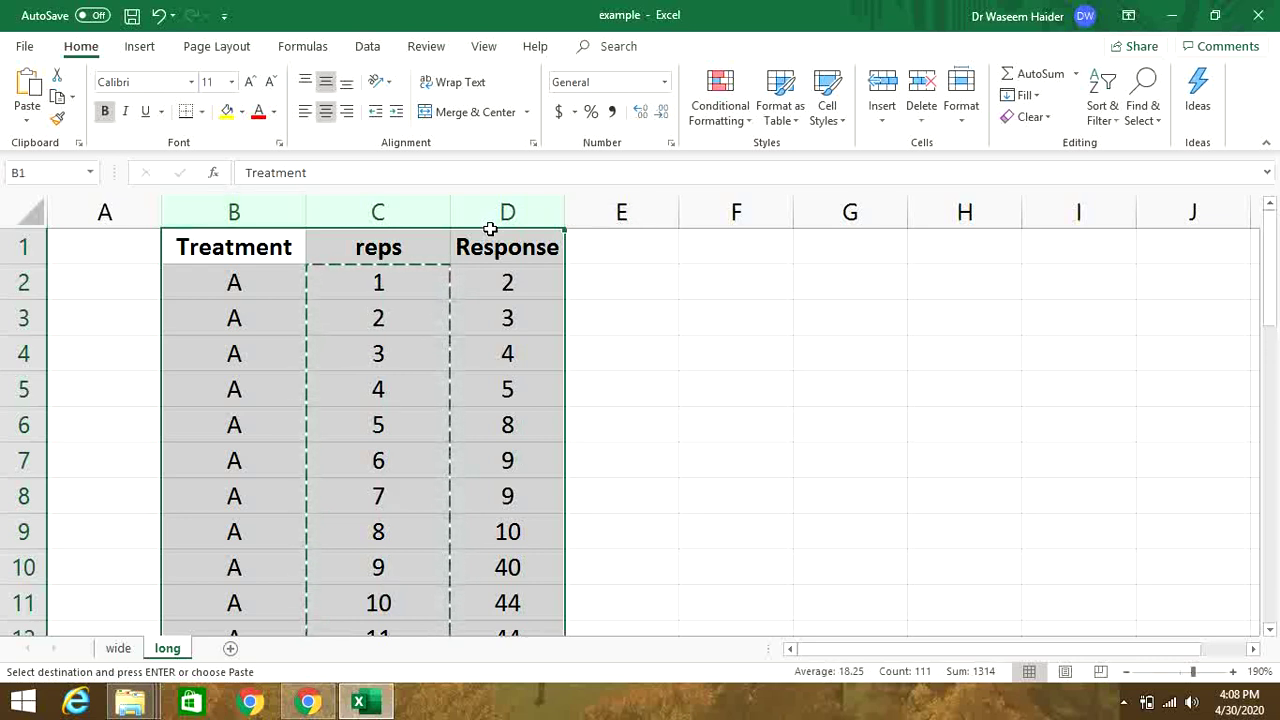
{"action": "left_click", "coordinate": [121, 650]}
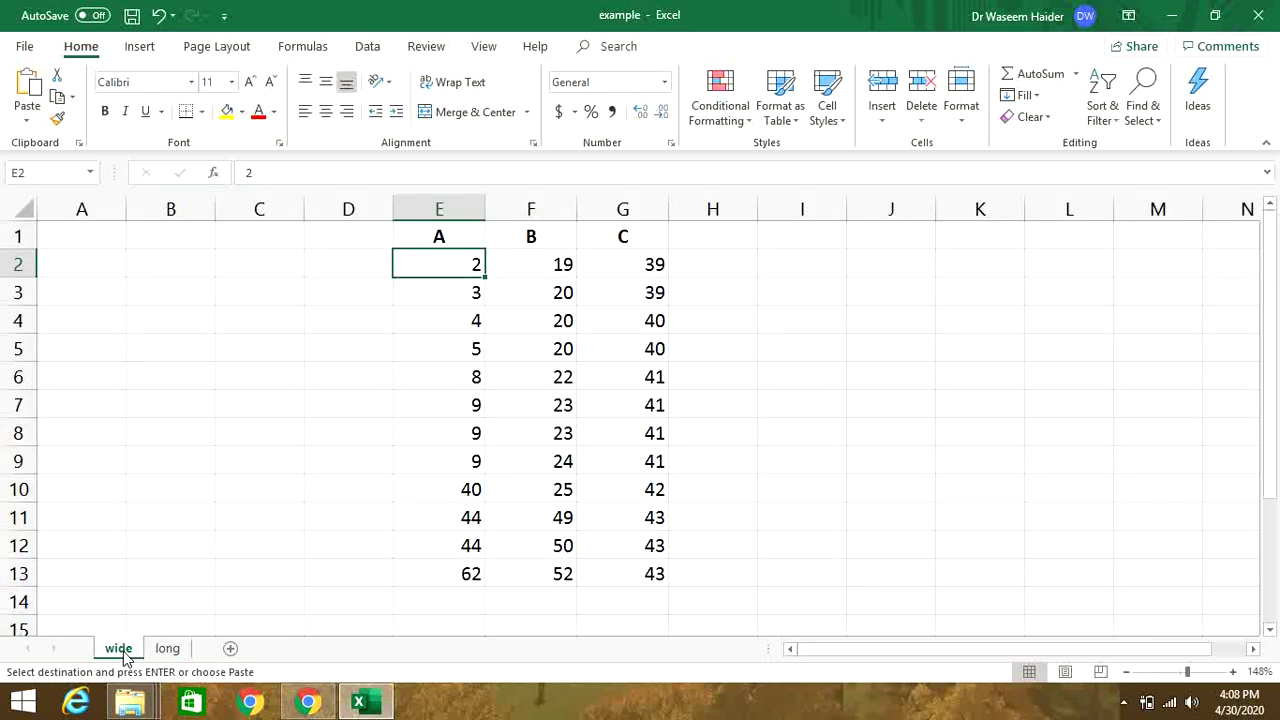
{"action": "left_click", "coordinate": [445, 233]}
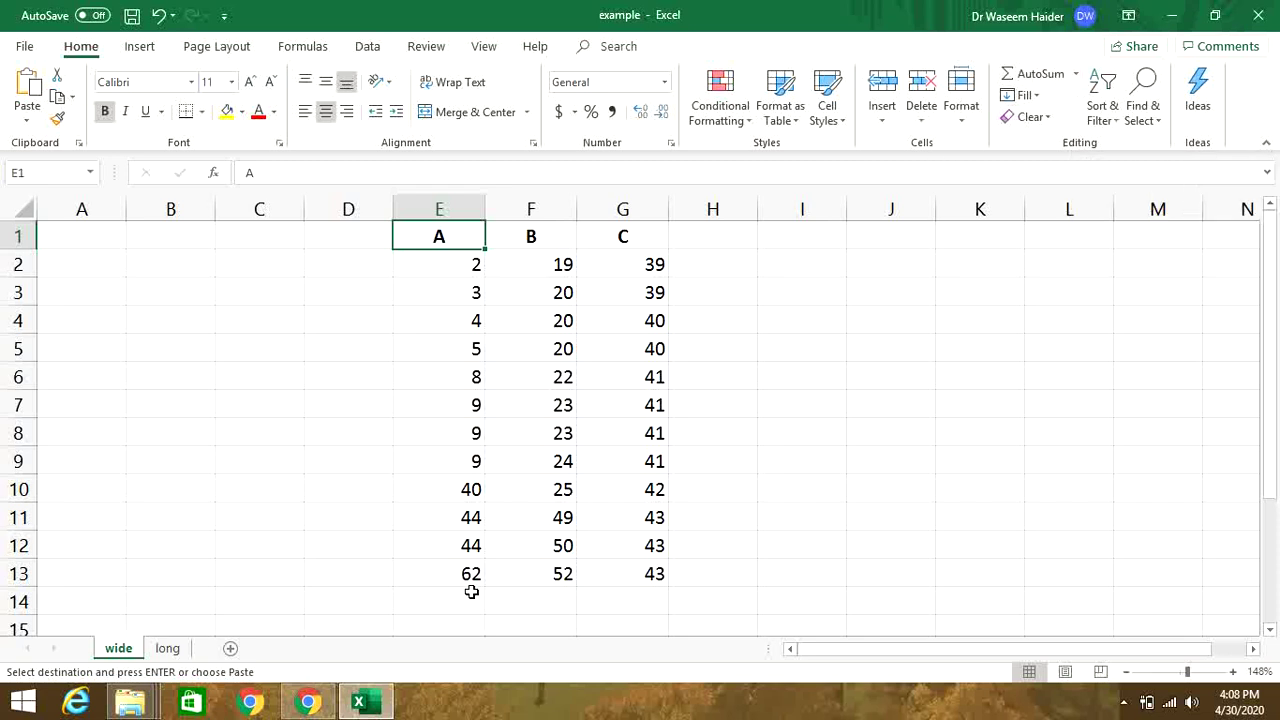
{"action": "left_click", "coordinate": [420, 601]}
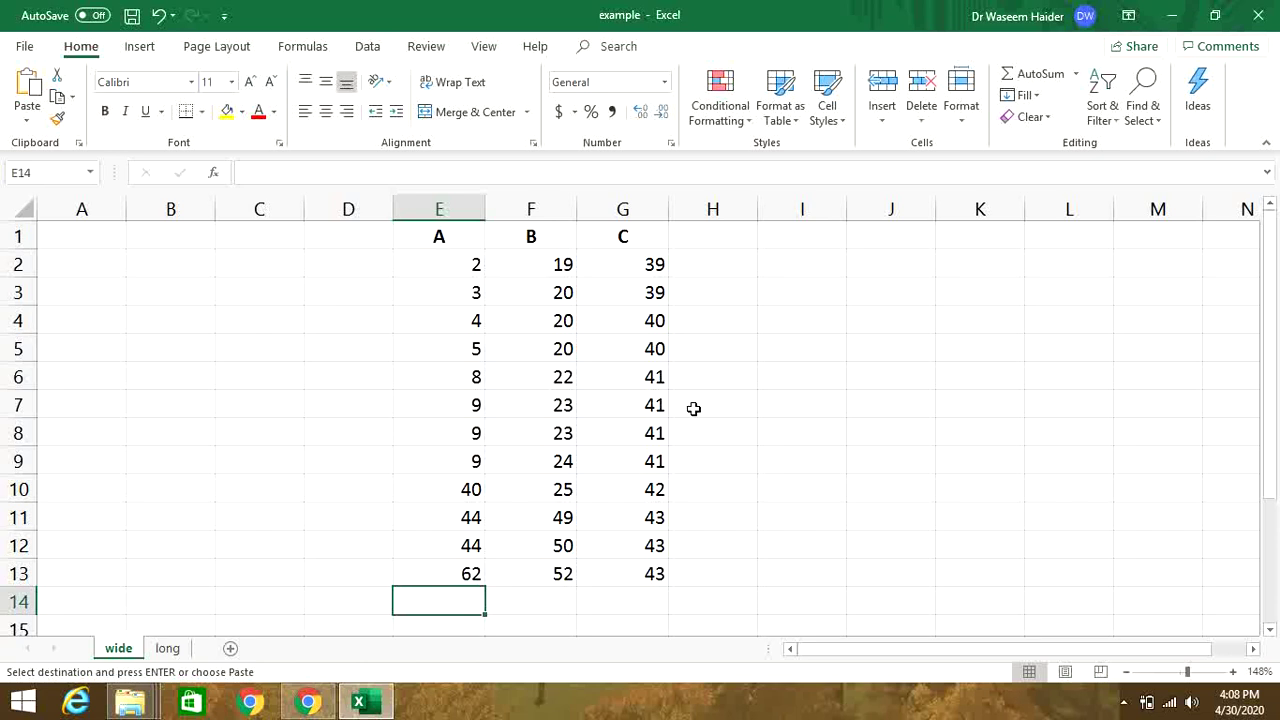
{"action": "left_click", "coordinate": [1035, 84]}
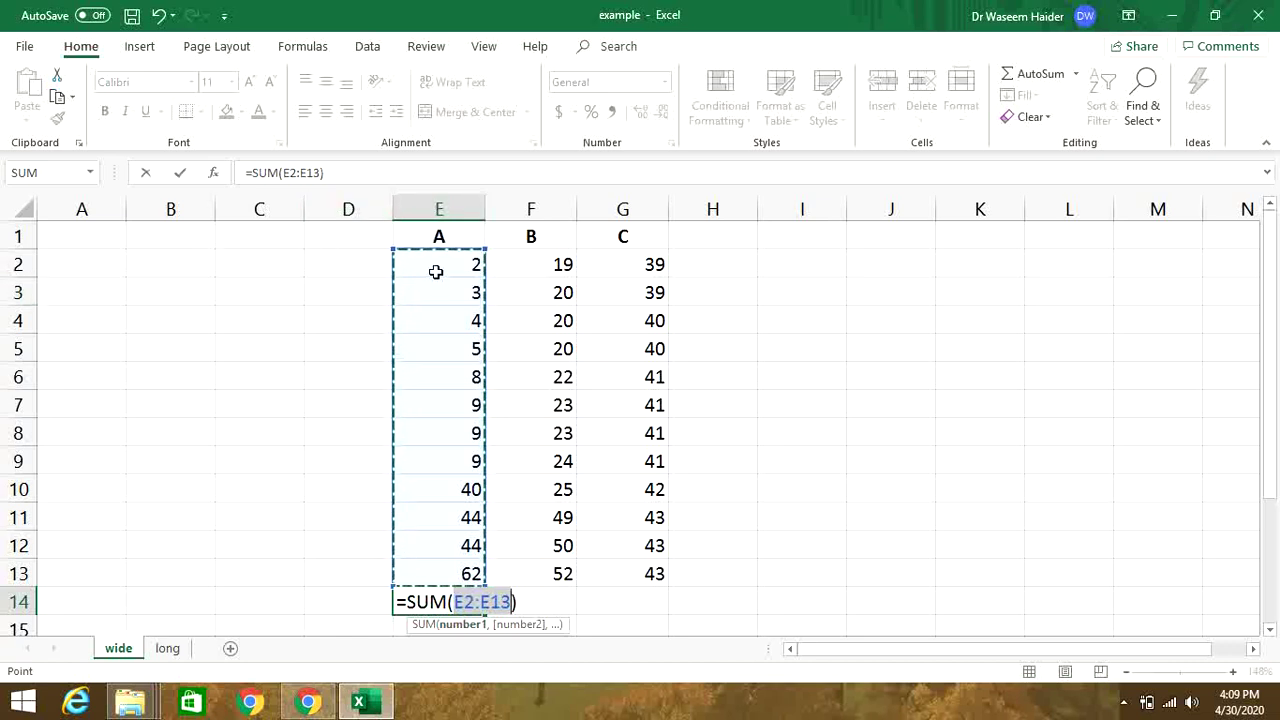
{"action": "left_click", "coordinate": [519, 598]}
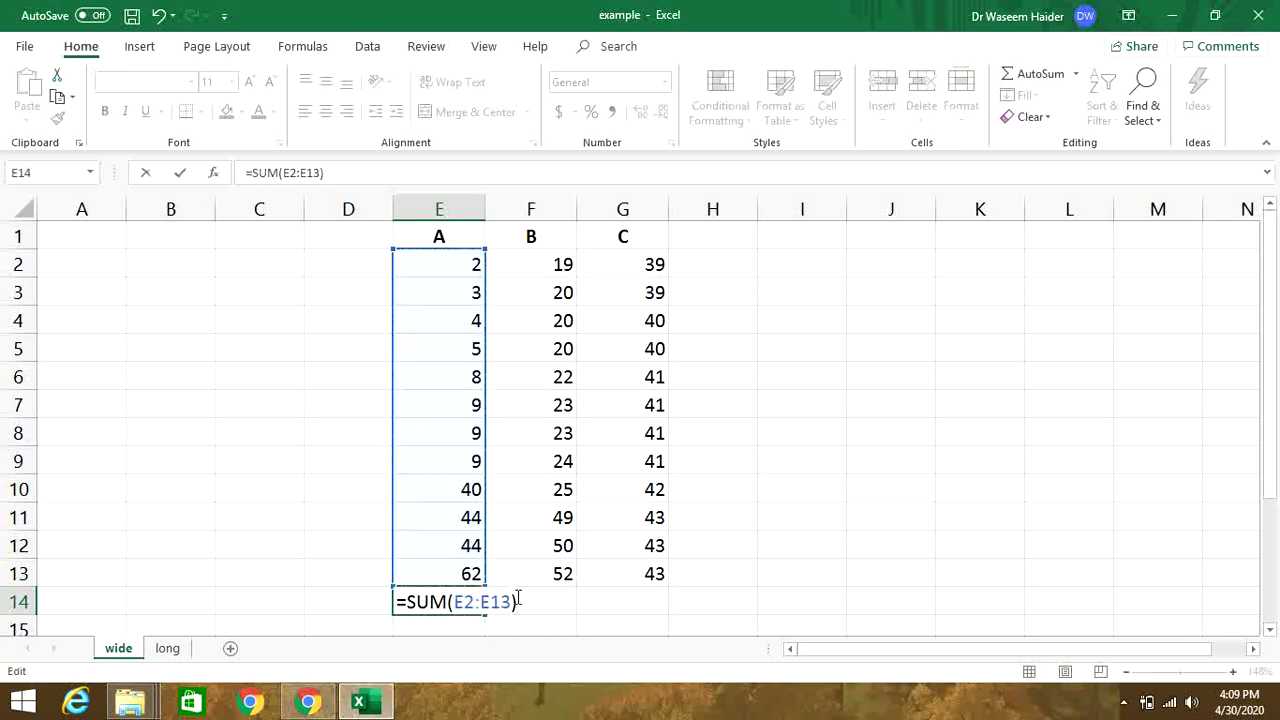
{"action": "key", "text": "BackSpace"}
{"action": "key", "text": "BackSpace"}
{"action": "key", "text": "BackSpace"}
{"action": "key", "text": "BackSpace"}
{"action": "key", "text": "BackSpace"}
{"action": "key", "text": "BackSpace"}
{"action": "key", "text": "BackSpace"}
{"action": "key", "text": "BackSpace"}
{"action": "key", "text": "BackSpace"}
{"action": "key", "text": "BackSpace"}
{"action": "key", "text": "BackSpace"}
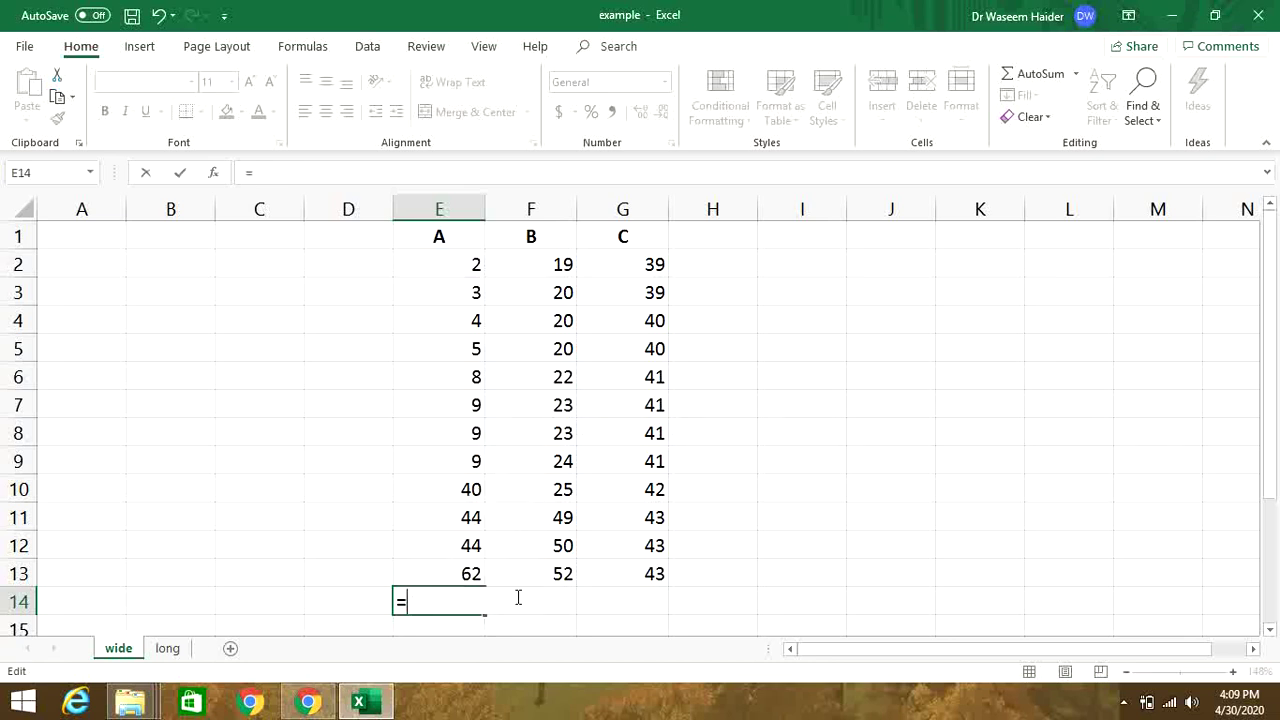
{"action": "left_click", "coordinate": [618, 600]}
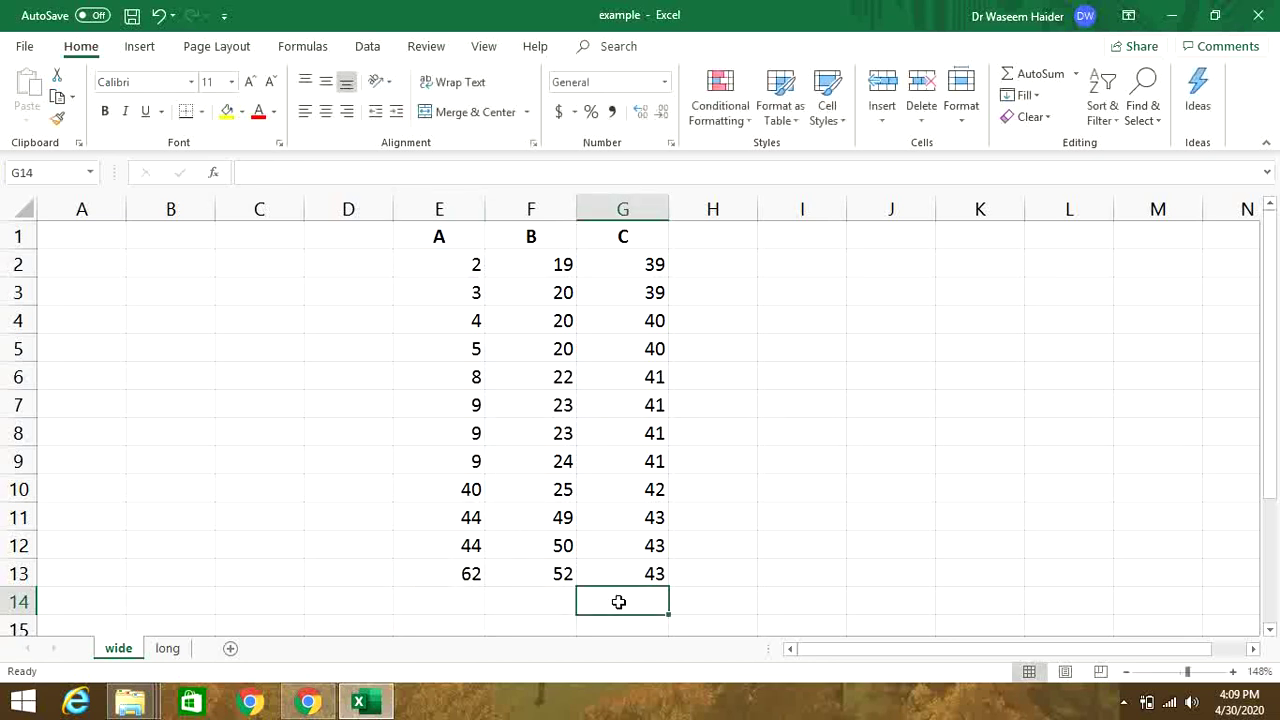
Begin a SUM formula in cell E14 of the wide sheet using the suggested SUM function and the range E2:E13
{"action": "left_click", "coordinate": [438, 599]}
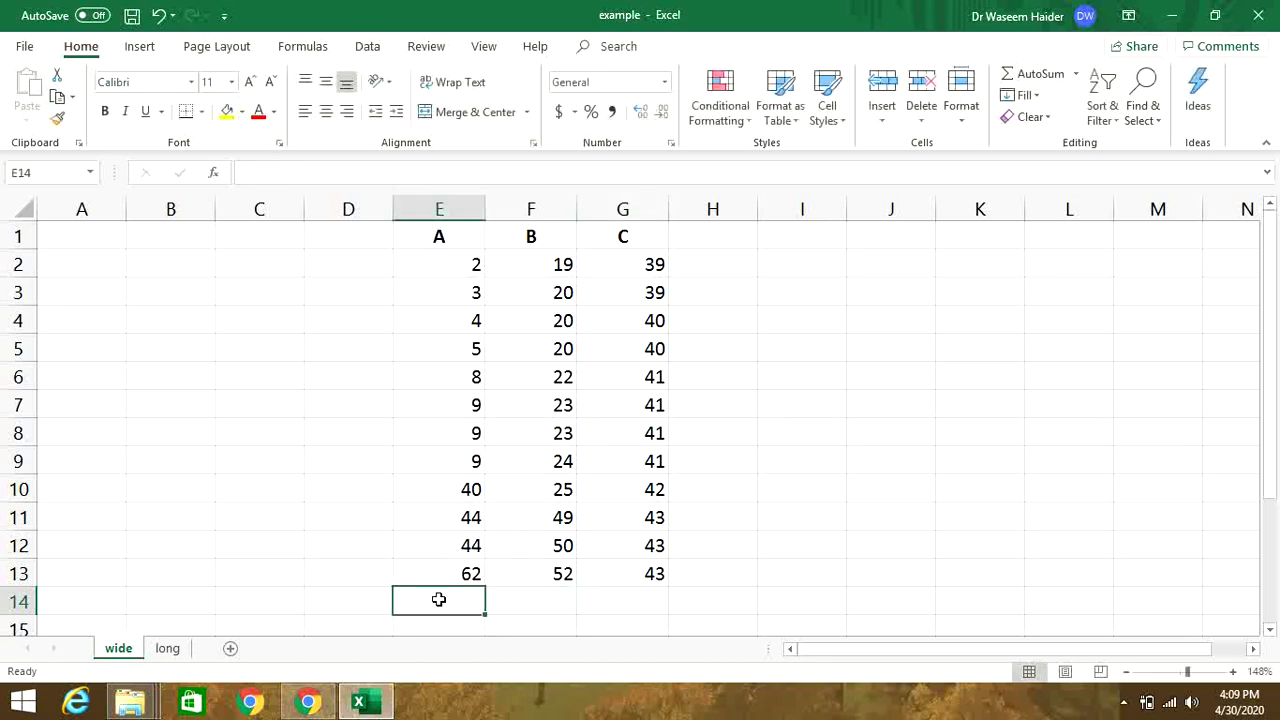
{"action": "type", "text": "="}
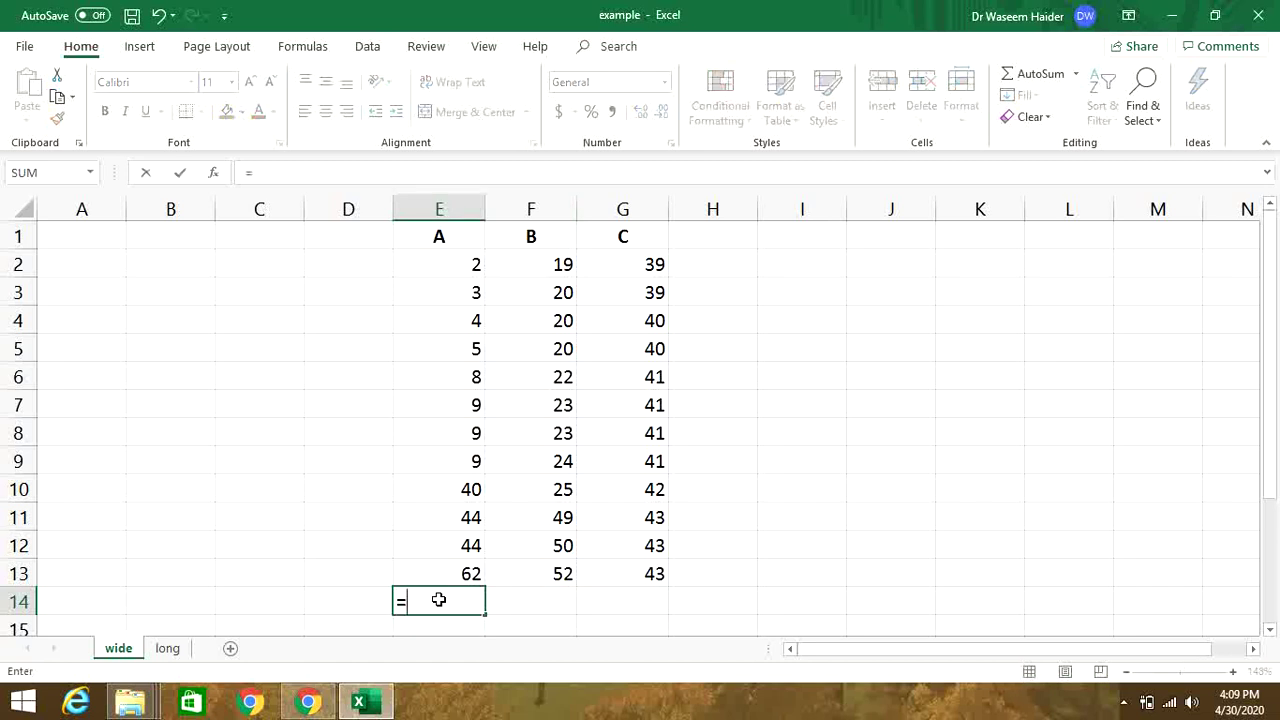
{"action": "type", "text": "s"}
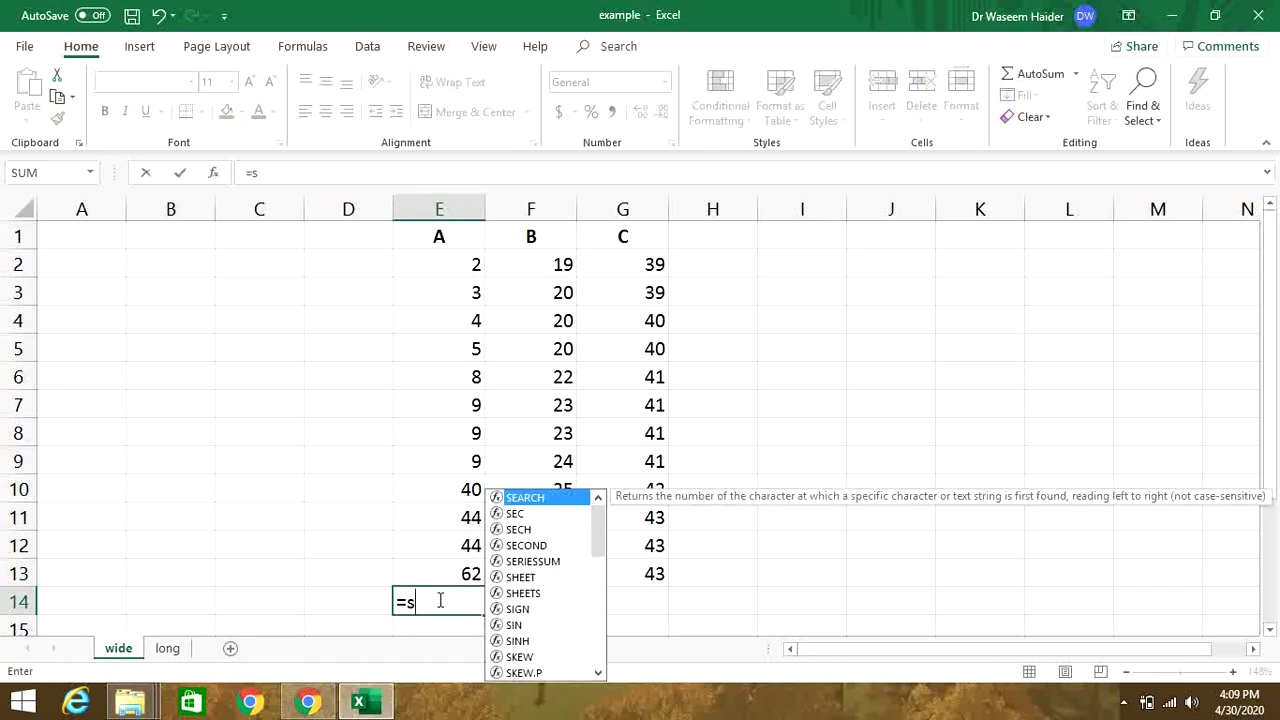
{"action": "type", "text": "u"}
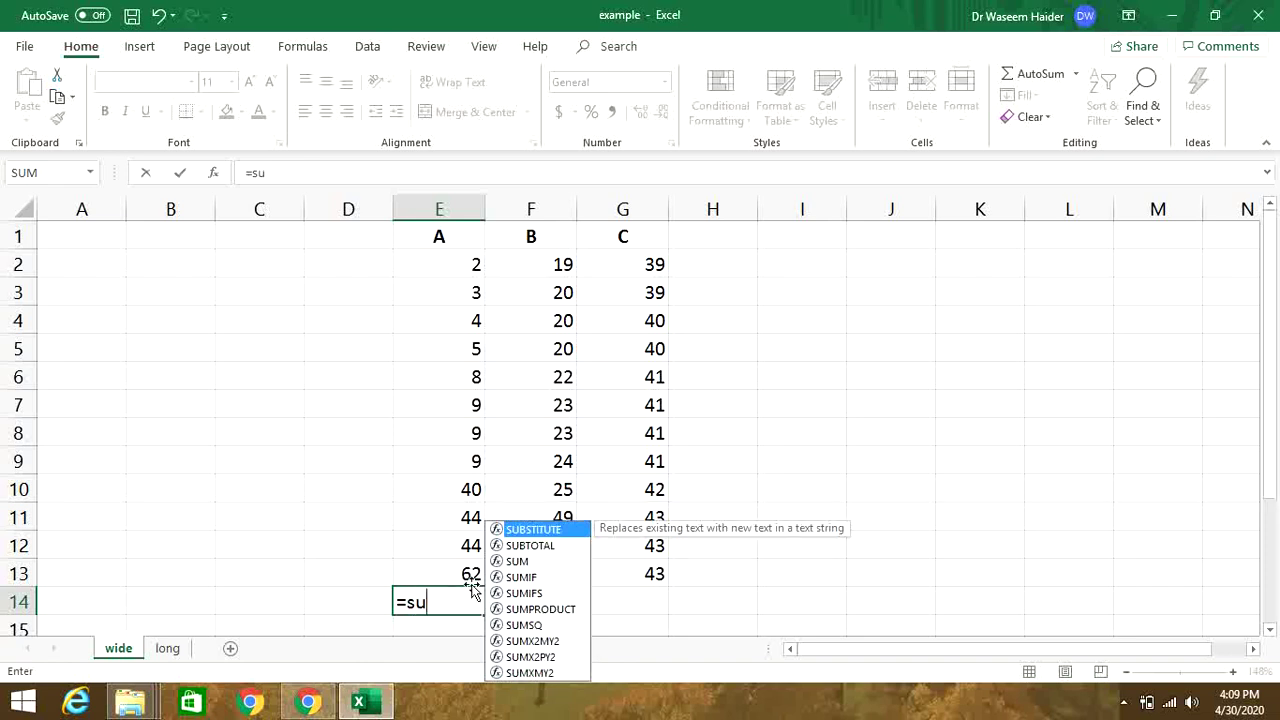
{"action": "double_click", "coordinate": [517, 561]}
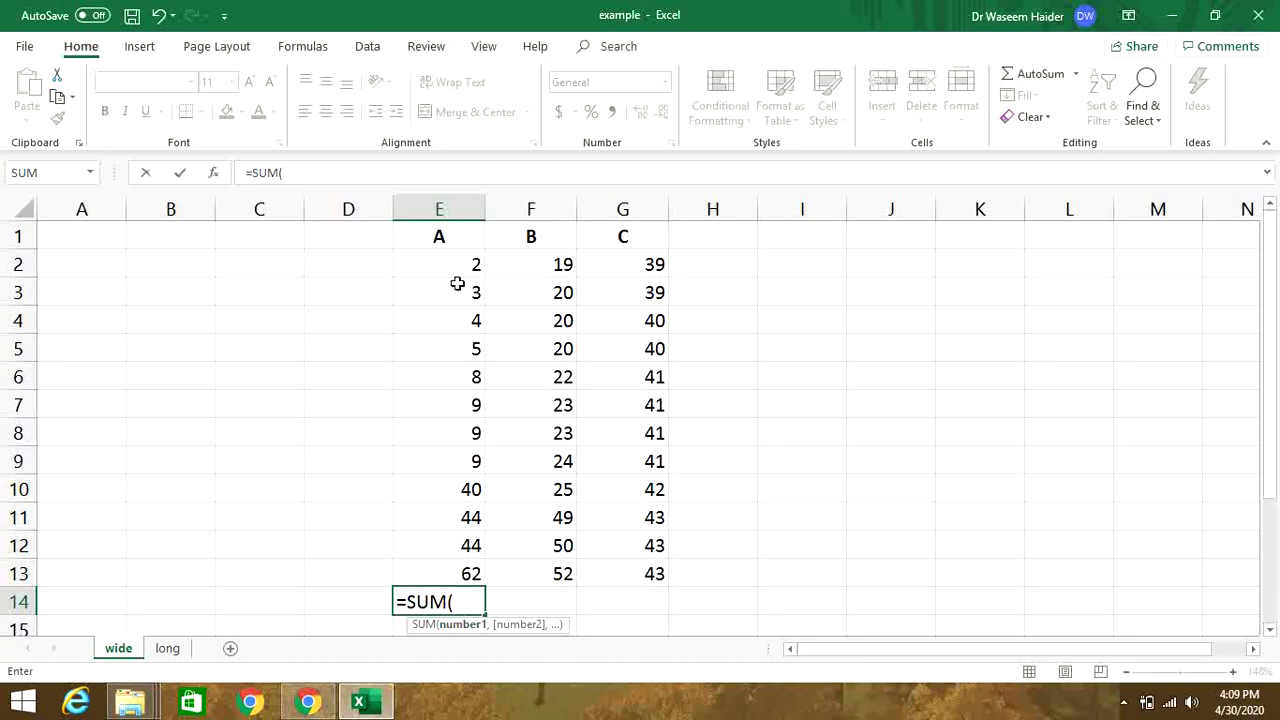
{"action": "left_click", "coordinate": [455, 265]}
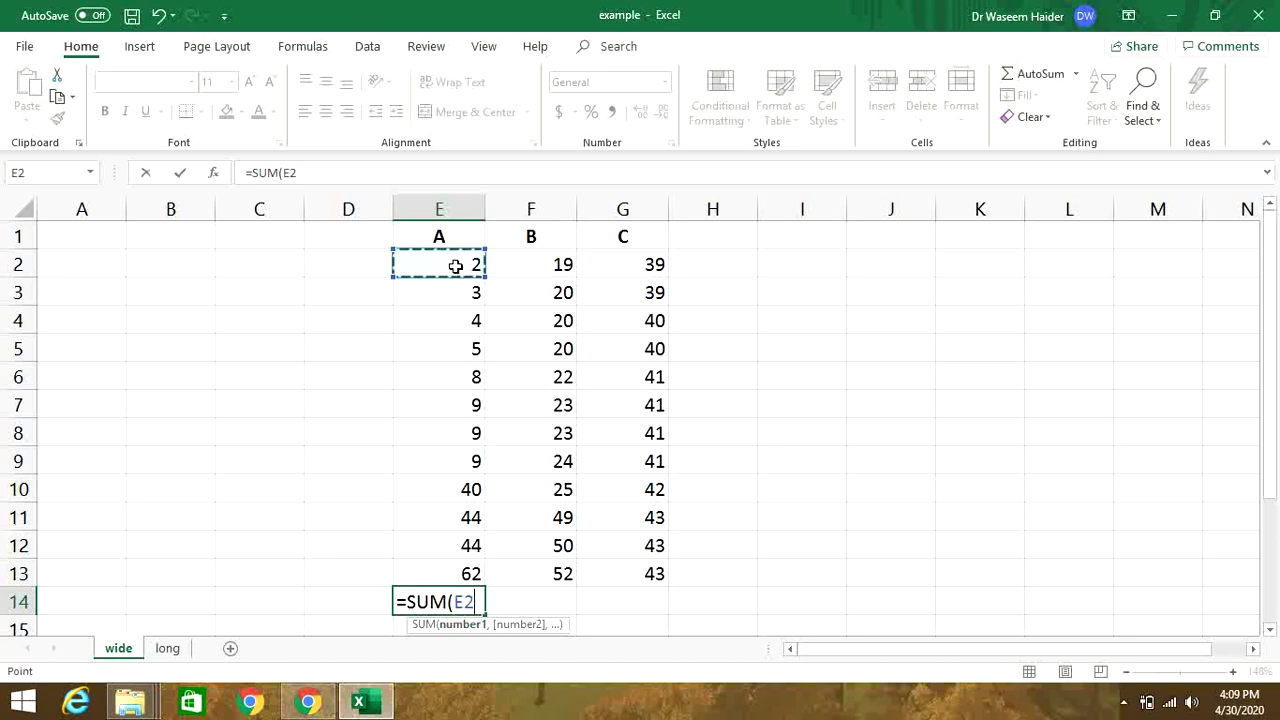
{"action": "left_click_drag", "start_coordinate": [455, 265], "coordinate": [460, 566]}
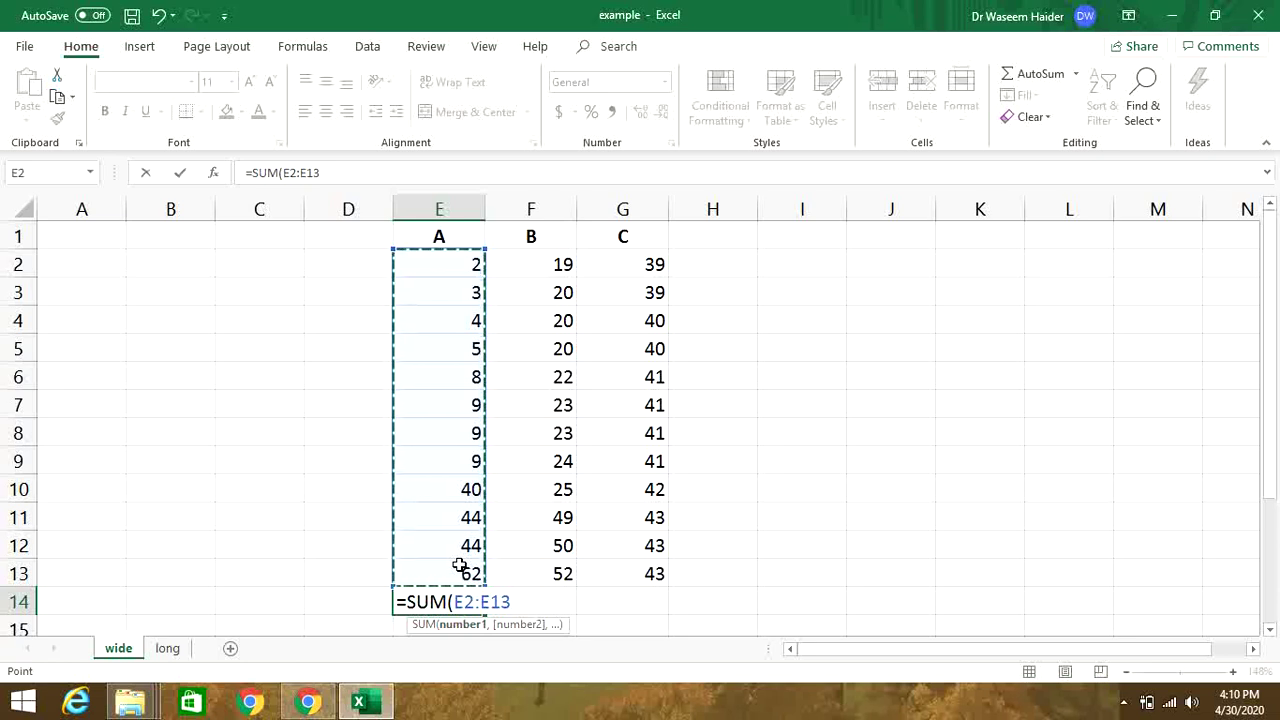
Replace the range in cell E14's SUM formula with E2:E13 and complete it as =SUM(E2:E13)
{"action": "key", "text": "BackSpace"}
{"action": "key", "text": "BackSpace"}
{"action": "key", "text": "BackSpace"}
{"action": "key", "text": "BackSpace"}
{"action": "key", "text": "BackSpace"}
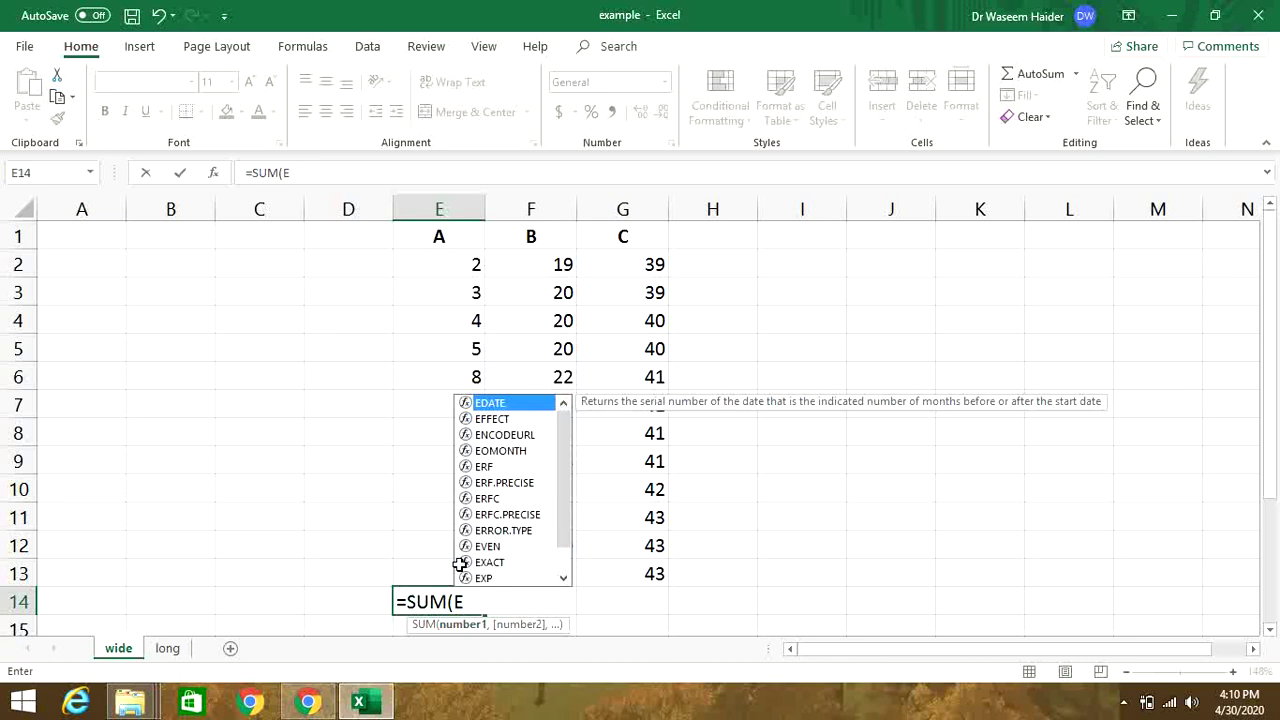
{"action": "type", "text": "@"}
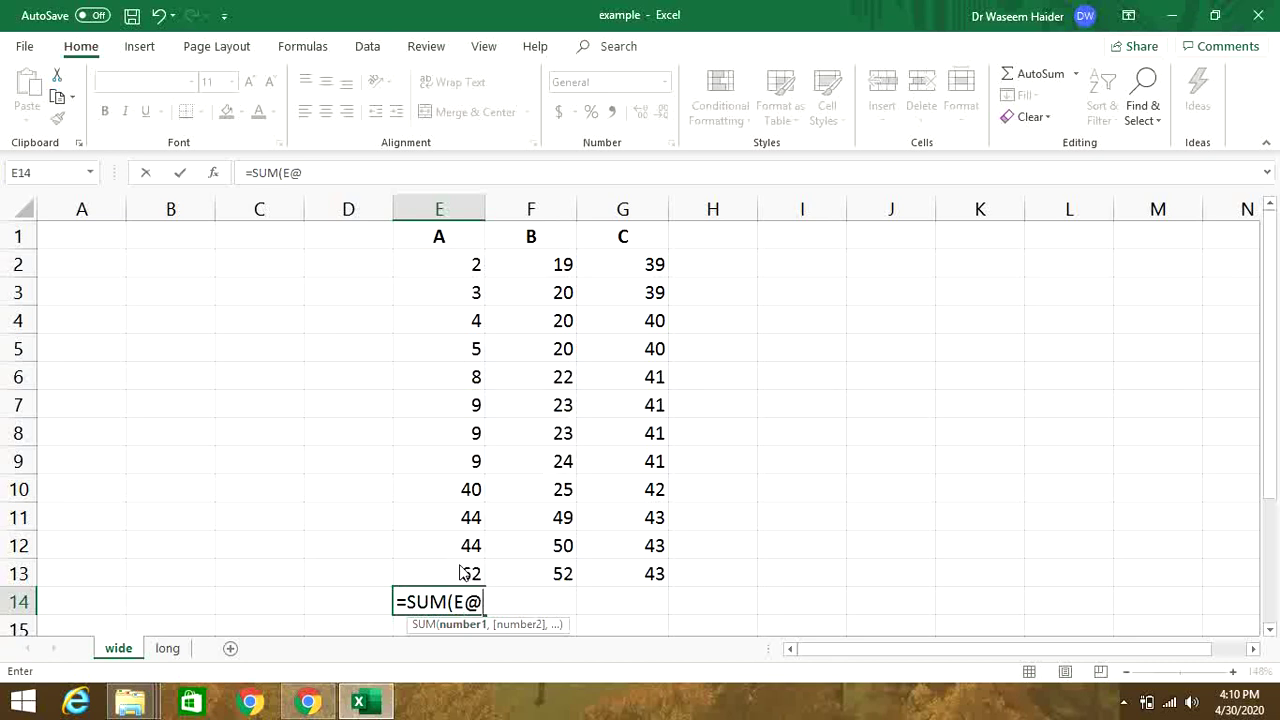
{"action": "key", "text": "BackSpace"}
{"action": "type", "text": "2:"}
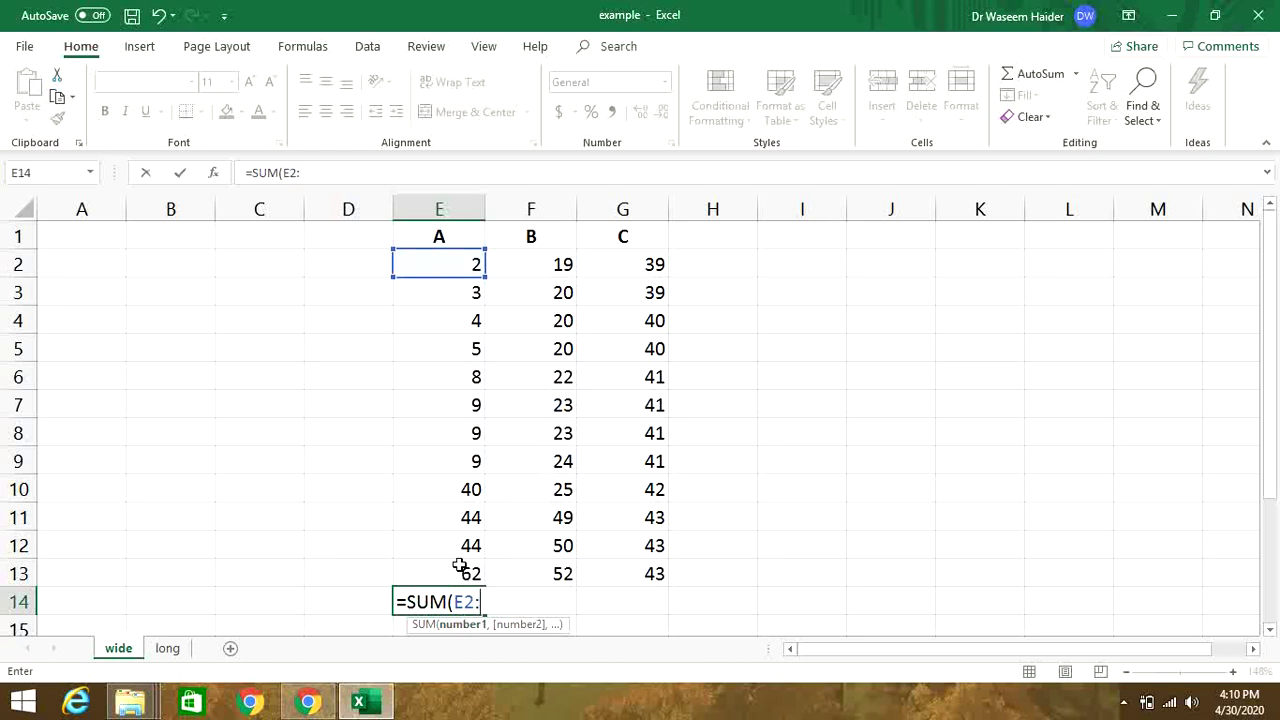
{"action": "type", "text": "E13"}
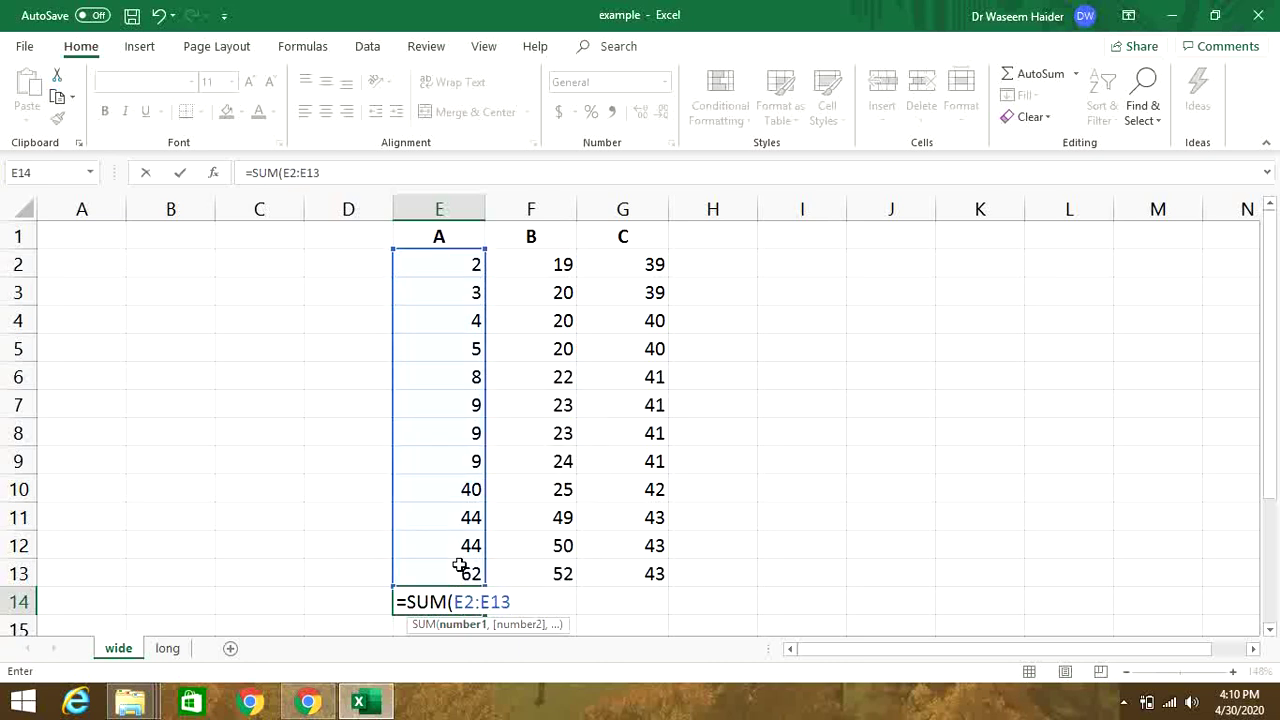
{"action": "type", "text": ")"}
{"action": "key", "text": "Return"}
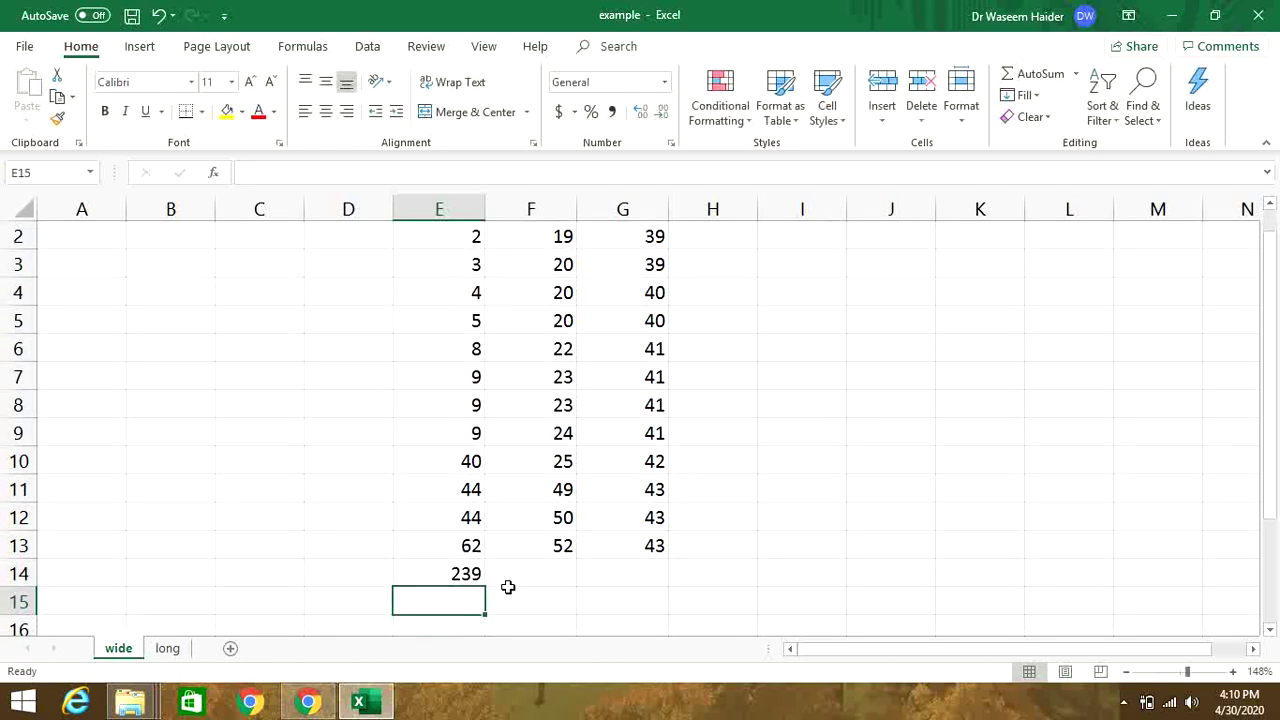
Fill the SUM formula from E14 across to F14 and G14 for treatments B and C
{"action": "left_click", "coordinate": [480, 569]}
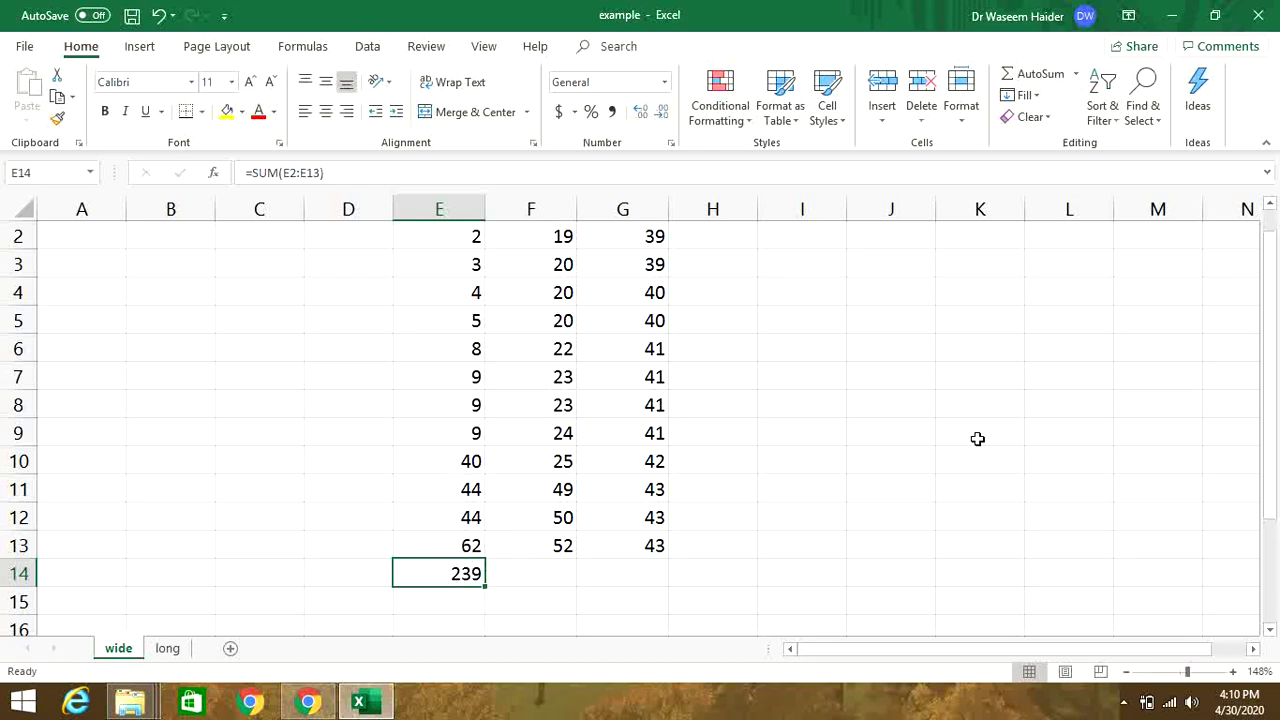
{"action": "left_click_drag", "start_coordinate": [1266, 357], "coordinate": [1264, 328]}
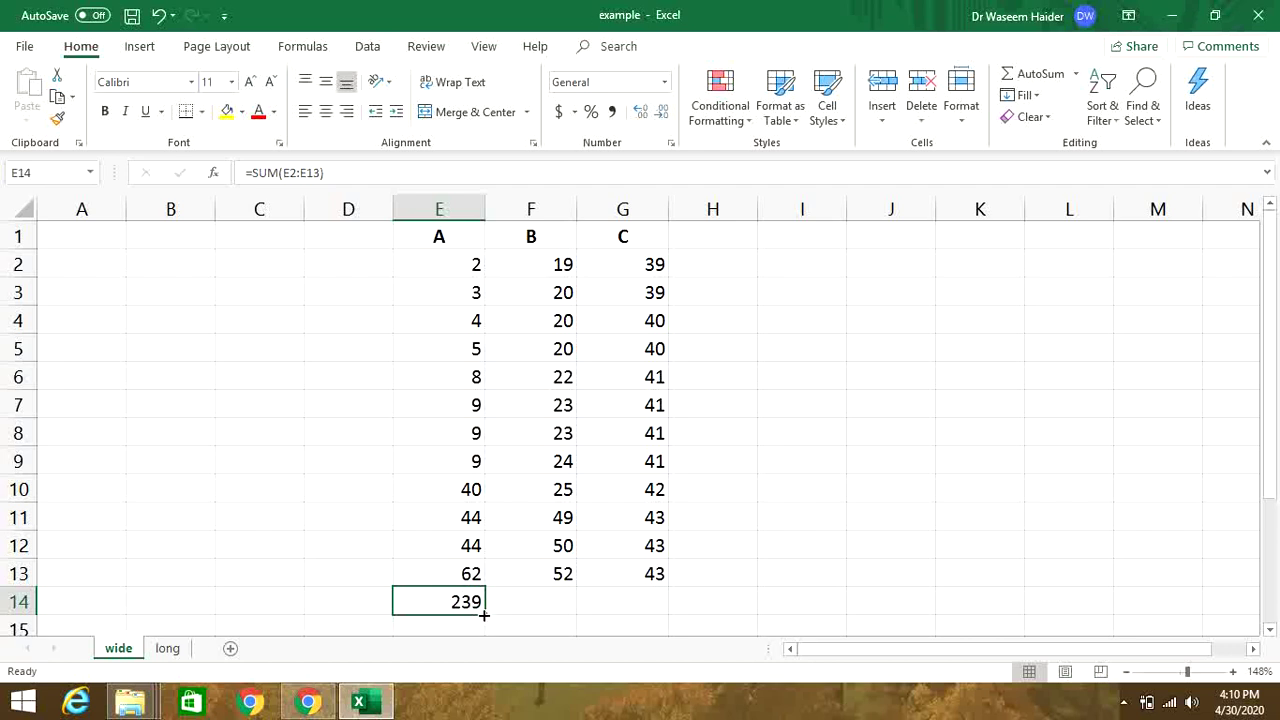
{"action": "left_click_drag", "start_coordinate": [484, 616], "coordinate": [669, 601]}
Check the cell ranges used by the copied SUM formulas in F14 and G14
{"action": "left_click", "coordinate": [579, 597]}
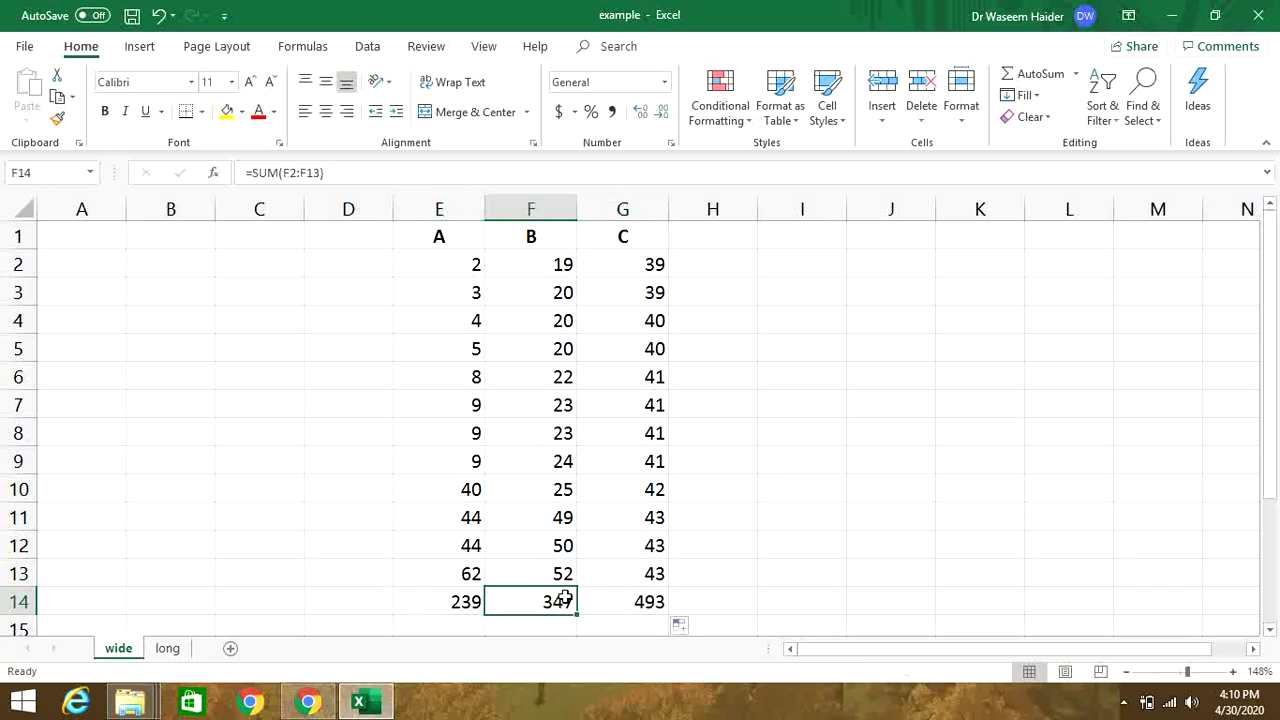
{"action": "left_click", "coordinate": [354, 168]}
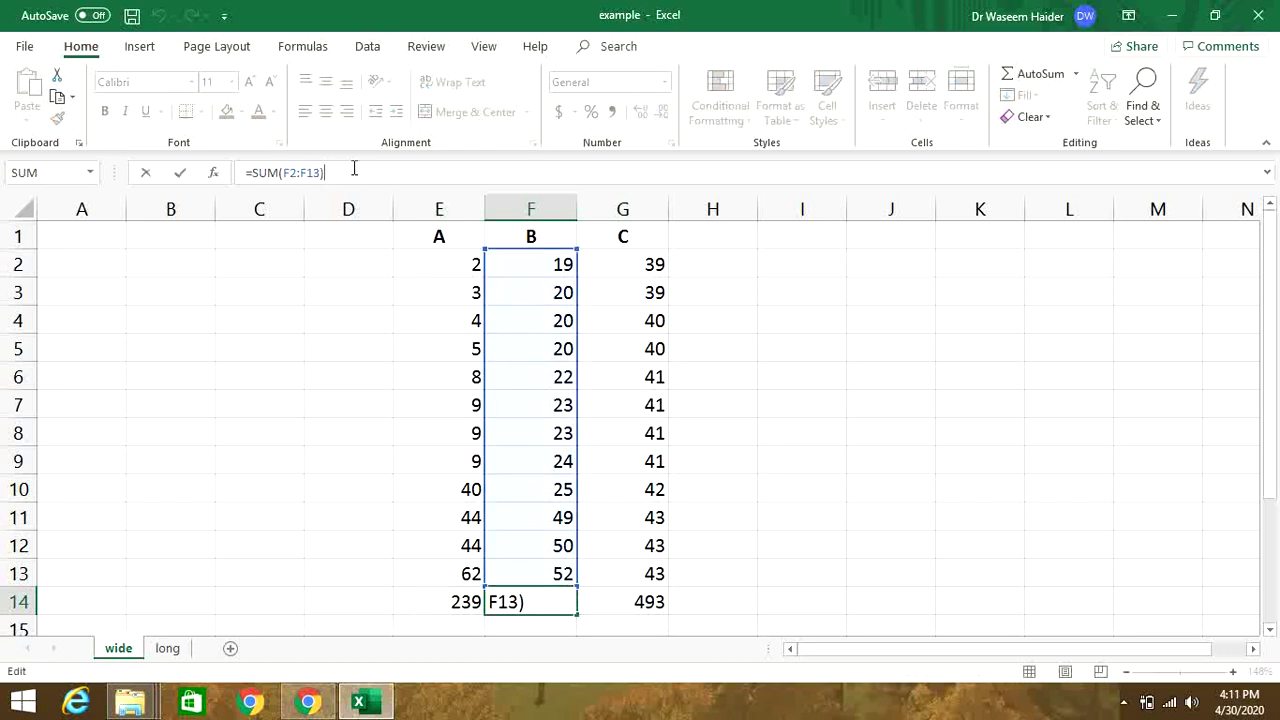
{"action": "key", "text": "Return"}
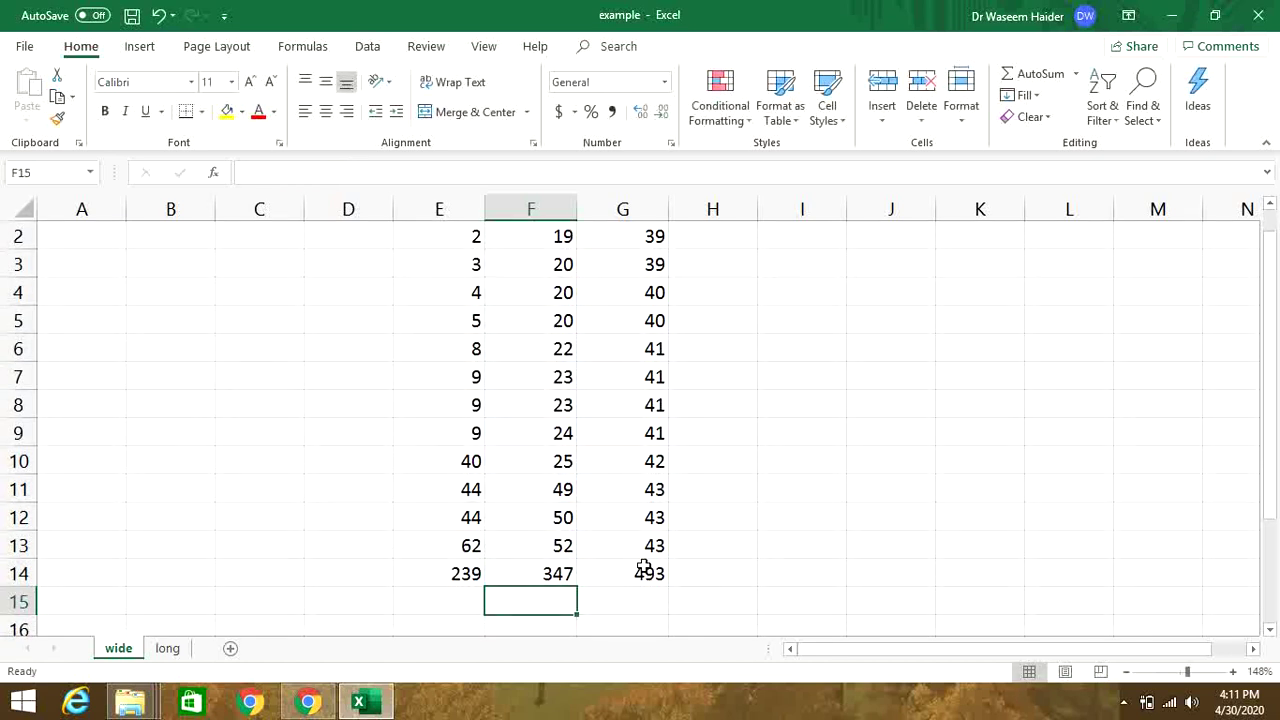
{"action": "left_click", "coordinate": [643, 567]}
{"action": "left_click", "coordinate": [375, 172]}
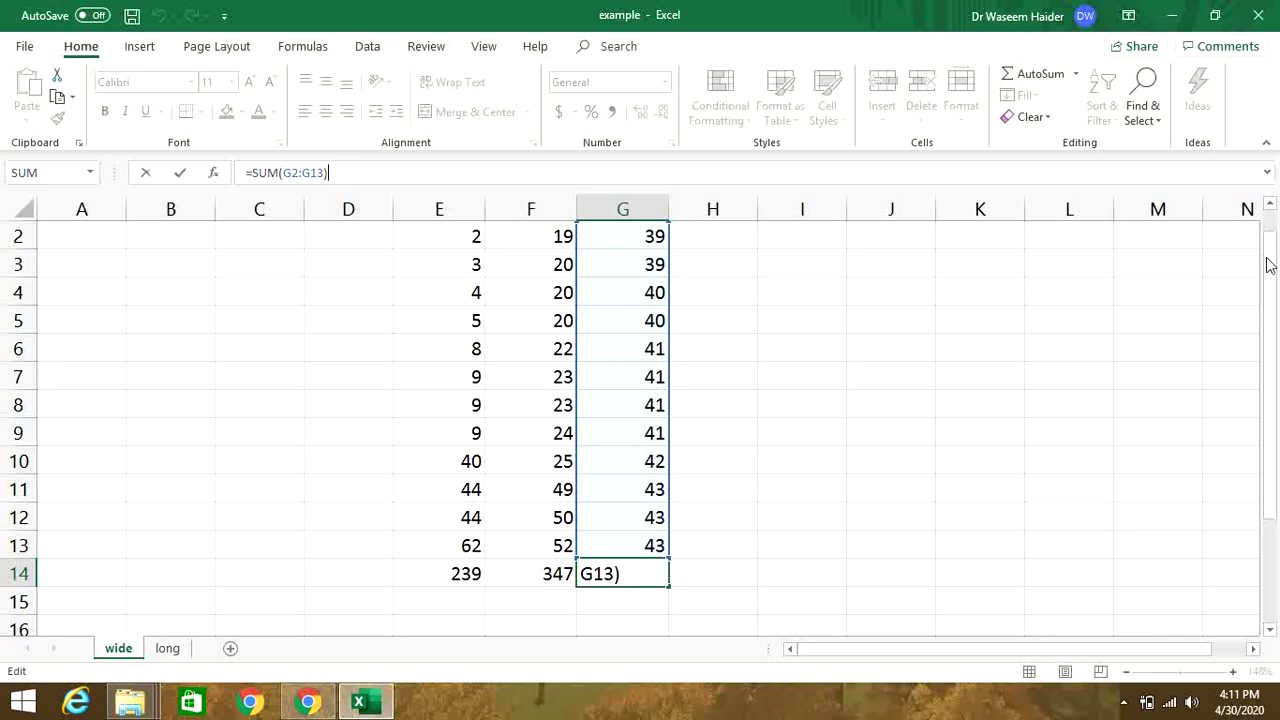
{"action": "left_click_drag", "start_coordinate": [1268, 265], "coordinate": [1268, 255]}
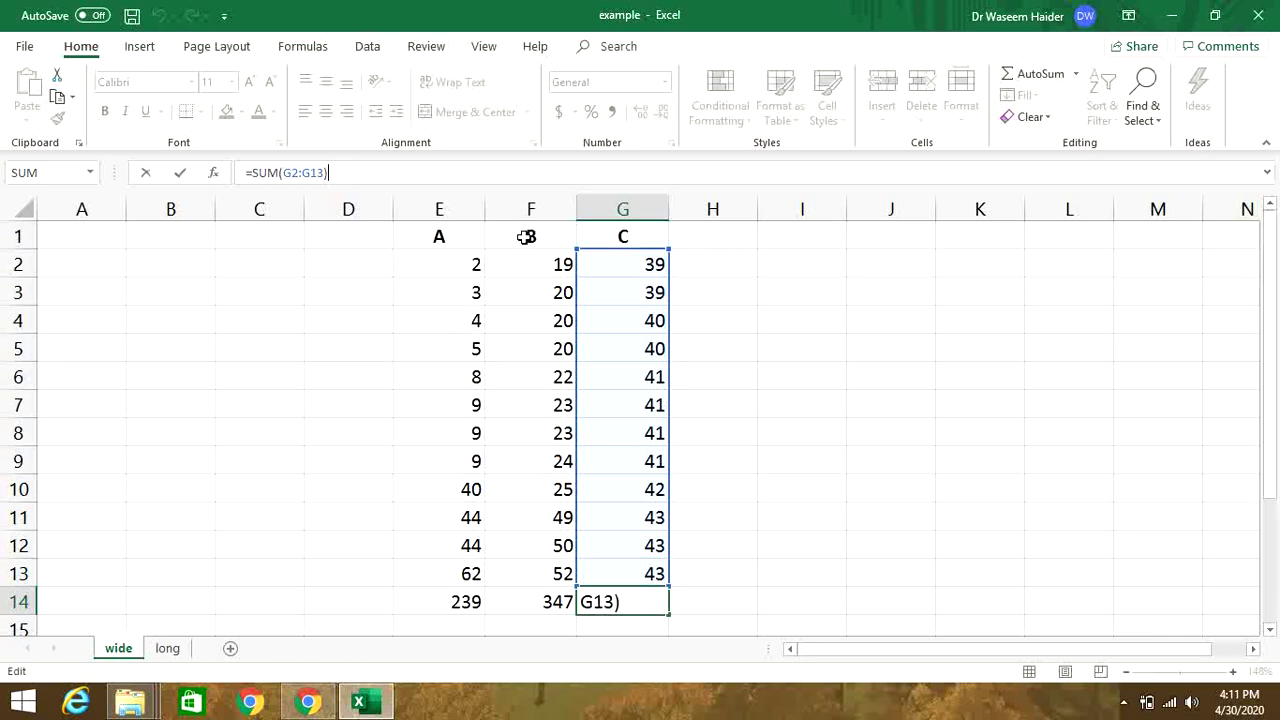
{"action": "key", "text": "Return"}
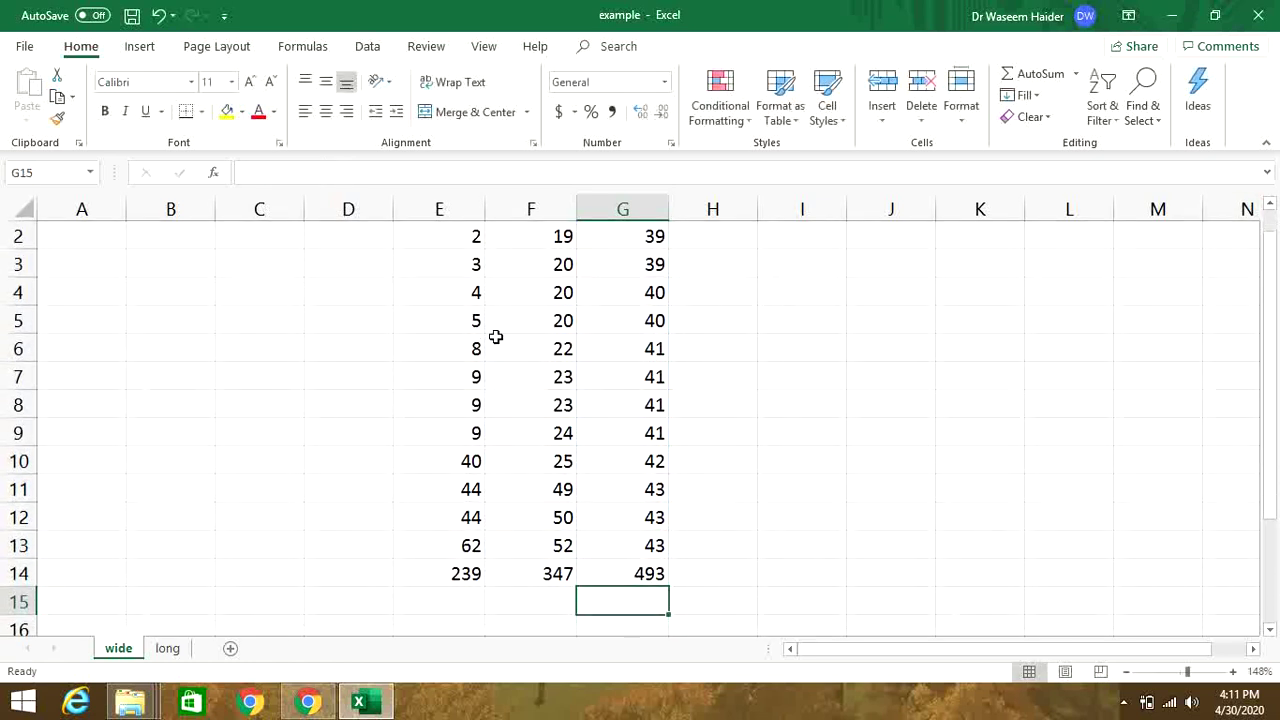
Label the summary rows "sum" in D14 and "count" in D15
{"action": "left_click", "coordinate": [371, 579]}
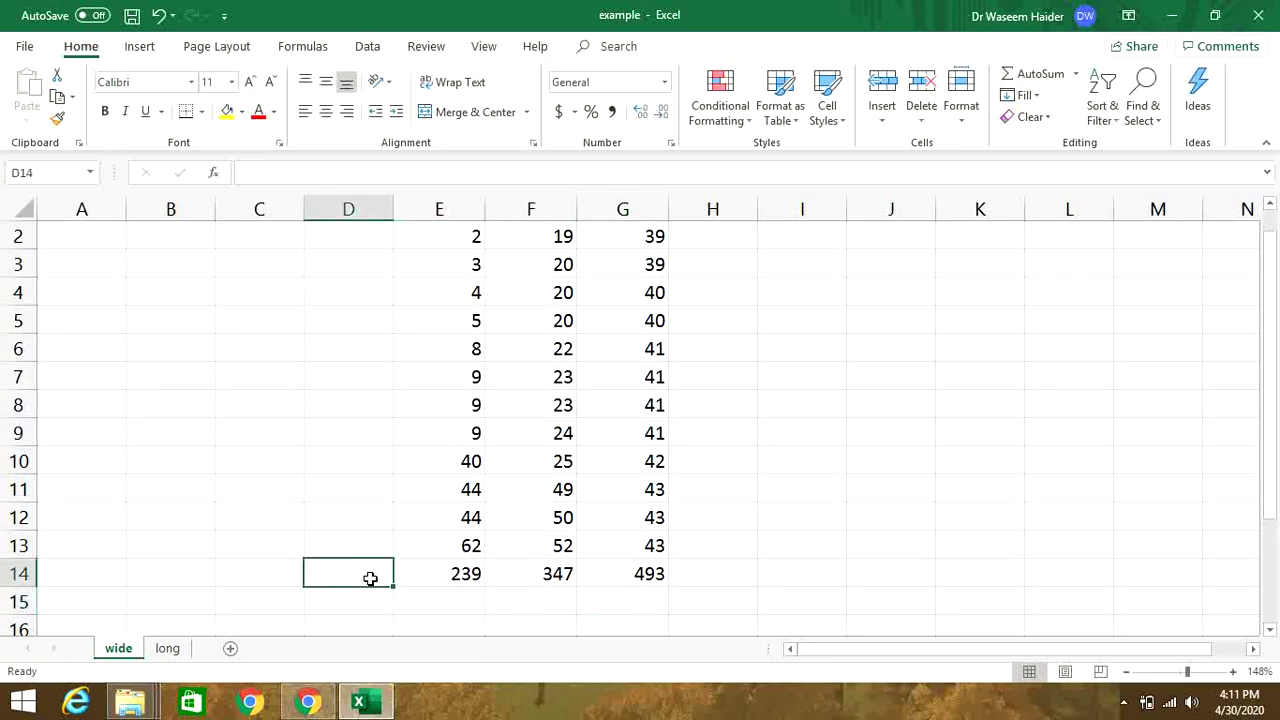
{"action": "type", "text": "sum"}
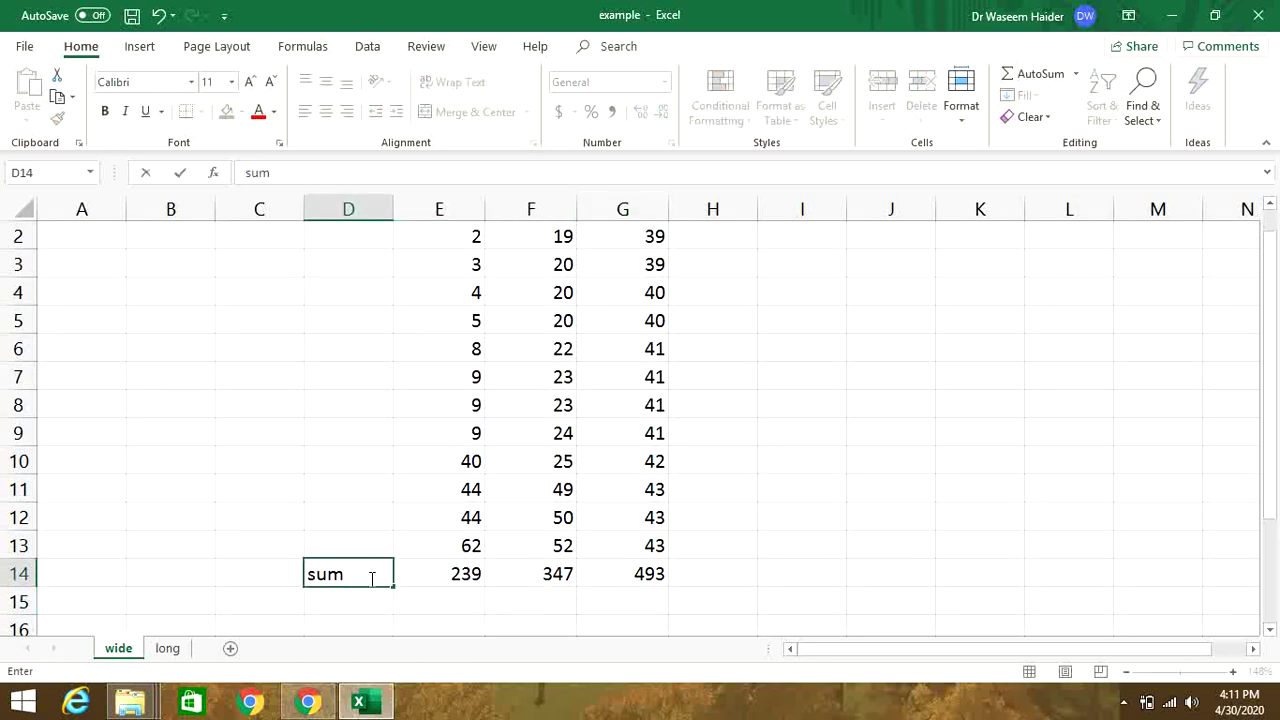
{"action": "key", "text": "Return"}
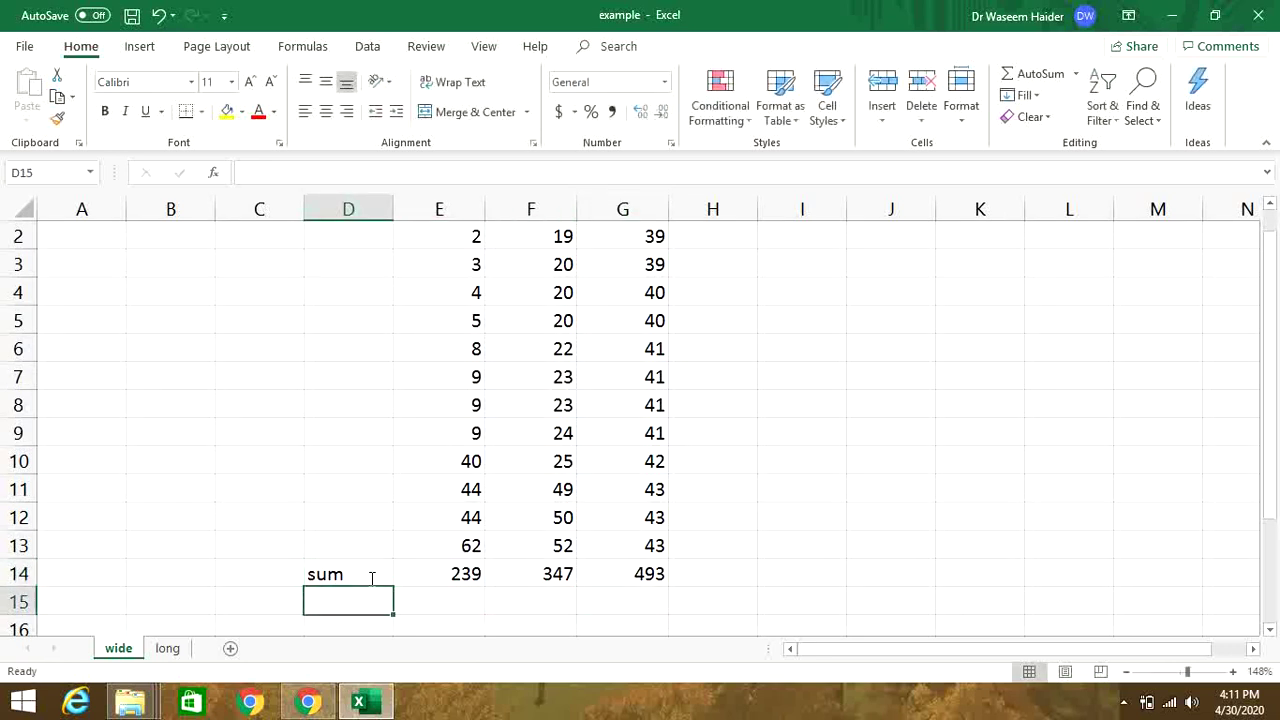
{"action": "type", "text": "cou"}
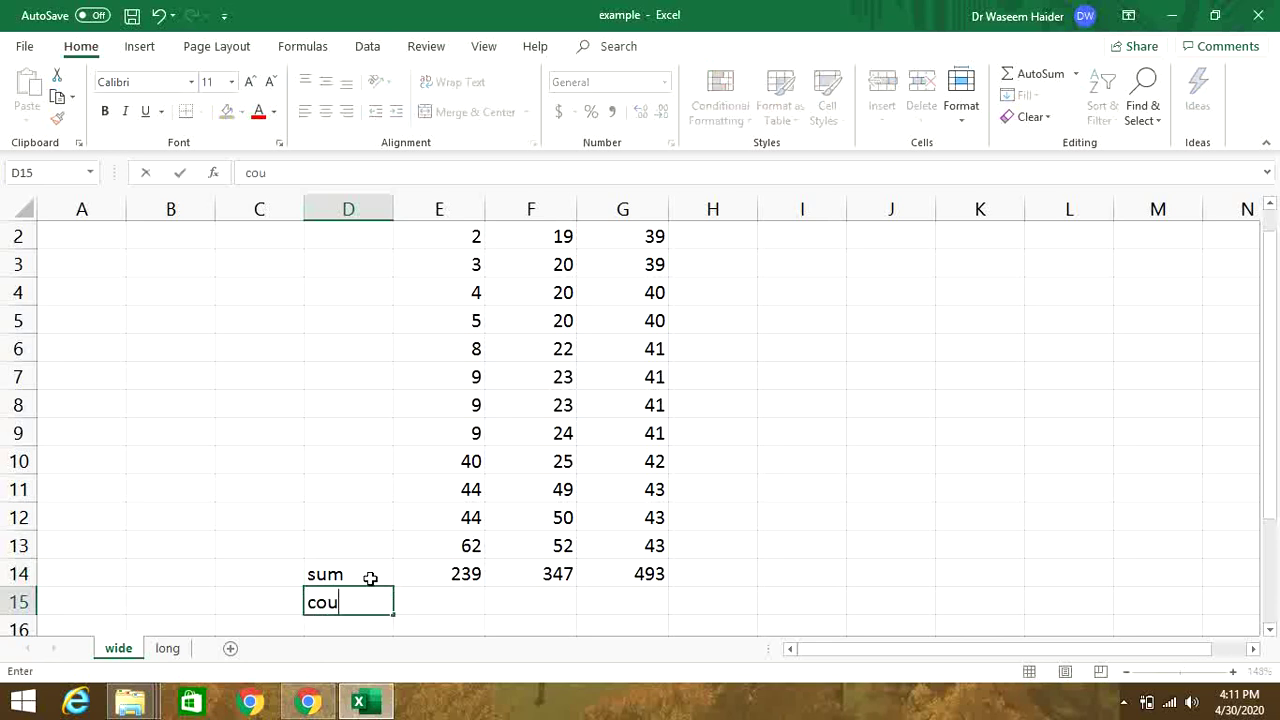
{"action": "type", "text": "nt"}
{"action": "key", "text": "Return"}
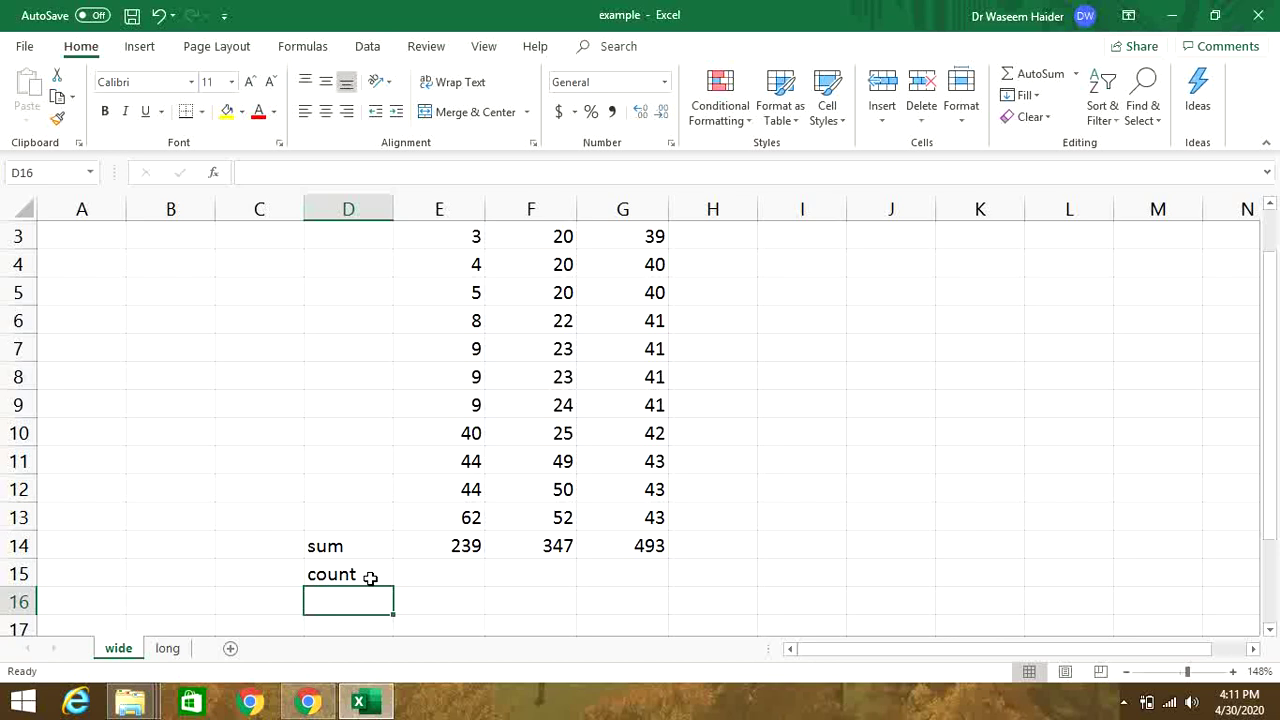
Add the row labels "mean", "mode" and "median" in D16:D18
{"action": "type", "text": "mean"}
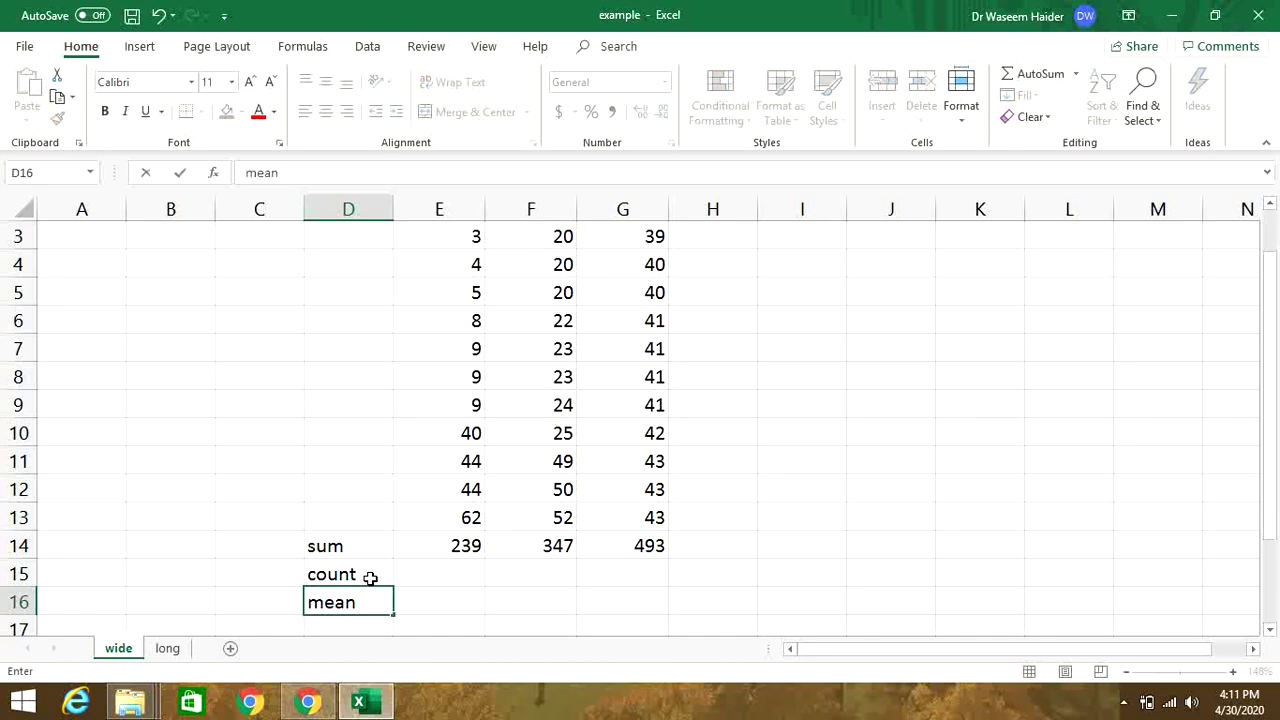
{"action": "key", "text": "Return"}
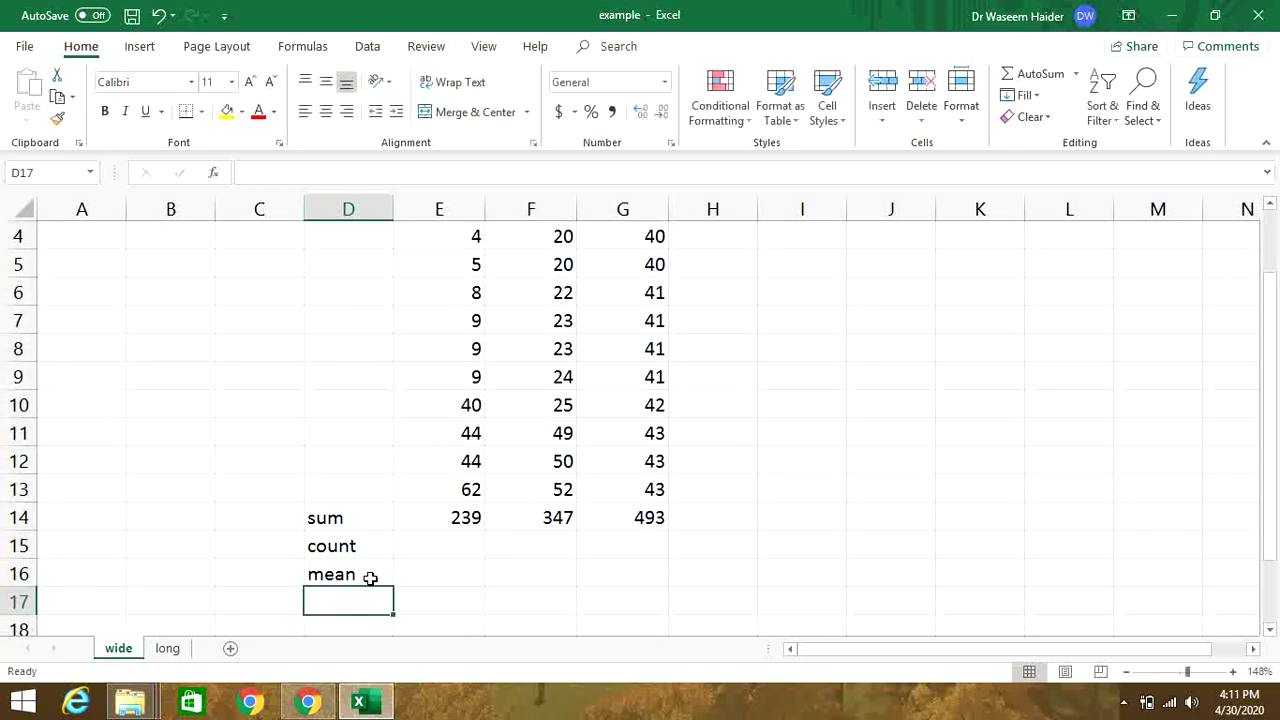
{"action": "type", "text": "mode"}
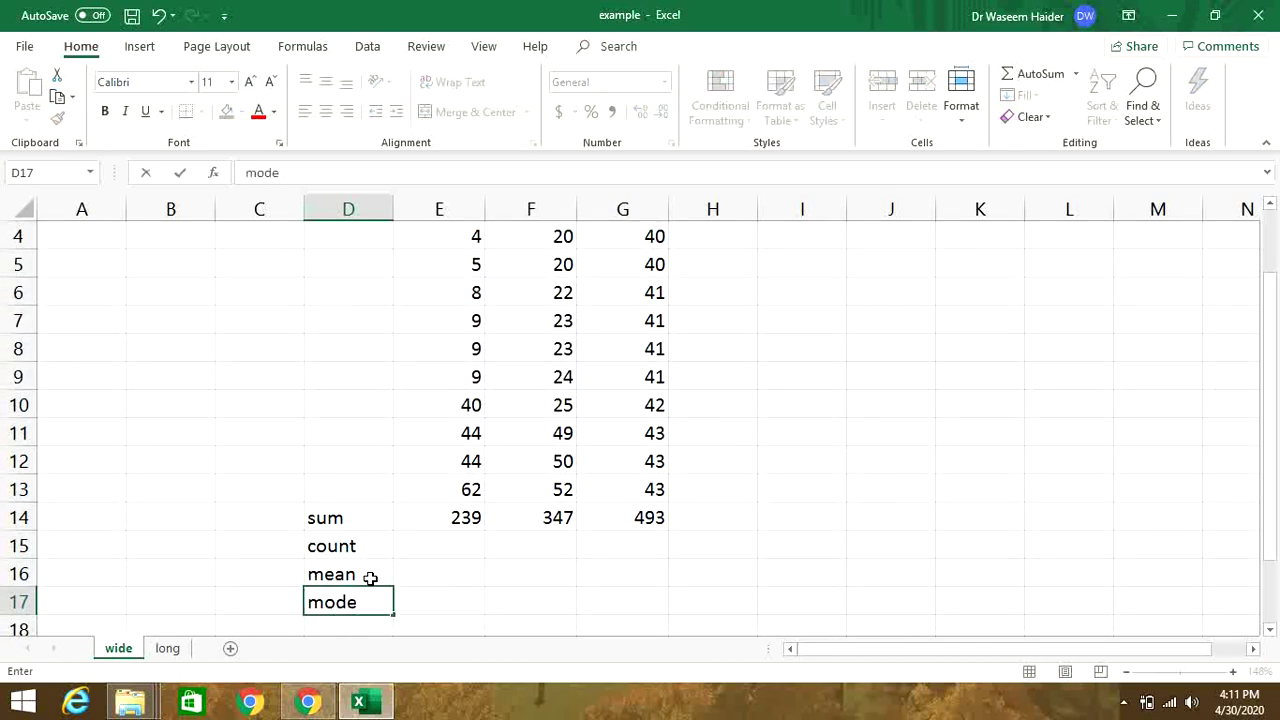
{"action": "key", "text": "Return"}
{"action": "type", "text": "median"}
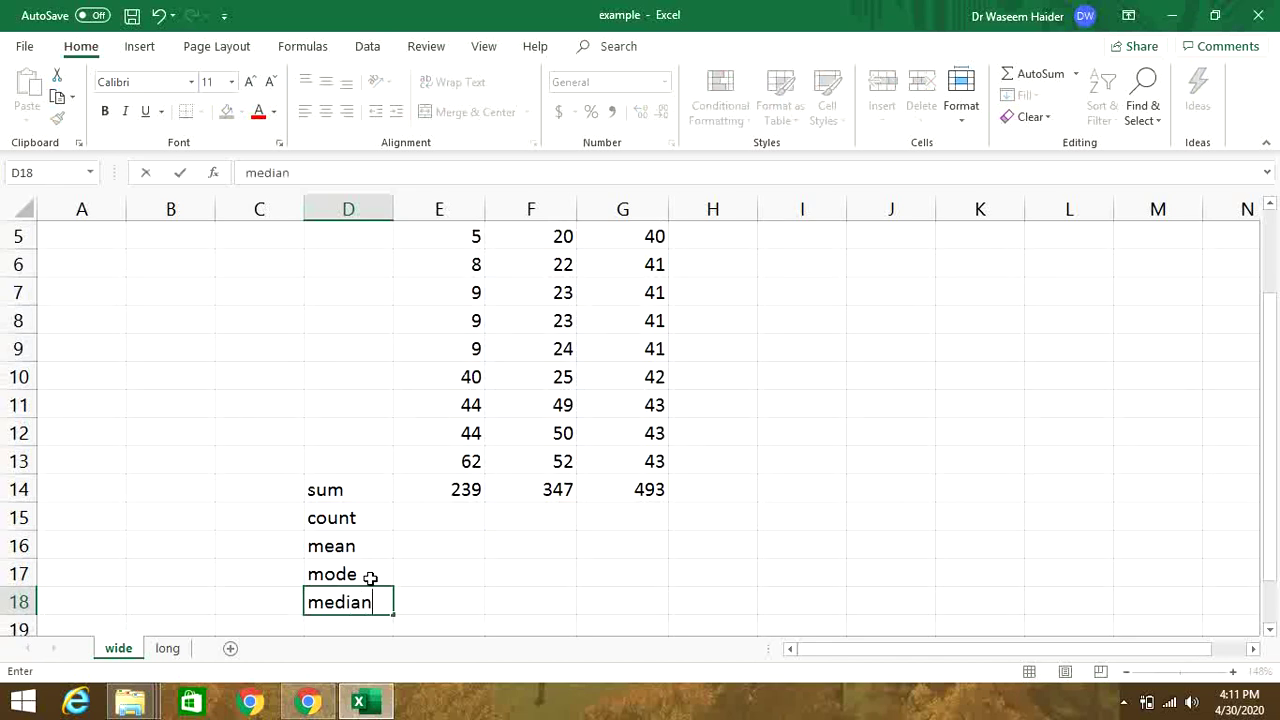
{"action": "key", "text": "Return"}
Add the row labels "quartile1" in D19 and "quartile3" in D20
{"action": "type", "text": "q"}
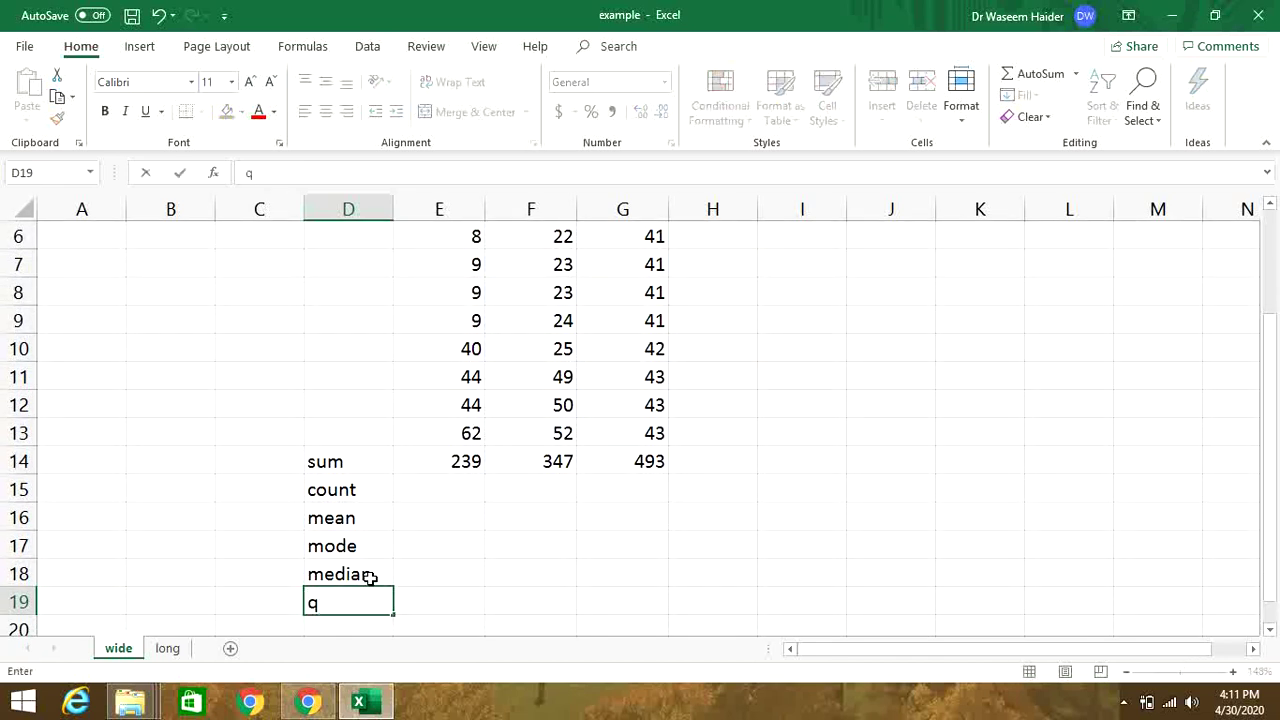
{"action": "type", "text": "uartile1"}
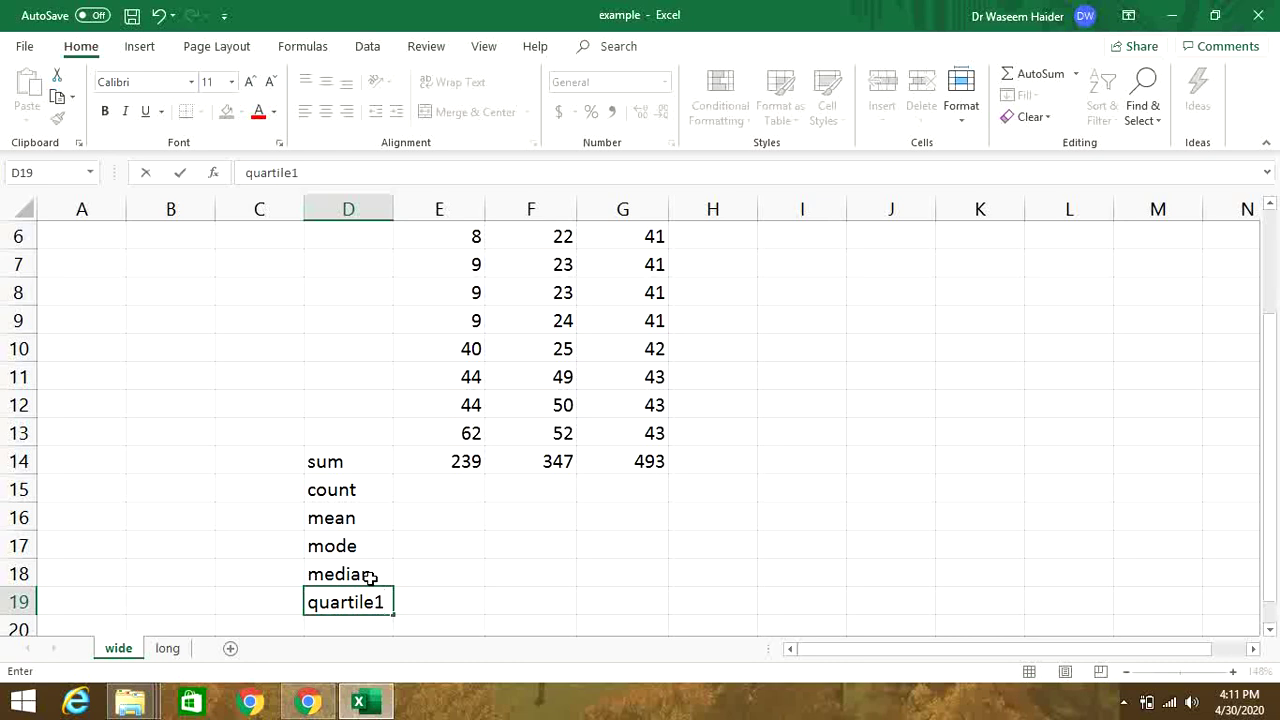
{"action": "key", "text": "Return"}
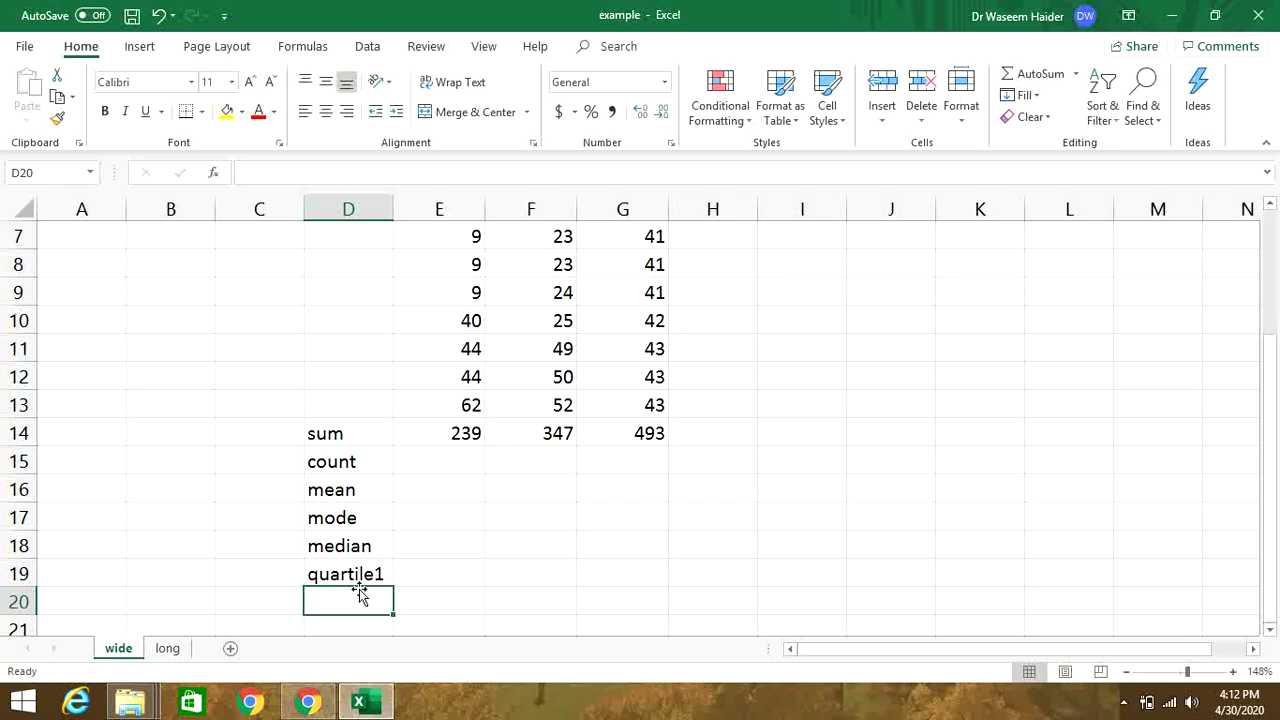
{"action": "type", "text": "qu"}
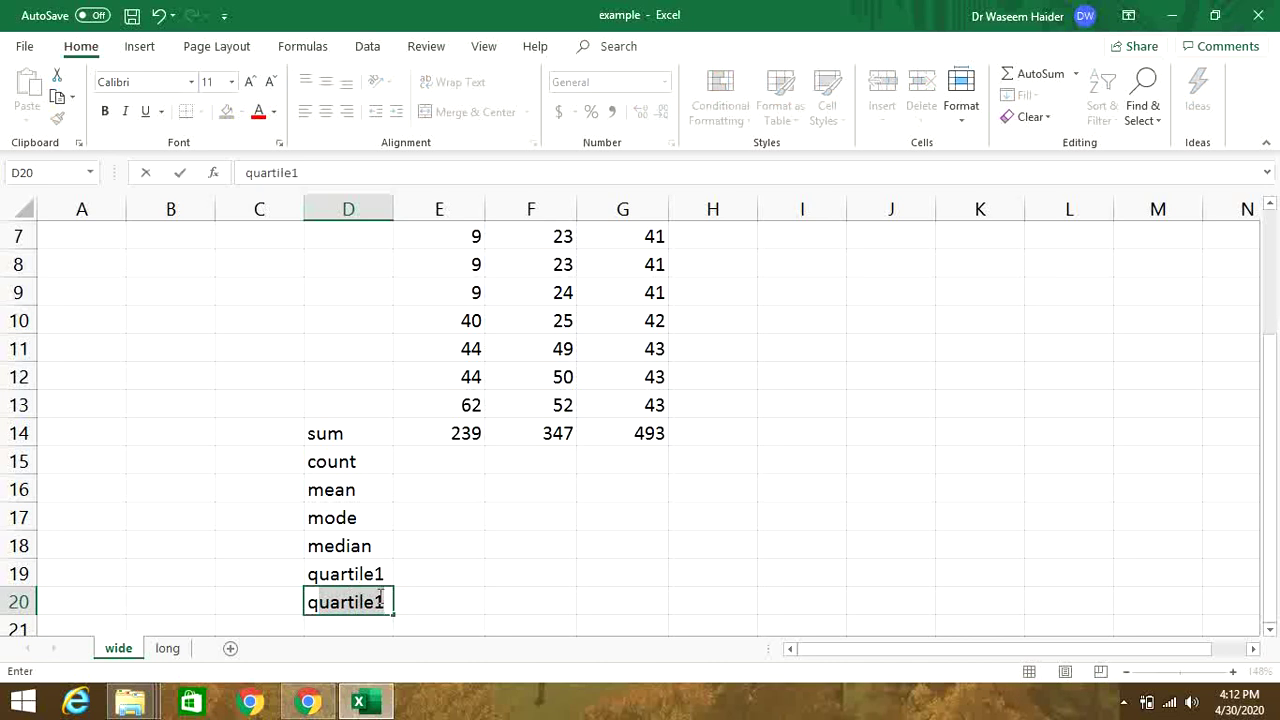
{"action": "left_click", "coordinate": [380, 597]}
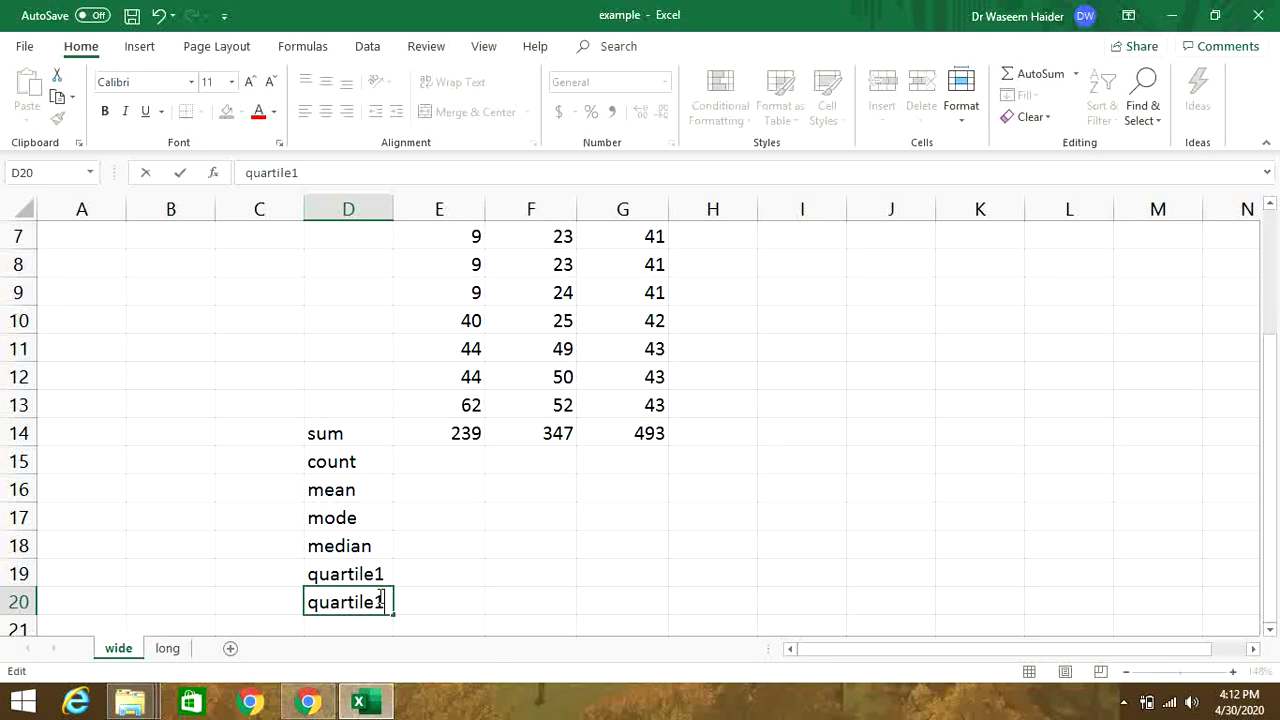
{"action": "key", "text": "BackSpace"}
{"action": "type", "text": "3"}
{"action": "left_click", "coordinate": [372, 620]}
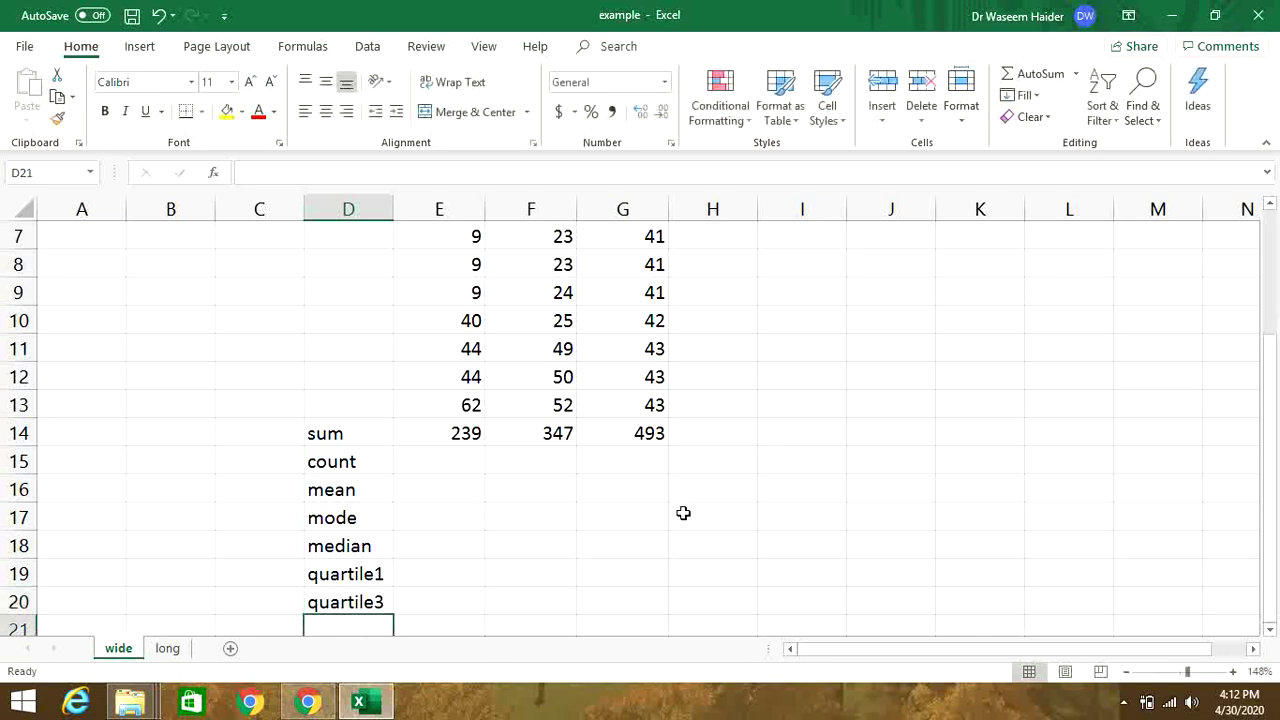
Add the row labels "variance", "std deviation" and "std error" in D21:D23
{"action": "left_click_drag", "start_coordinate": [1270, 400], "coordinate": [1270, 402]}
{"action": "left_click", "coordinate": [369, 627]}
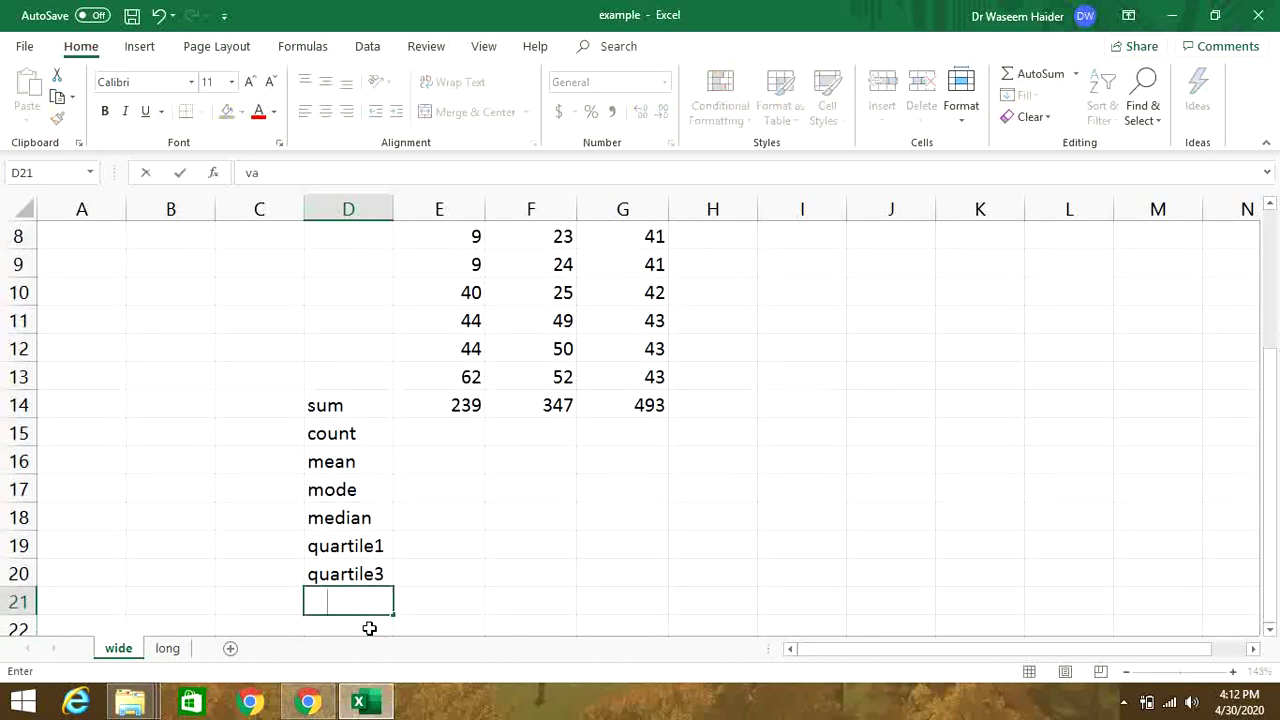
{"action": "type", "text": "variance"}
{"action": "key", "text": "Return"}
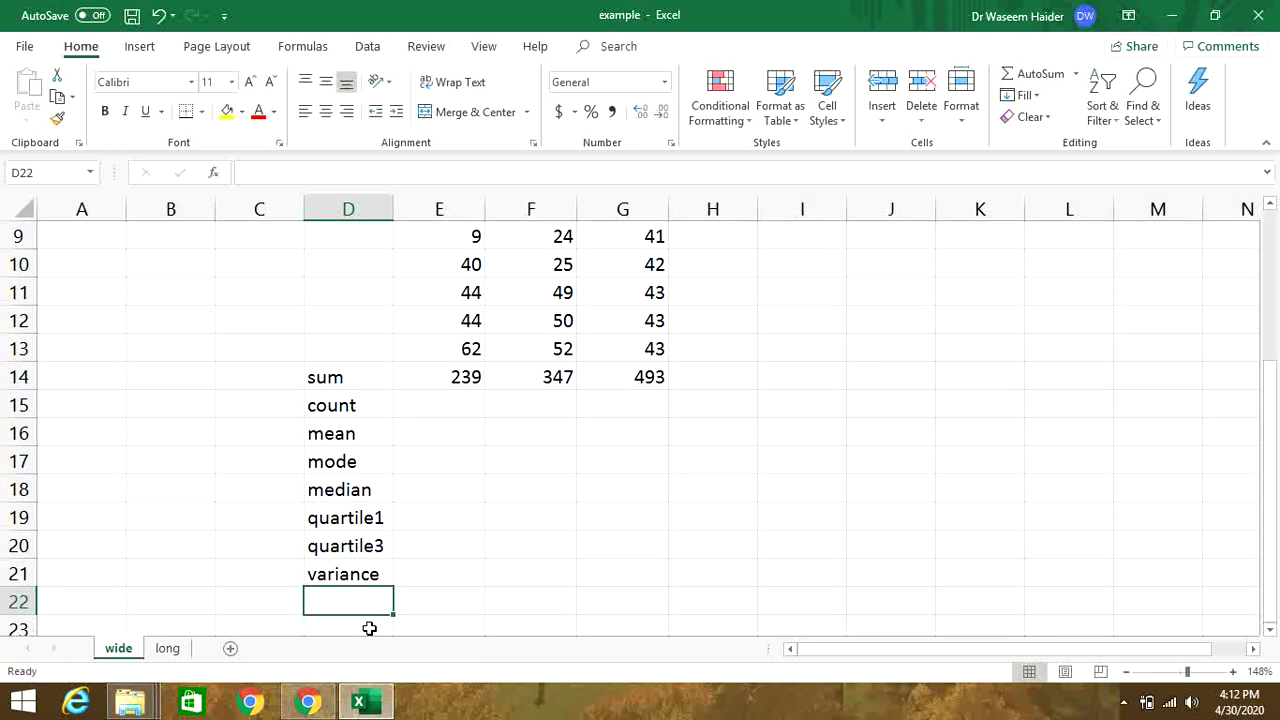
{"action": "type", "text": "st"}
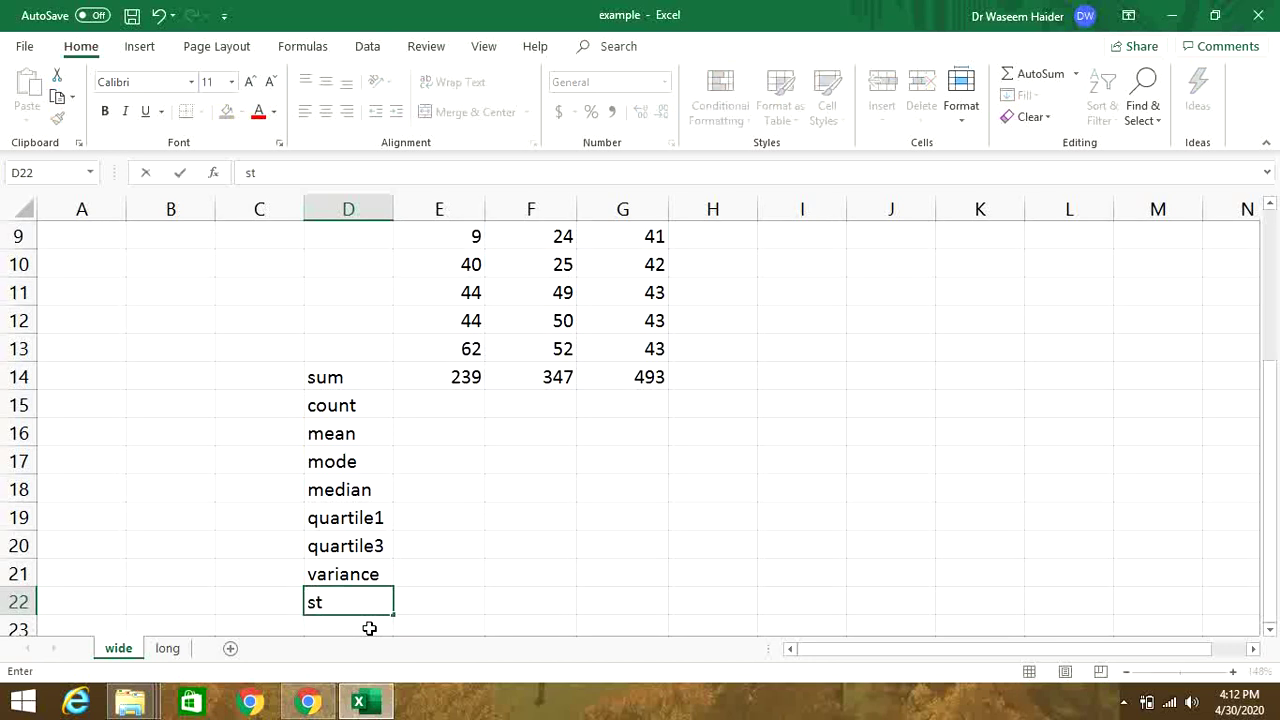
{"action": "type", "text": "d deviation"}
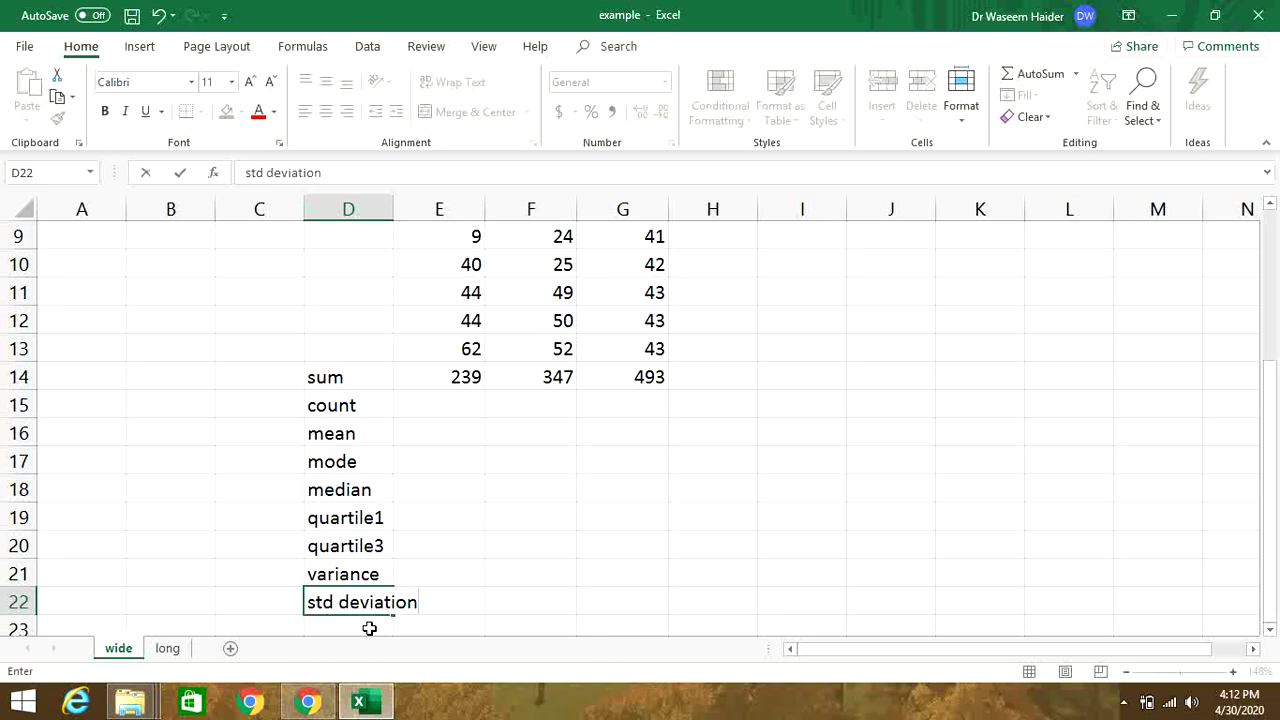
{"action": "key", "text": "Return"}
{"action": "type", "text": "st"}
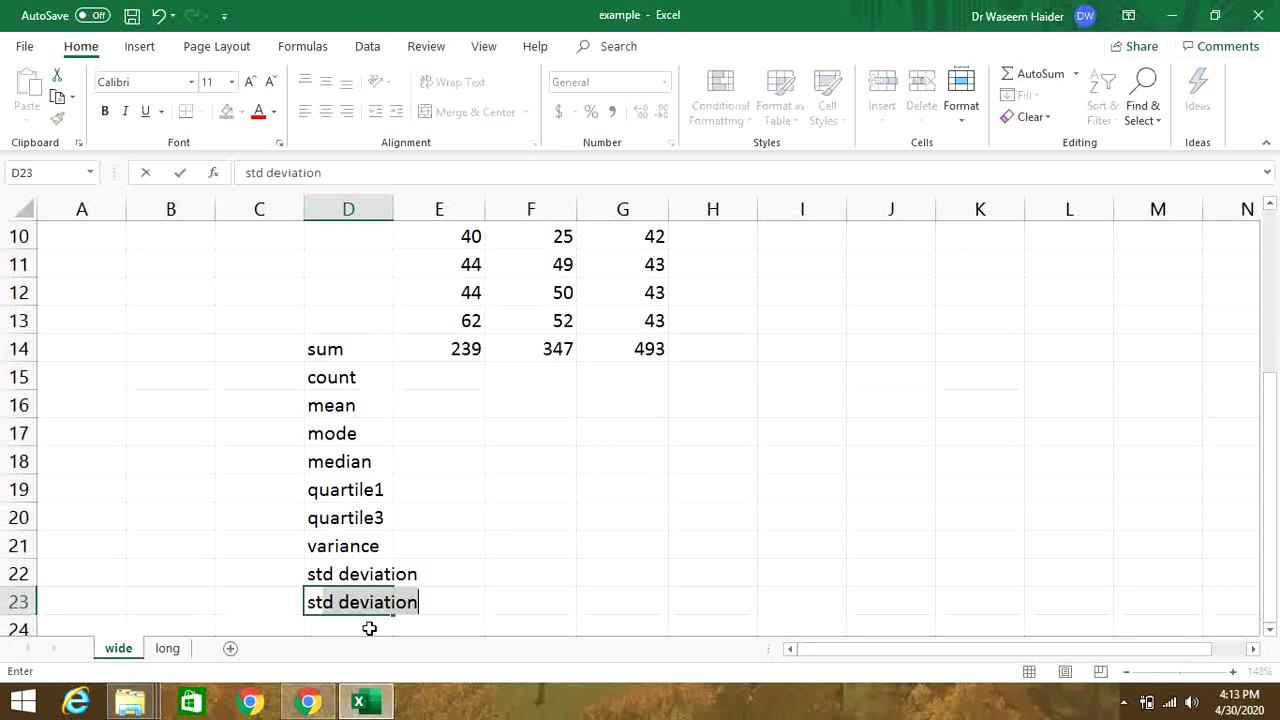
{"action": "type", "text": "d err"}
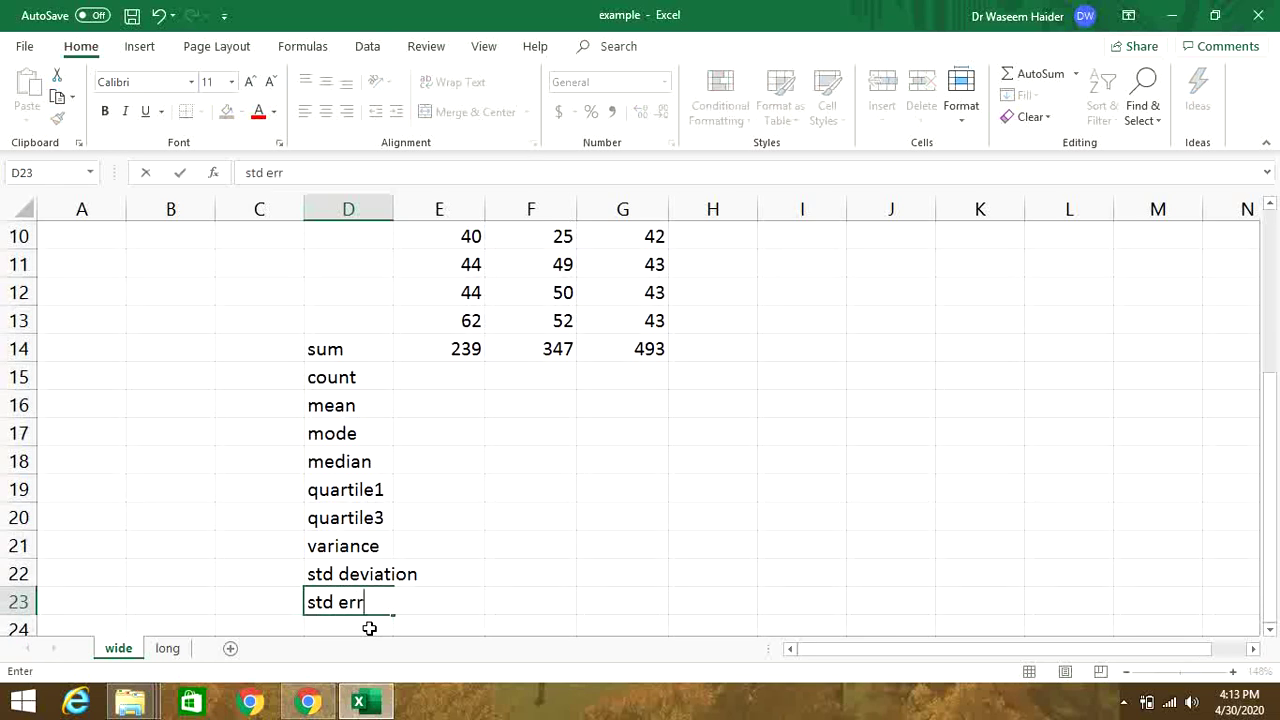
{"action": "type", "text": "or"}
{"action": "left_click", "coordinate": [465, 372]}
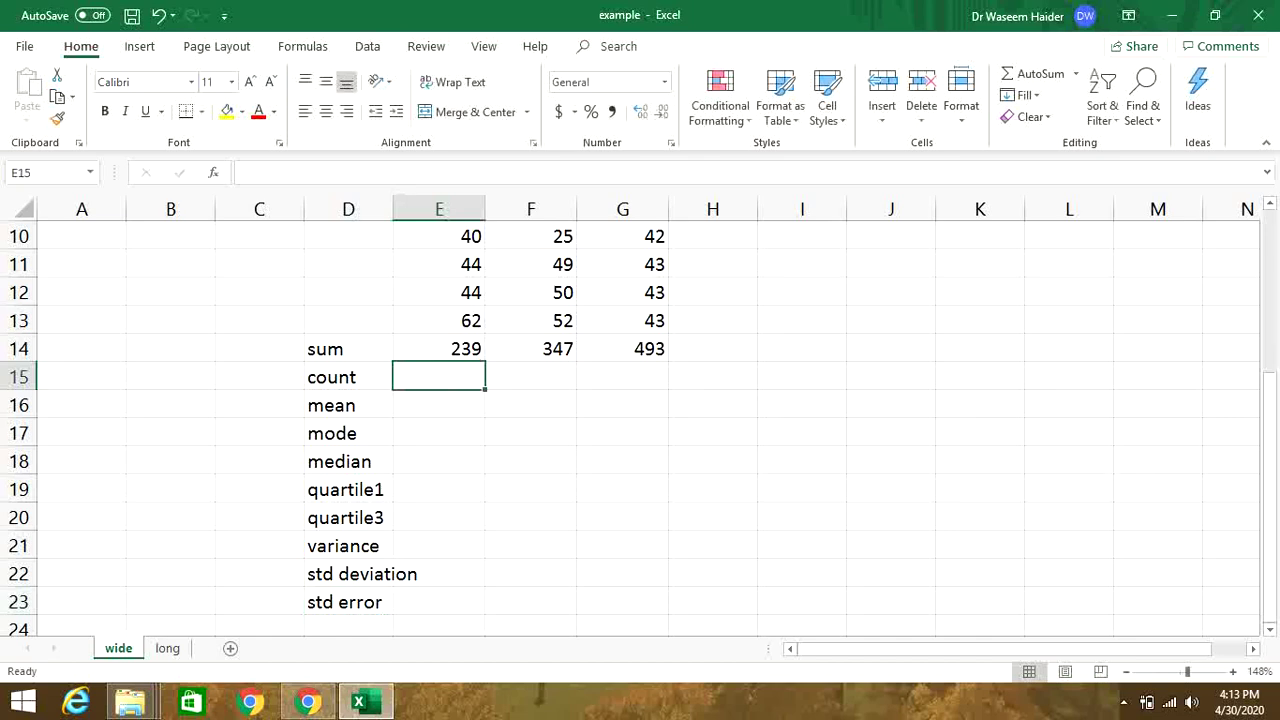
Add the header "n" in D1 and enter 1 in D2 as the first observation number
{"action": "left_click_drag", "start_coordinate": [1268, 428], "coordinate": [1268, 282]}
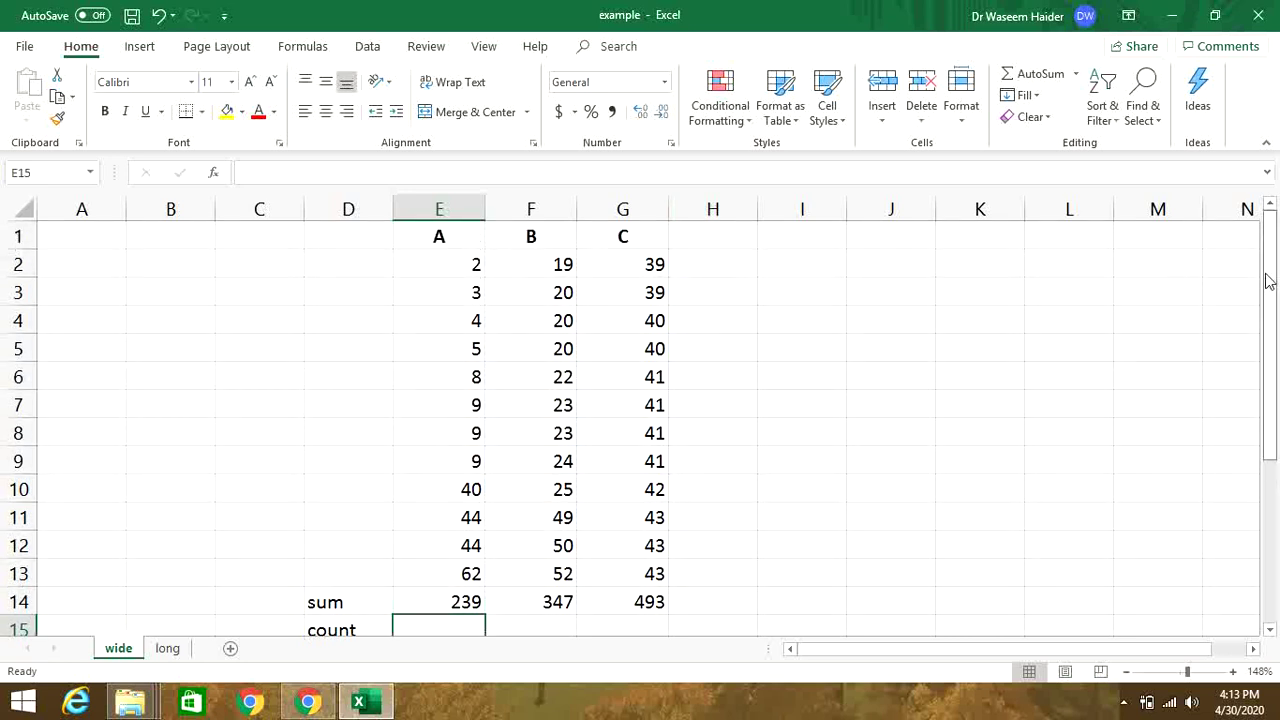
{"action": "left_click", "coordinate": [369, 260]}
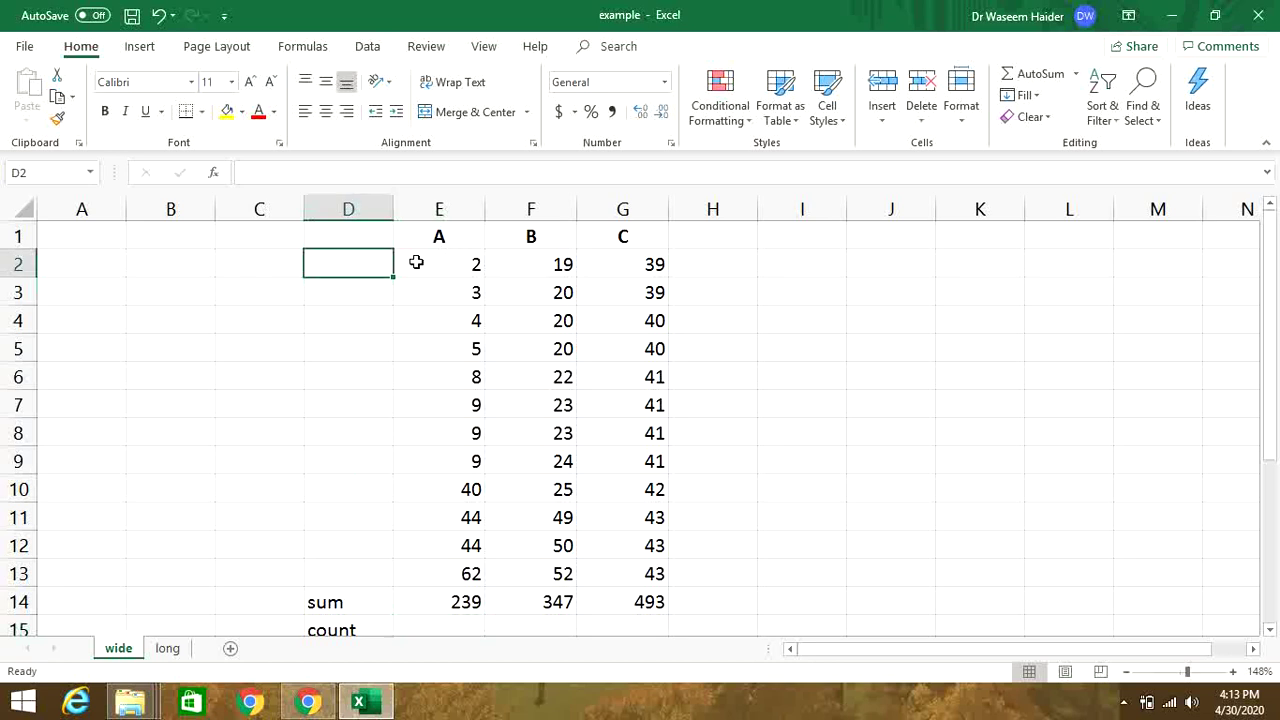
{"action": "left_click", "coordinate": [352, 241]}
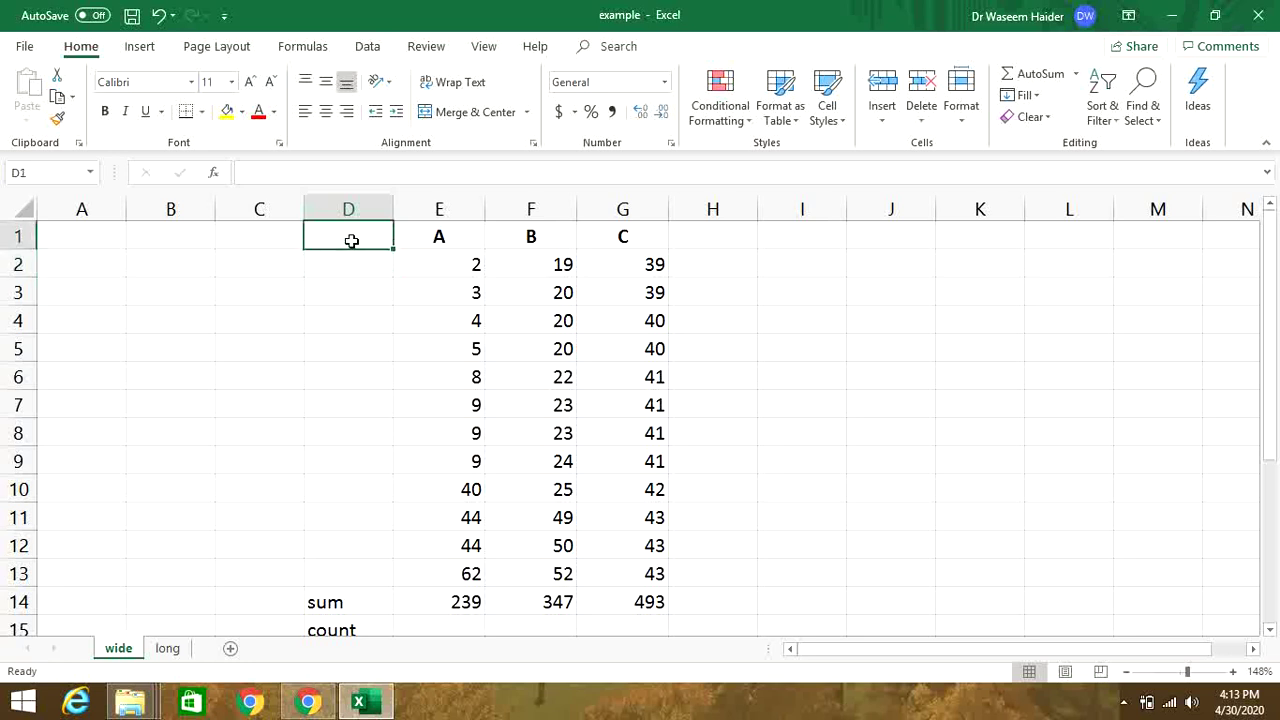
{"action": "type", "text": "n"}
{"action": "left_click", "coordinate": [349, 266]}
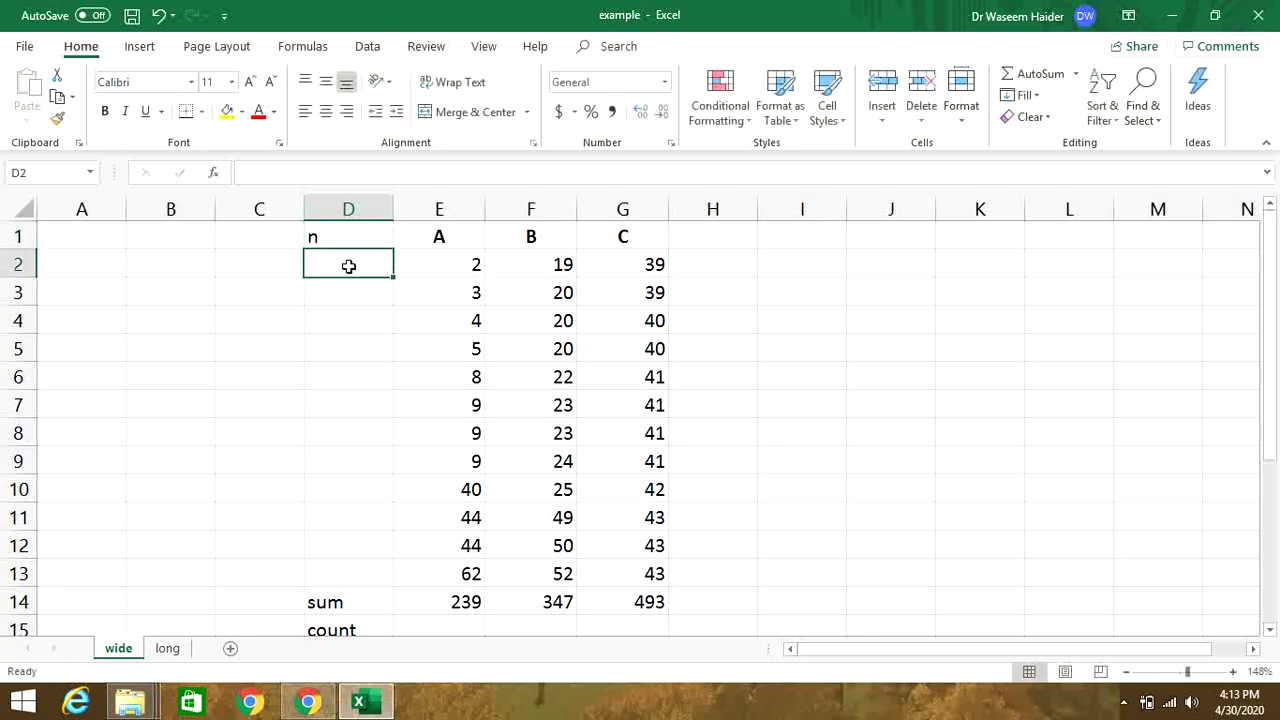
{"action": "double_click", "coordinate": [349, 266]}
{"action": "type", "text": "1"}
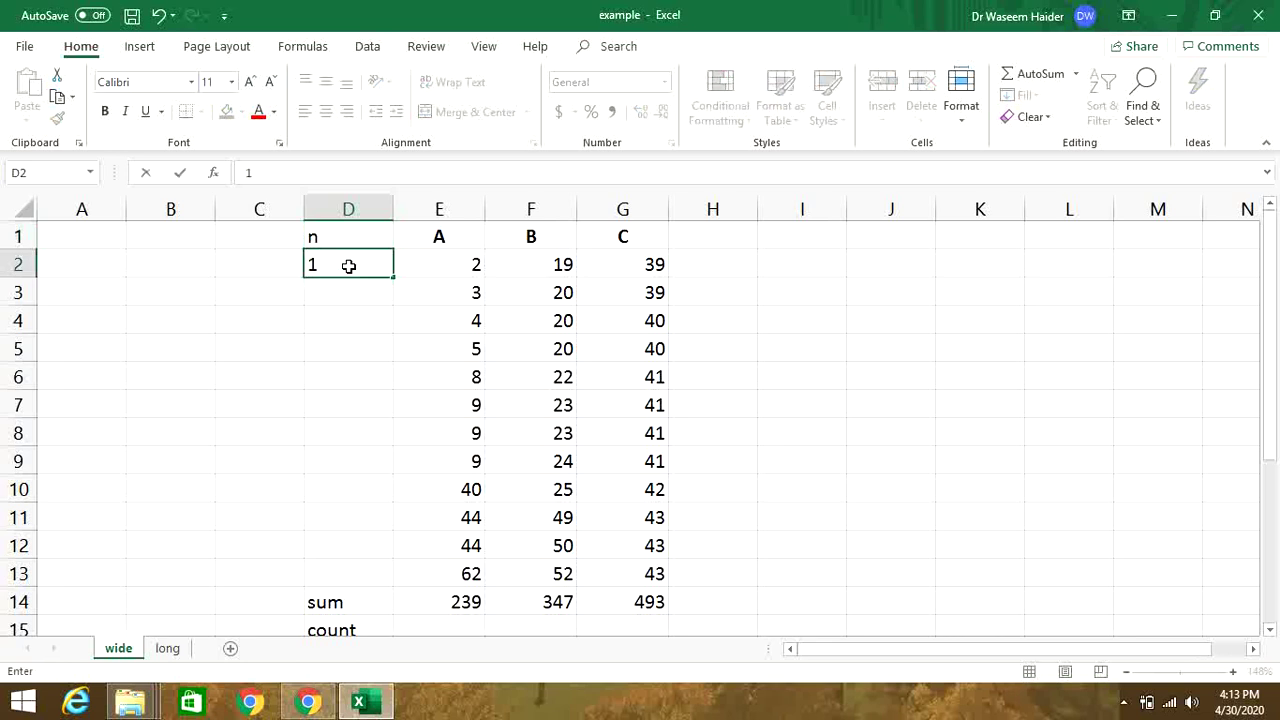
{"action": "key", "text": "Return"}
Extend the 1 in D2 down to D13 as a fill series numbering the observations 1 to 12
{"action": "left_click", "coordinate": [370, 267]}
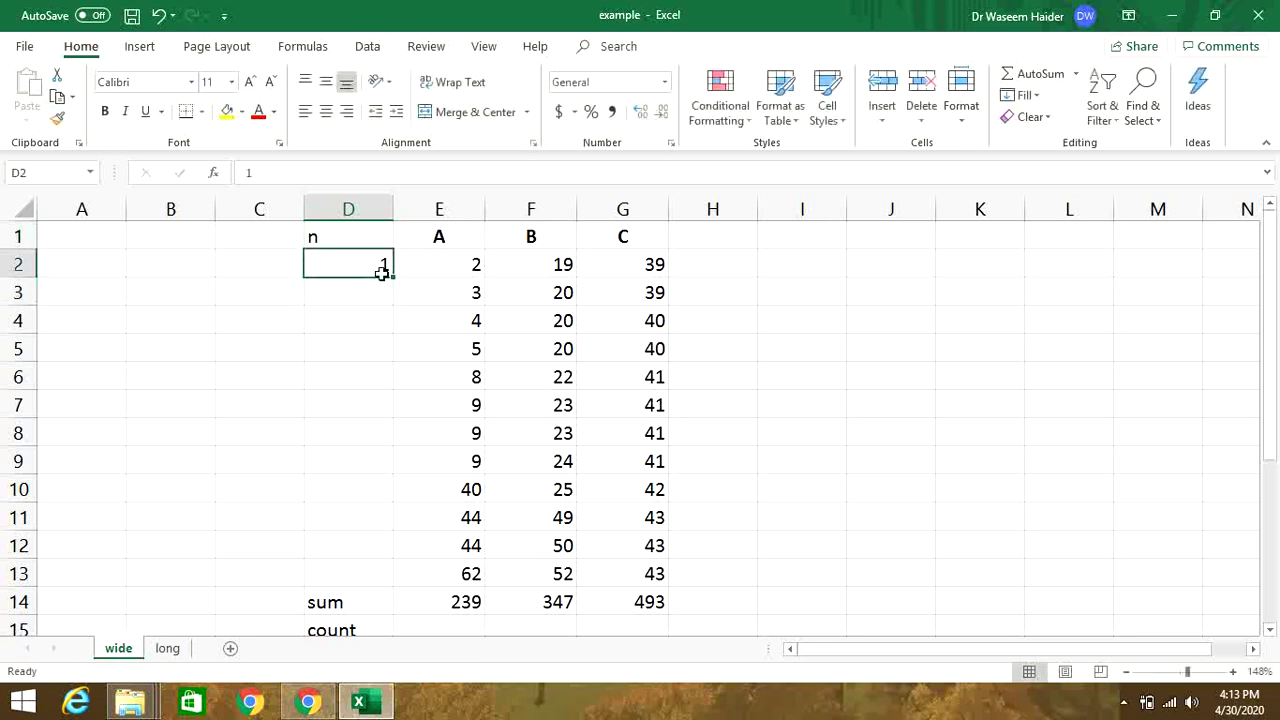
{"action": "left_click_drag", "start_coordinate": [393, 276], "coordinate": [369, 574]}
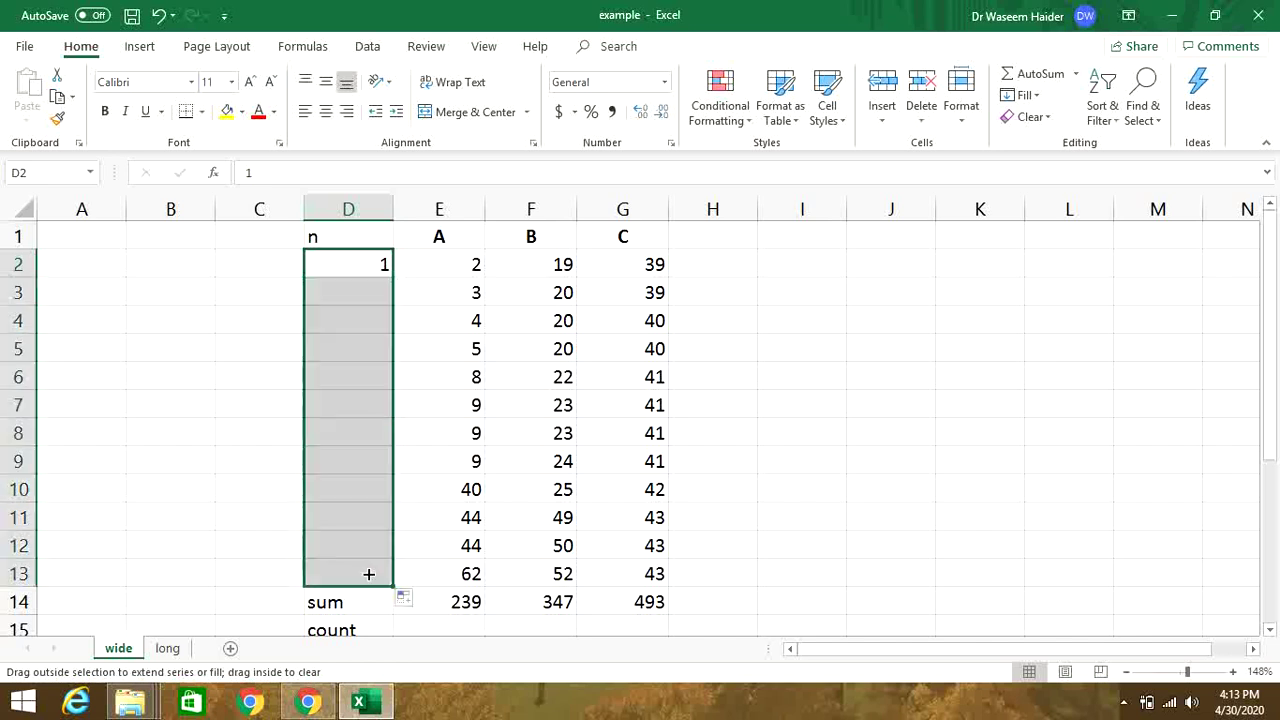
{"action": "left_click", "coordinate": [417, 601]}
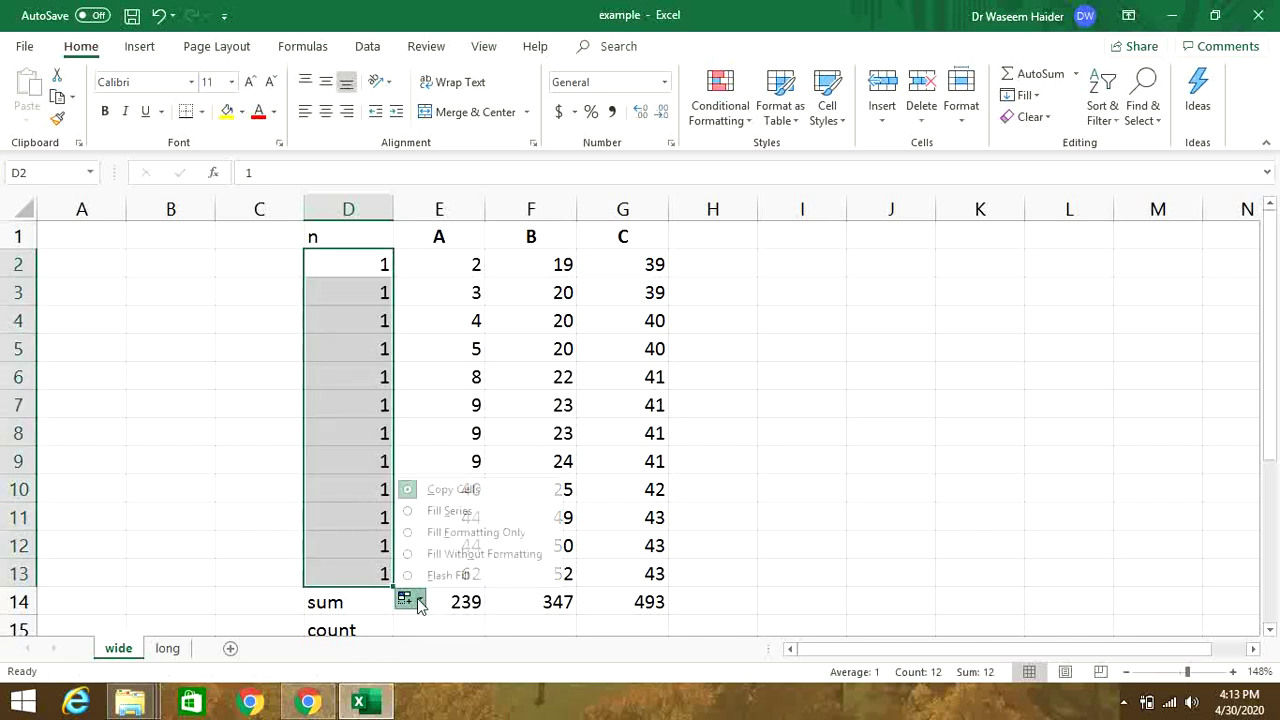
{"action": "left_click", "coordinate": [426, 514]}
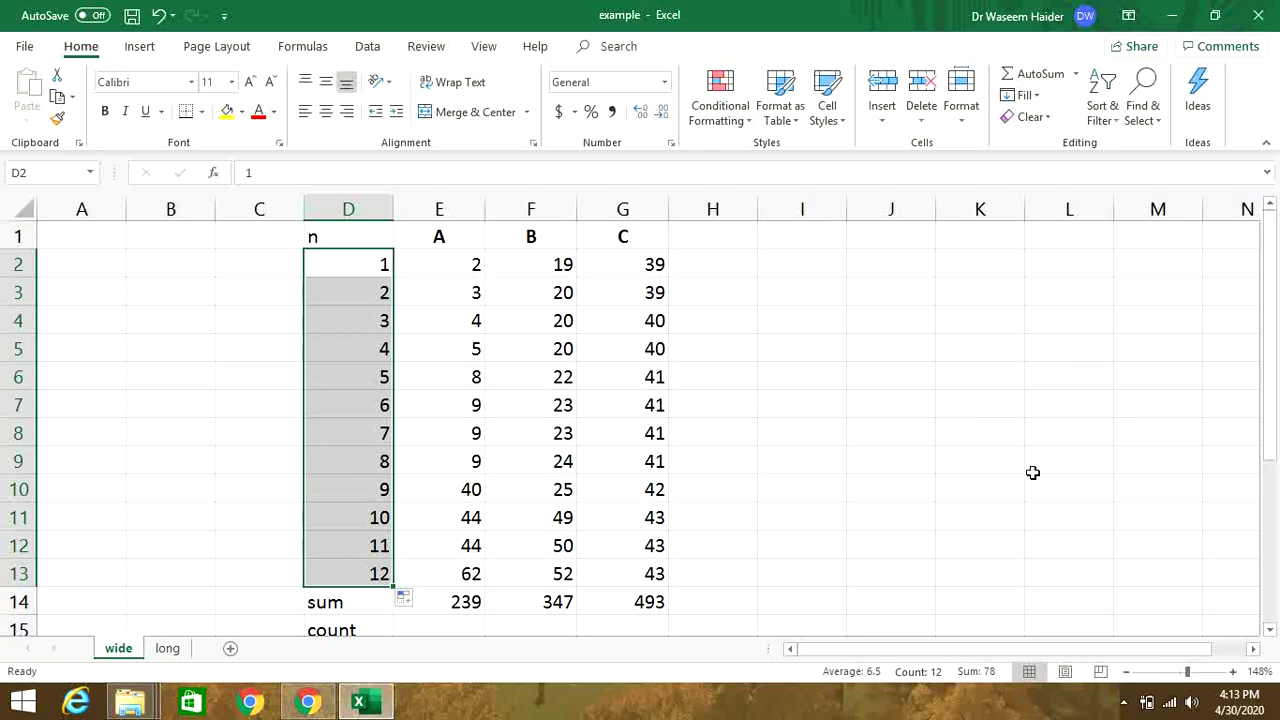
Enter =COUNT(E2:E13) in E15 to count the observations of treatment A
{"action": "left_click_drag", "start_coordinate": [1270, 376], "coordinate": [1270, 384]}
{"action": "left_click", "coordinate": [456, 602]}
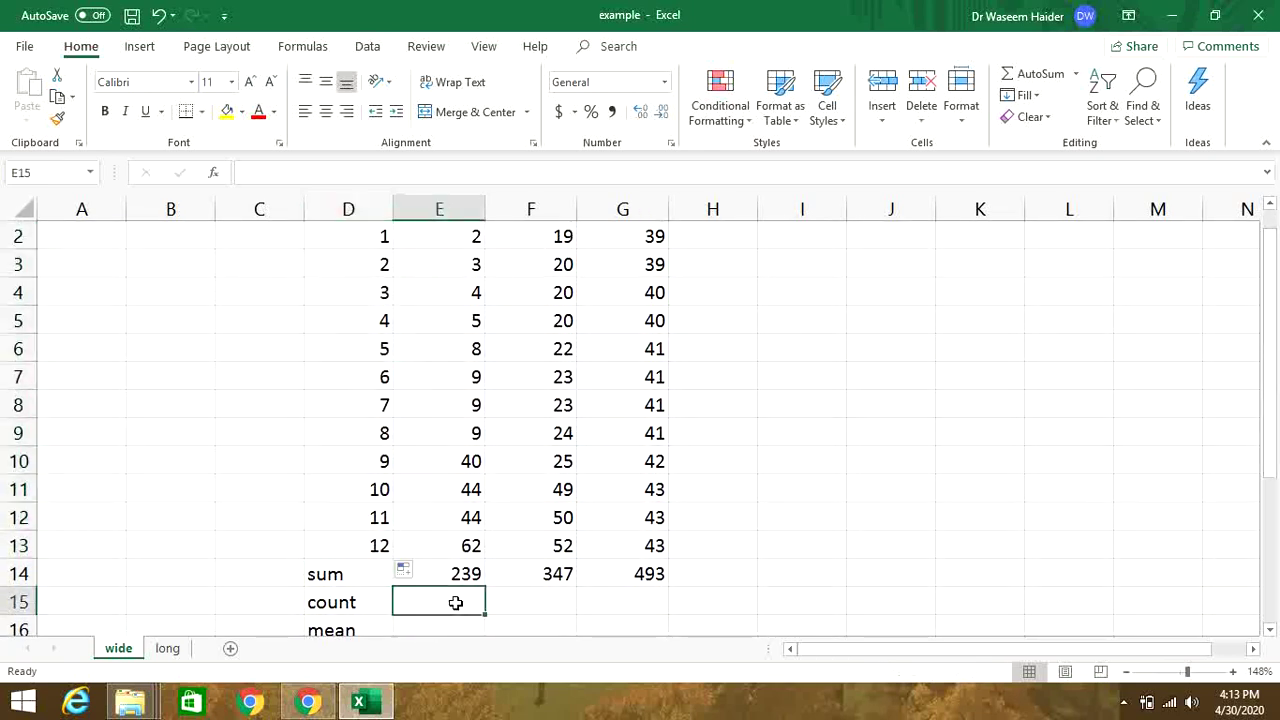
{"action": "type", "text": "="}
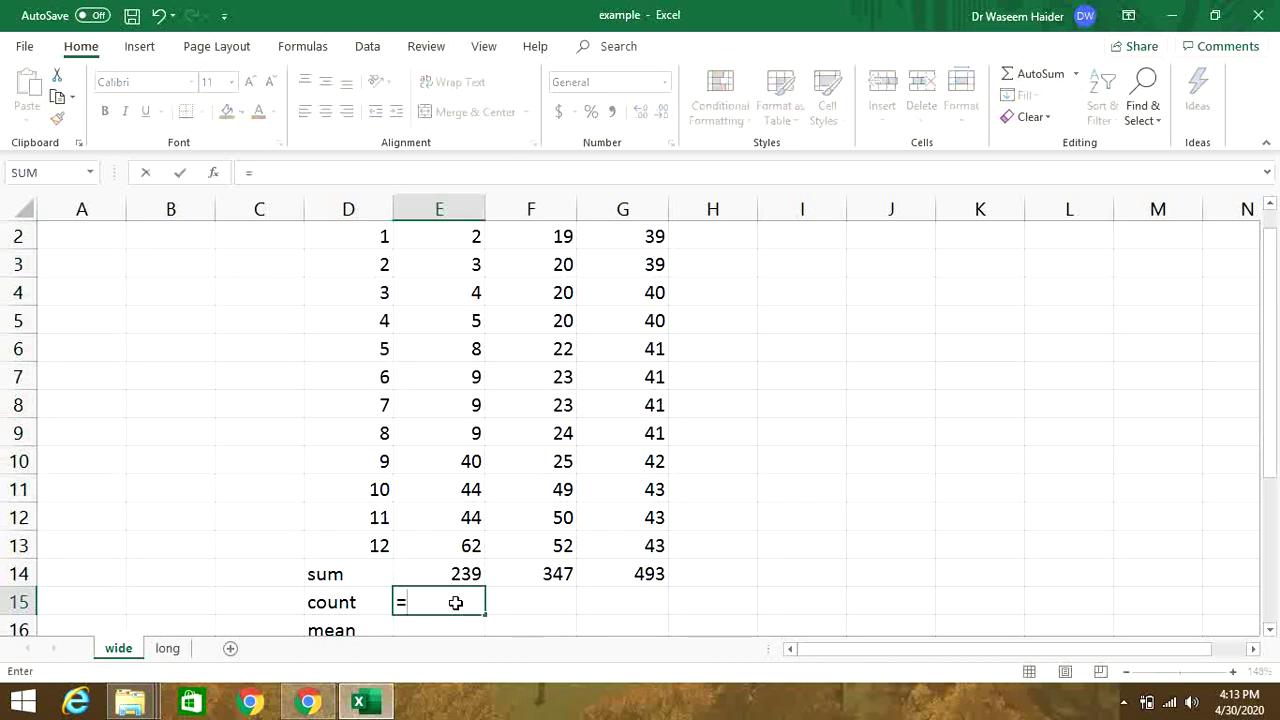
{"action": "type", "text": "c"}
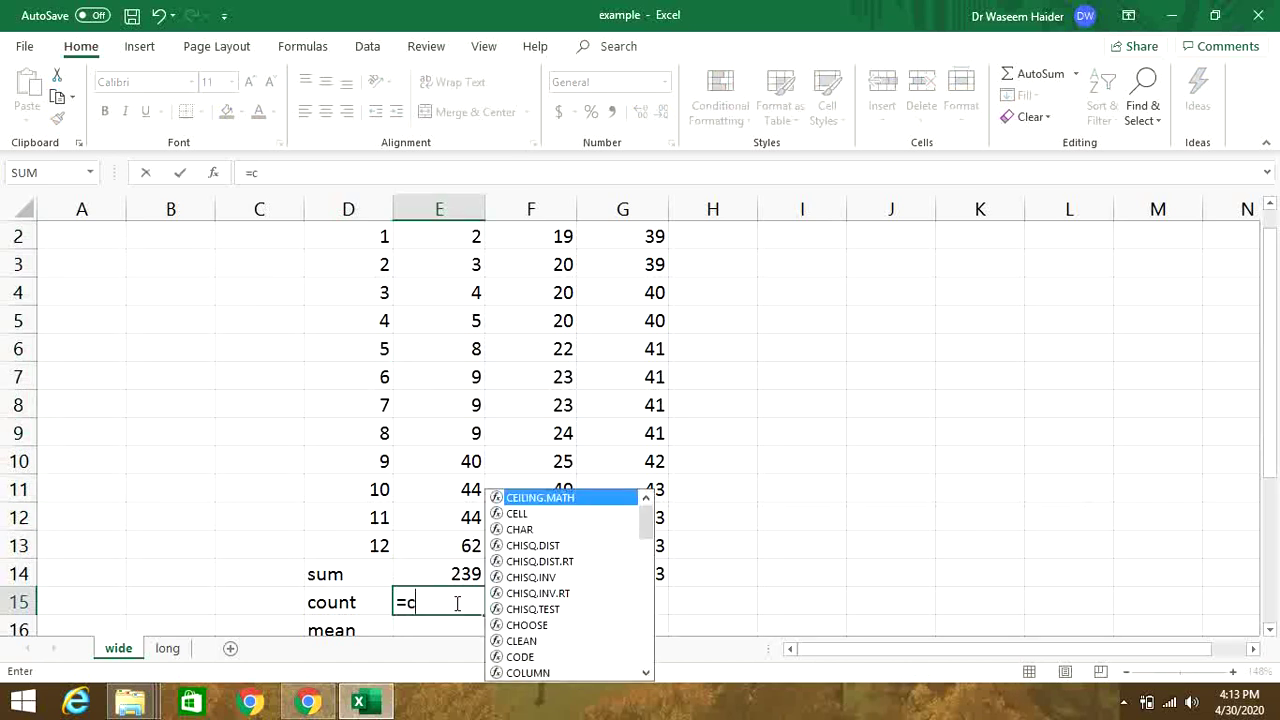
{"action": "type", "text": "ount"}
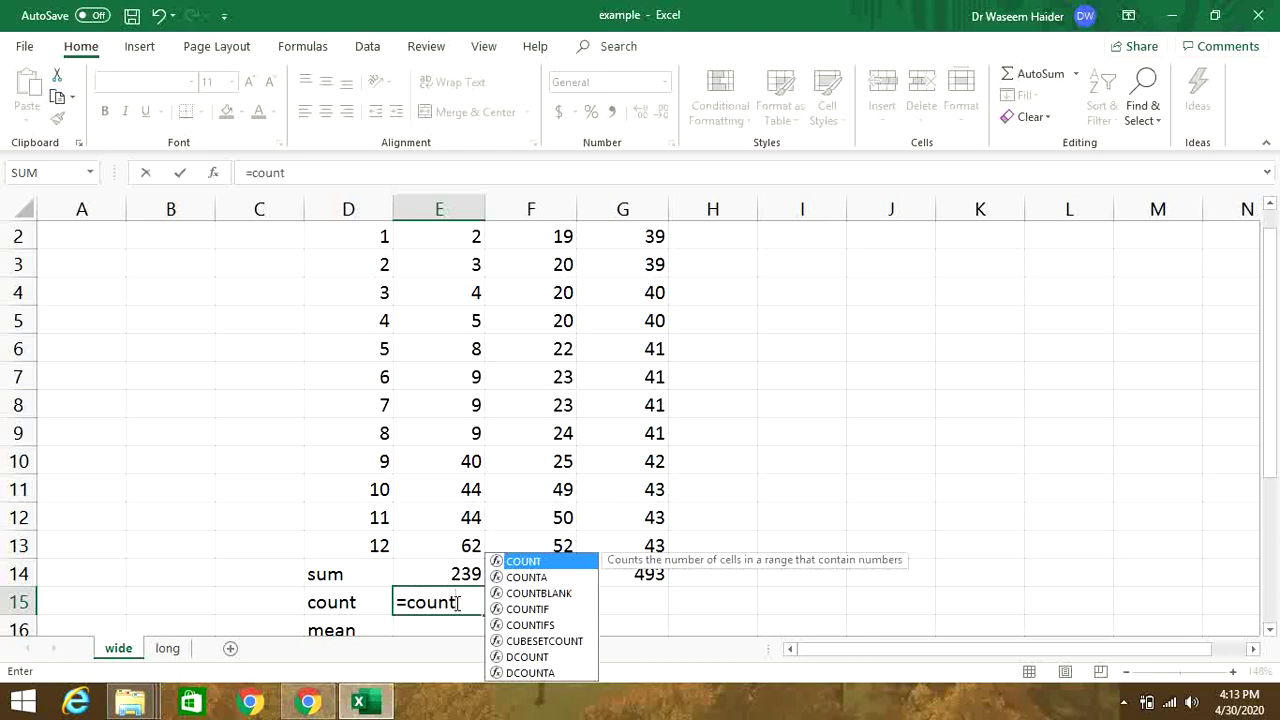
{"action": "double_click", "coordinate": [547, 563]}
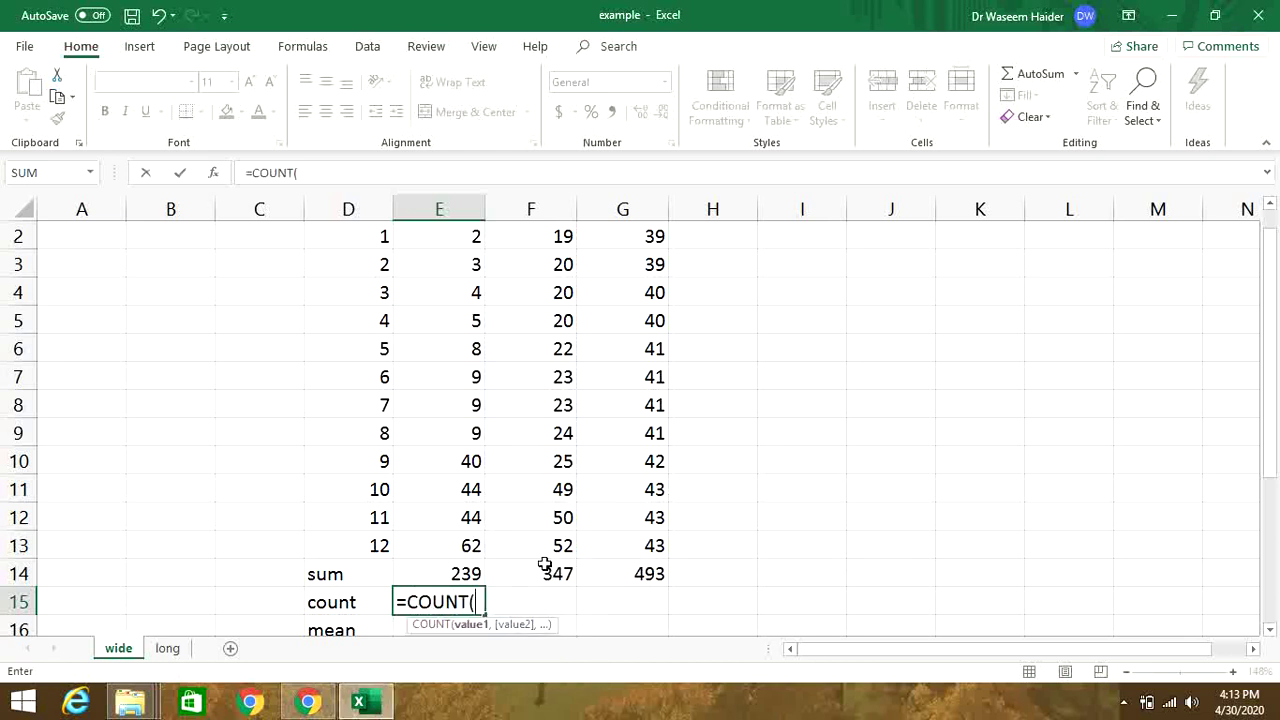
{"action": "left_click", "coordinate": [534, 293]}
{"action": "left_click", "coordinate": [457, 258]}
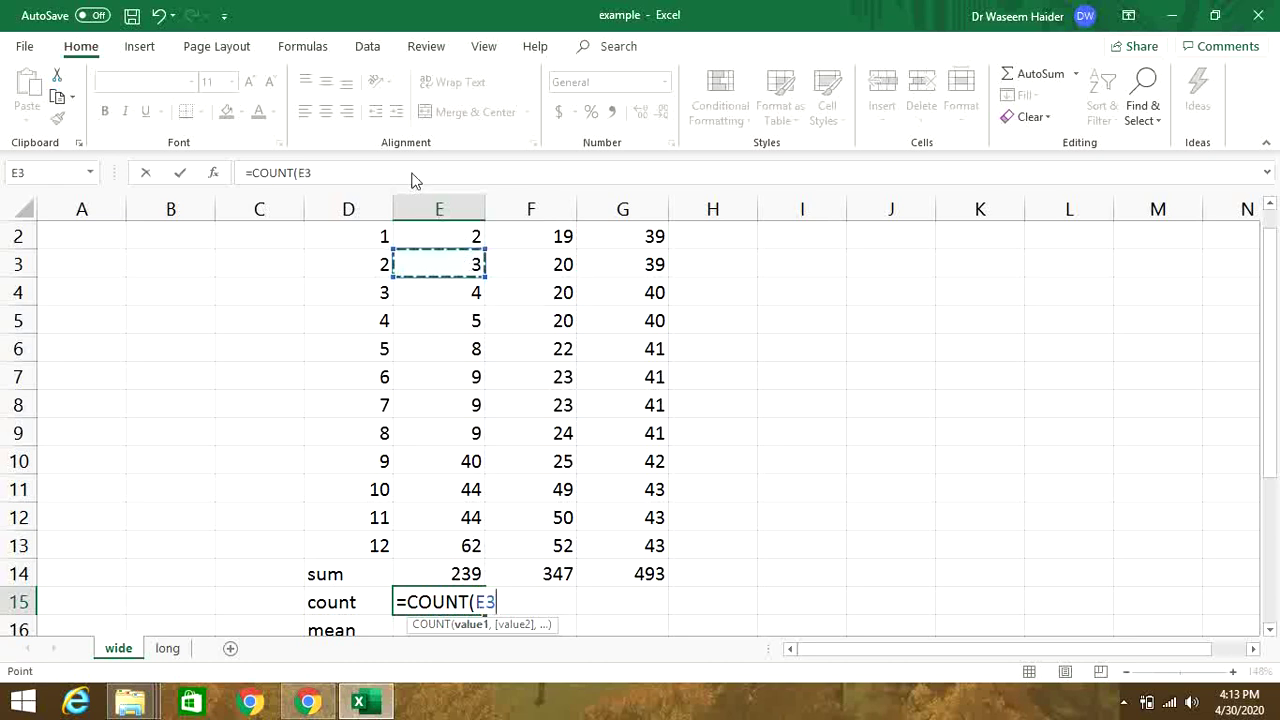
{"action": "key", "text": "BackSpace"}
{"action": "key", "text": "BackSpace"}
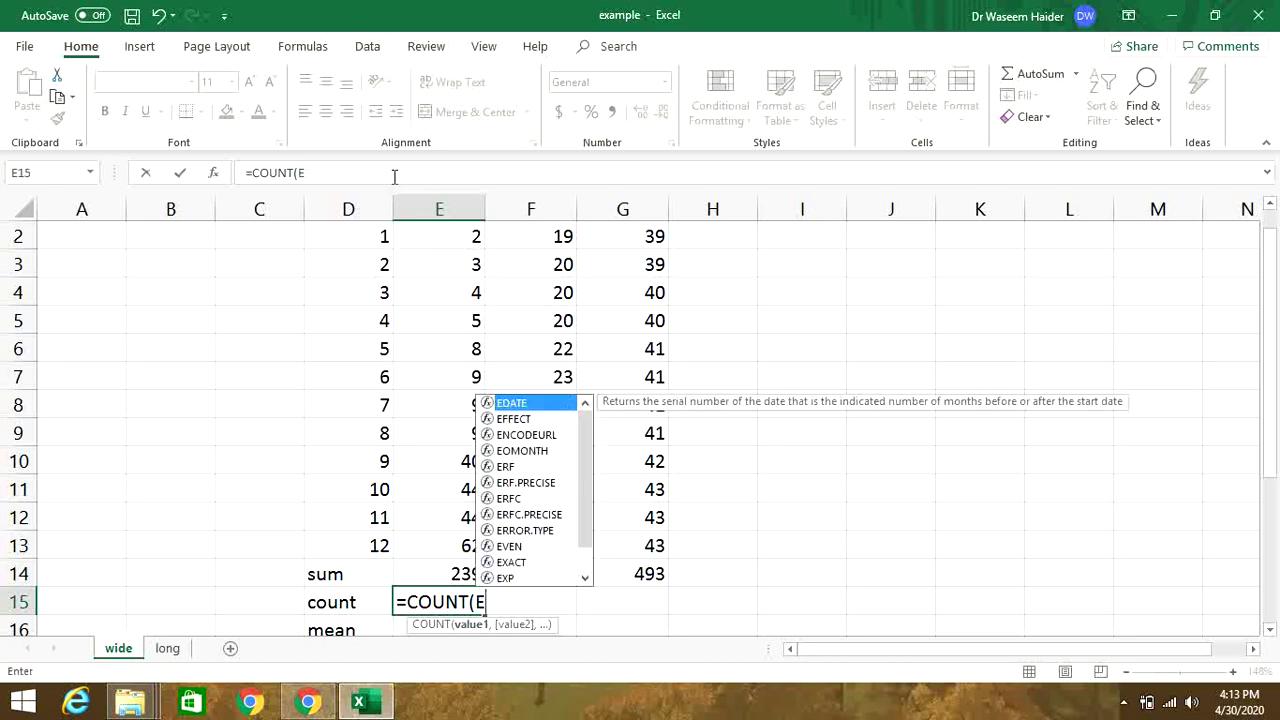
{"action": "left_click_drag", "start_coordinate": [463, 240], "coordinate": [460, 543]}
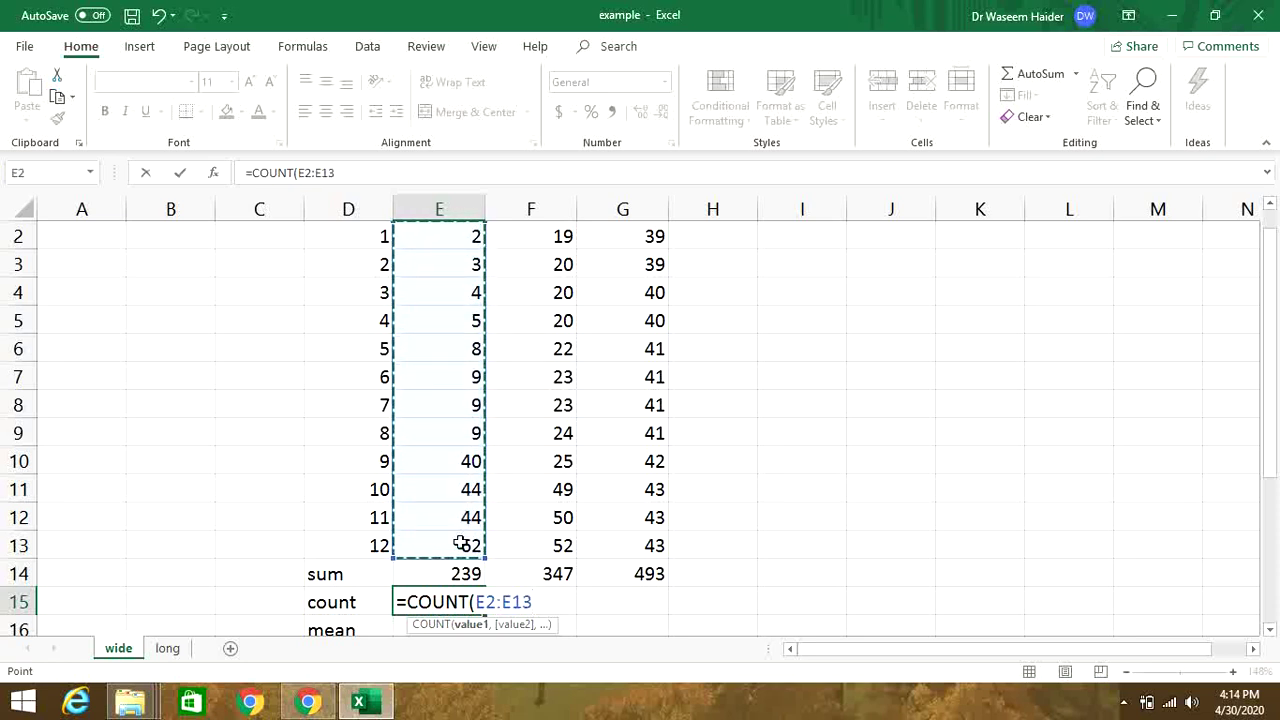
{"action": "key", "text": "Return"}
Copy the count formula from E15 across to F15:G15 for treatments B and C
{"action": "left_click", "coordinate": [478, 574]}
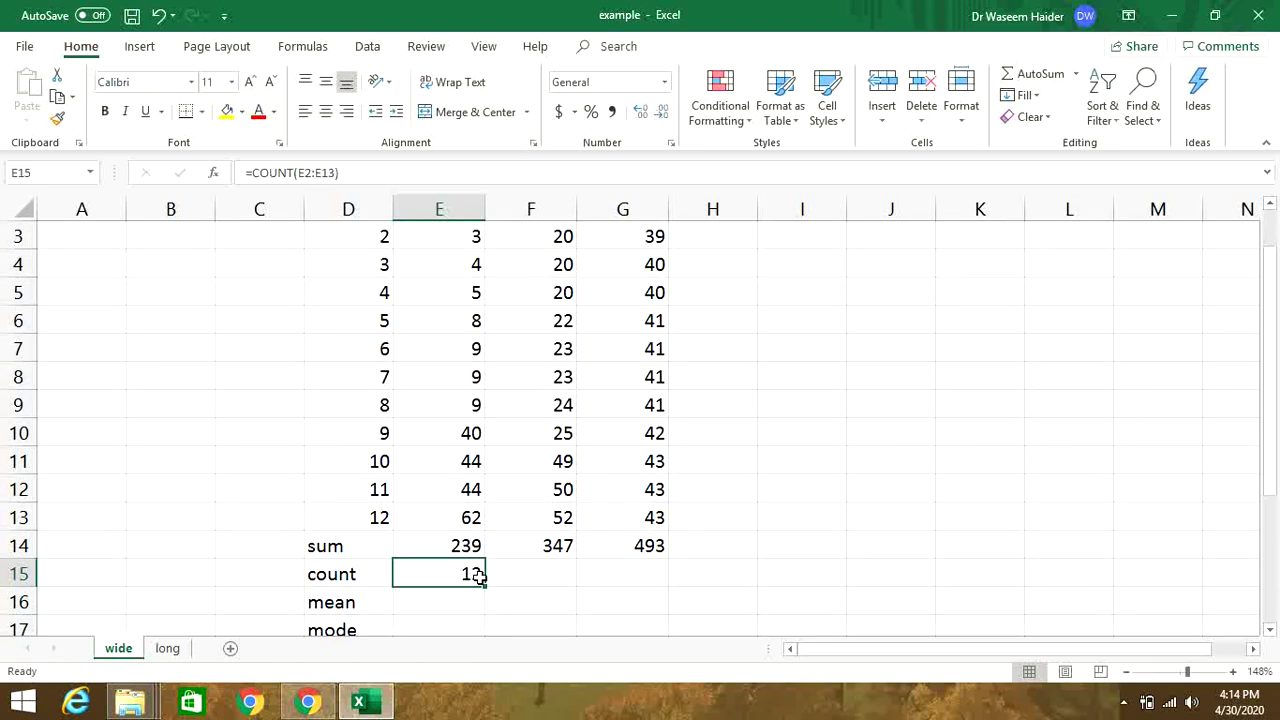
{"action": "left_click_drag", "start_coordinate": [484, 588], "coordinate": [634, 581]}
{"action": "left_click", "coordinate": [634, 580]}
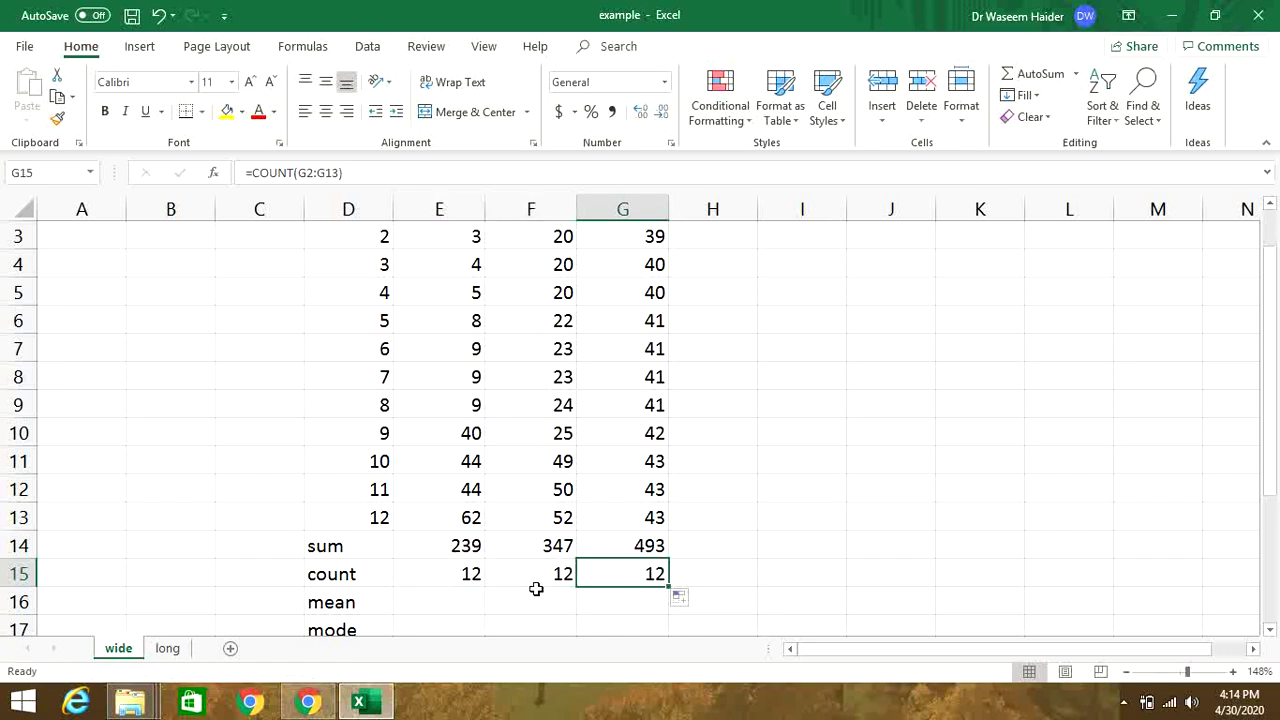
Calculate the mean in E16 as sum divided by count with =E14/E15, and copy the formula across to G16
{"action": "left_click", "coordinate": [455, 601]}
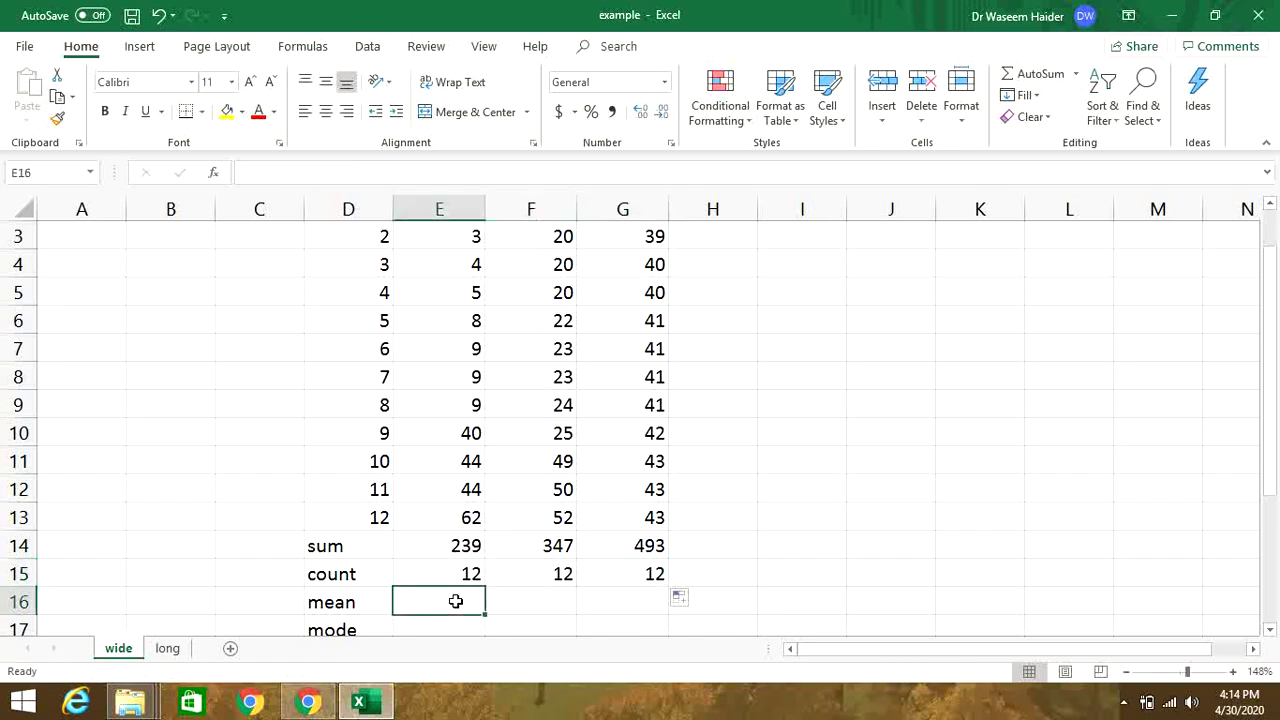
{"action": "type", "text": "="}
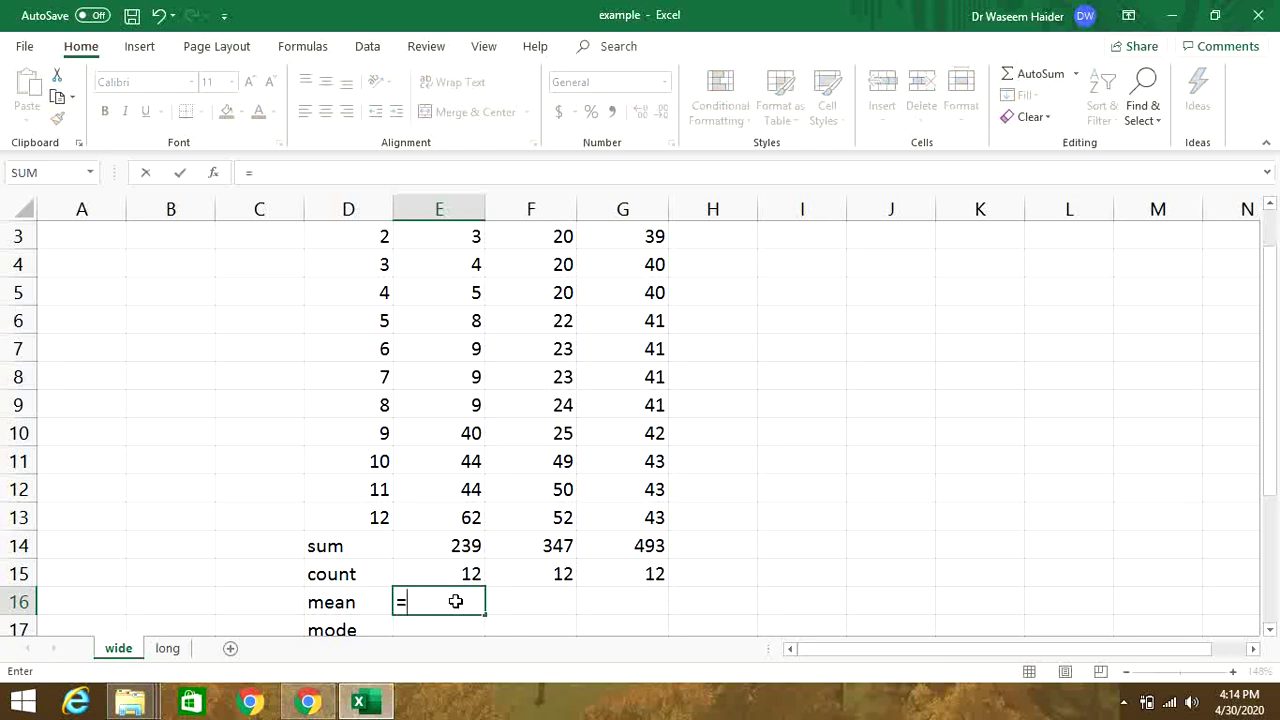
{"action": "left_click", "coordinate": [455, 552]}
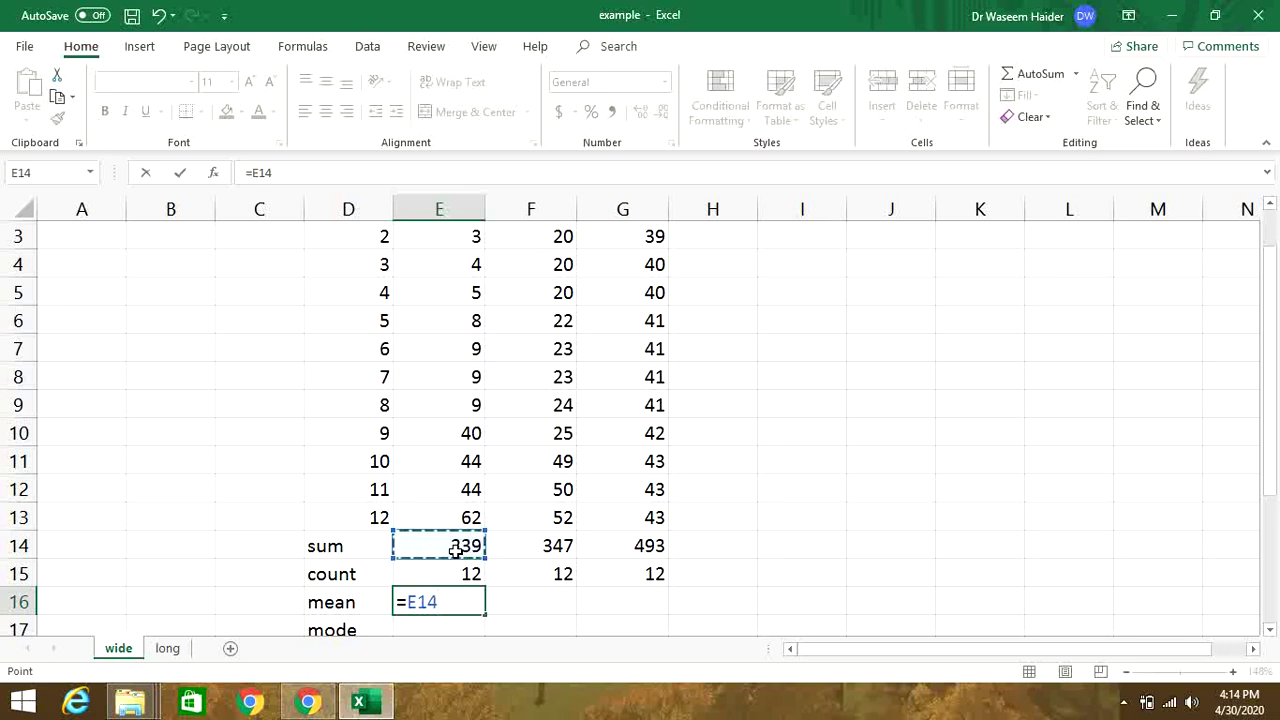
{"action": "type", "text": "/"}
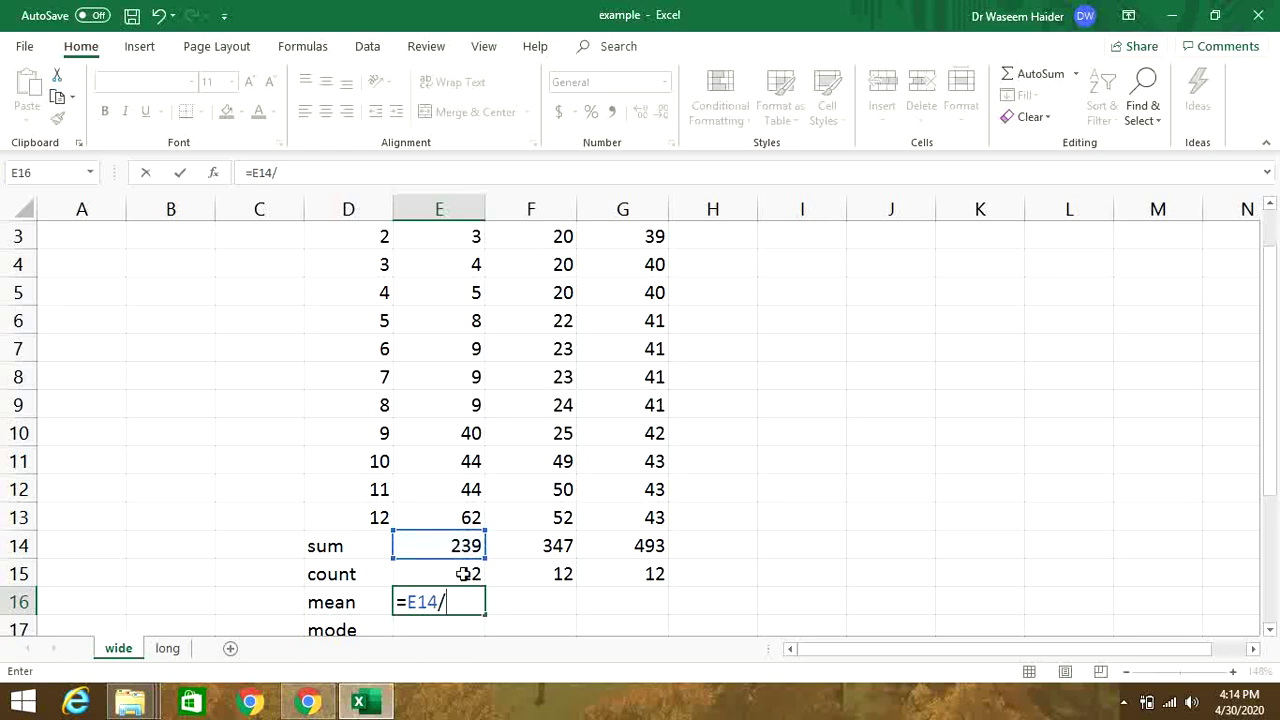
{"action": "left_click", "coordinate": [465, 570]}
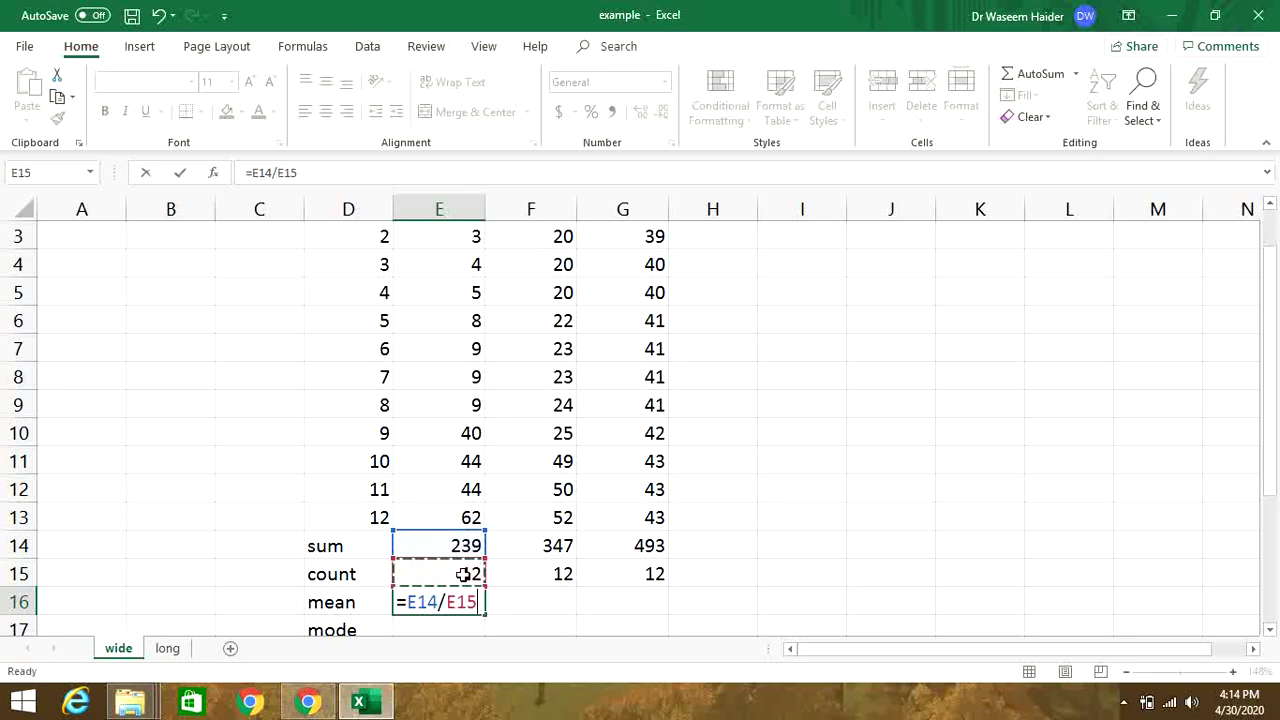
{"action": "key", "text": "Return"}
{"action": "left_click", "coordinate": [476, 584]}
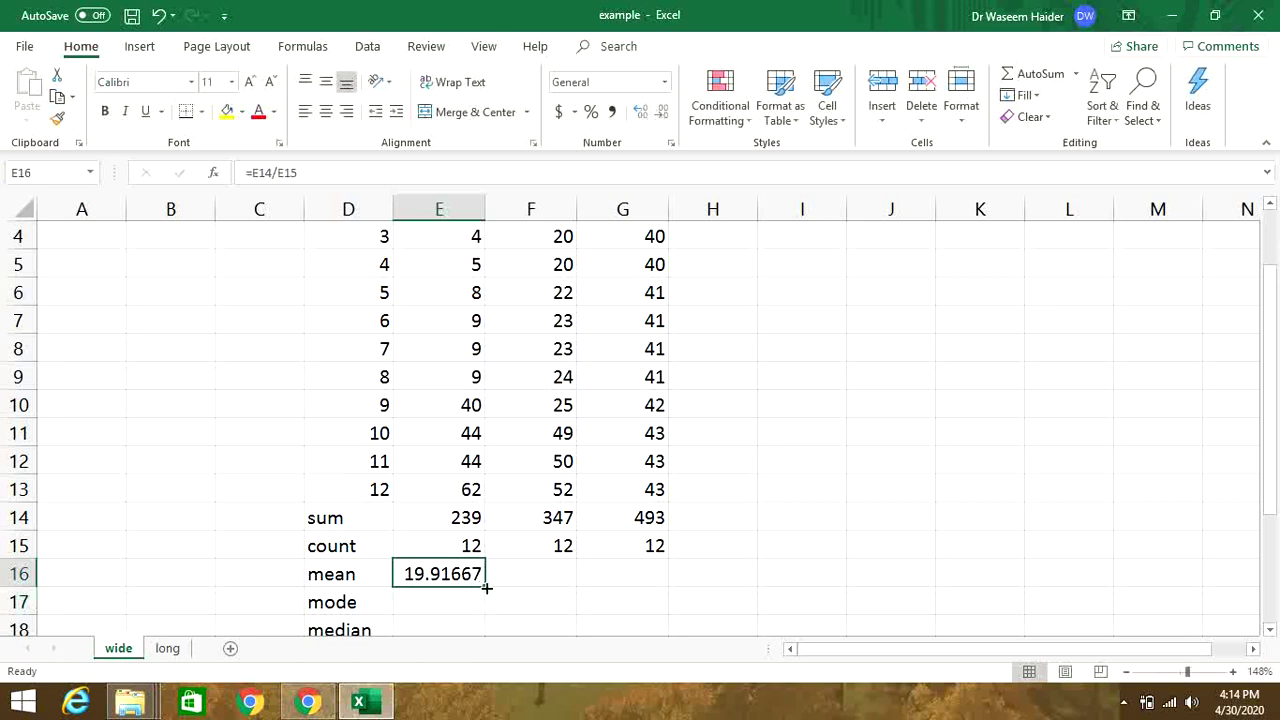
{"action": "left_click_drag", "start_coordinate": [486, 587], "coordinate": [645, 573]}
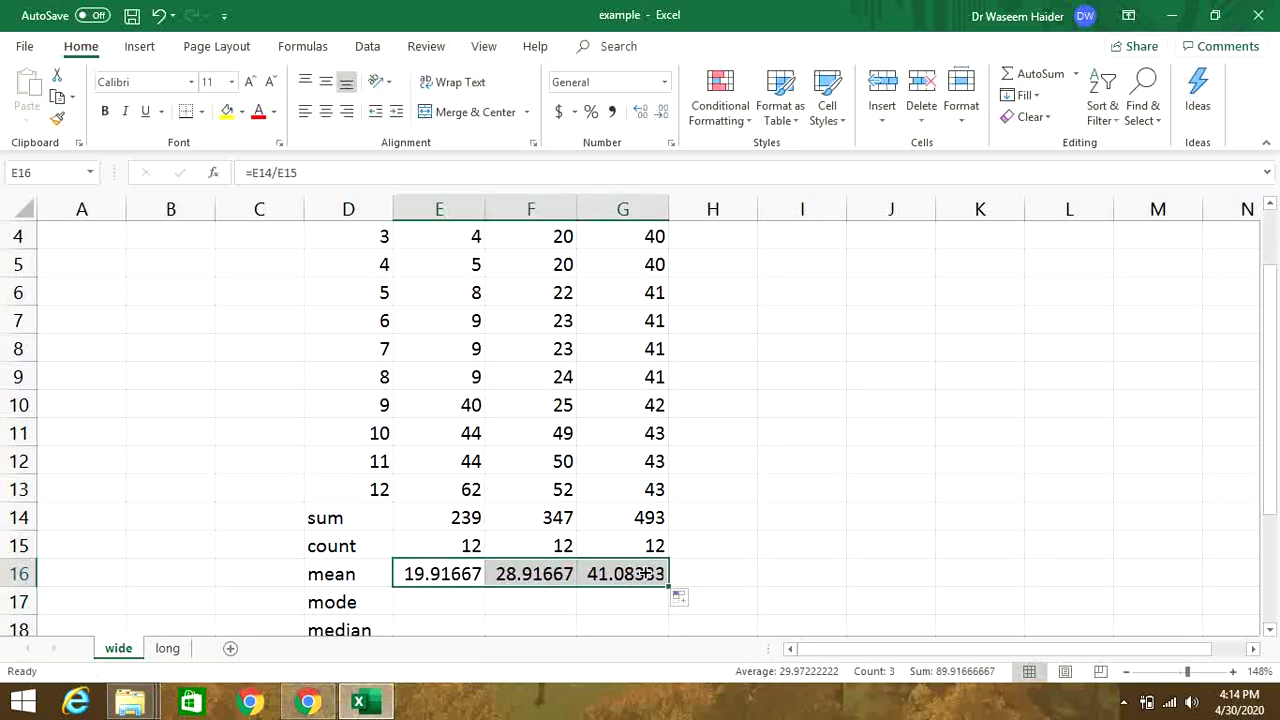
Replace the mean formula in E16 with =AVERAGE(E2:E12) and copy it across to F16:G16
{"action": "left_click", "coordinate": [468, 578]}
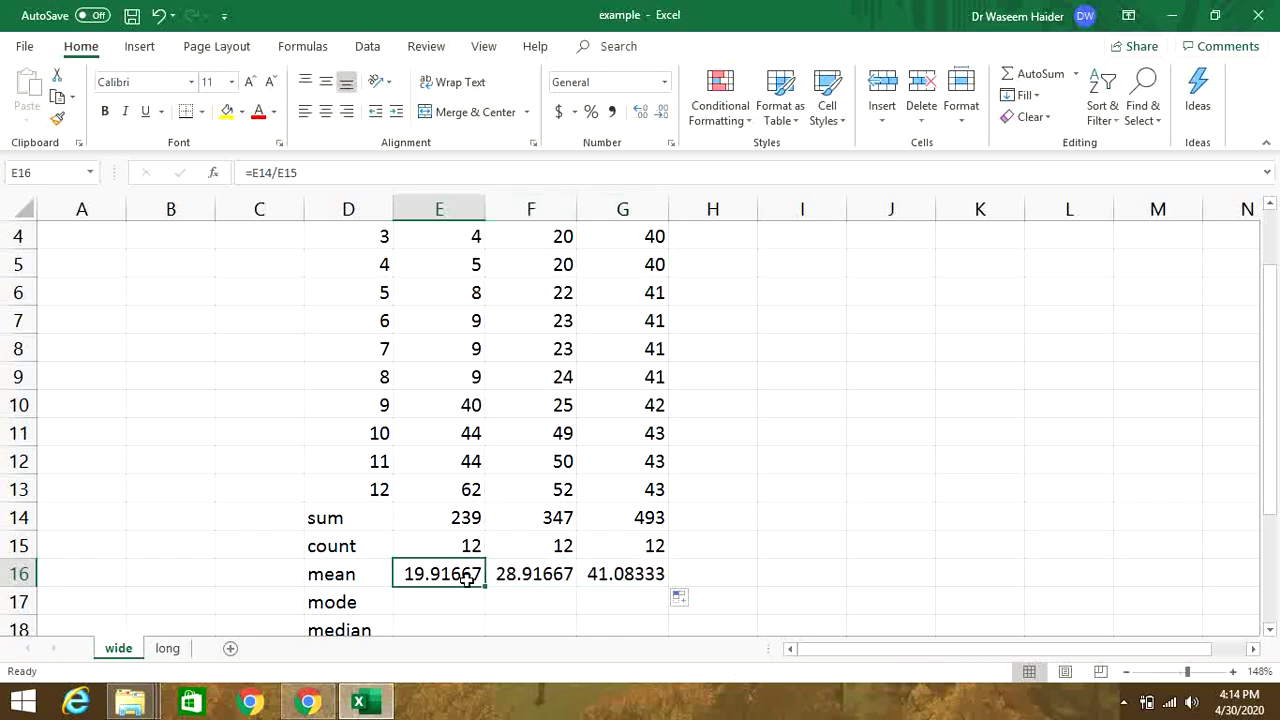
{"action": "key", "text": "BackSpace"}
{"action": "type", "text": "a"}
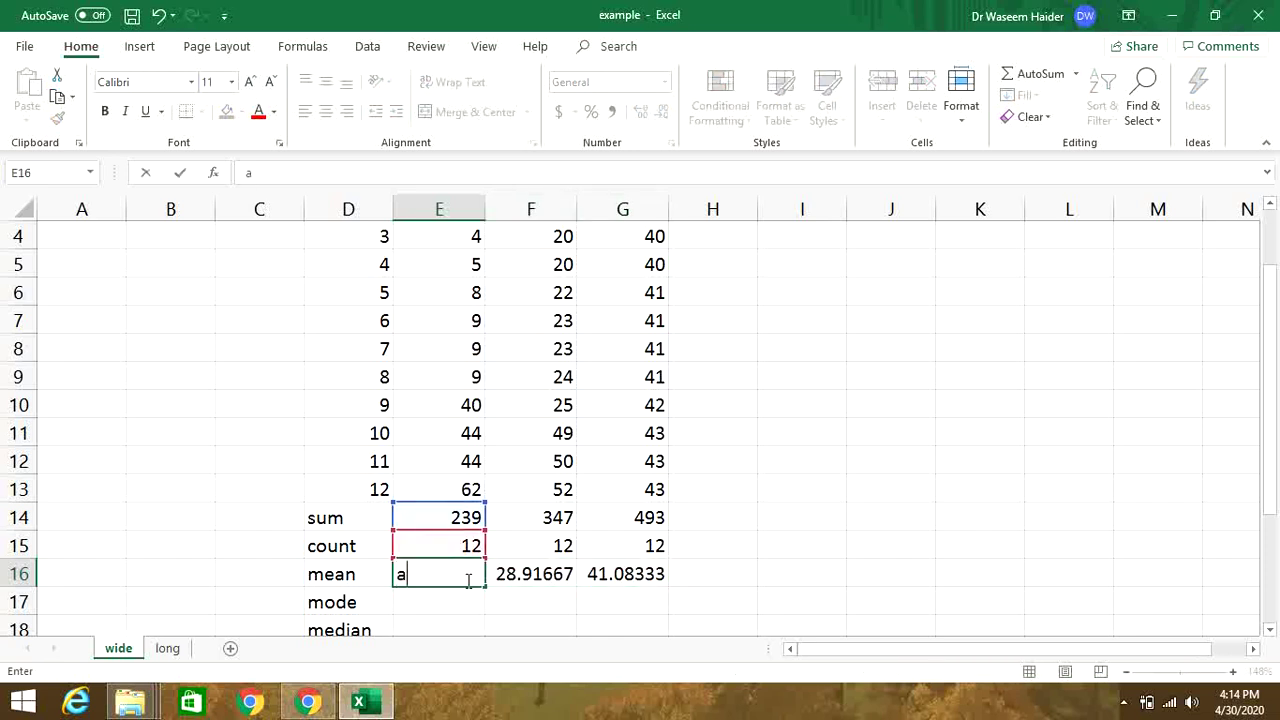
{"action": "key", "text": "BackSpace"}
{"action": "type", "text": "="}
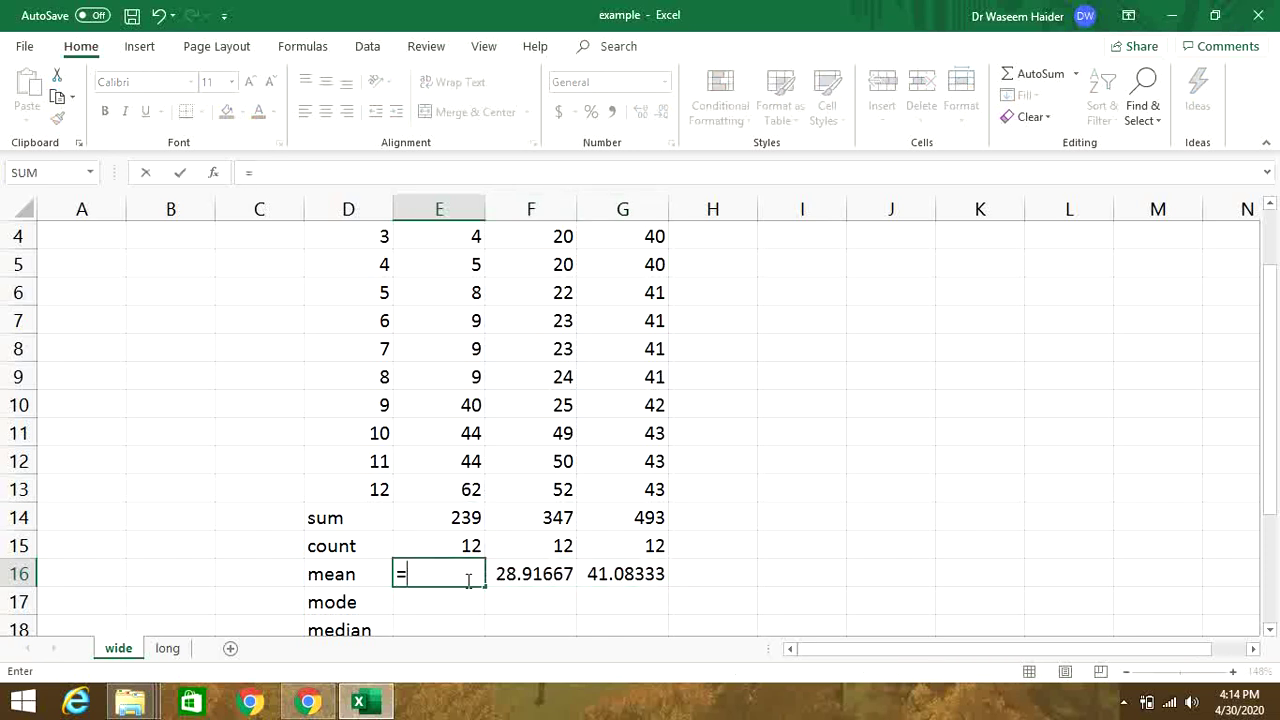
{"action": "type", "text": "aver"}
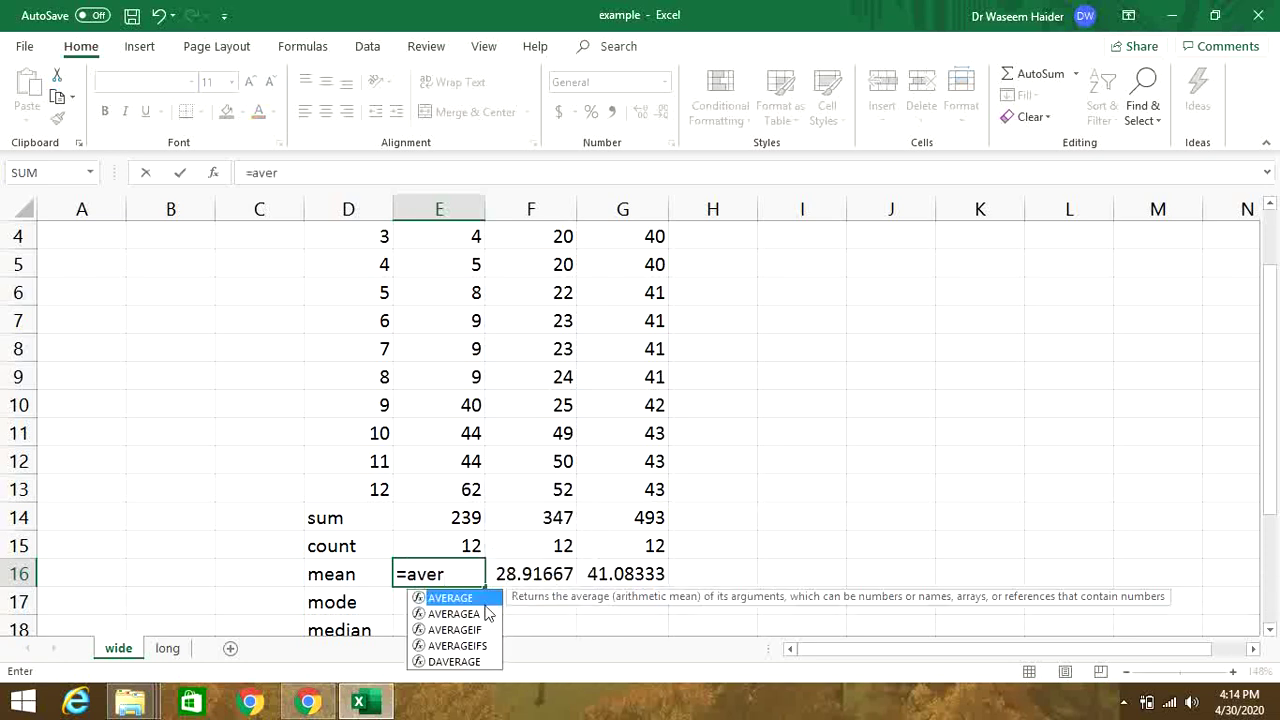
{"action": "double_click", "coordinate": [474, 599]}
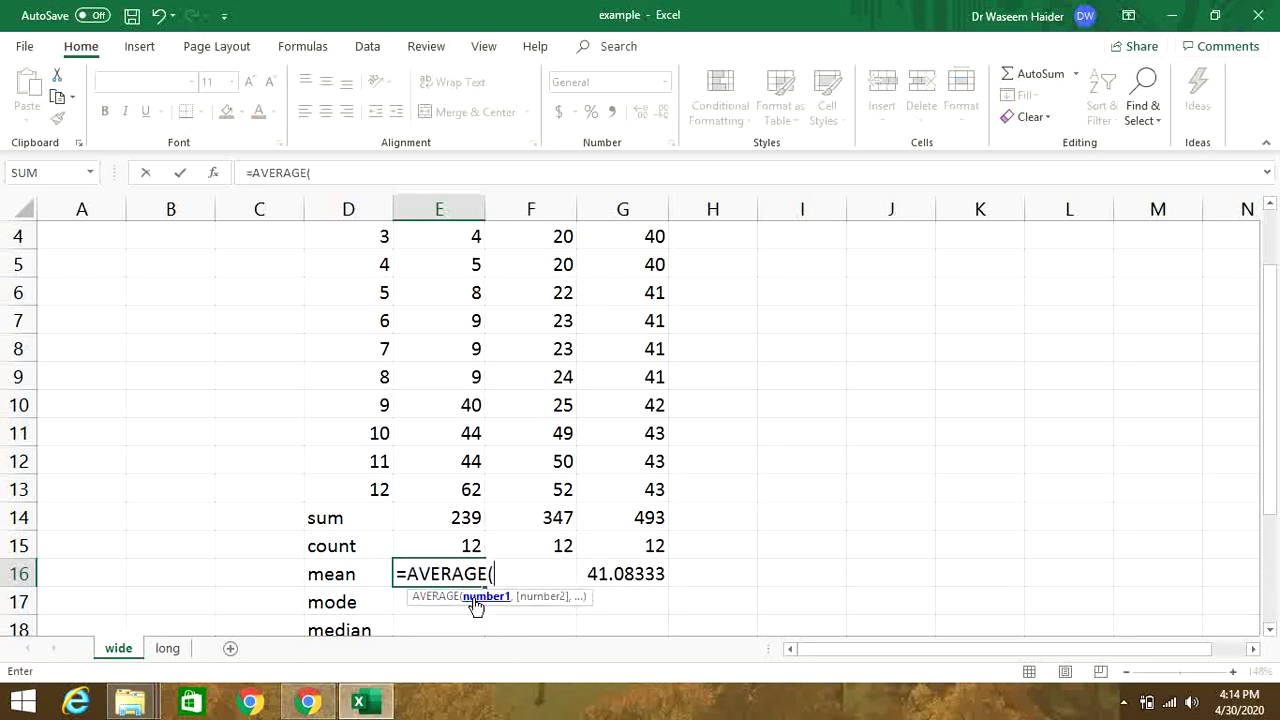
{"action": "type", "text": "E2:E"}
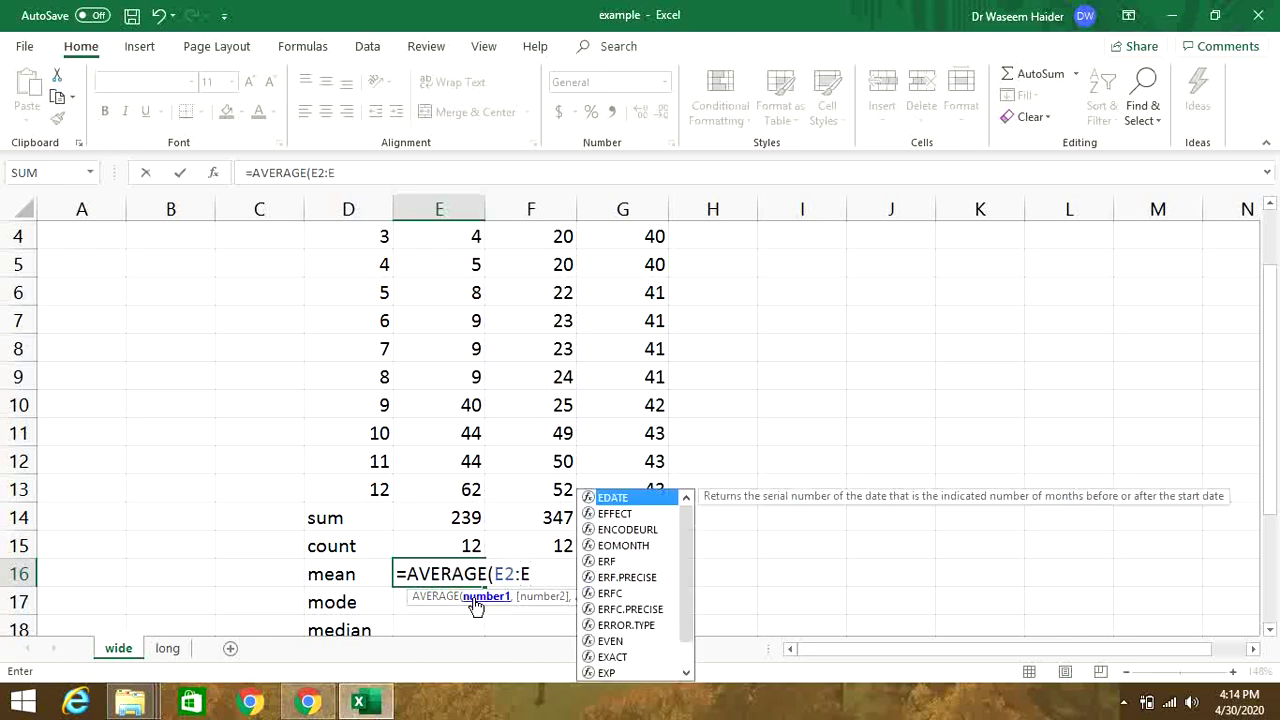
{"action": "type", "text": "12"}
{"action": "key", "text": "Return"}
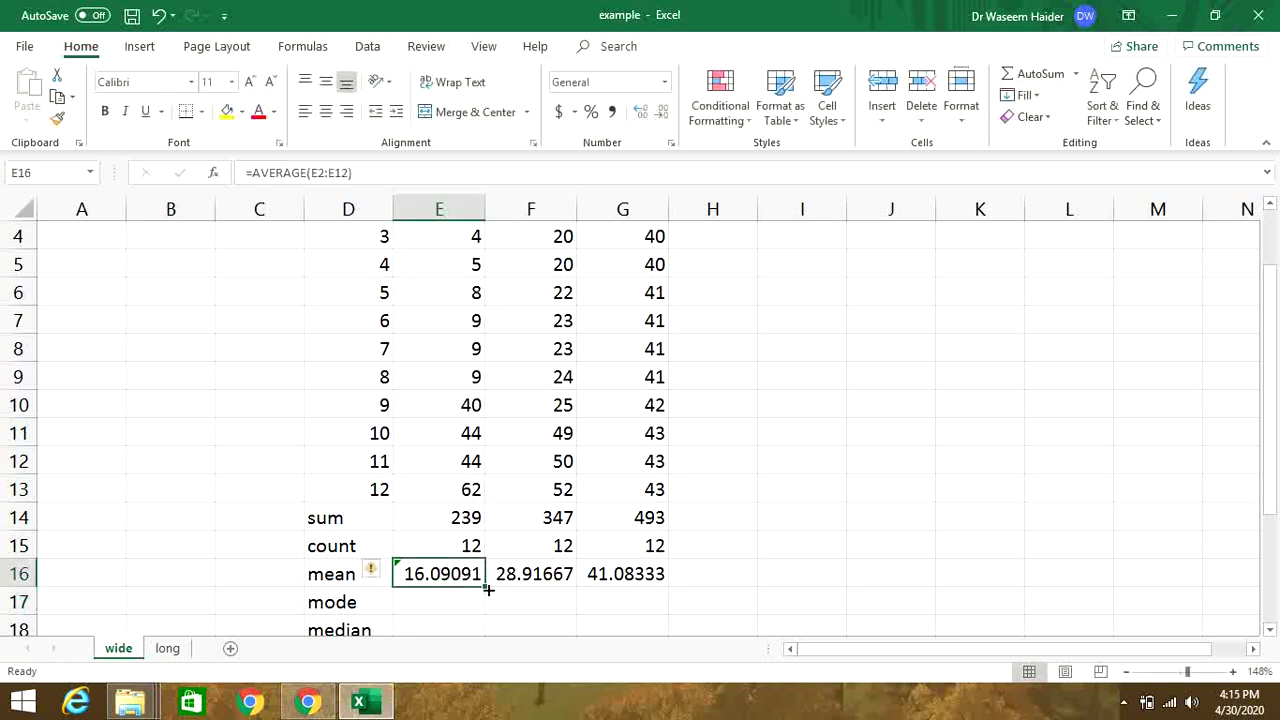
{"action": "left_click_drag", "start_coordinate": [485, 586], "coordinate": [622, 573]}
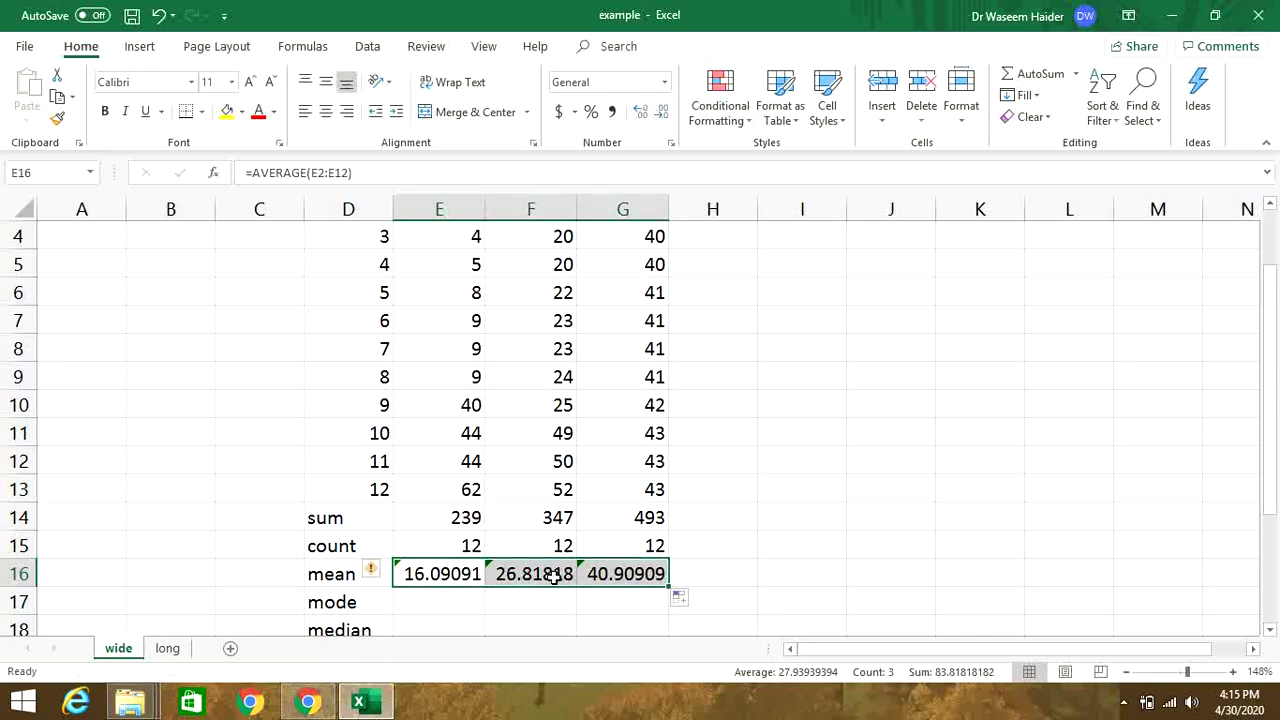
{"action": "left_click", "coordinate": [478, 575]}
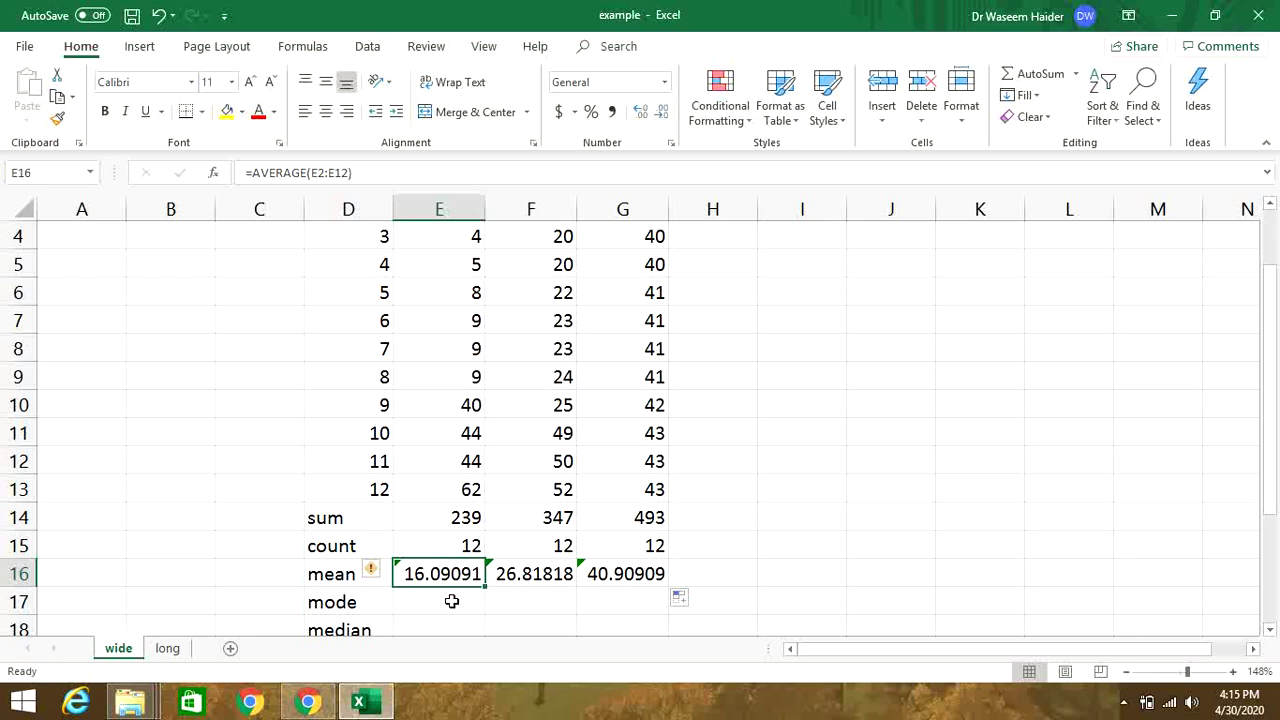
Correct the mean formula in E16 to =AVERAGE(E2:E13) and copy it across to F16:G16
{"action": "left_click", "coordinate": [382, 174]}
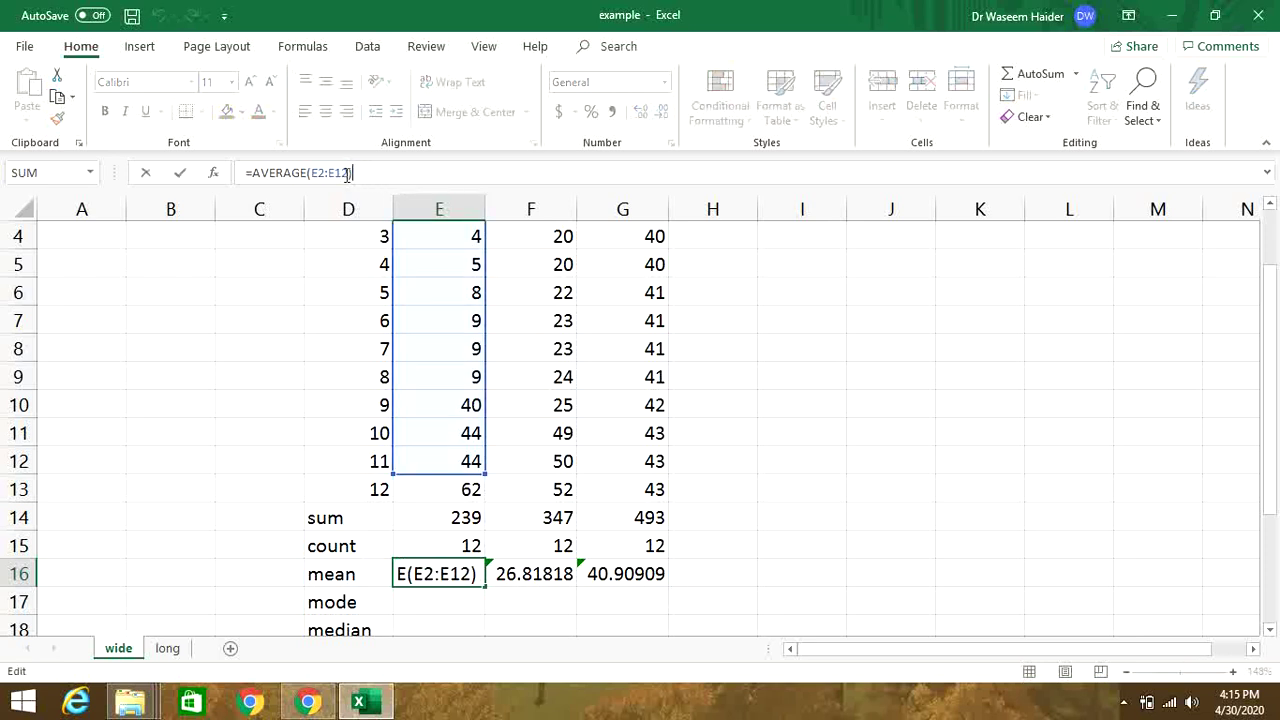
{"action": "left_click", "coordinate": [348, 173]}
{"action": "key", "text": "BackSpace"}
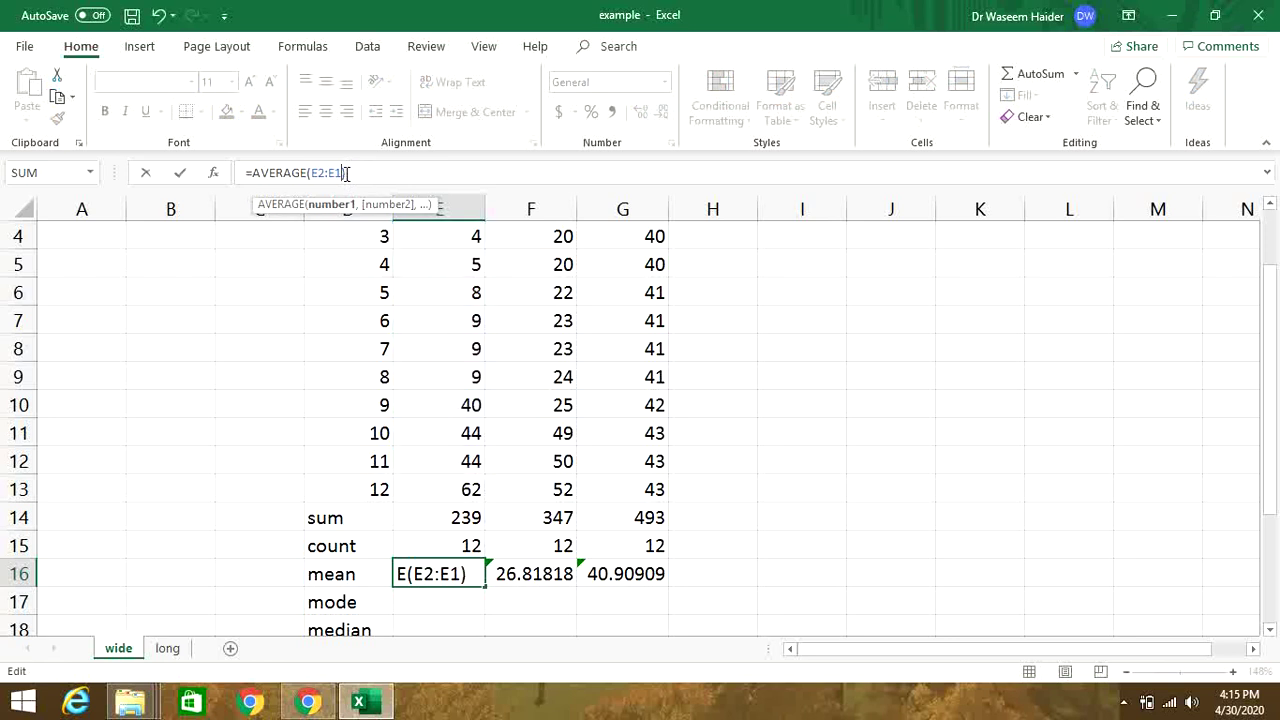
{"action": "type", "text": "3"}
{"action": "key", "text": "Return"}
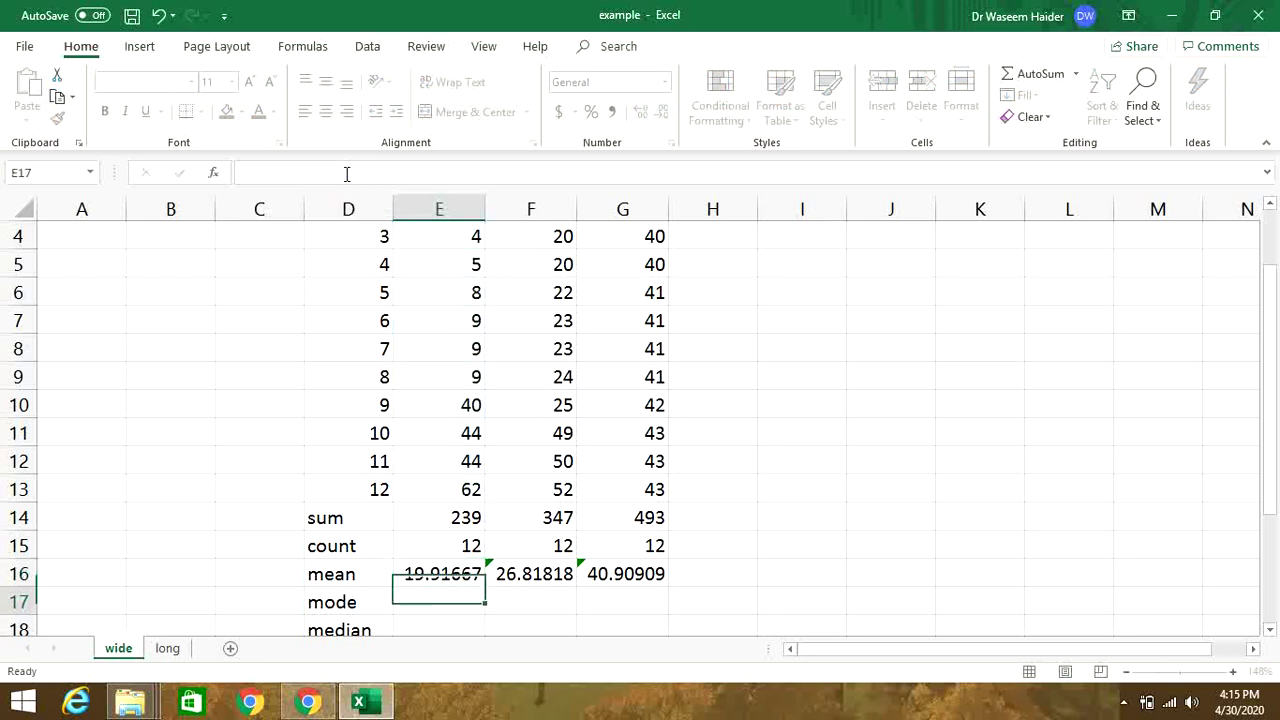
{"action": "left_click", "coordinate": [441, 578]}
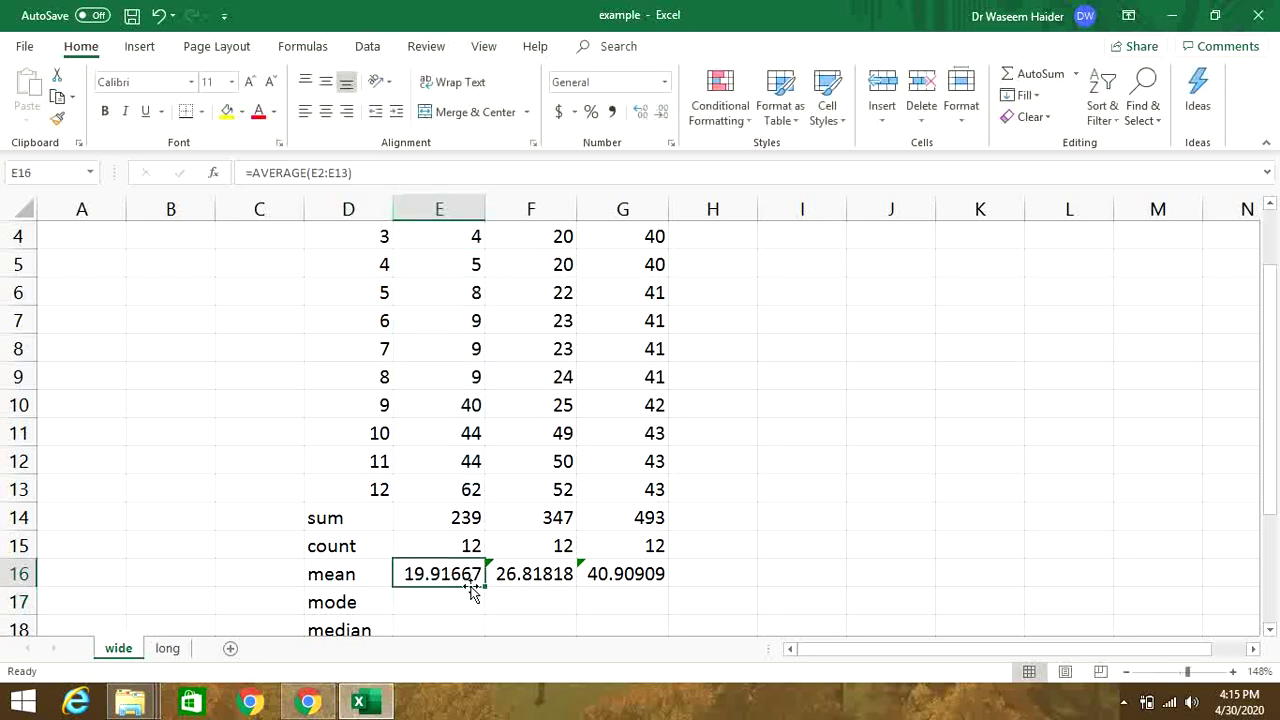
{"action": "left_click_drag", "start_coordinate": [483, 587], "coordinate": [628, 573]}
Enter =MODE(E2:E13) in E17 to calculate the mode of treatment A
{"action": "left_click", "coordinate": [435, 608]}
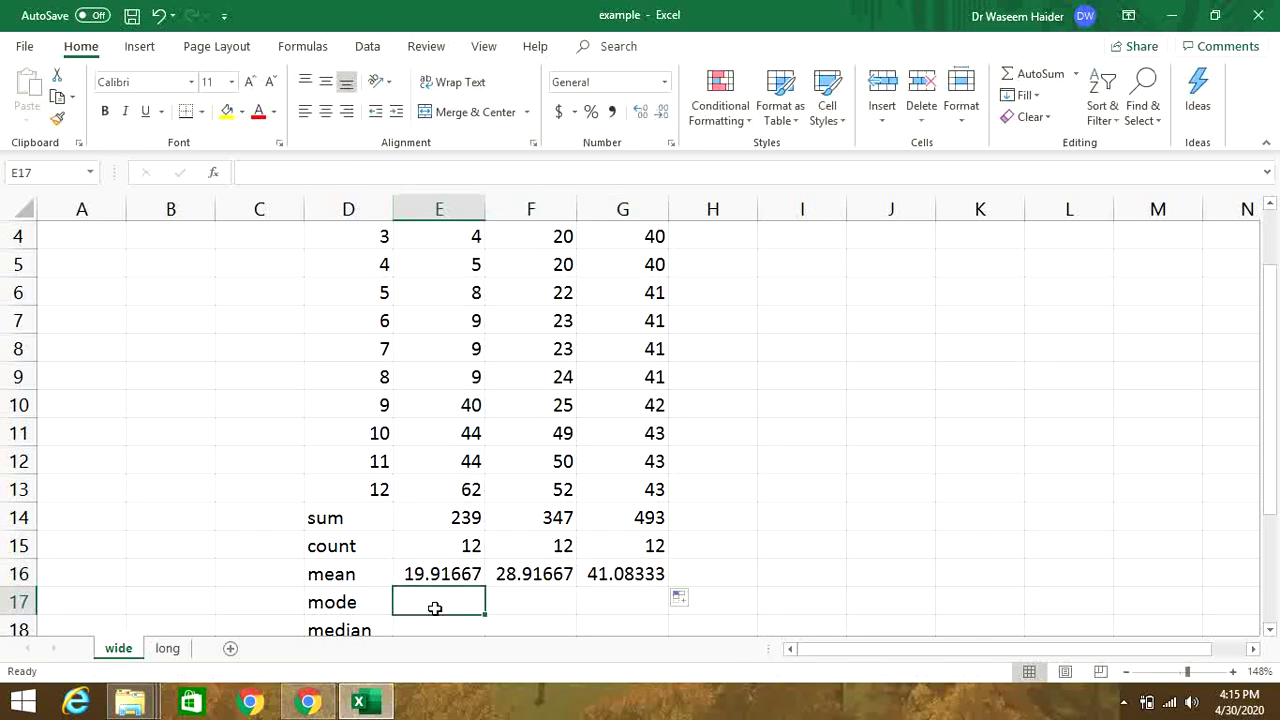
{"action": "type", "text": "="}
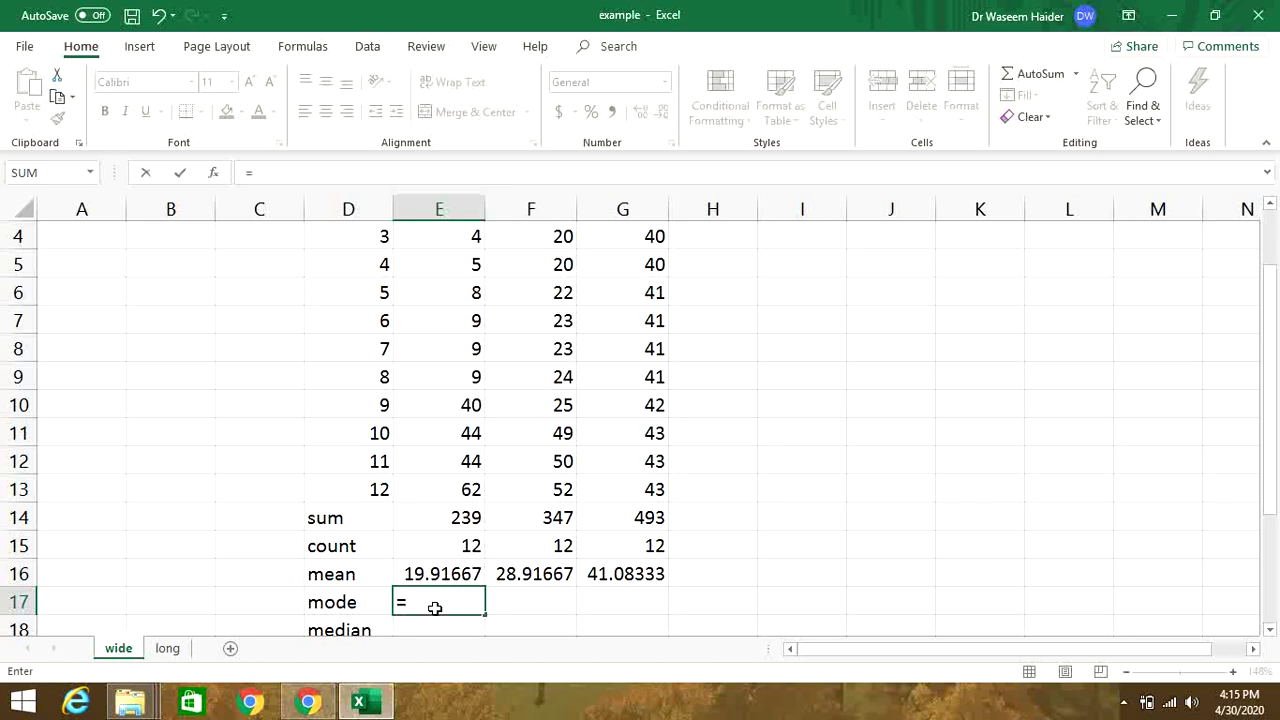
{"action": "type", "text": "mode"}
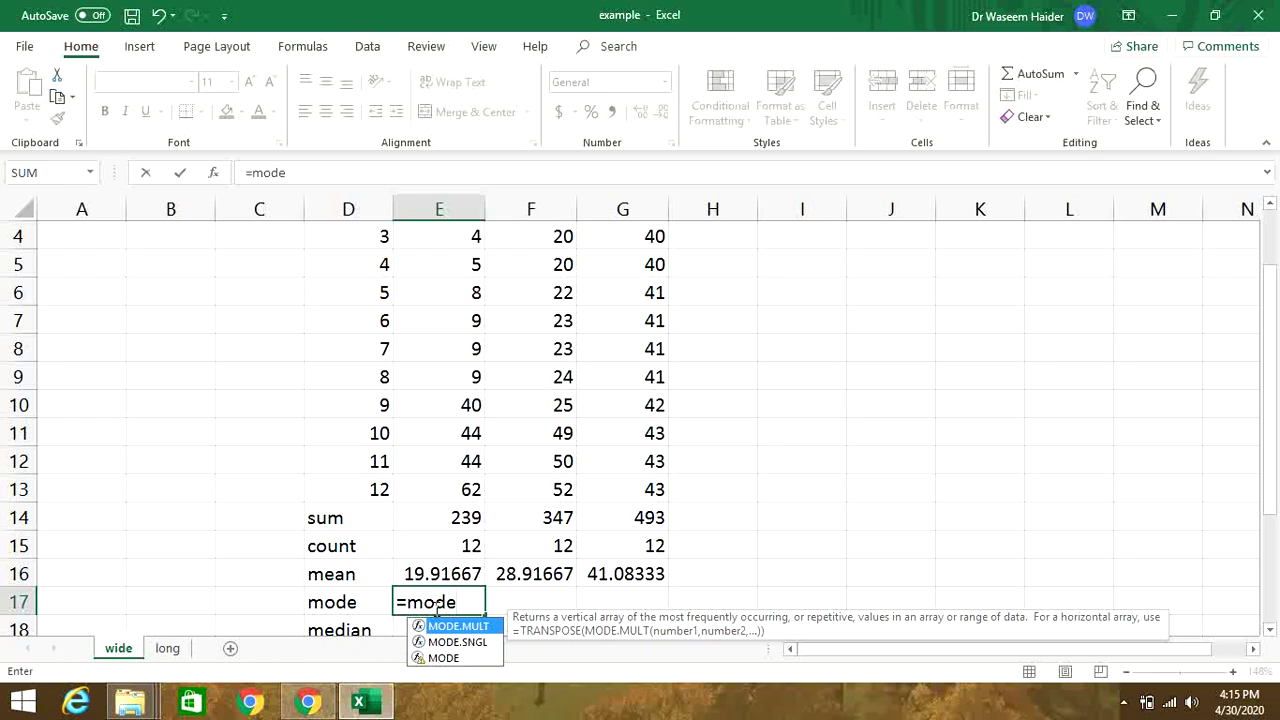
{"action": "left_click", "coordinate": [438, 659]}
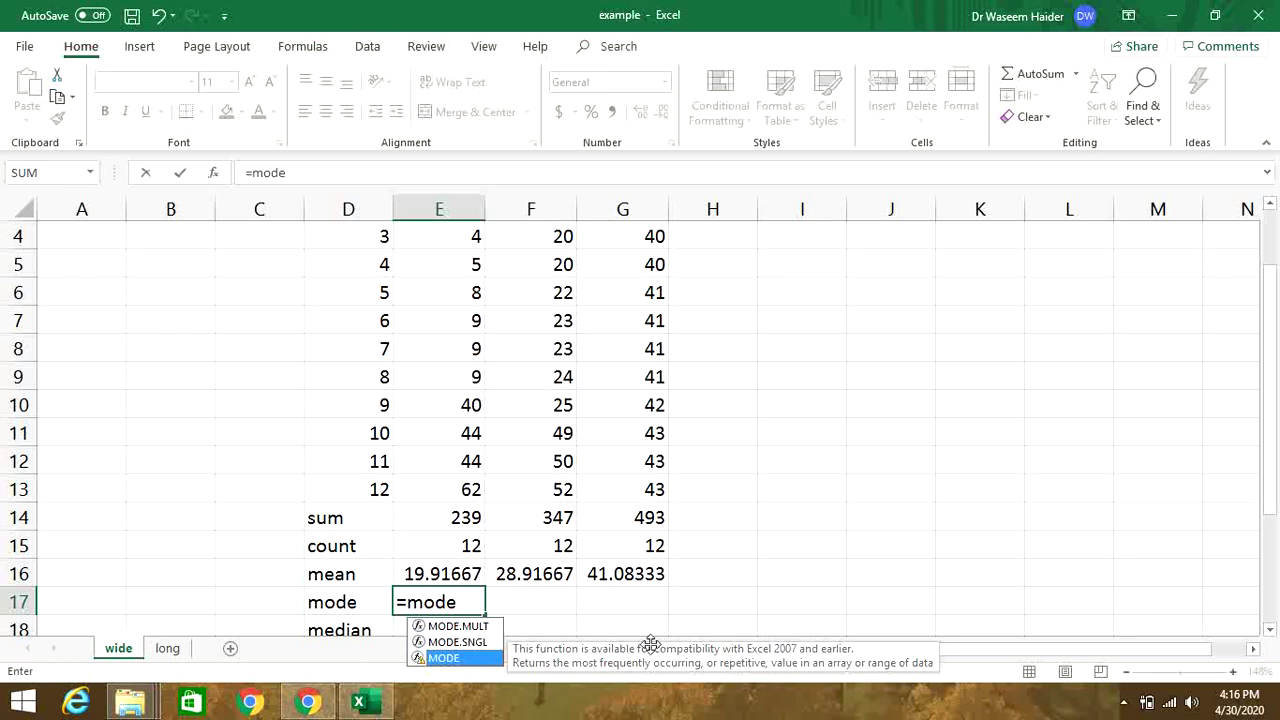
{"action": "left_click", "coordinate": [483, 630]}
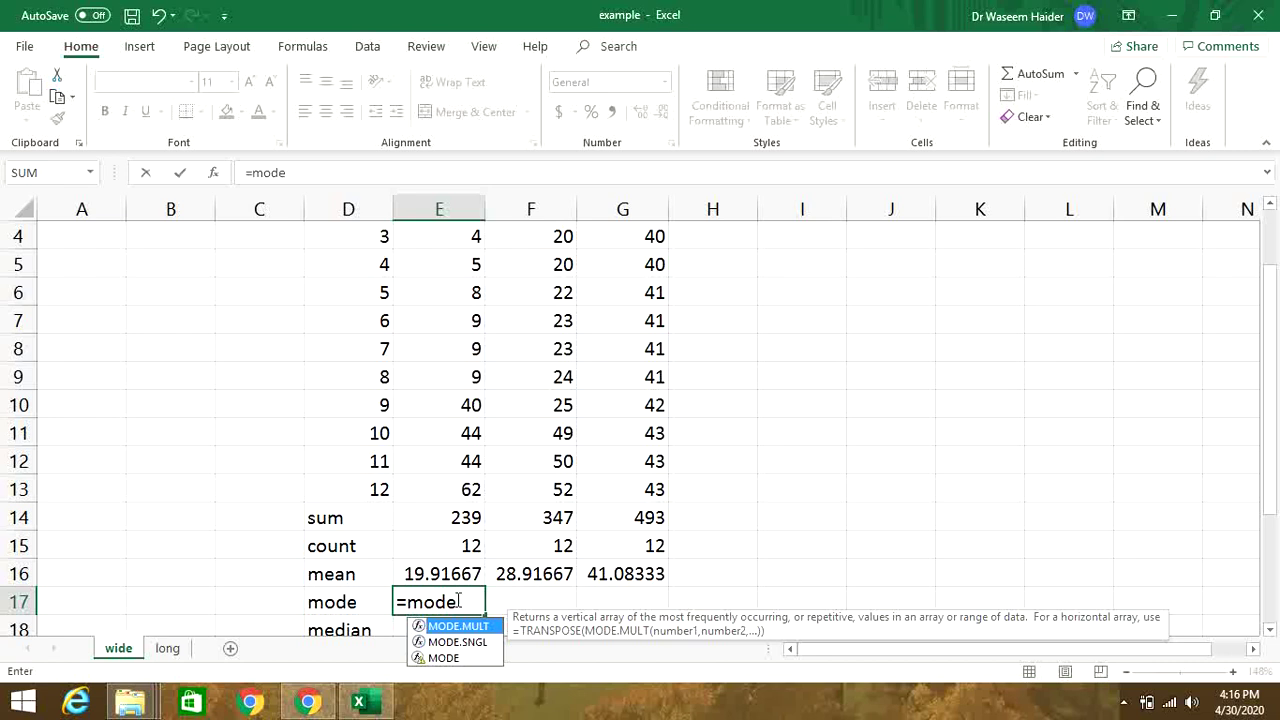
{"action": "left_click", "coordinate": [459, 601]}
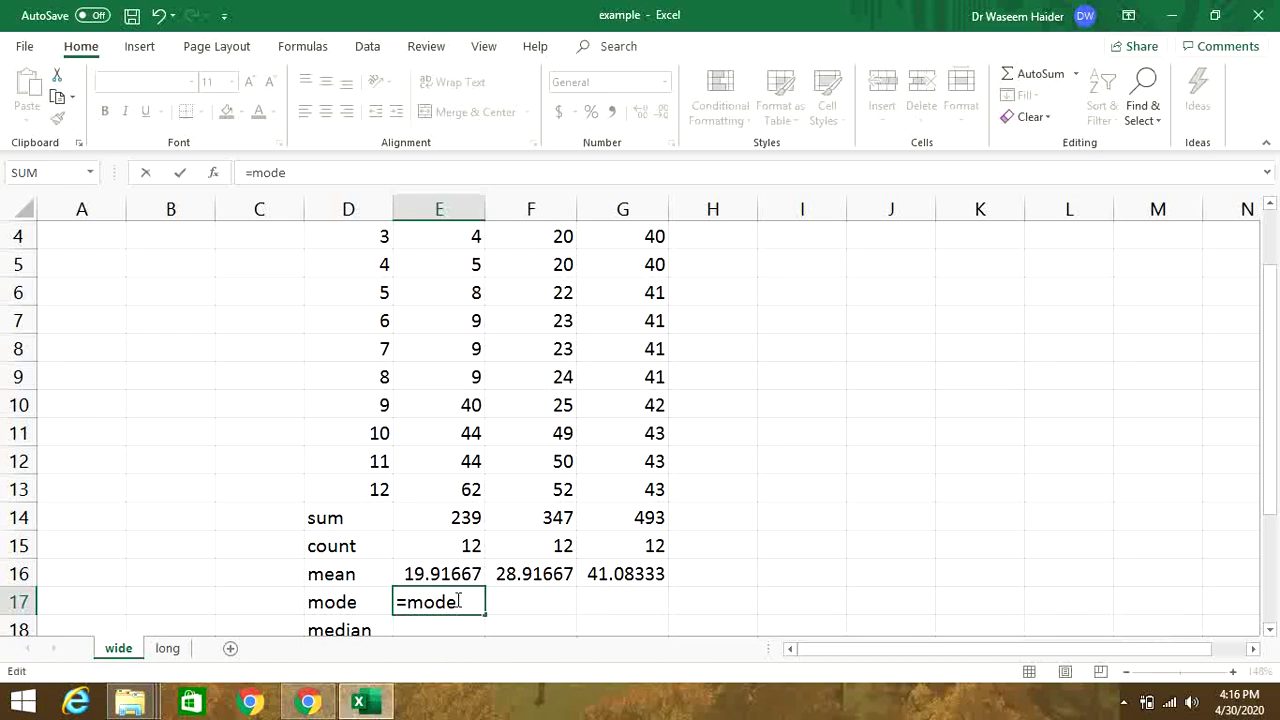
{"action": "type", "text": "("}
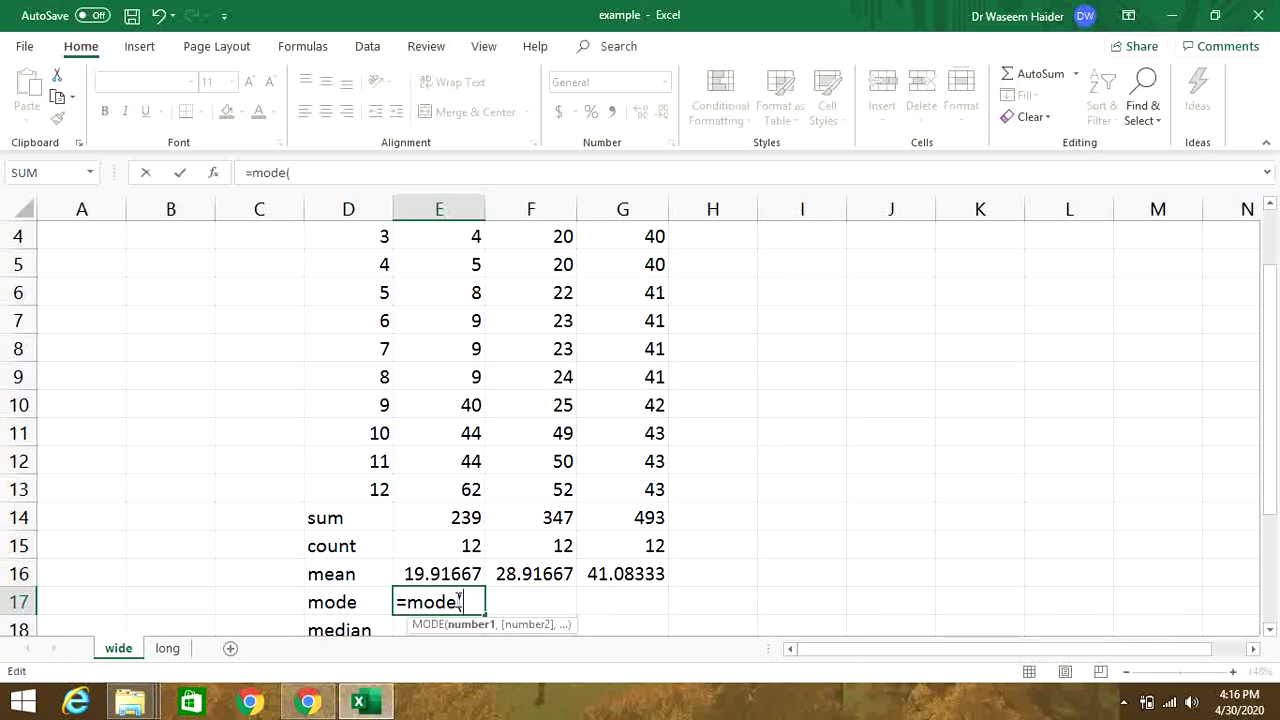
{"action": "type", "text": "E2:13"}
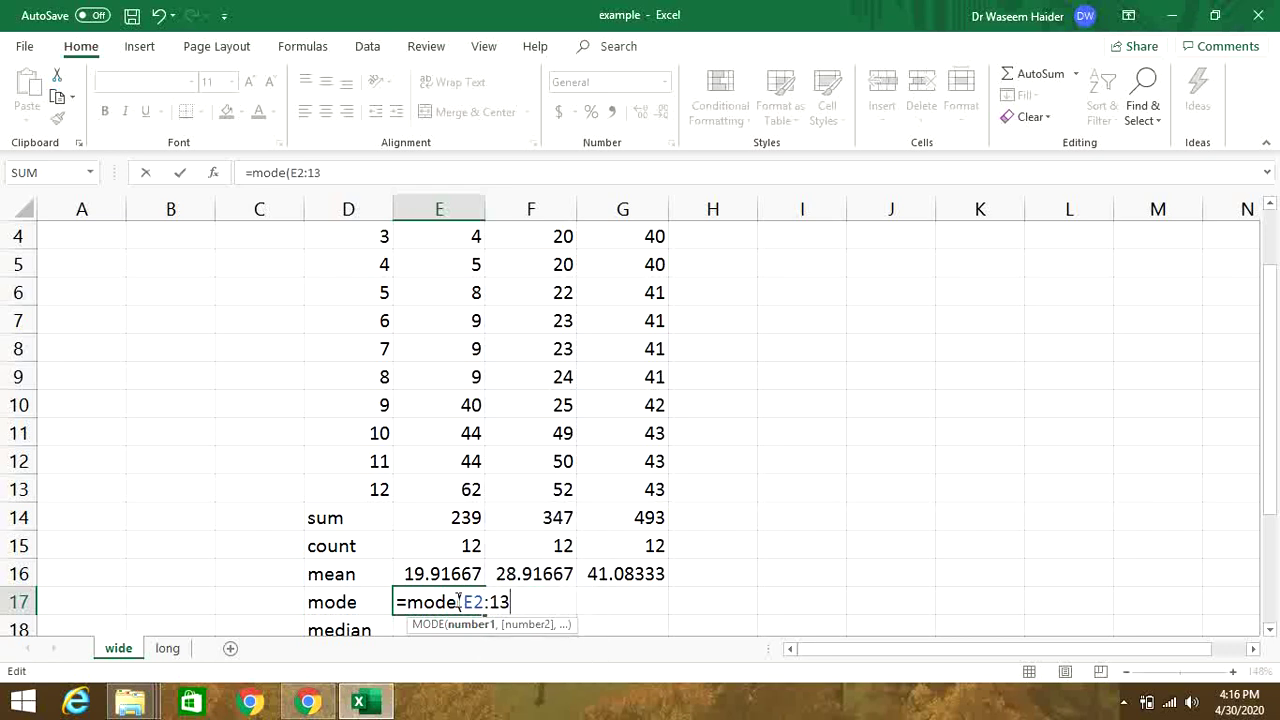
{"action": "key", "text": "BackSpace"}
{"action": "key", "text": "BackSpace"}
{"action": "type", "text": "E13"}
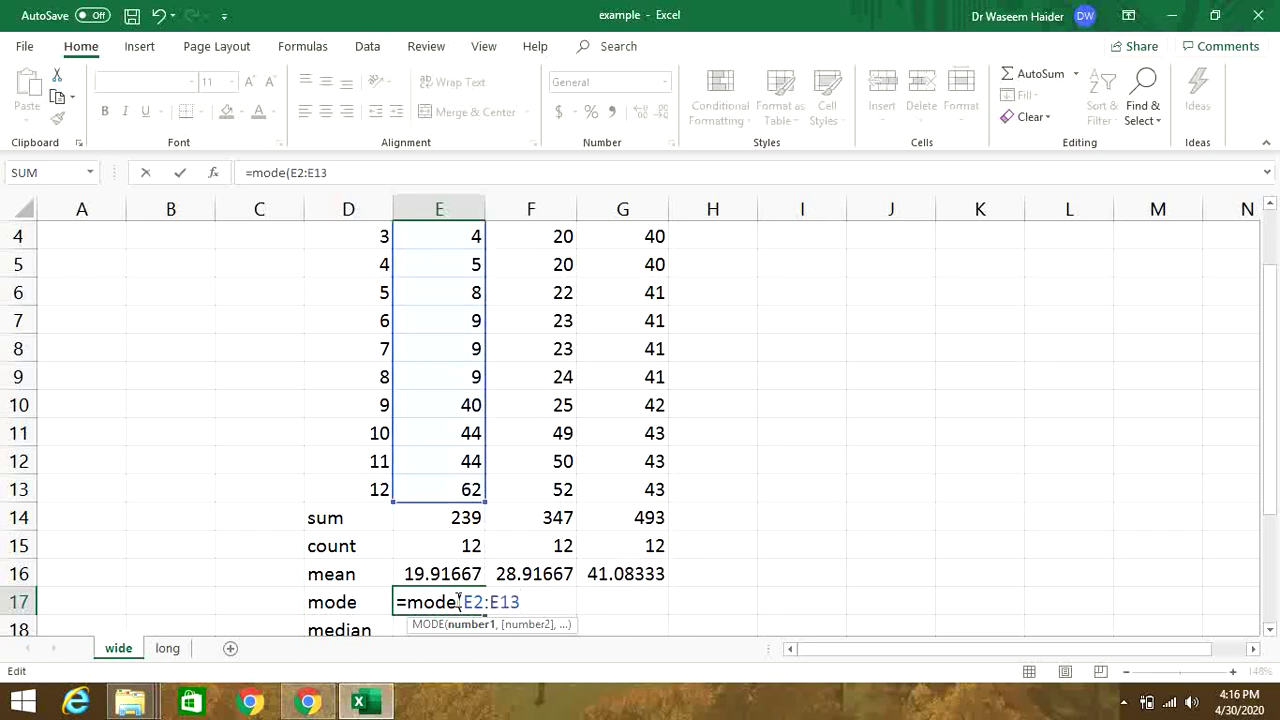
{"action": "type", "text": ")"}
{"action": "key", "text": "Return"}
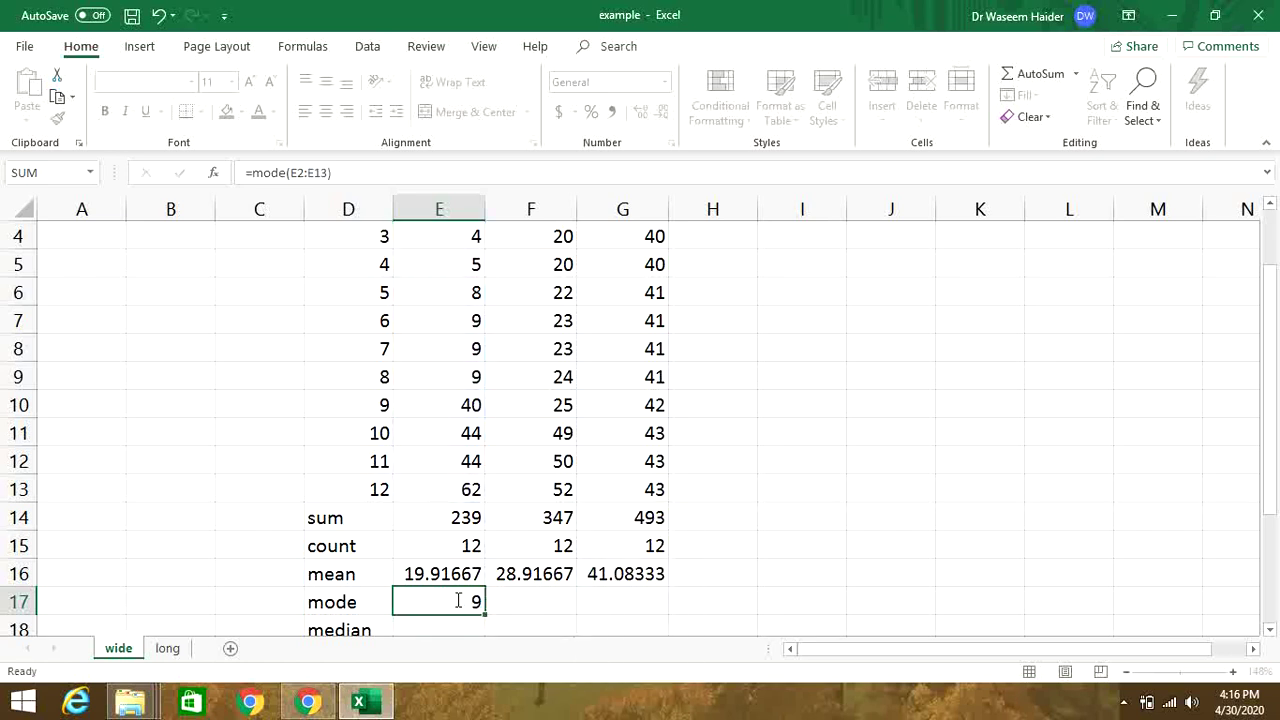
Copy the mode formula from E17 across to F17:G17 for treatments B and C
{"action": "left_click", "coordinate": [470, 574]}
{"action": "left_click_drag", "start_coordinate": [485, 586], "coordinate": [663, 573]}
{"action": "left_click", "coordinate": [644, 573]}
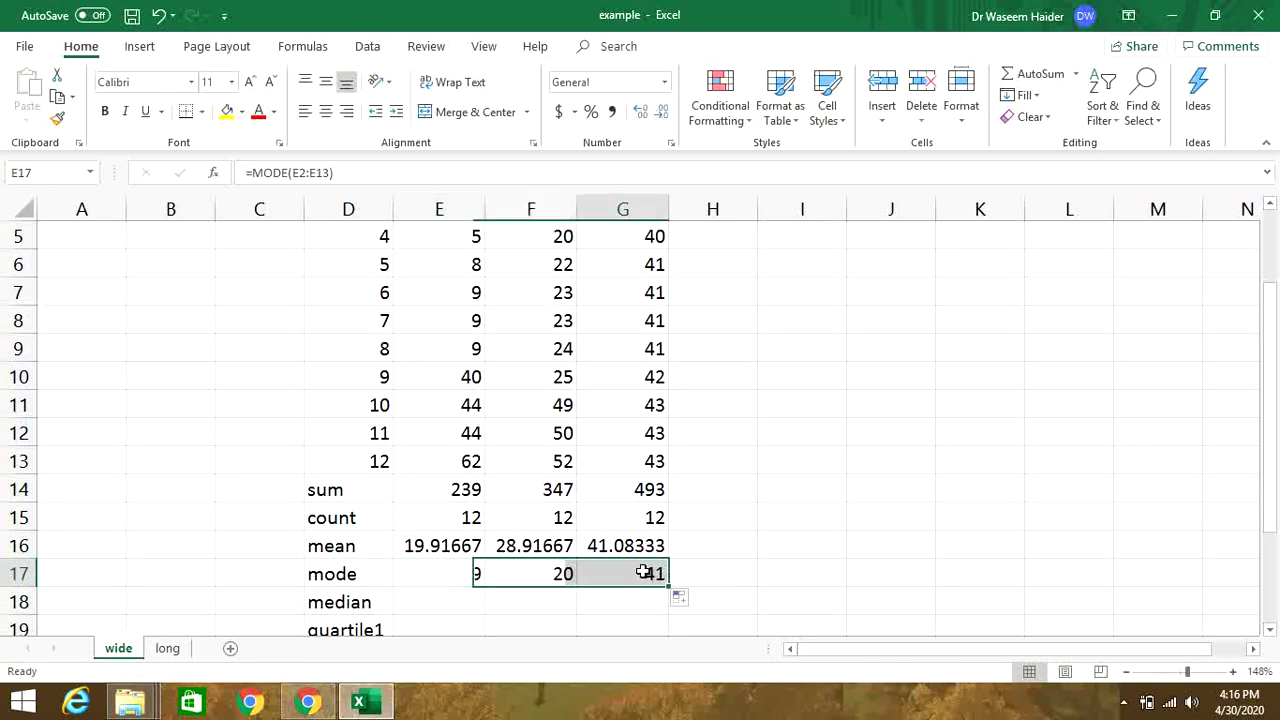
Enter =MEDIAN(E2:E13) in E18 to calculate the median of treatment A
{"action": "left_click", "coordinate": [461, 598]}
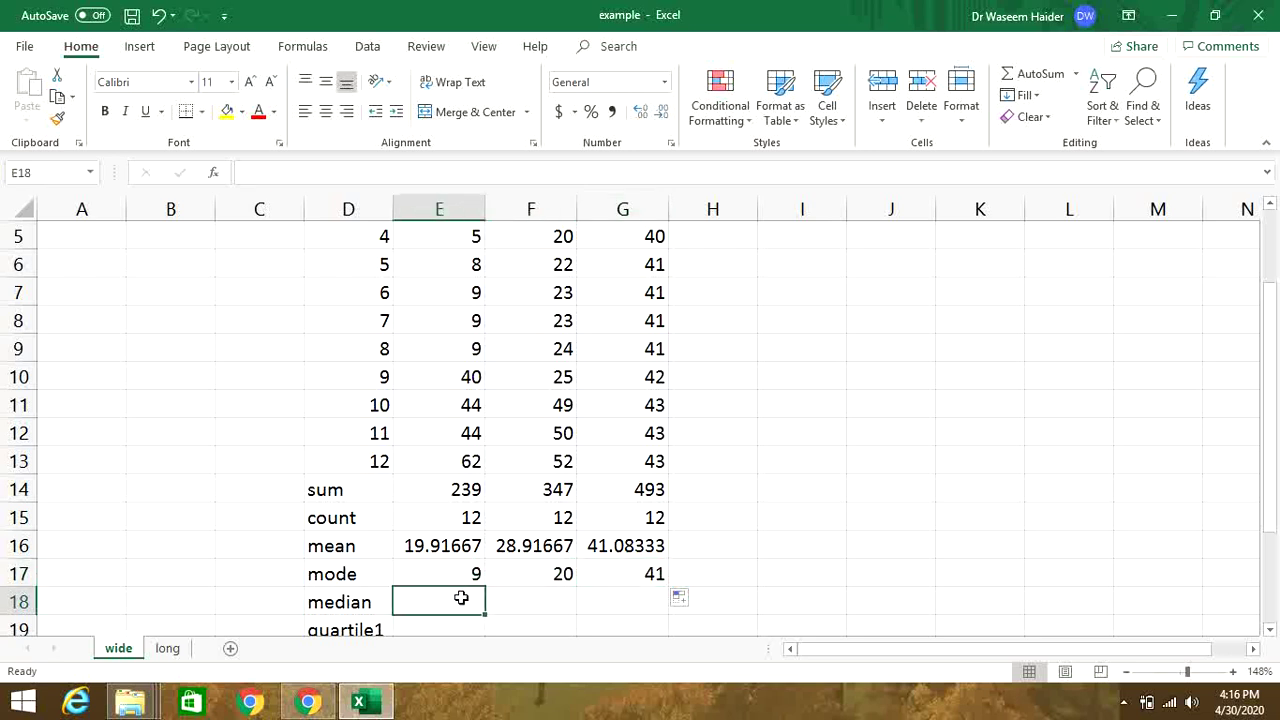
{"action": "type", "text": "=med"}
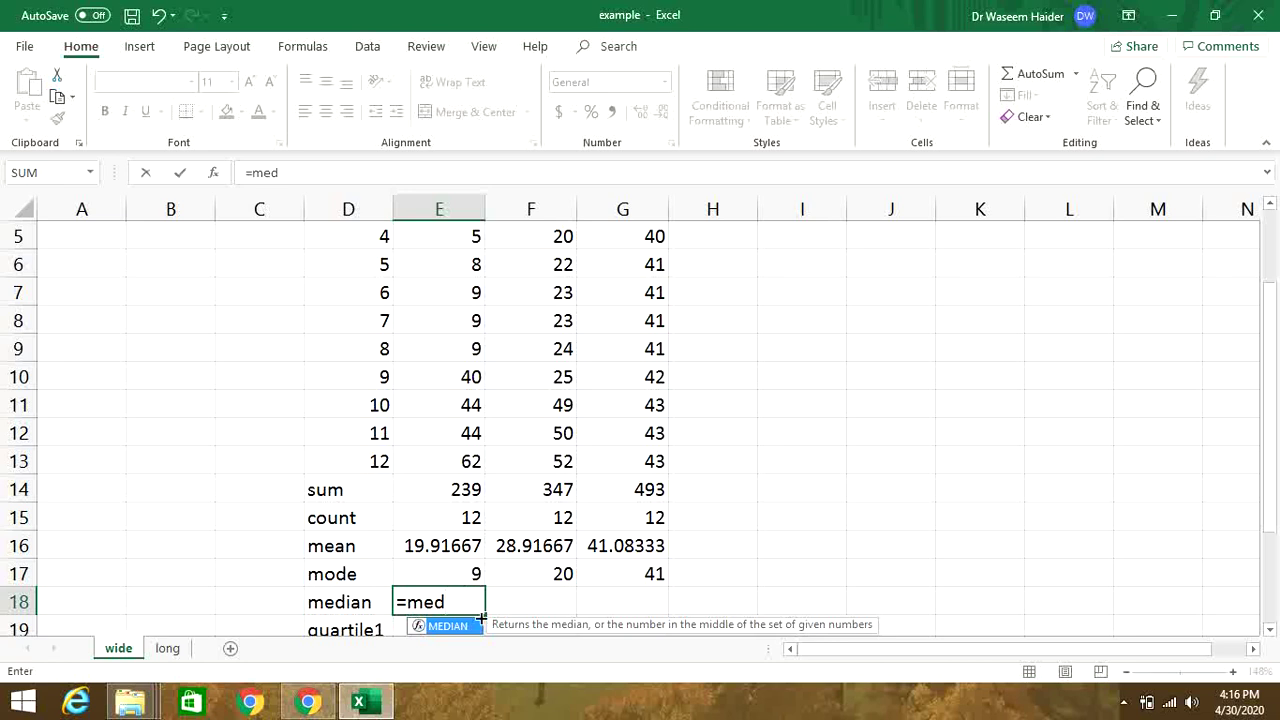
{"action": "double_click", "coordinate": [447, 626]}
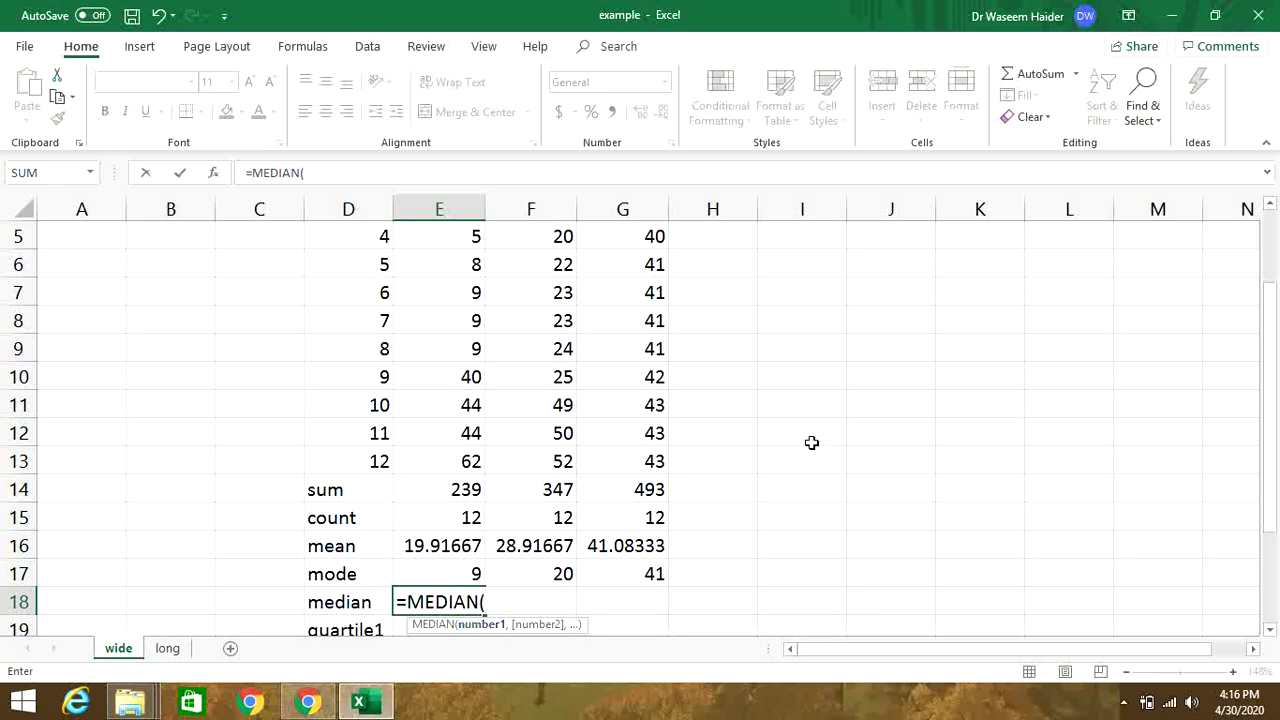
{"action": "left_click_drag", "start_coordinate": [1274, 295], "coordinate": [1272, 232]}
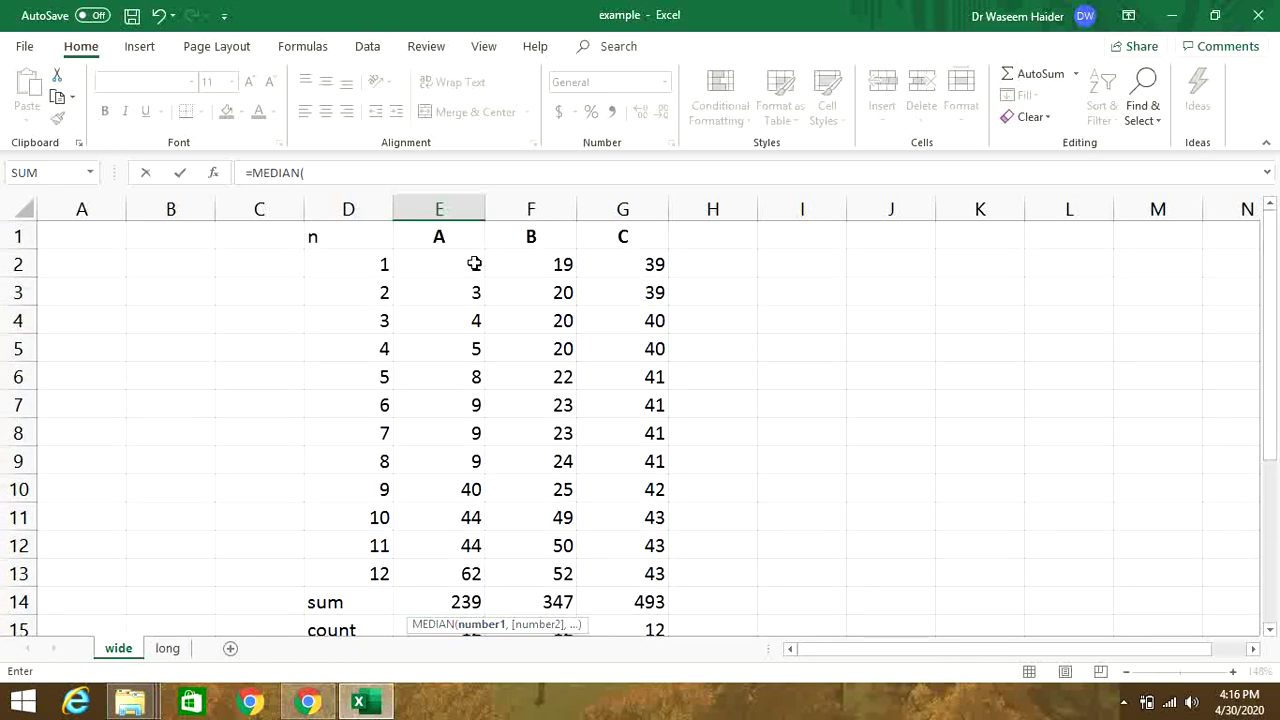
{"action": "left_click_drag", "start_coordinate": [470, 263], "coordinate": [466, 571]}
{"action": "type", "text": ")"}
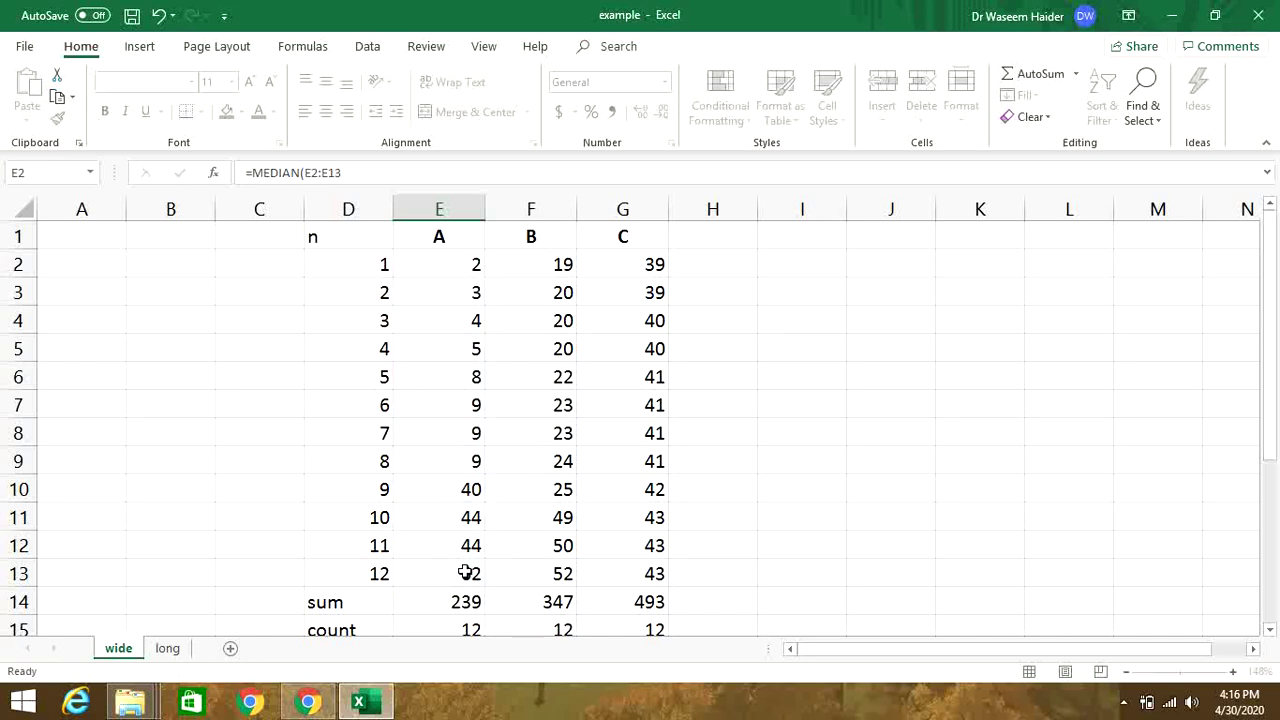
{"action": "key", "text": "Return"}
Copy the median formula from E18 across to F18:G18 for treatments B and C
{"action": "left_click", "coordinate": [471, 574]}
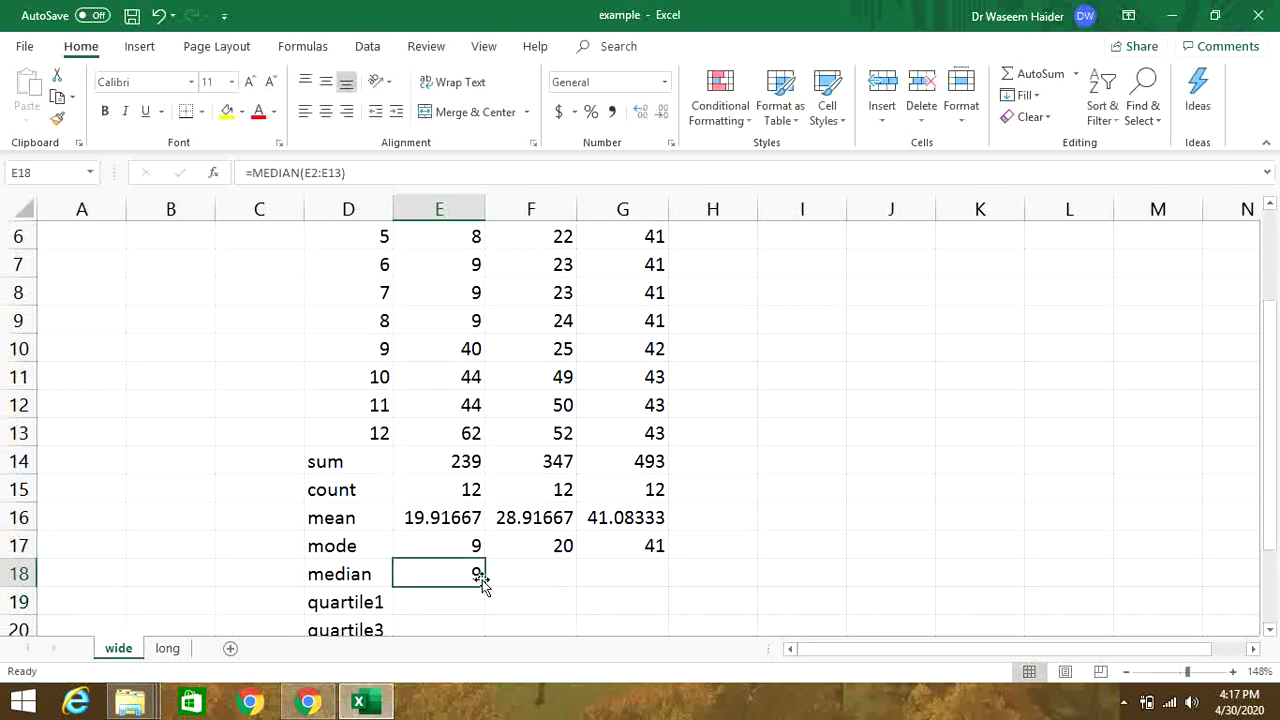
{"action": "left_click_drag", "start_coordinate": [484, 585], "coordinate": [626, 577]}
{"action": "left_click", "coordinate": [628, 578]}
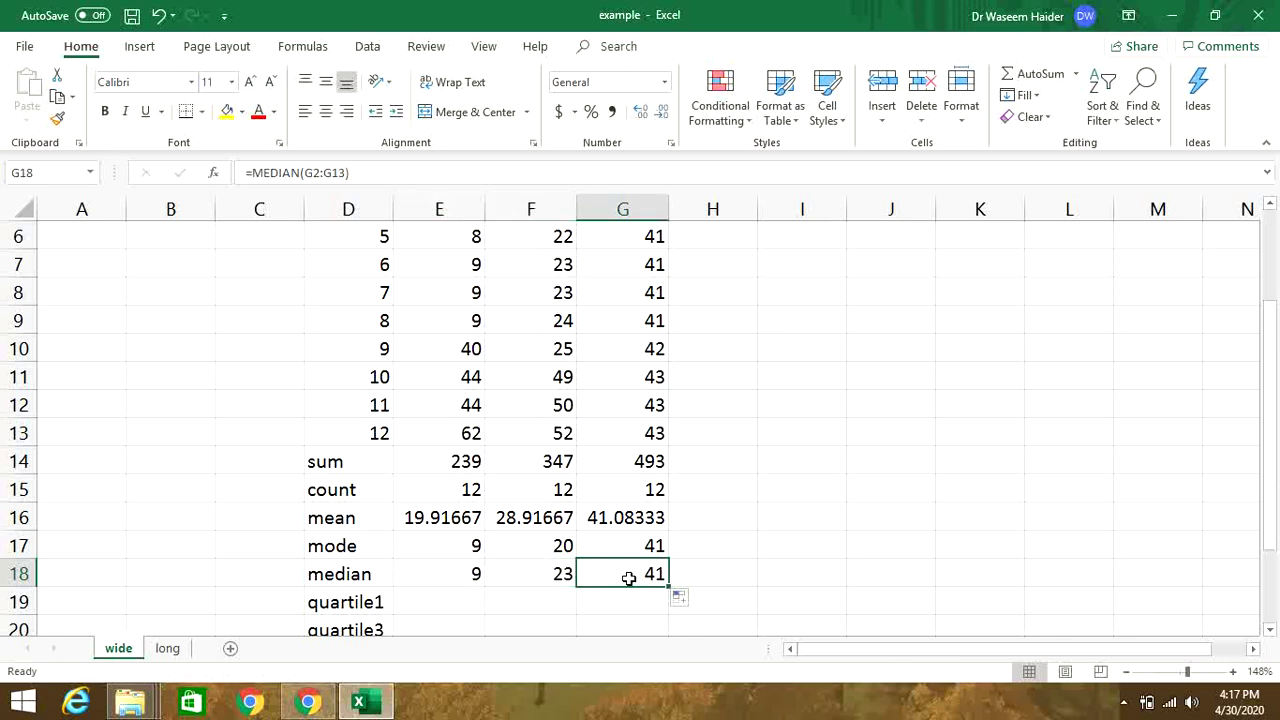
Enter =QUARTILE(E2:E13,1) in E19 to calculate the first quartile of treatment A
{"action": "left_click", "coordinate": [471, 596]}
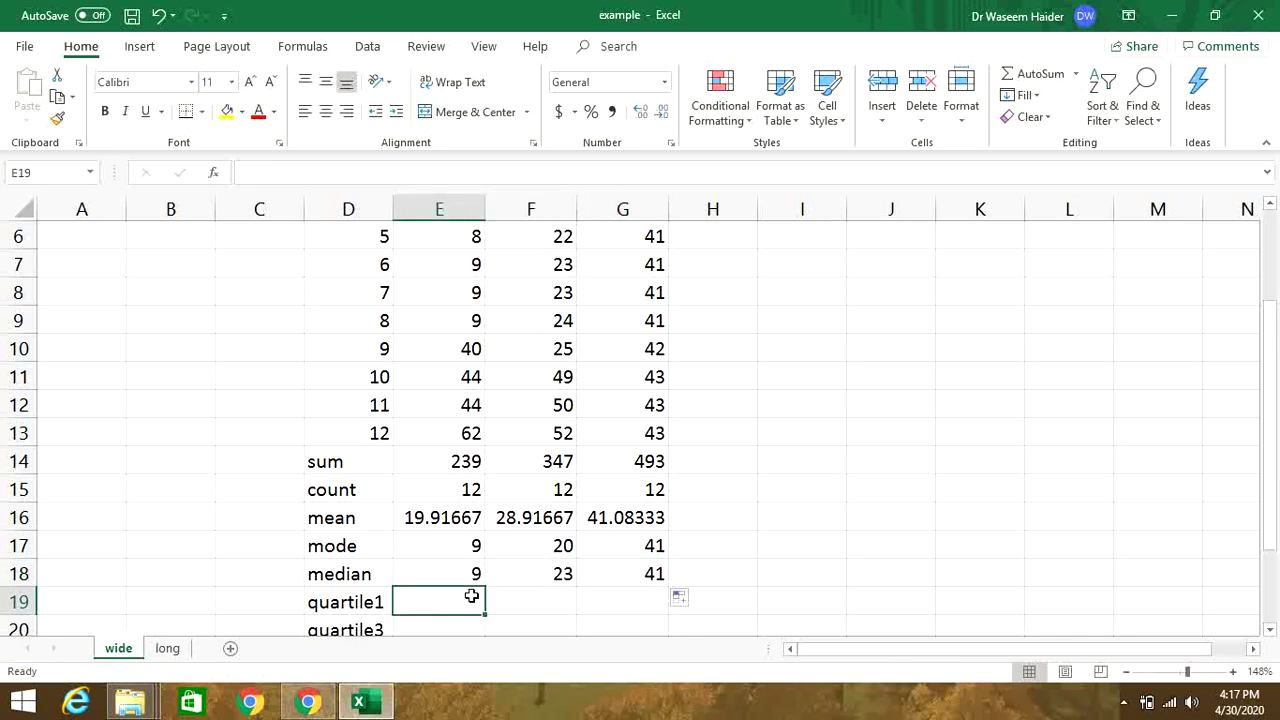
{"action": "type", "text": "="}
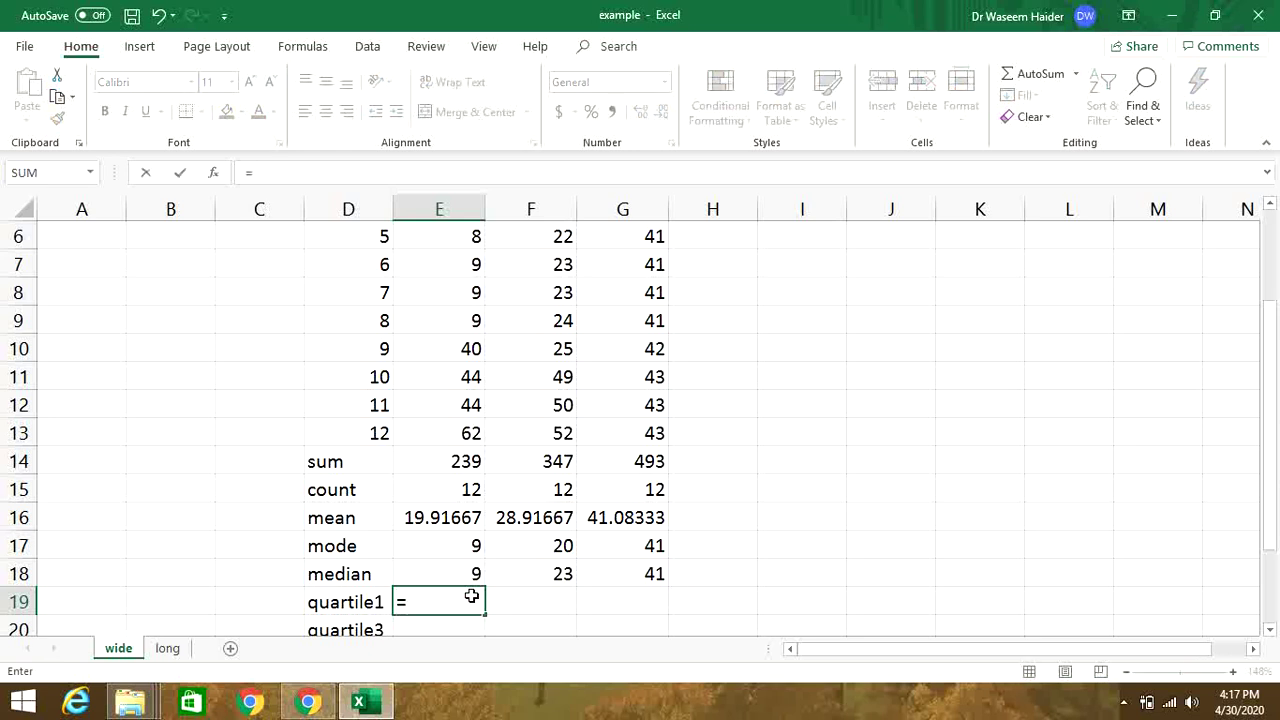
{"action": "type", "text": "qu"}
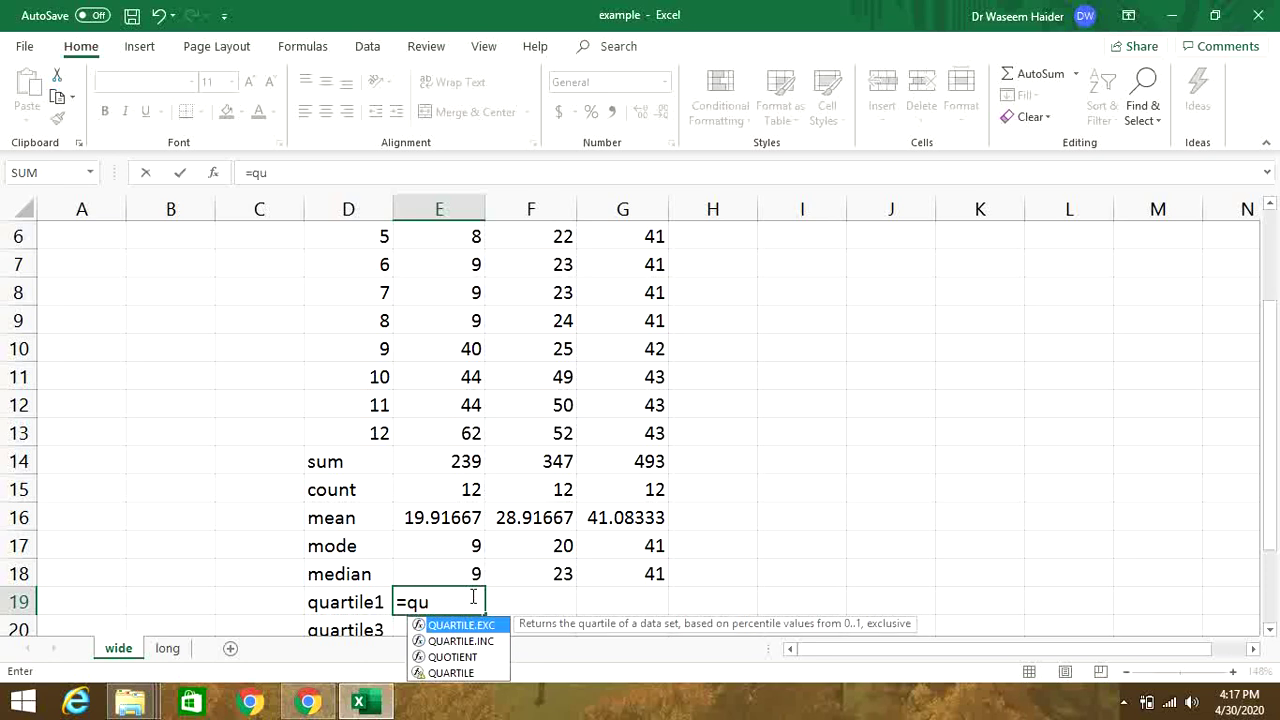
{"action": "double_click", "coordinate": [450, 673]}
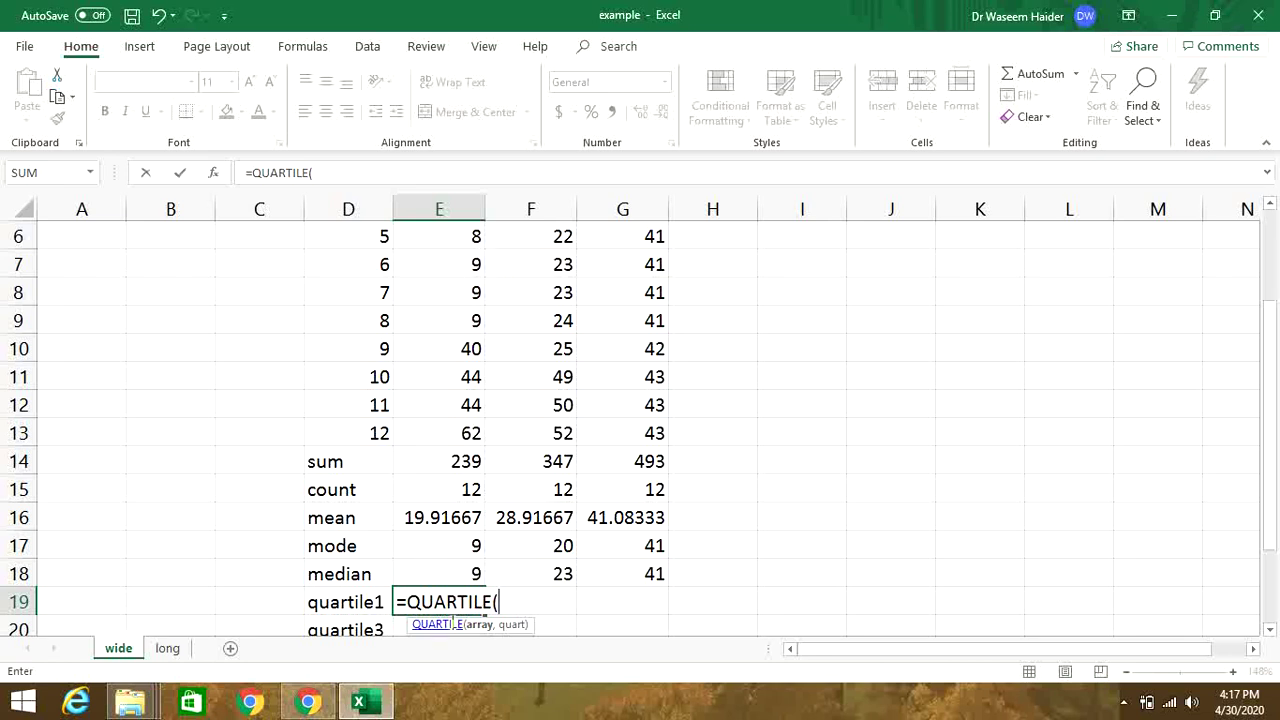
{"action": "type", "text": "E2:"}
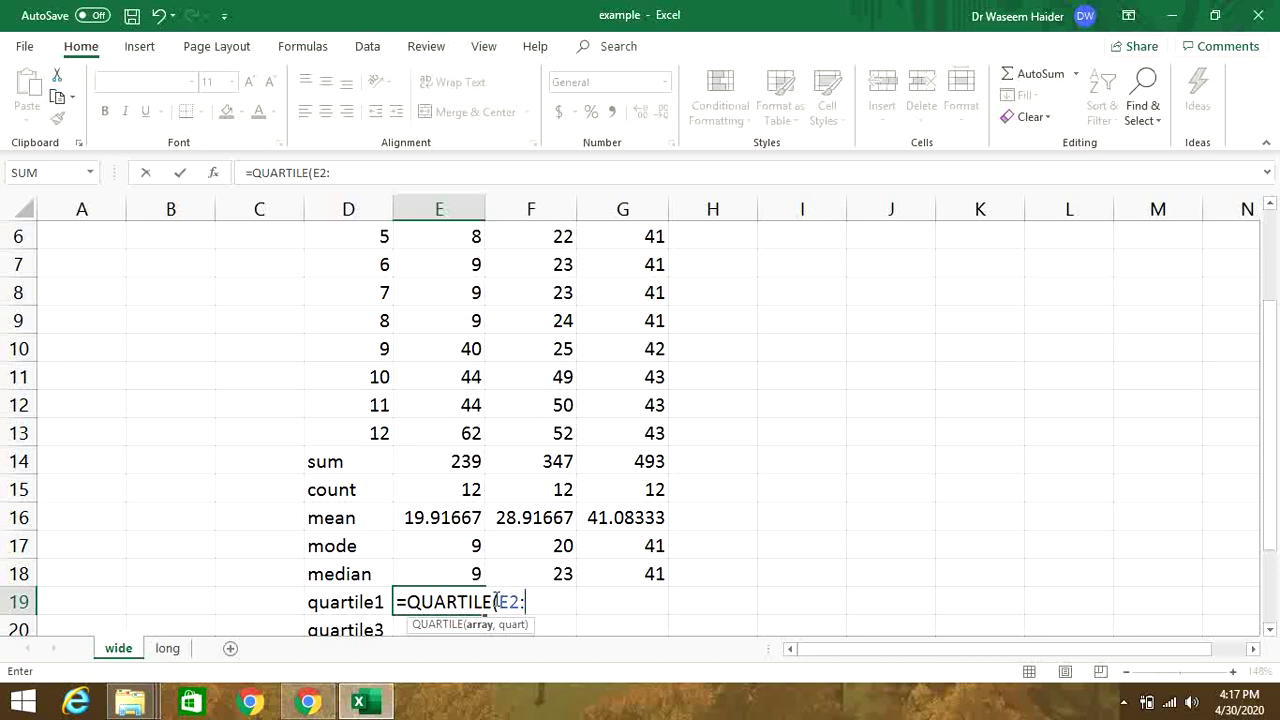
{"action": "type", "text": "E13"}
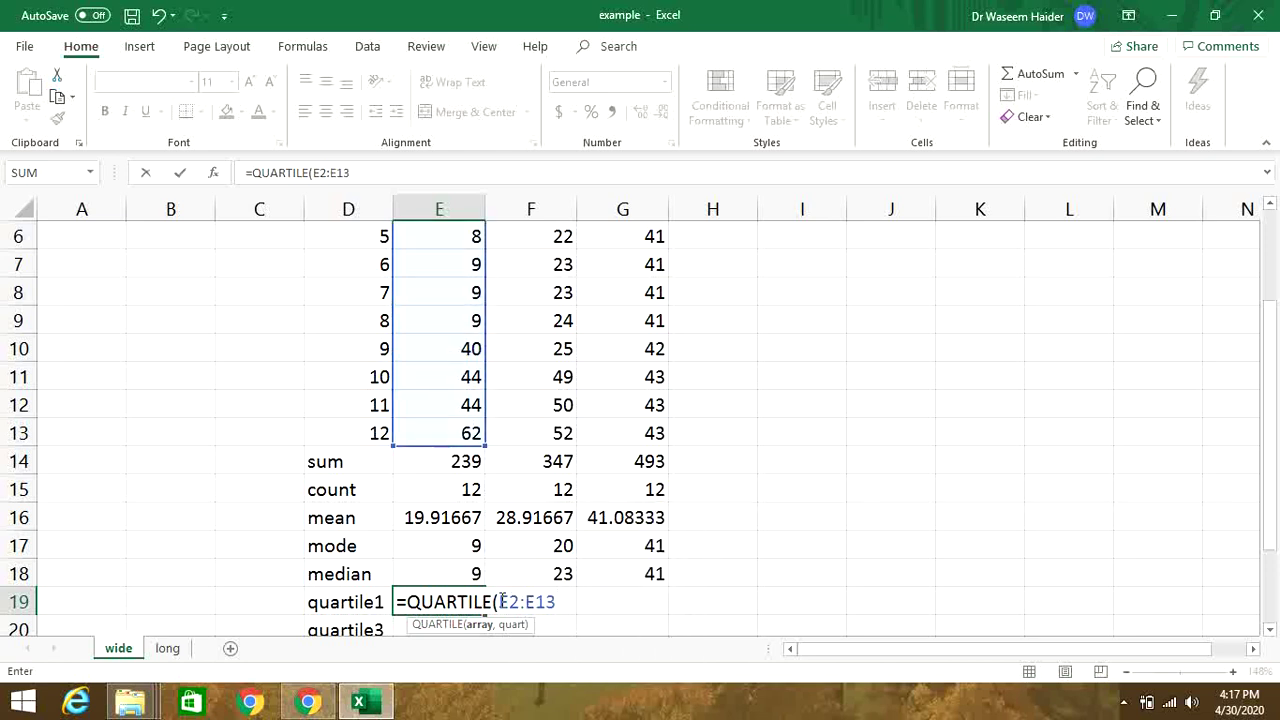
{"action": "type", "text": ","}
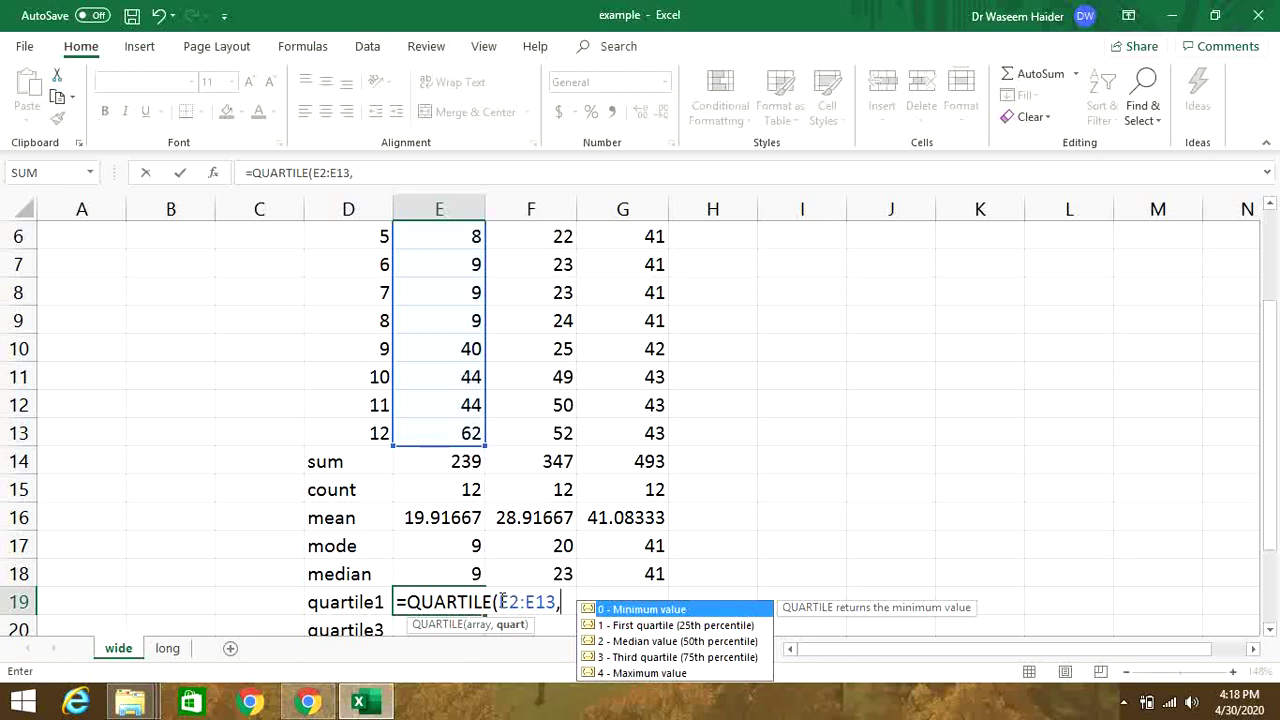
{"action": "left_click", "coordinate": [603, 627]}
{"action": "double_click", "coordinate": [600, 626]}
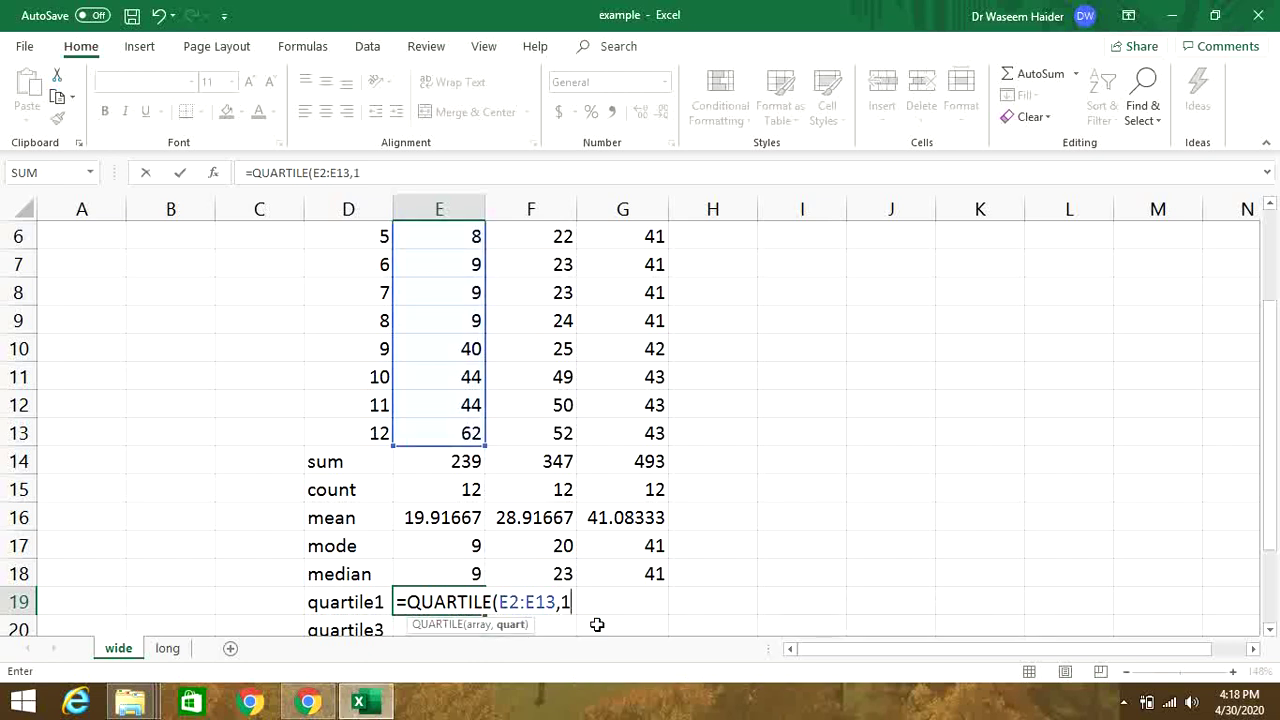
{"action": "type", "text": ")"}
{"action": "key", "text": "Return"}
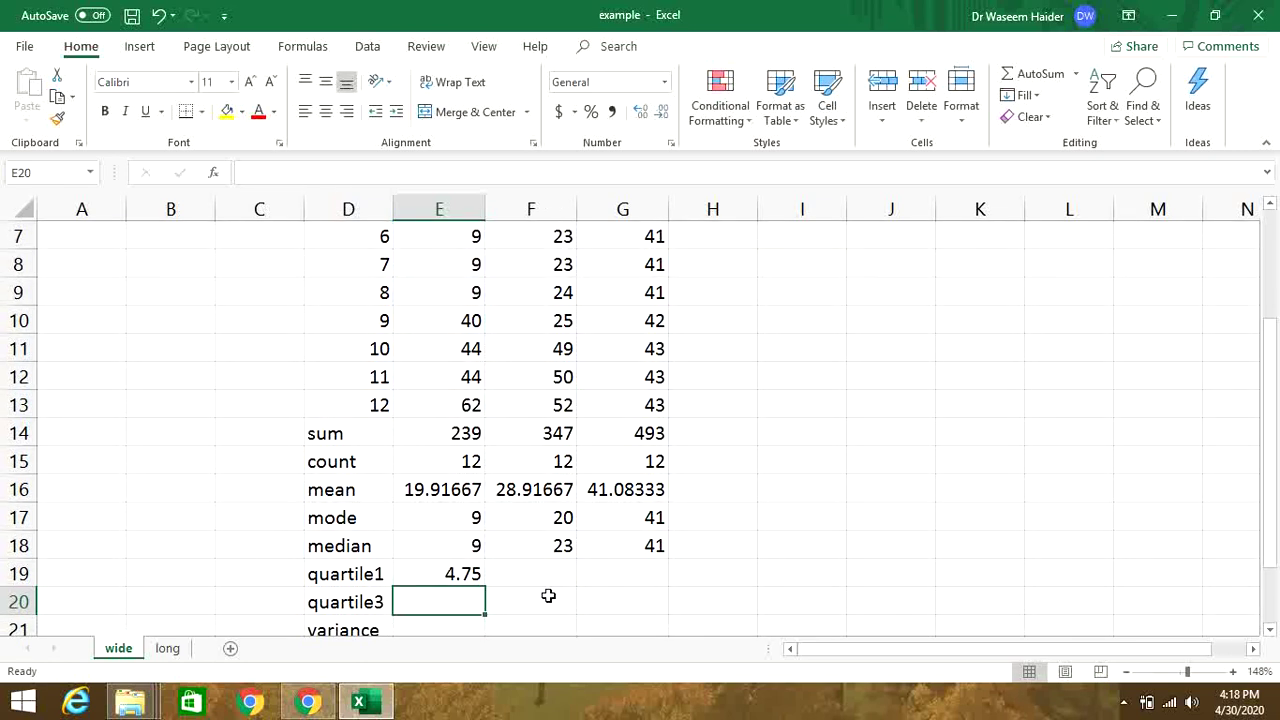
Copy the first-quartile formula from E19 across to F19:G19 for treatments B and C
{"action": "left_click", "coordinate": [474, 577]}
{"action": "left_click_drag", "start_coordinate": [482, 584], "coordinate": [547, 580]}
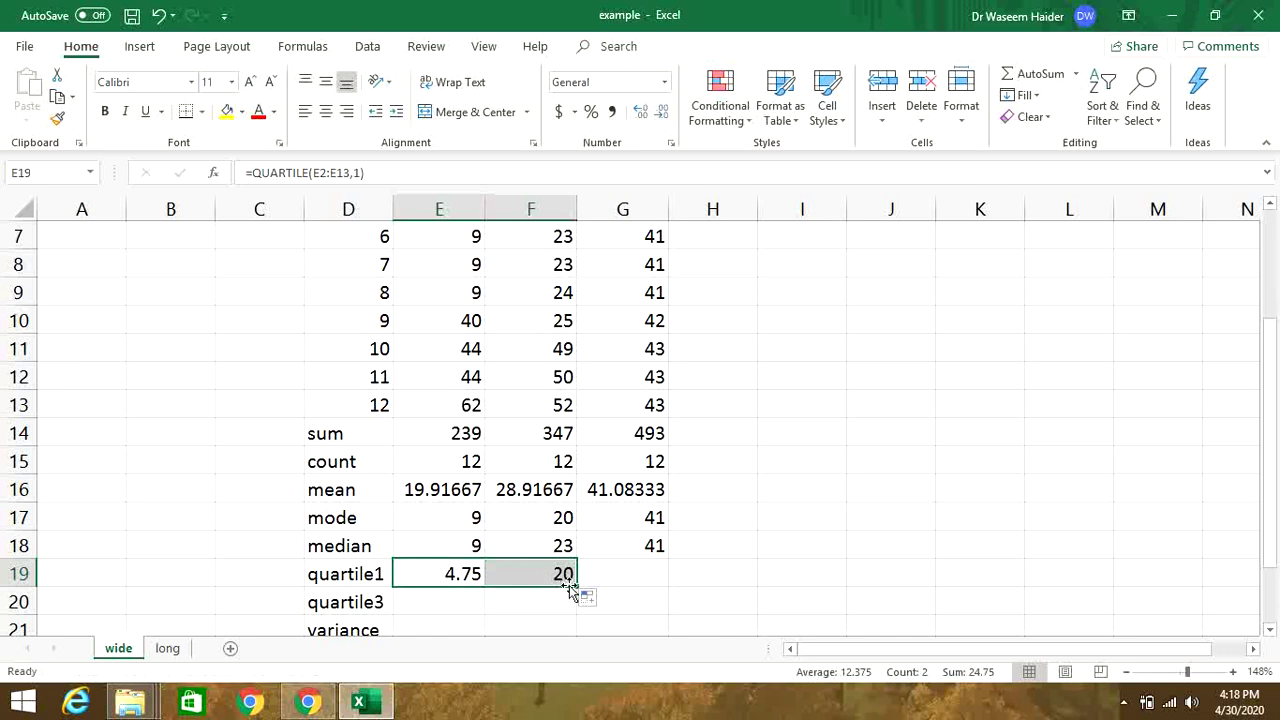
{"action": "left_click_drag", "start_coordinate": [578, 587], "coordinate": [638, 572]}
{"action": "left_click", "coordinate": [638, 573]}
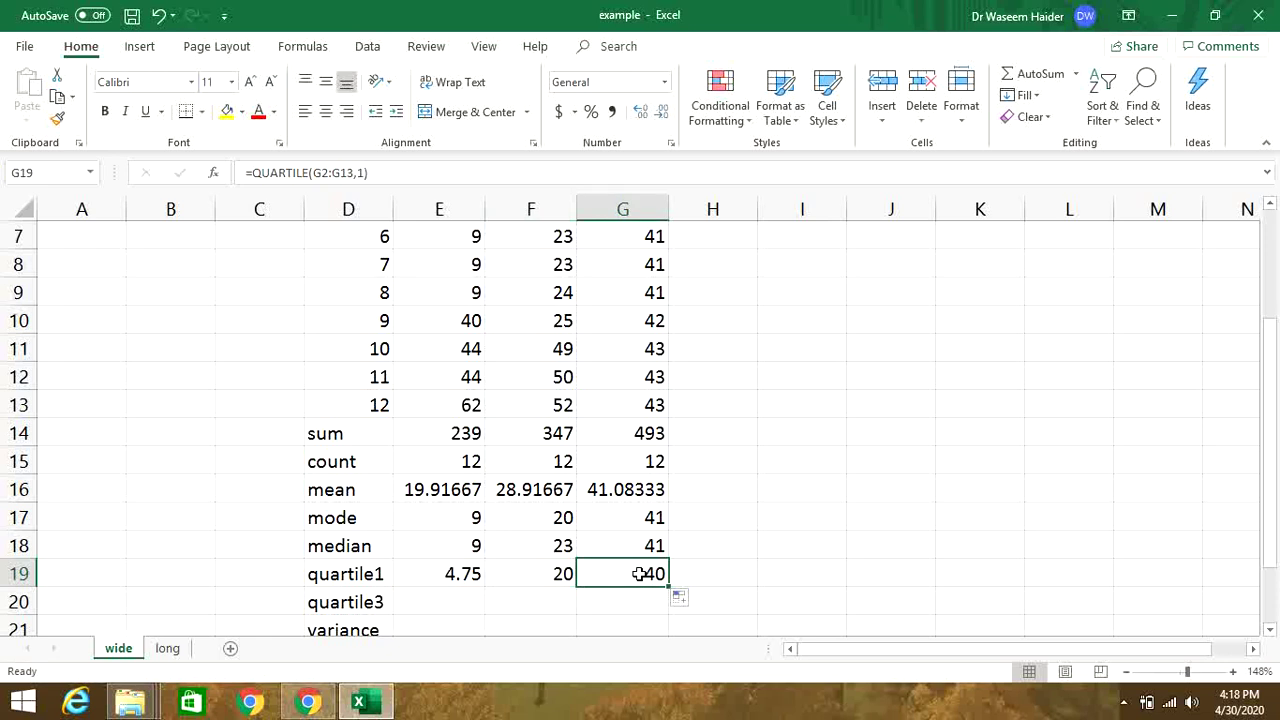
Try to copy the first-quartile formula from E19 down to E20 in the quartile3 row
{"action": "left_click", "coordinate": [471, 574]}
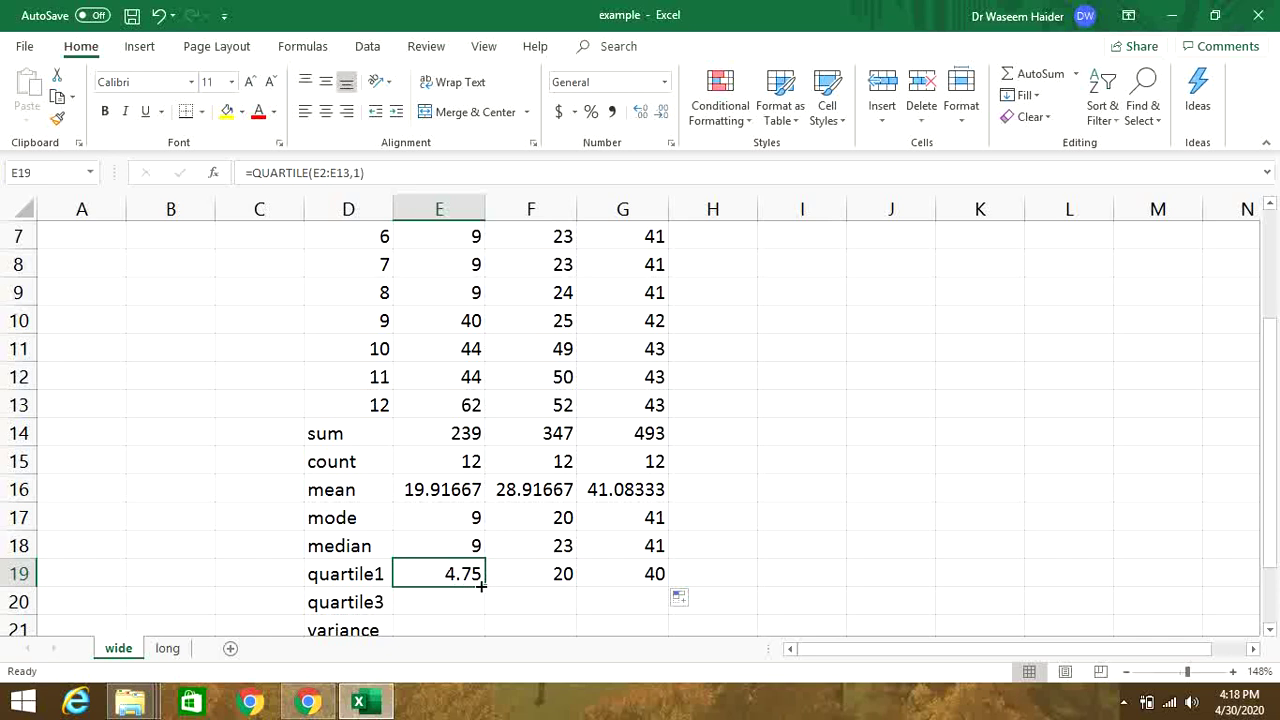
{"action": "left_click_drag", "start_coordinate": [485, 588], "coordinate": [484, 603]}
{"action": "left_click", "coordinate": [470, 601]}
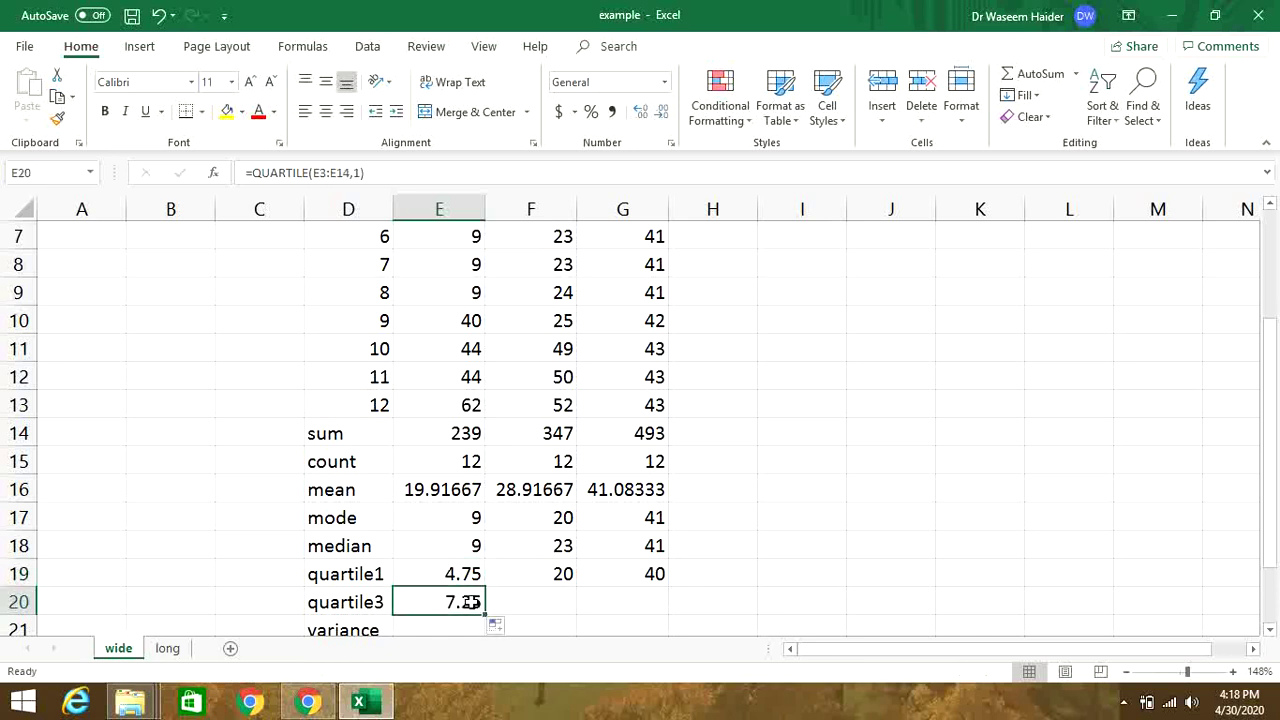
Check the data range referenced by the copied formula in E20 and clear the cell's contents
{"action": "left_click", "coordinate": [373, 172]}
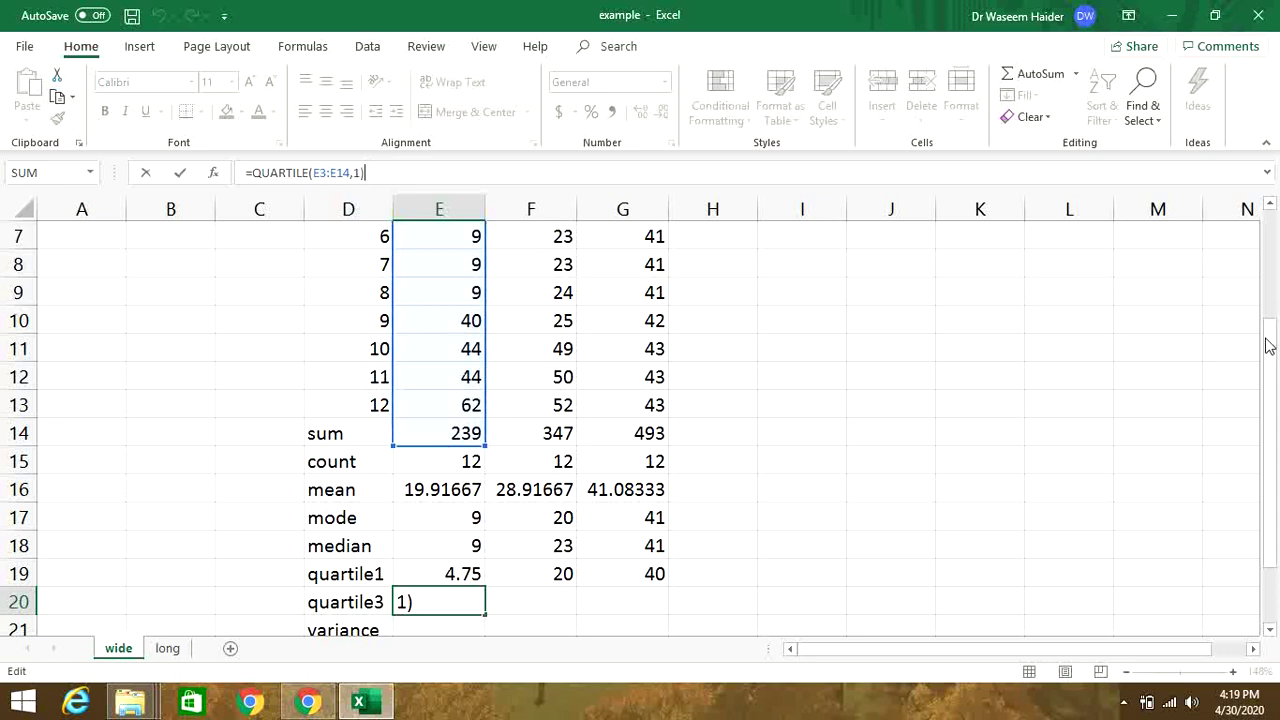
{"action": "left_click_drag", "start_coordinate": [1268, 345], "coordinate": [1266, 249]}
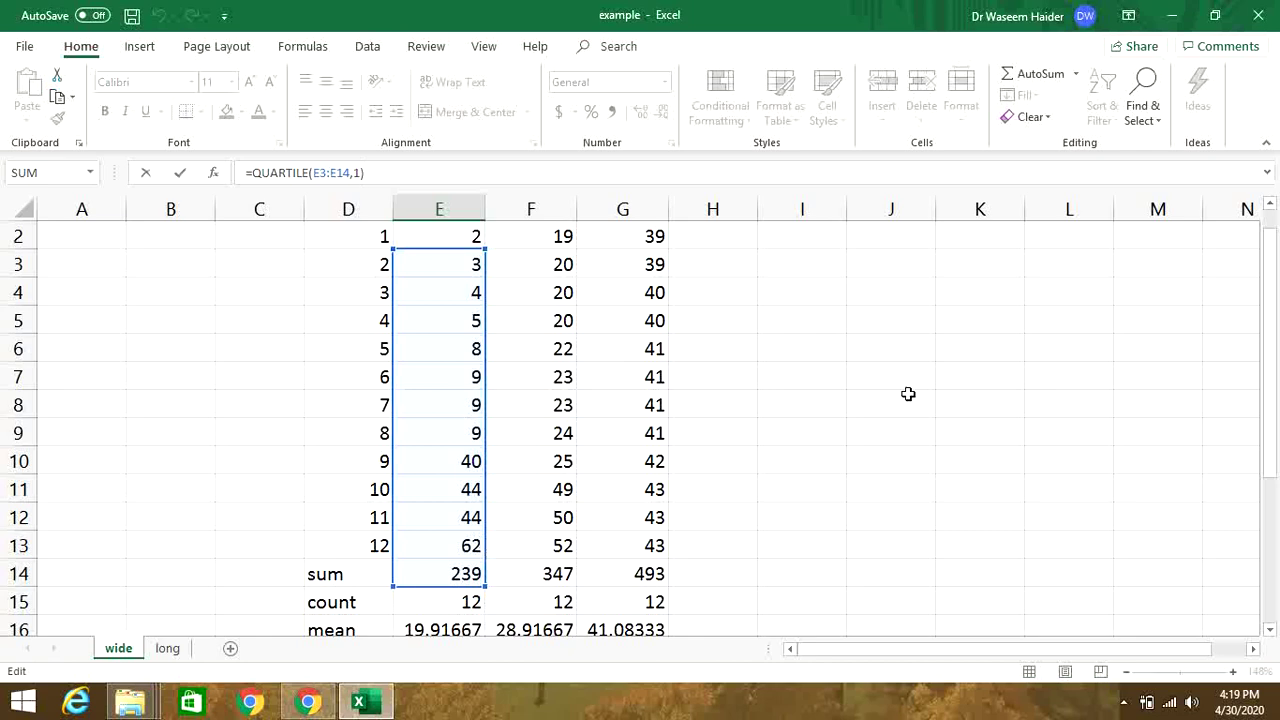
{"action": "left_click_drag", "start_coordinate": [1270, 318], "coordinate": [1268, 356]}
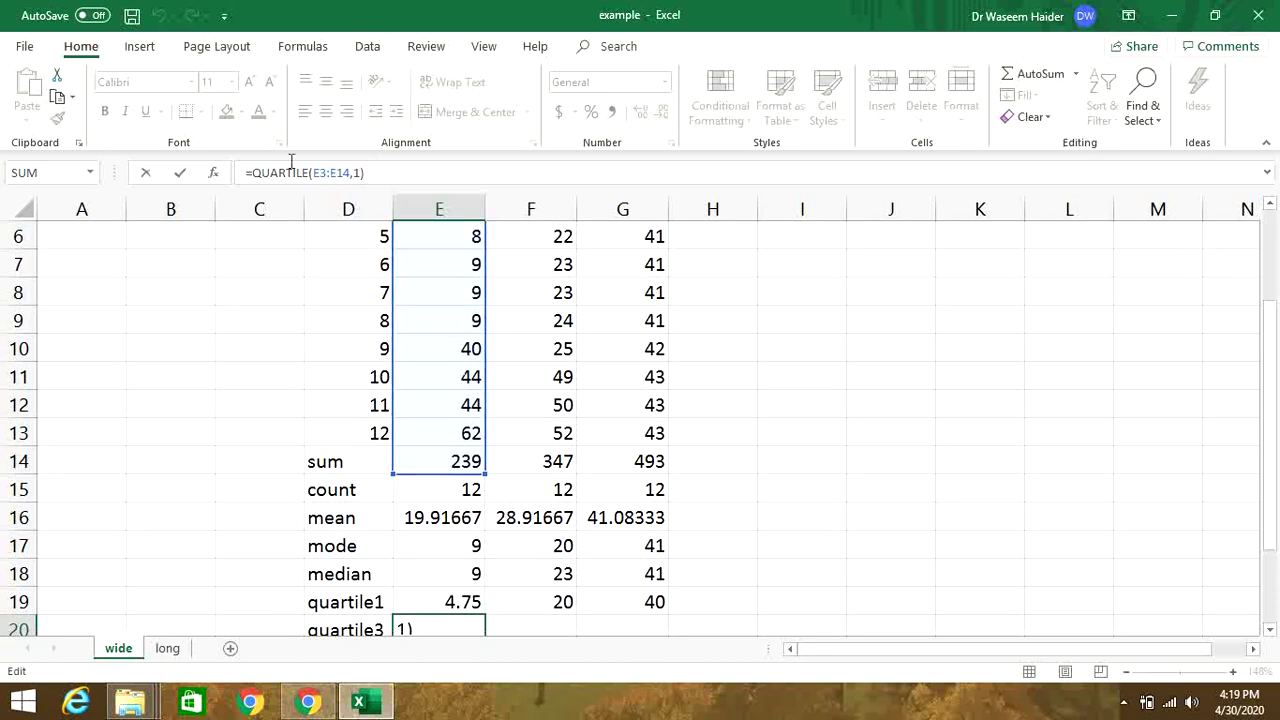
{"action": "left_click_drag", "start_coordinate": [364, 172], "coordinate": [245, 171]}
{"action": "key", "text": "BackSpace"}
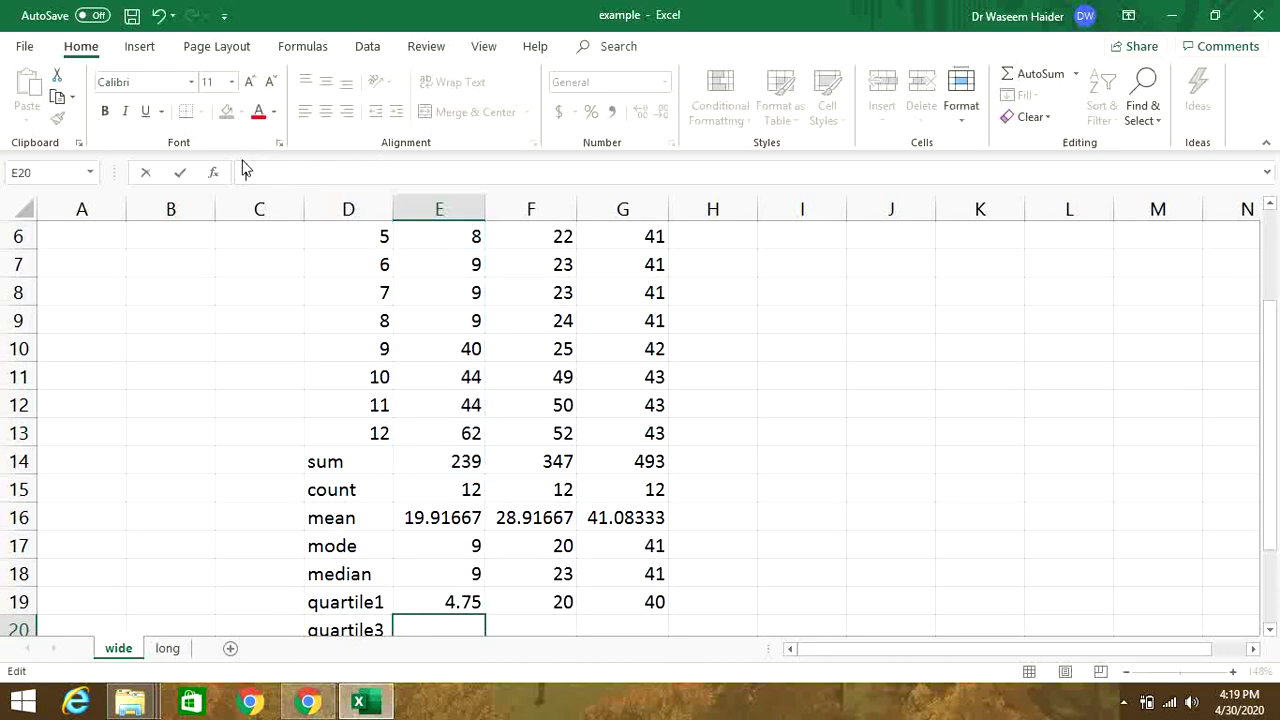
Make the column references absolute in E19's first-quartile formula so it reads =QUARTILE($E2:$E13,1)
{"action": "left_click", "coordinate": [442, 598]}
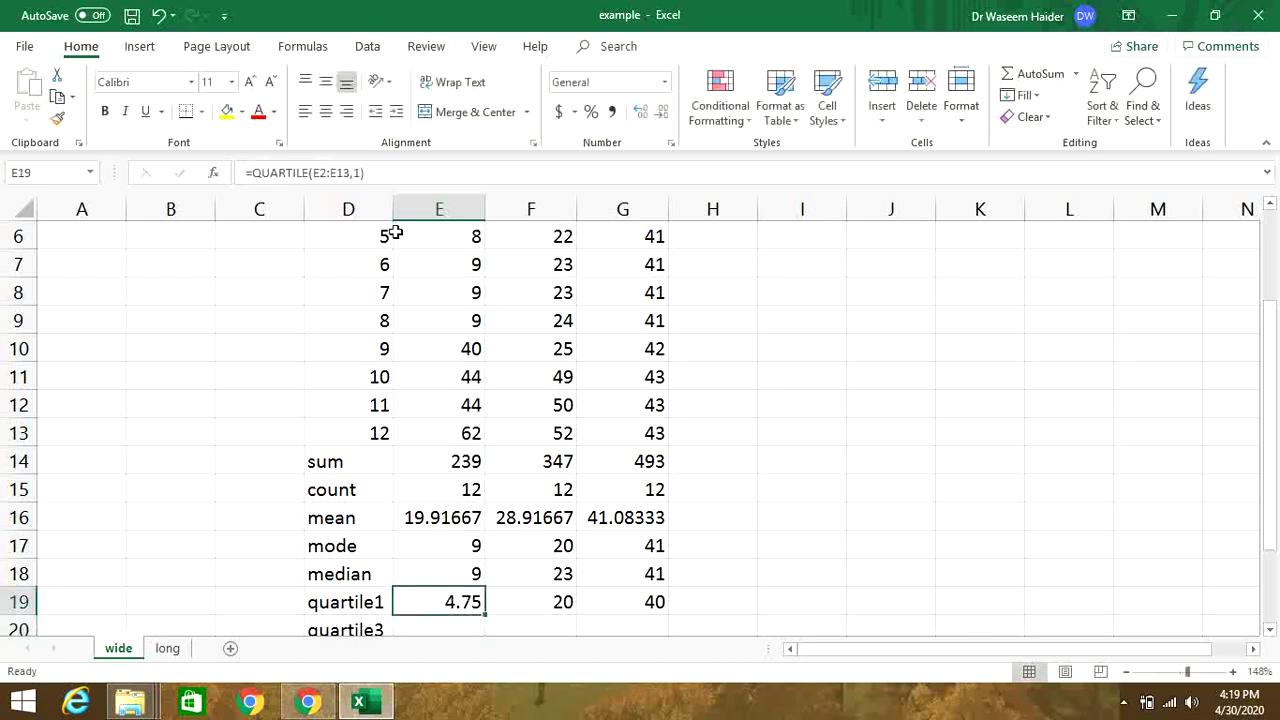
{"action": "left_click", "coordinate": [313, 172]}
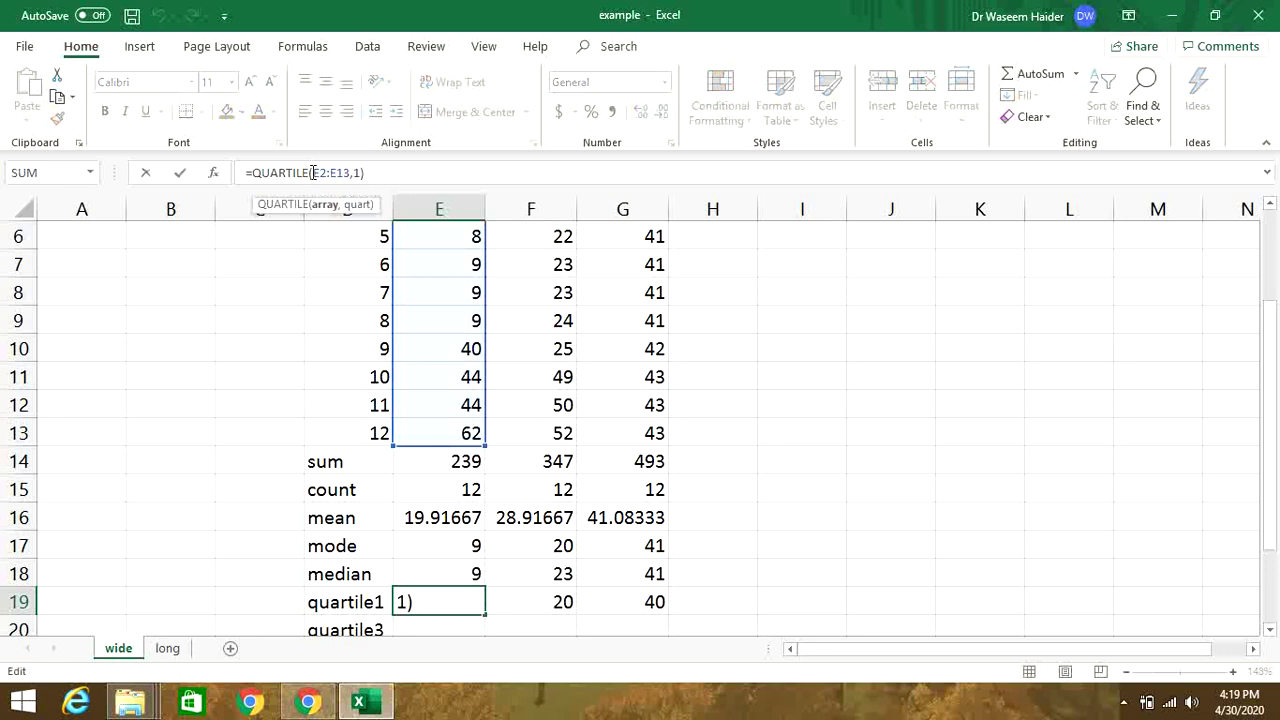
{"action": "key", "text": "Left"}
{"action": "key", "text": "Left"}
{"action": "type", "text": "$"}
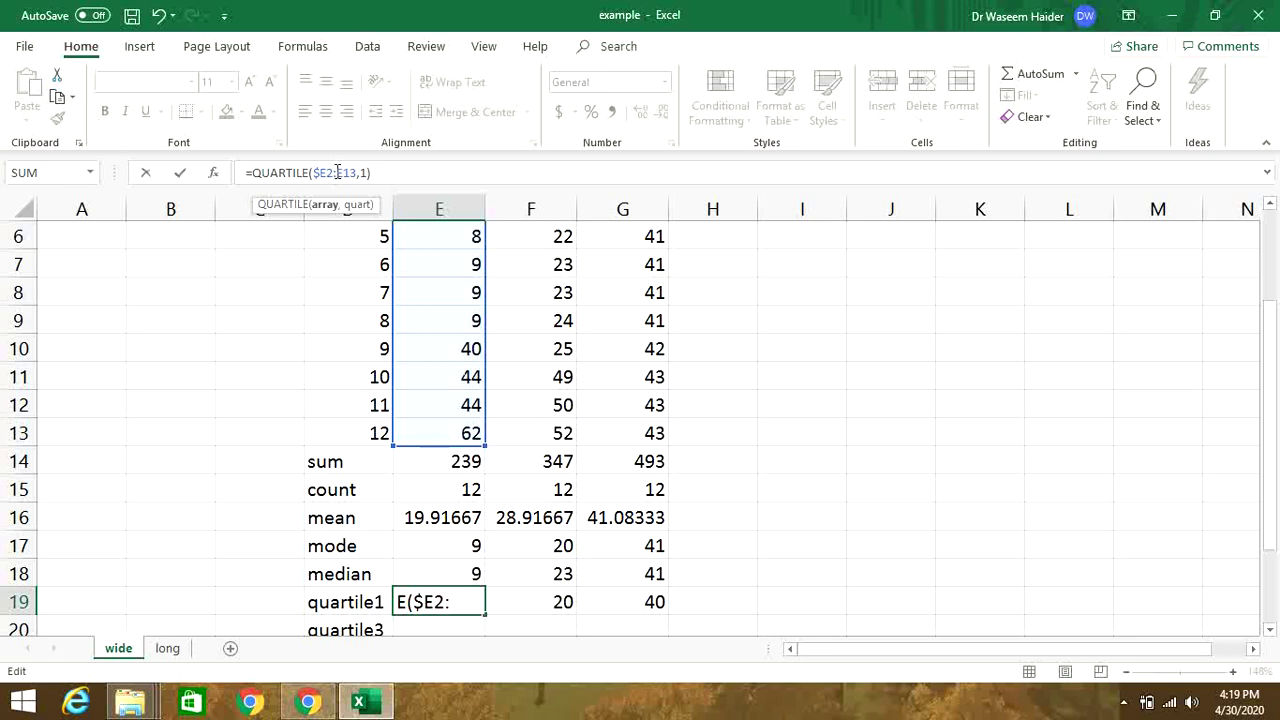
{"action": "left_click", "coordinate": [338, 172]}
{"action": "type", "text": "$"}
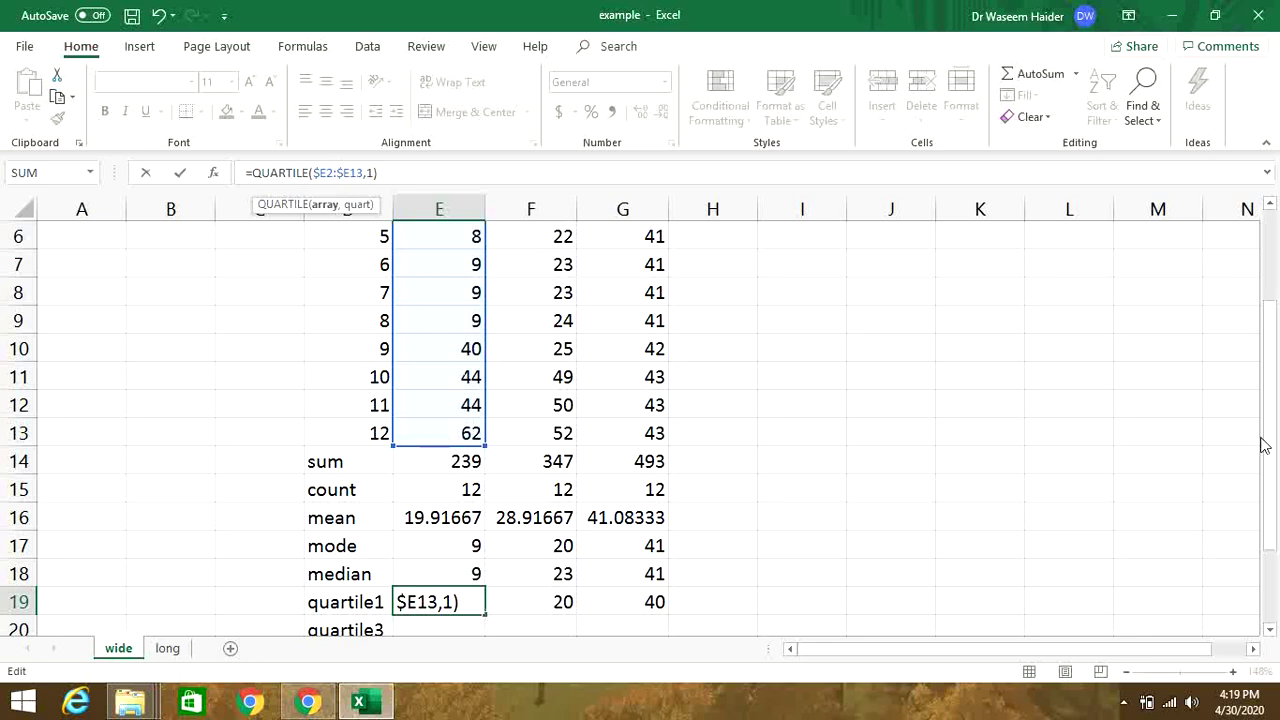
{"action": "left_click_drag", "start_coordinate": [1267, 447], "coordinate": [1268, 466]}
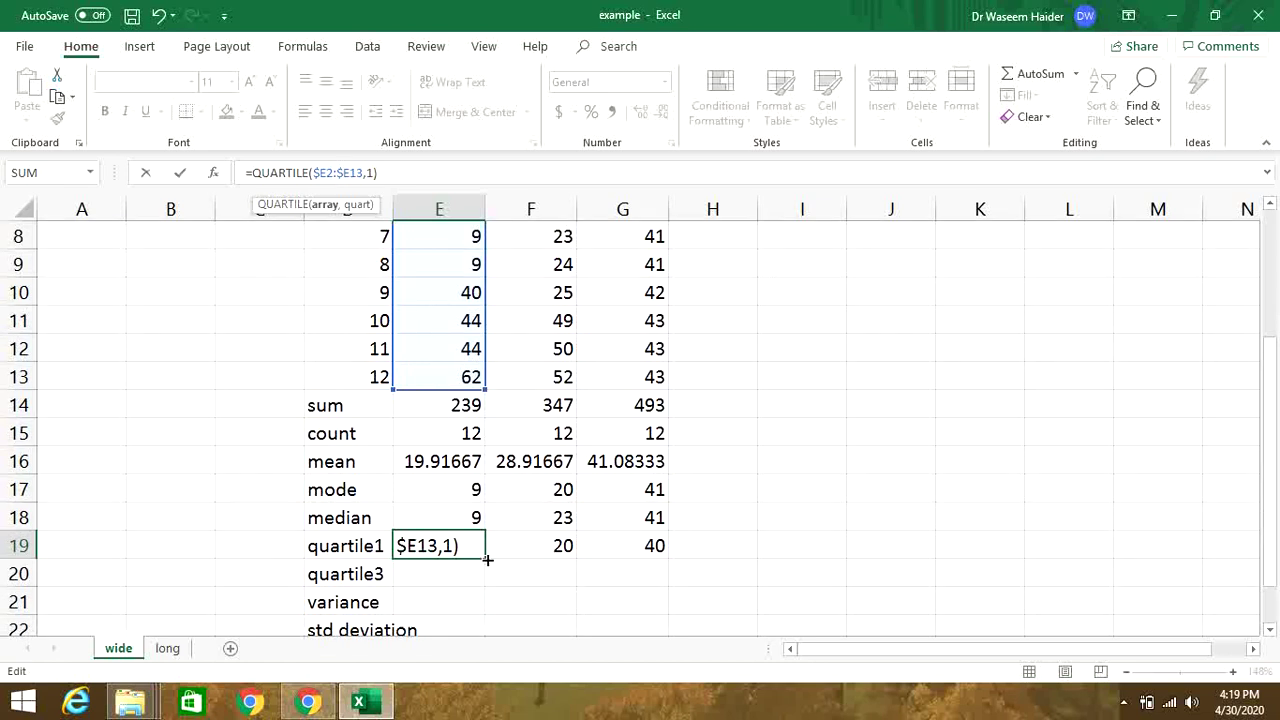
{"action": "key", "text": "Return"}
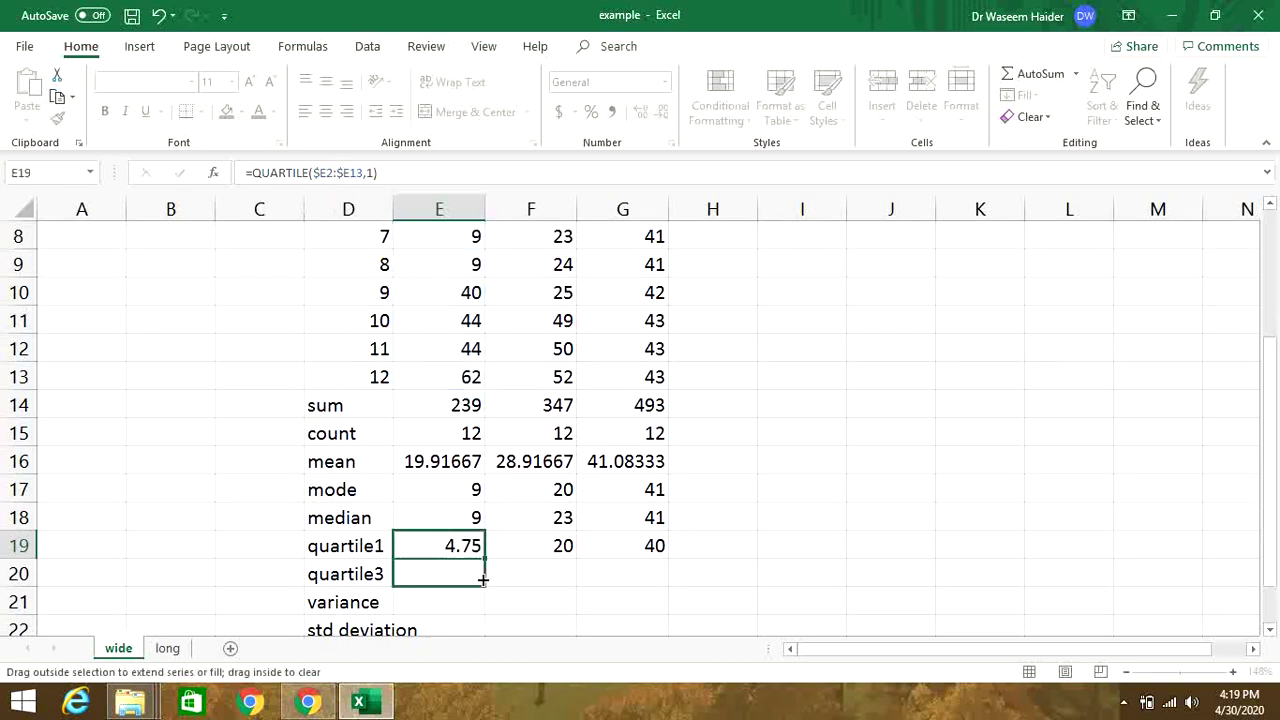
Try to copy the column-locked quartile formula from E19 down to E20 and check its referenced range
{"action": "left_click_drag", "start_coordinate": [483, 582], "coordinate": [480, 585]}
{"action": "left_click", "coordinate": [474, 575]}
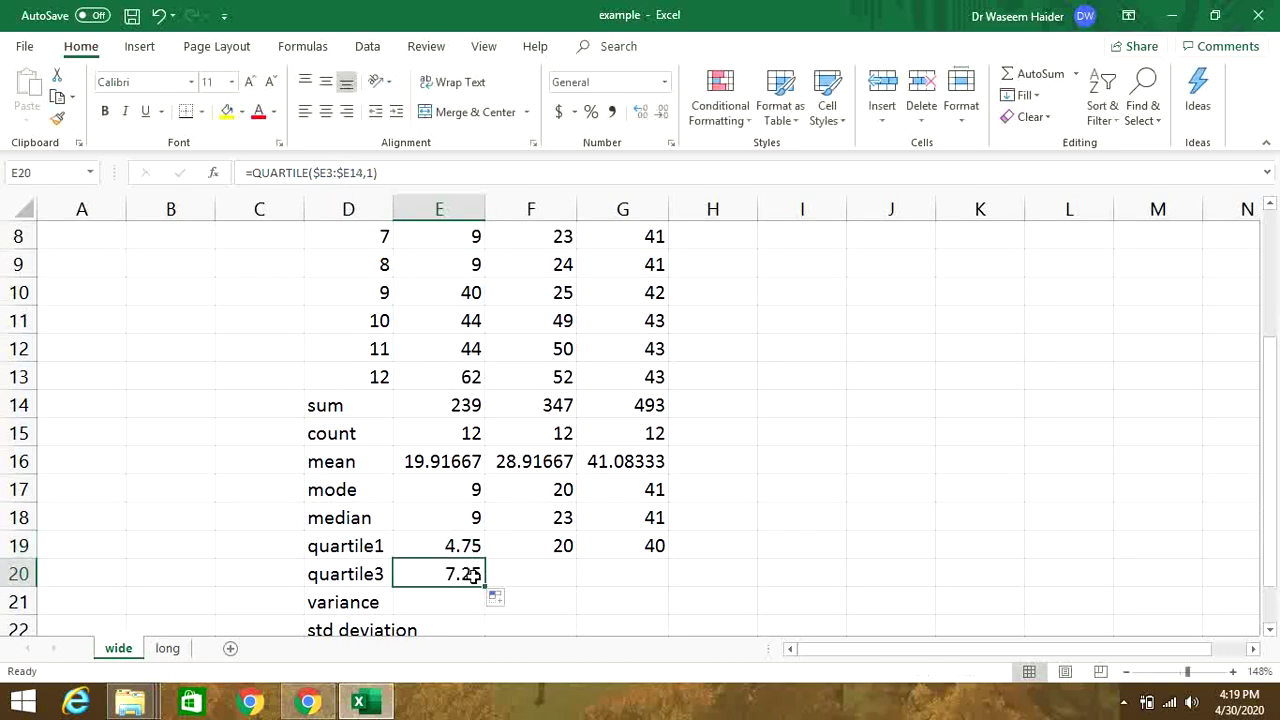
{"action": "left_click", "coordinate": [391, 168]}
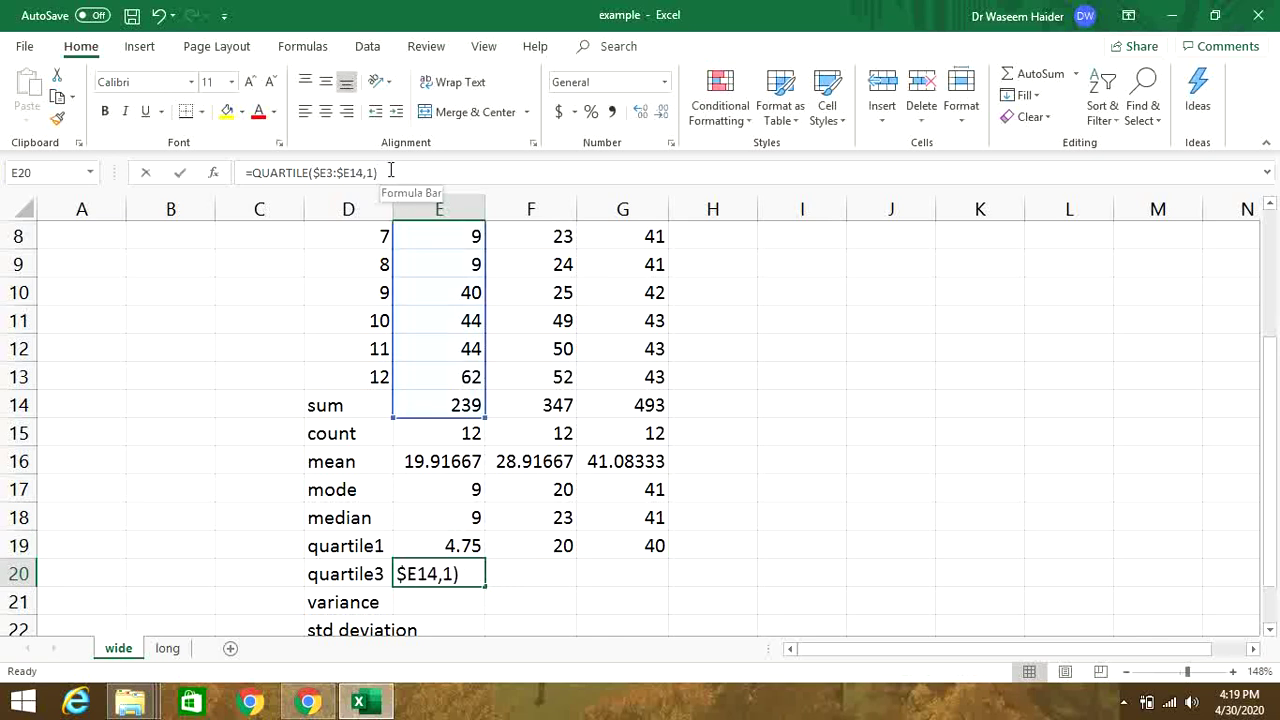
Change E19's formula to =QUARTILE(E$2:E$13,1), locking the row references instead of the column references
{"action": "left_click", "coordinate": [471, 543]}
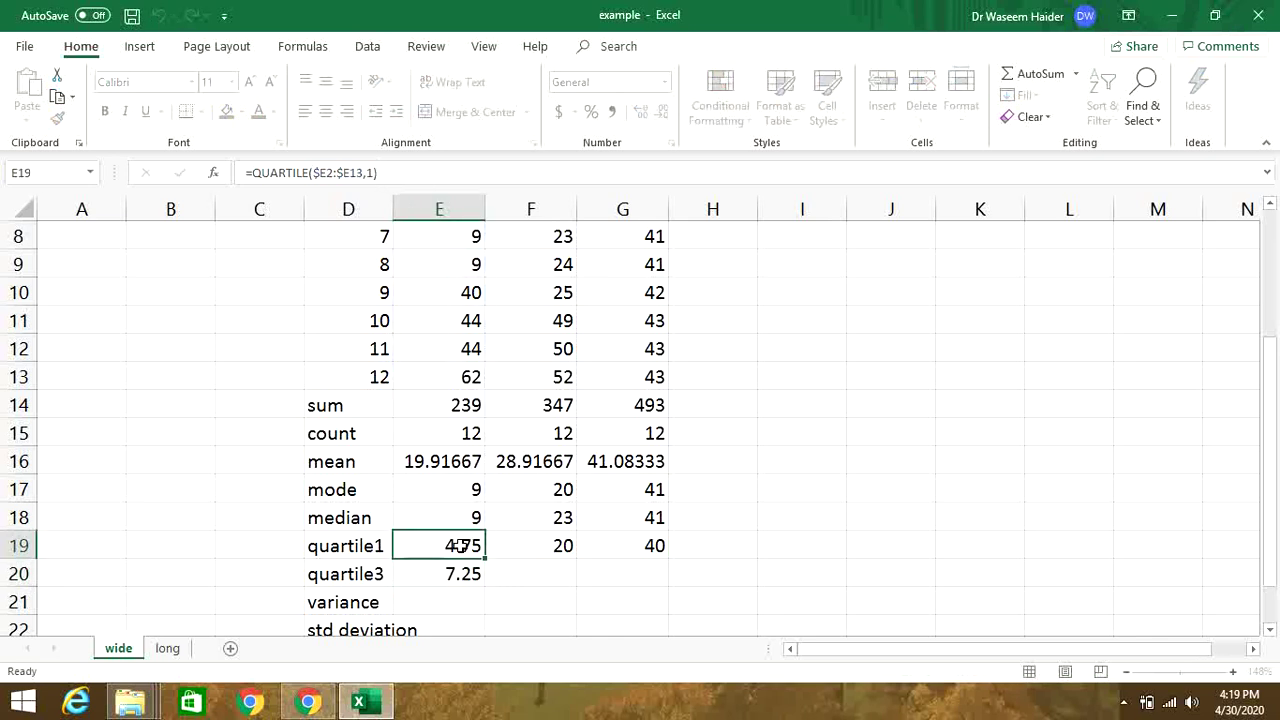
{"action": "left_click", "coordinate": [314, 172]}
{"action": "key", "text": "Delete"}
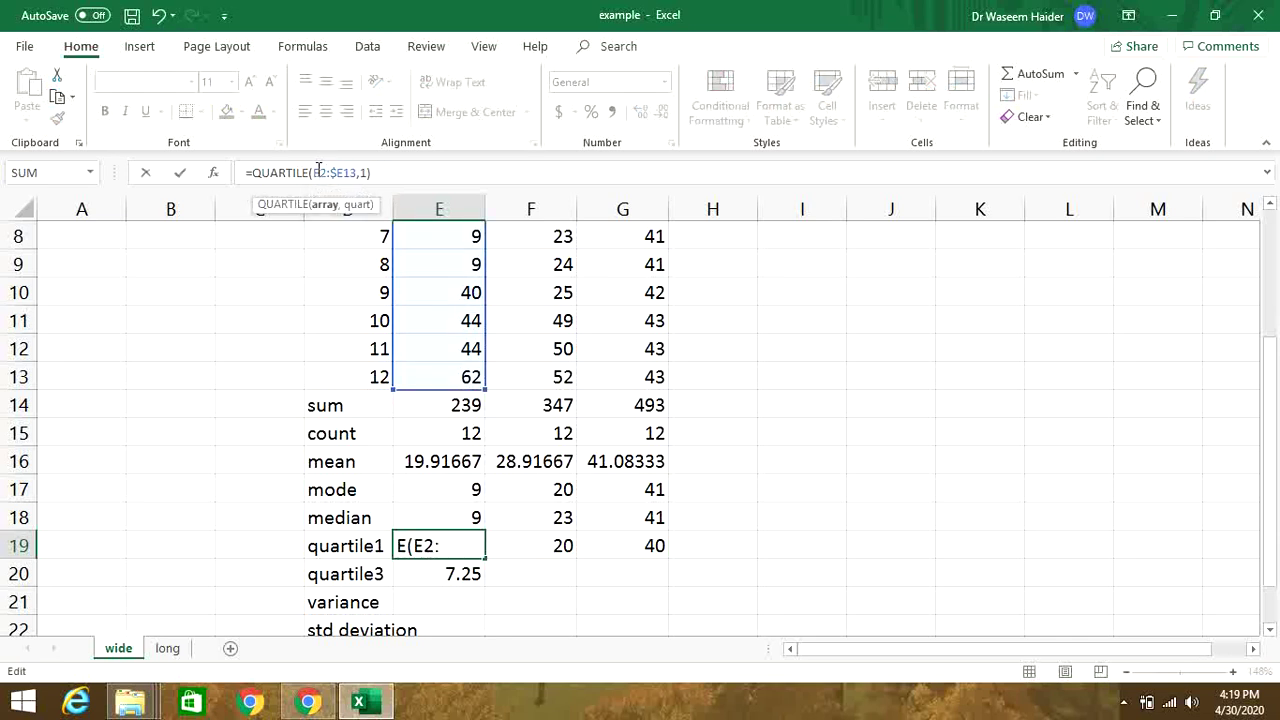
{"action": "left_click", "coordinate": [319, 172]}
{"action": "type", "text": "$"}
{"action": "left_click", "coordinate": [344, 172]}
{"action": "key", "text": "BackSpace"}
{"action": "left_click", "coordinate": [344, 172]}
{"action": "type", "text": "$"}
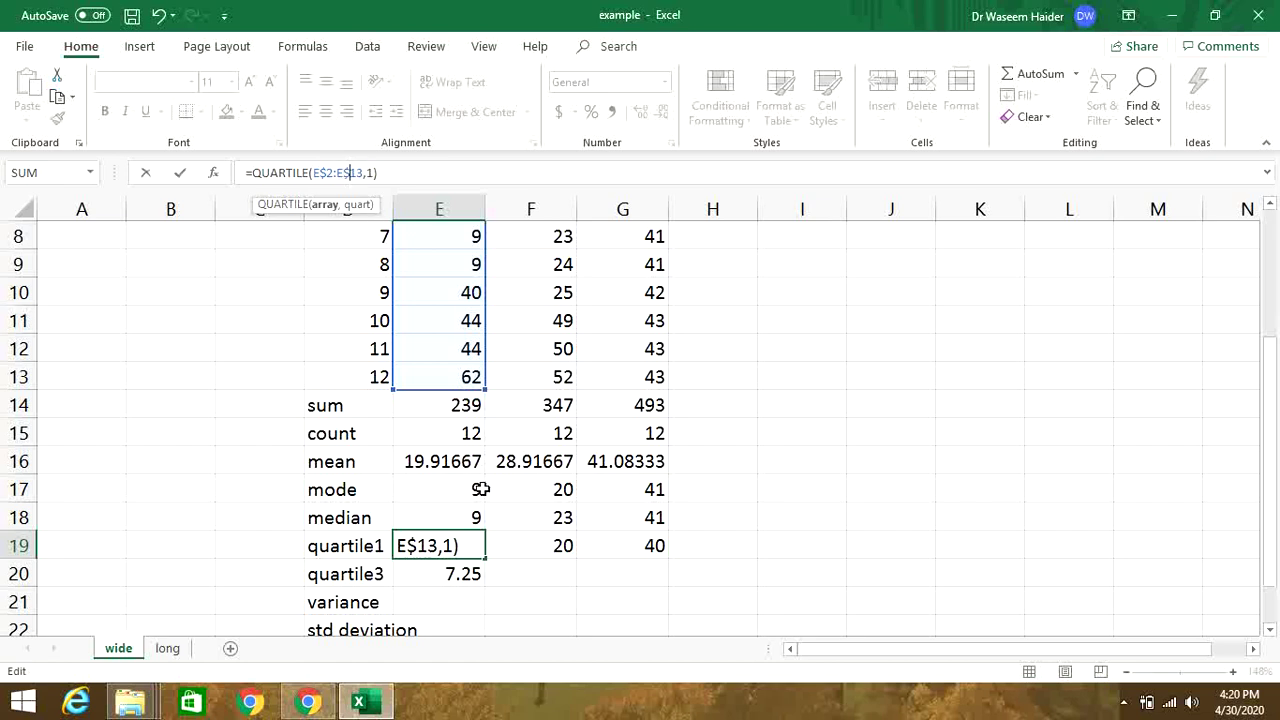
{"action": "key", "text": "Return"}
Copy the row-locked quartile formula from E19 down to E20 for the quartile3 row
{"action": "left_click", "coordinate": [466, 536]}
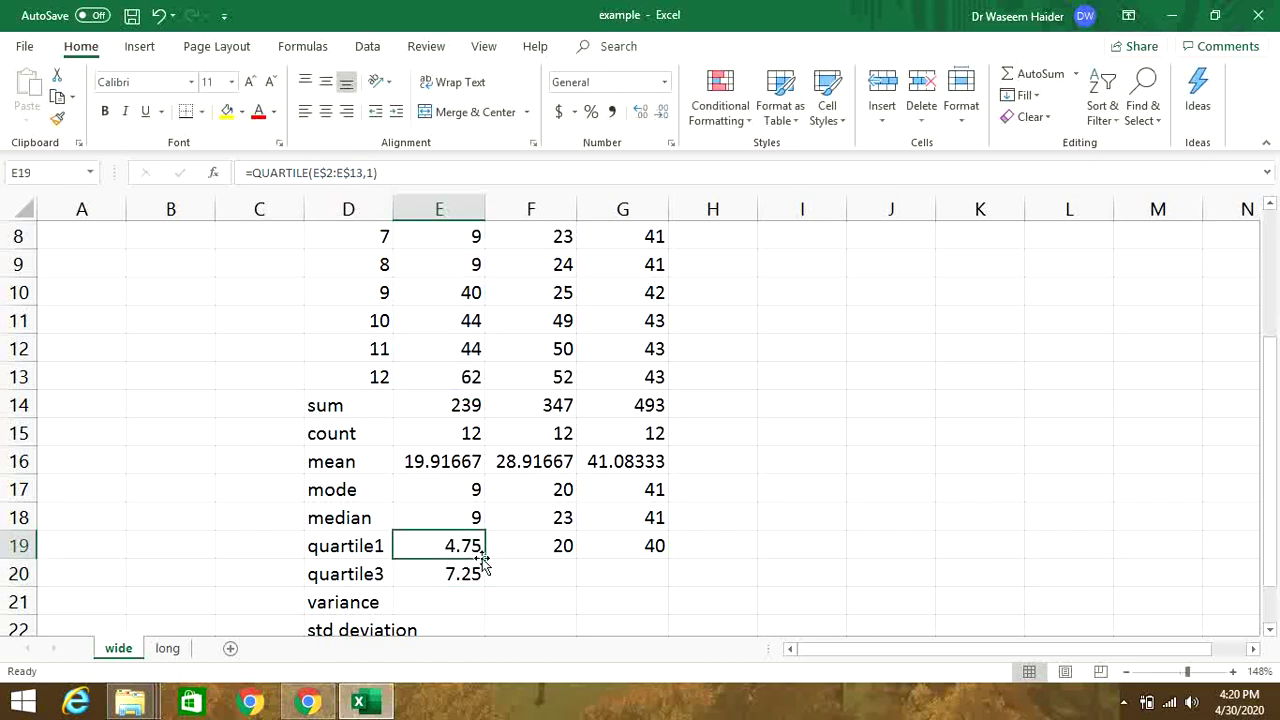
{"action": "left_click_drag", "start_coordinate": [484, 561], "coordinate": [469, 576]}
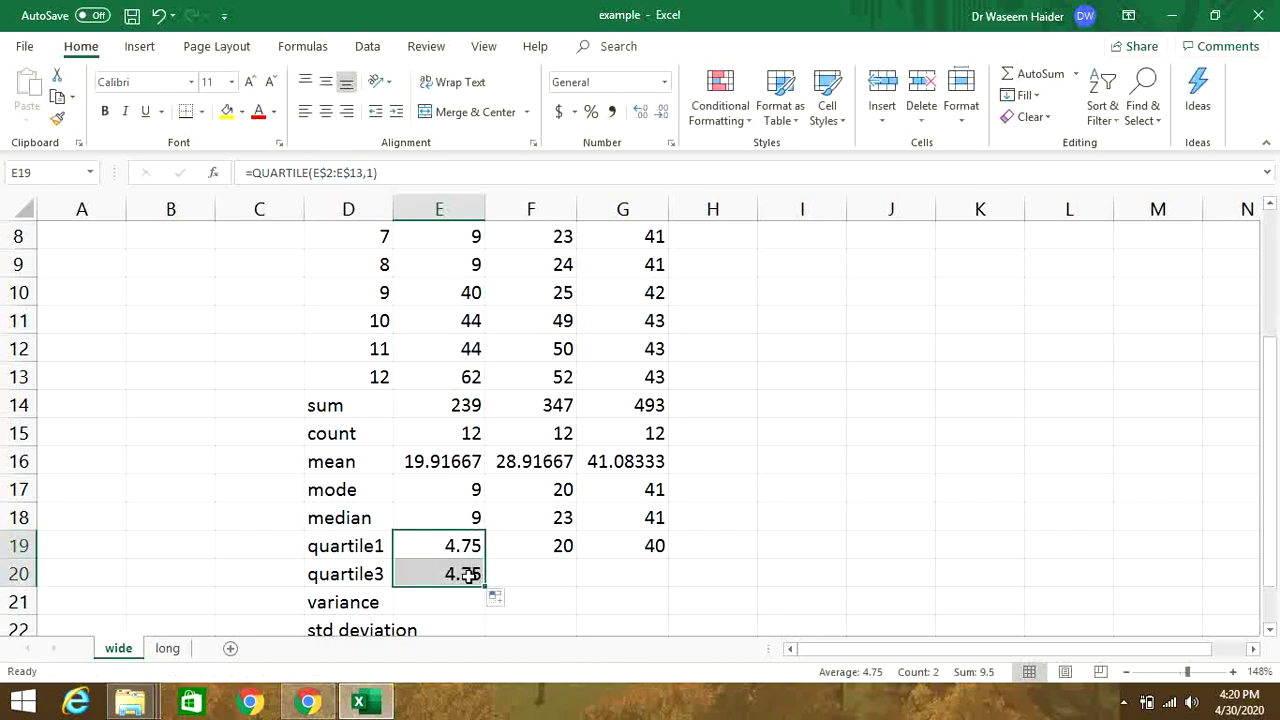
{"action": "left_click", "coordinate": [469, 576]}
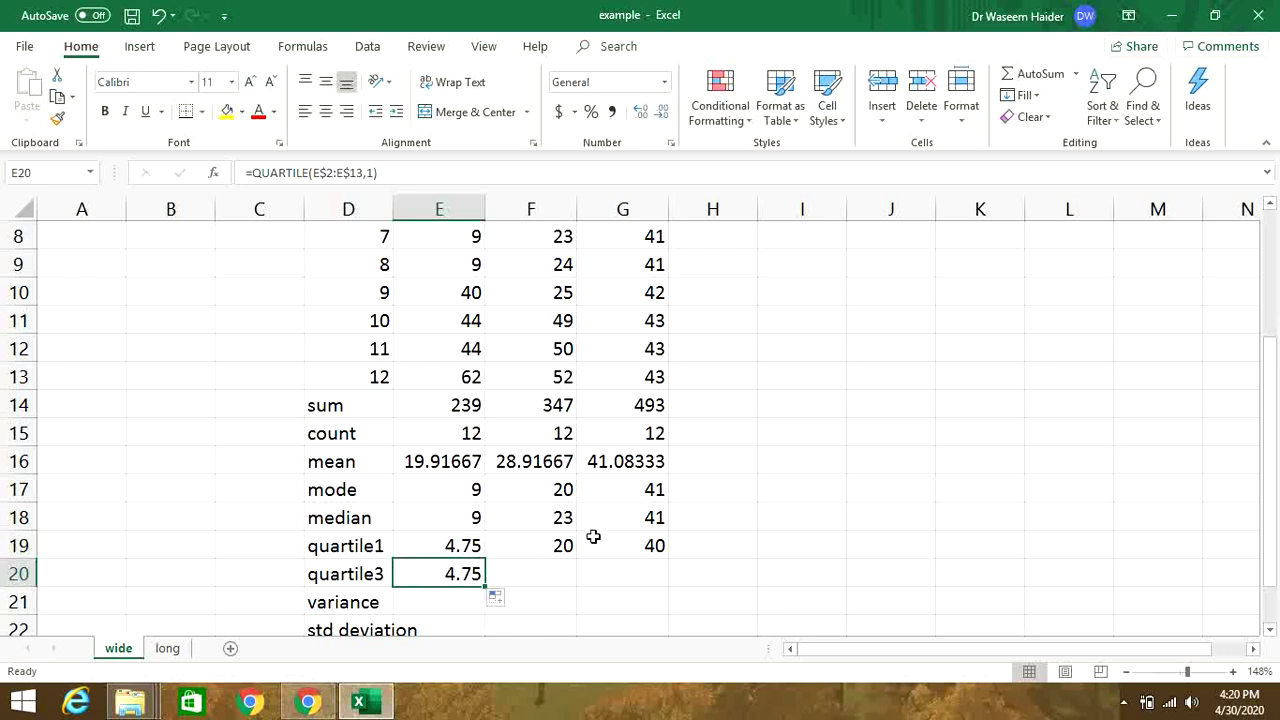
Examine which treatment A cells the row-locked first-quartile formula in E19 refers to
{"action": "left_click", "coordinate": [474, 540]}
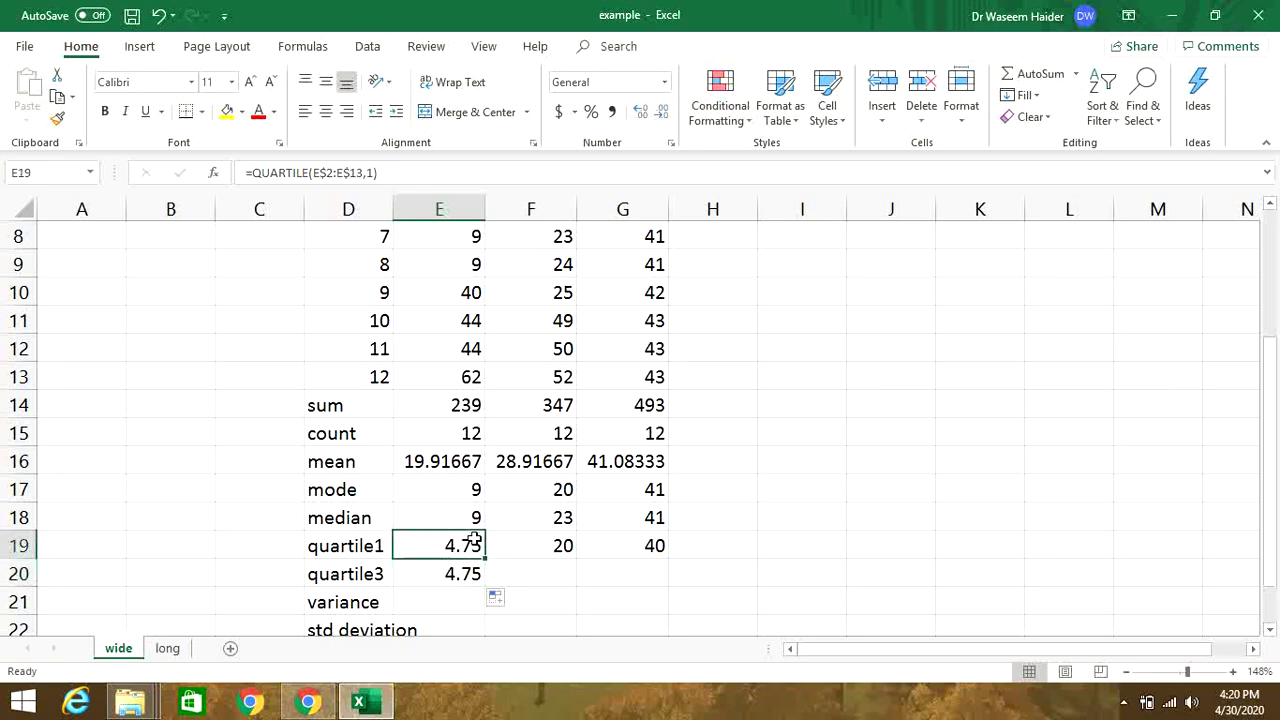
{"action": "left_click_drag", "start_coordinate": [1272, 428], "coordinate": [1257, 238]}
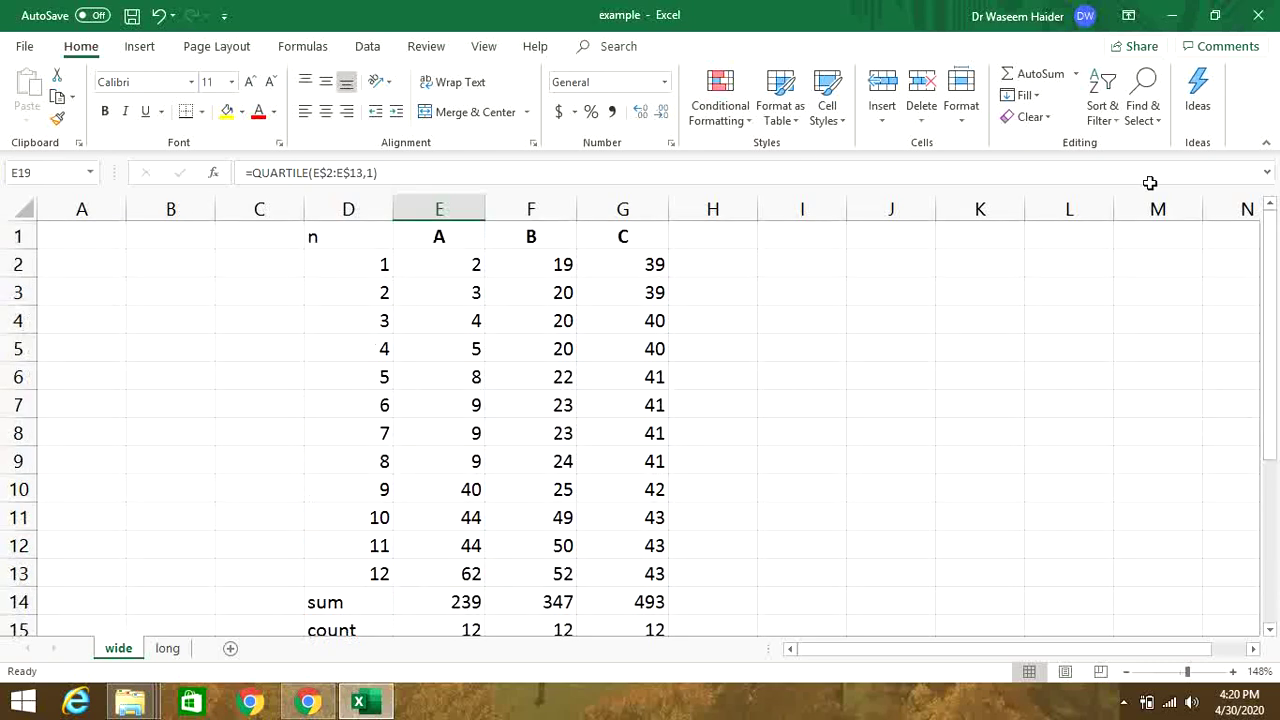
{"action": "left_click", "coordinate": [421, 173]}
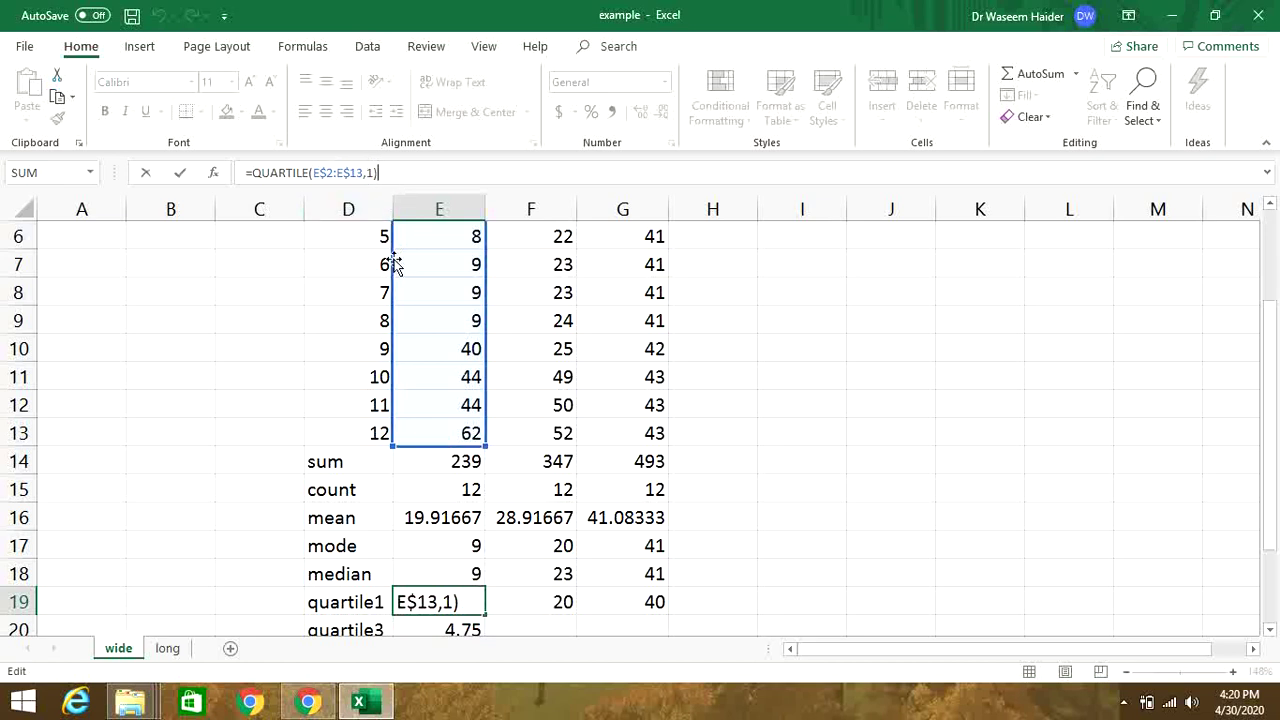
{"action": "left_click_drag", "start_coordinate": [1272, 358], "coordinate": [1263, 262]}
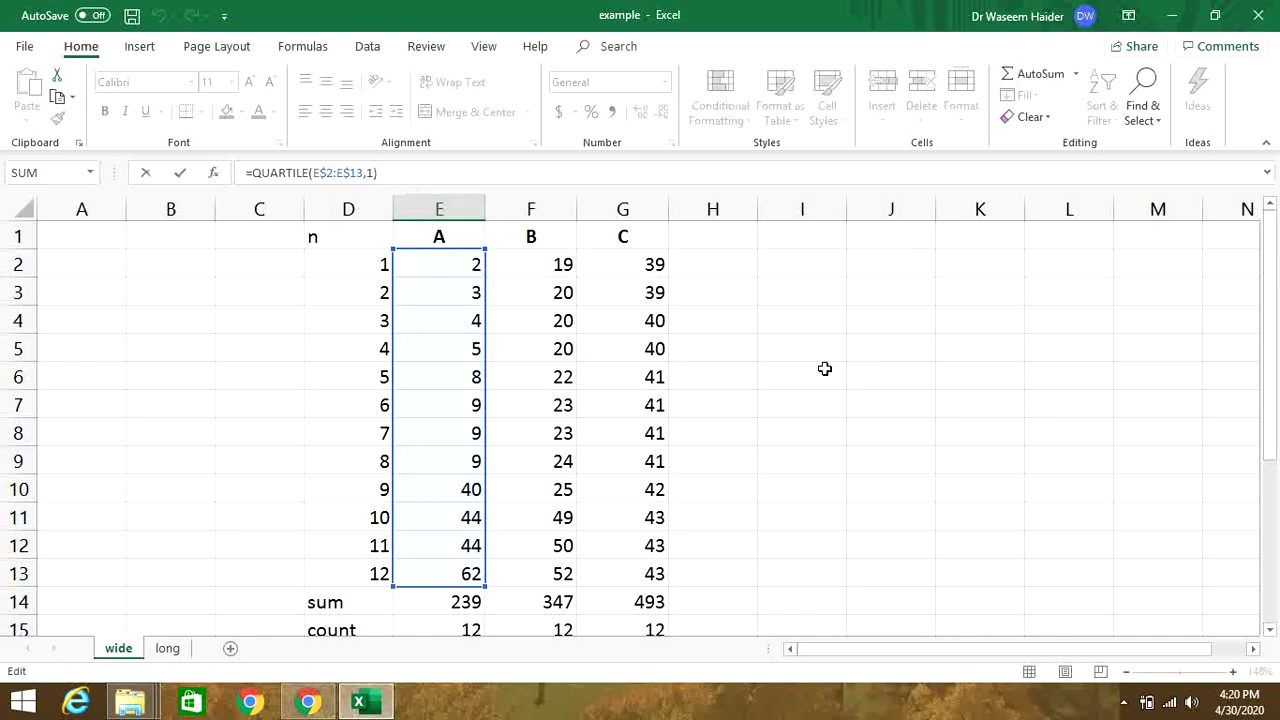
{"action": "left_click_drag", "start_coordinate": [1277, 325], "coordinate": [1272, 441]}
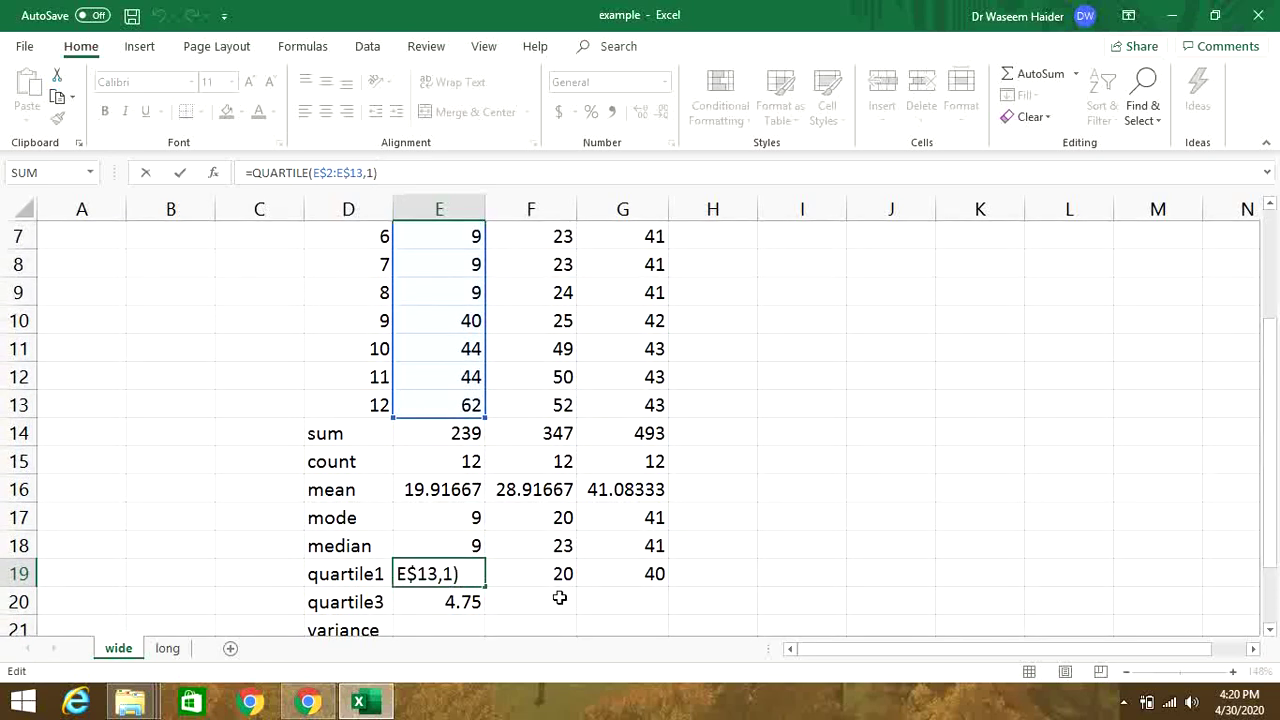
{"action": "key", "text": "Return"}
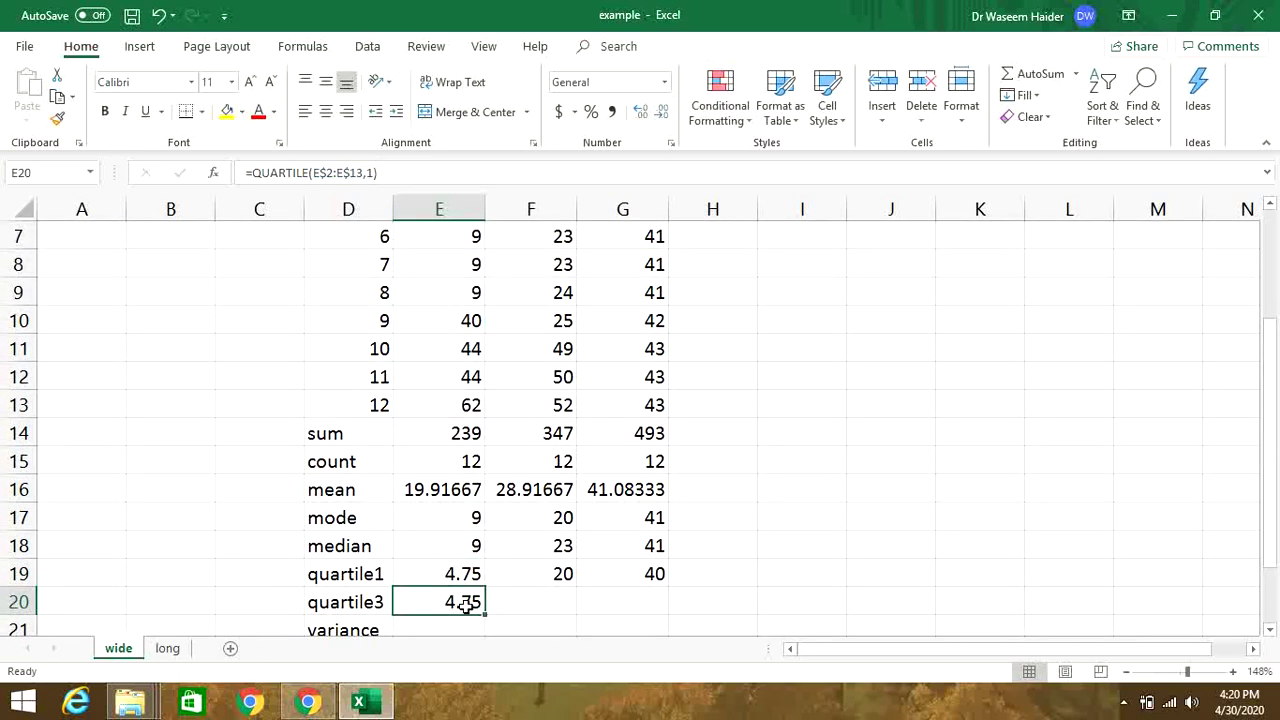
Change the formula in E20 to =QUARTILE(E$2:E$13,3) to calculate the third quartile of treatment A
{"action": "left_click", "coordinate": [410, 173]}
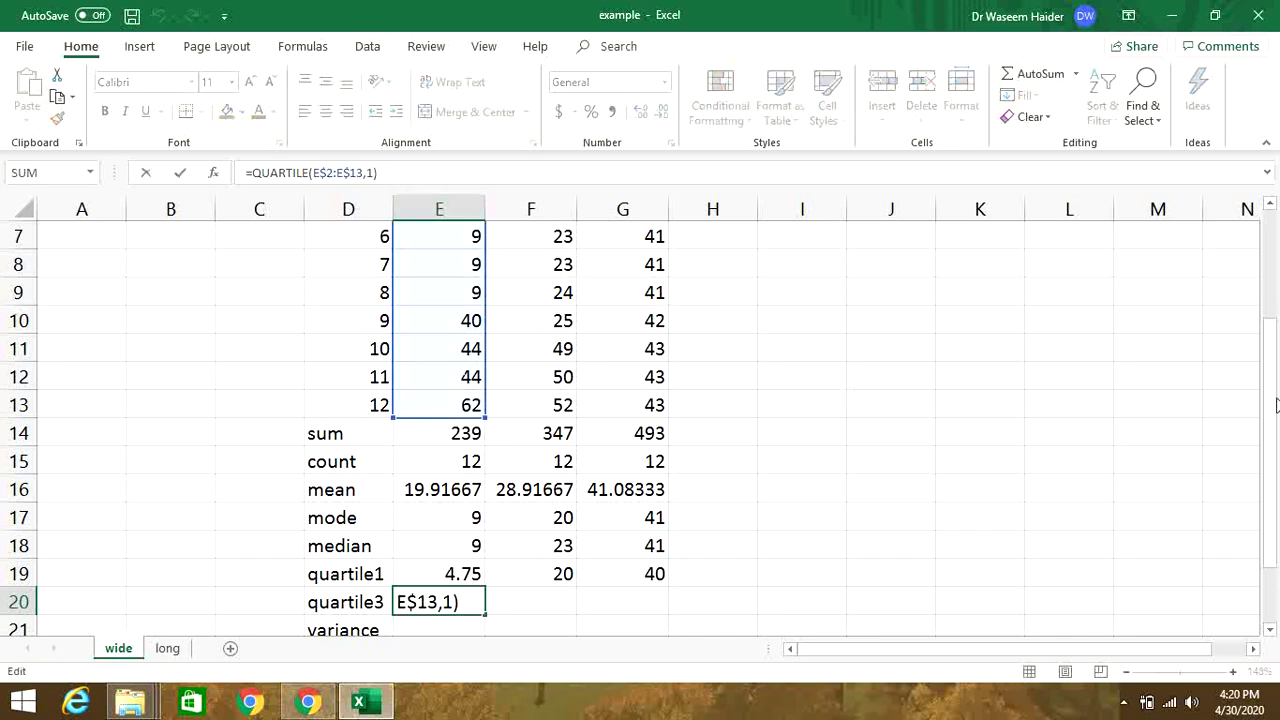
{"action": "left_click_drag", "start_coordinate": [1275, 404], "coordinate": [1268, 258]}
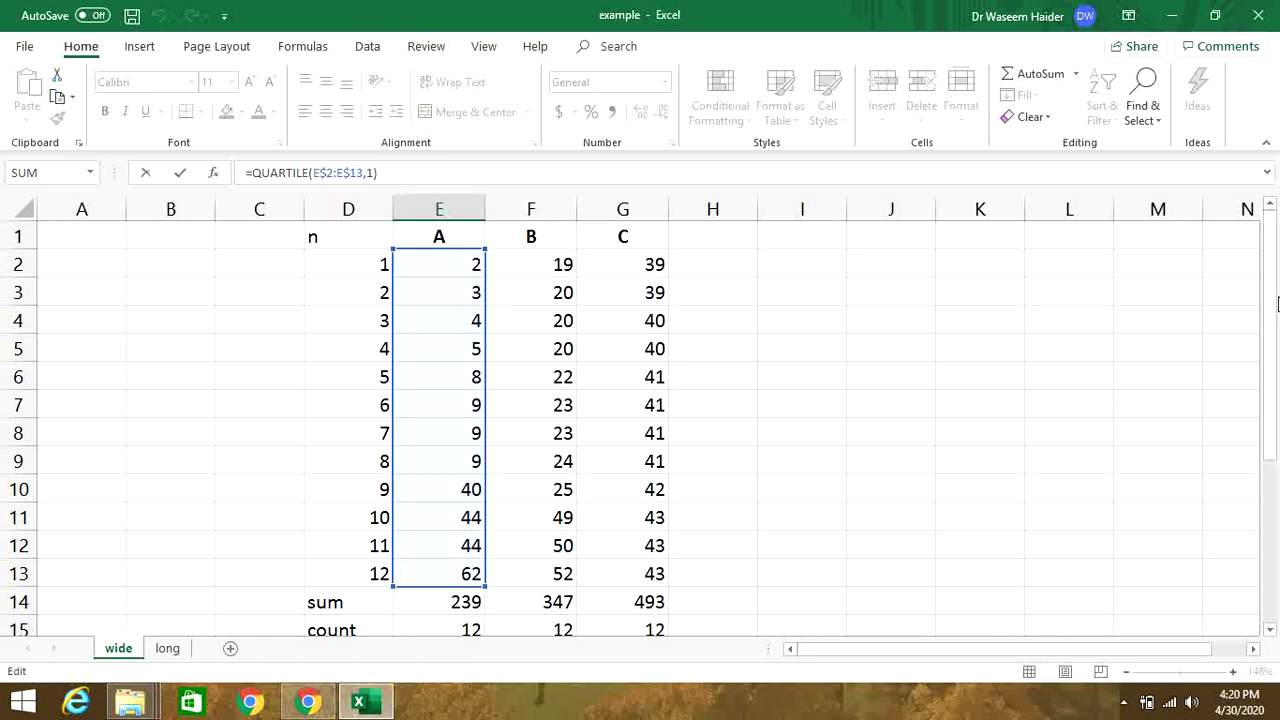
{"action": "left_click_drag", "start_coordinate": [1274, 304], "coordinate": [1274, 396]}
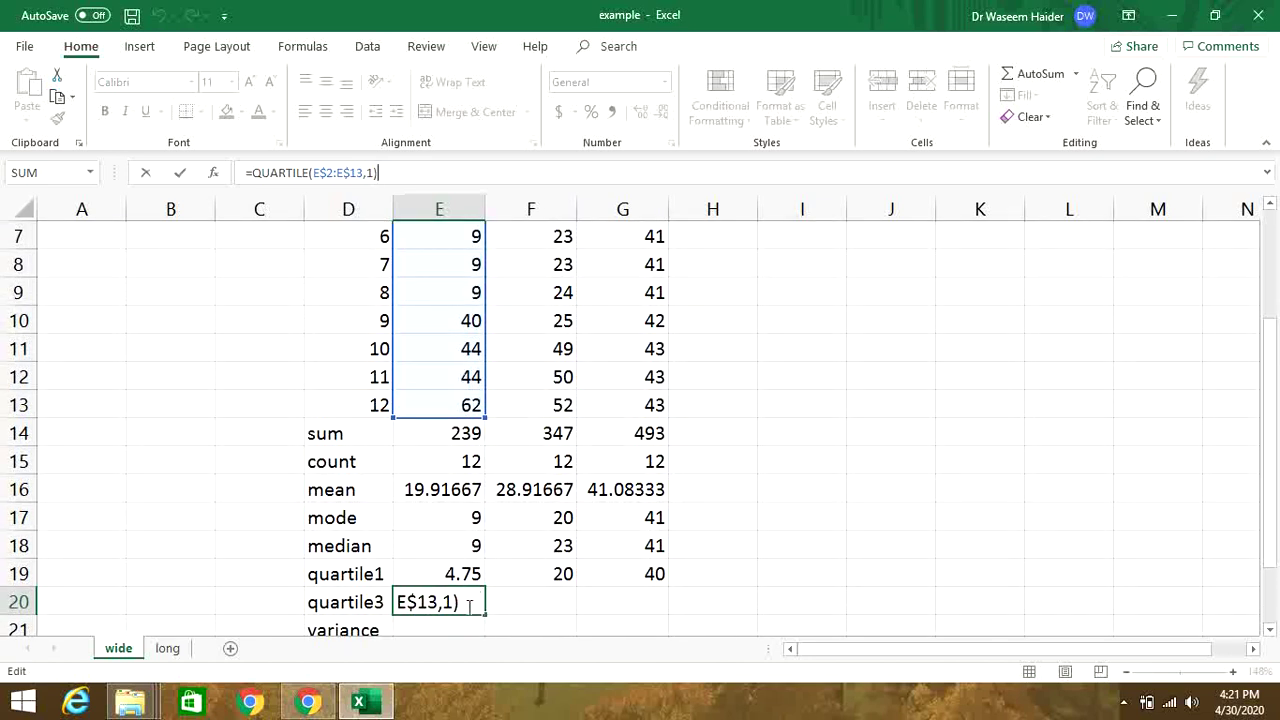
{"action": "left_click", "coordinate": [369, 172]}
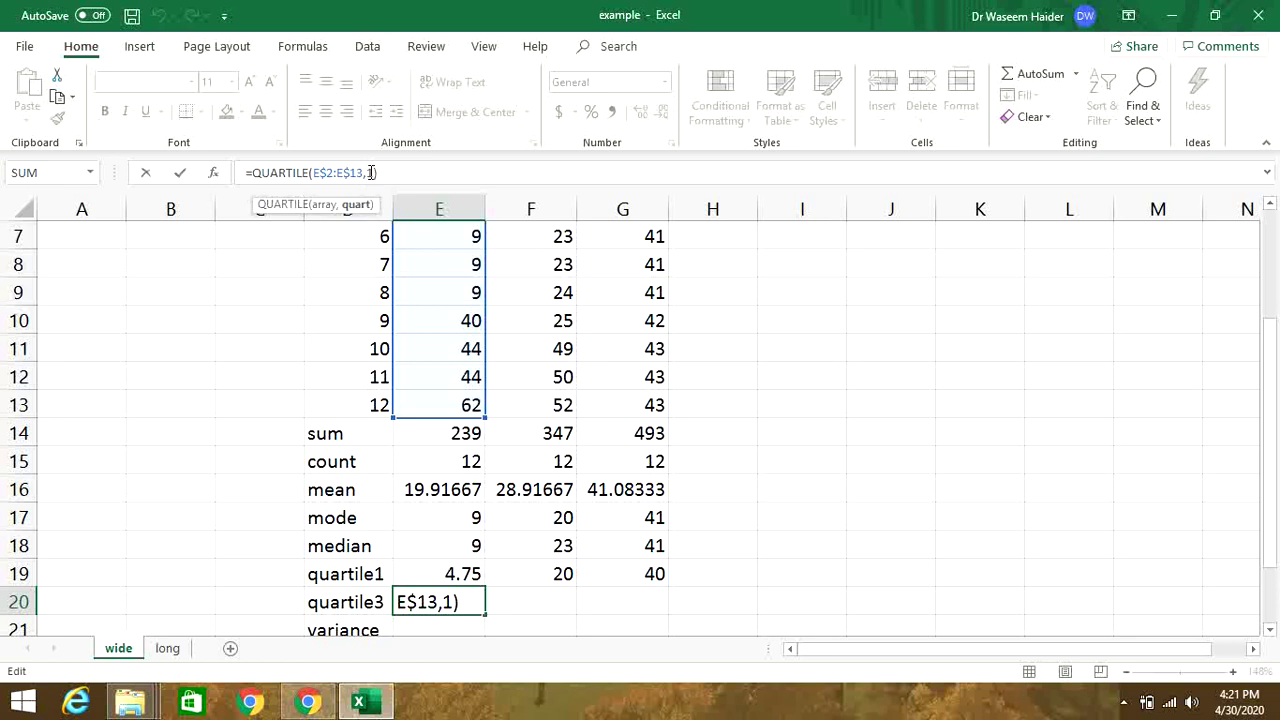
{"action": "key", "text": "BackSpace"}
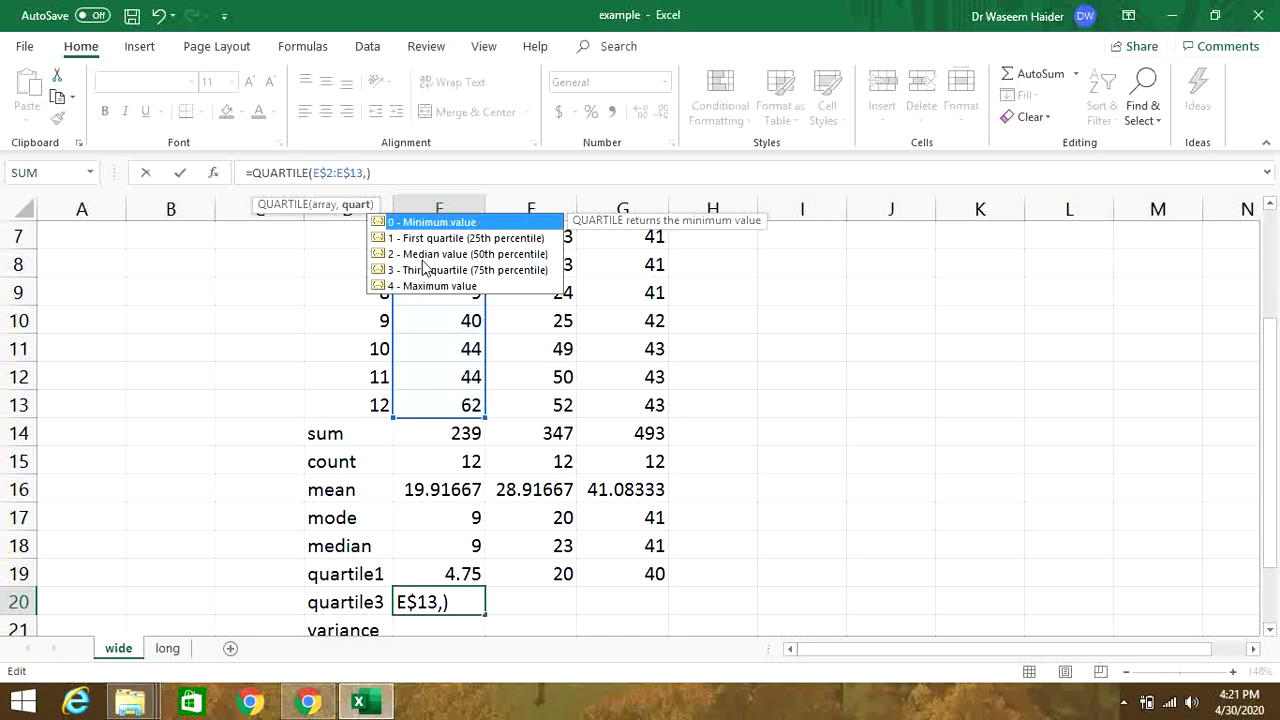
{"action": "left_click", "coordinate": [419, 275]}
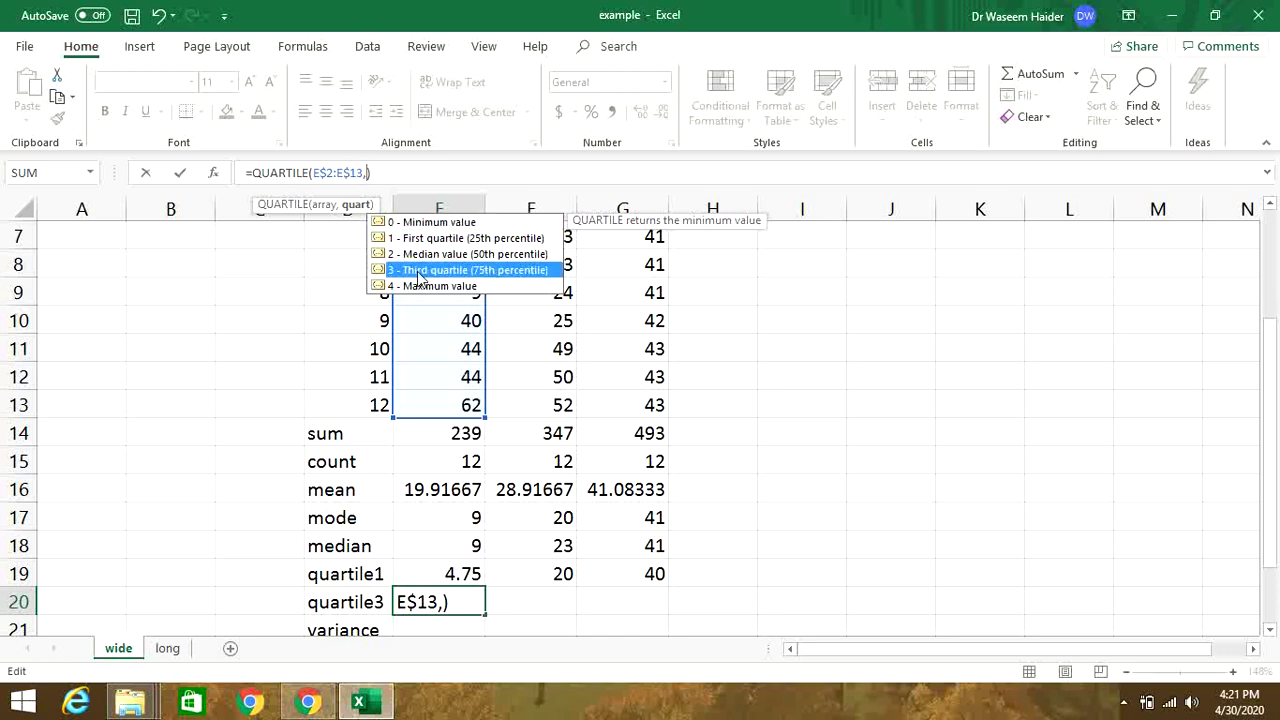
{"action": "double_click", "coordinate": [419, 273]}
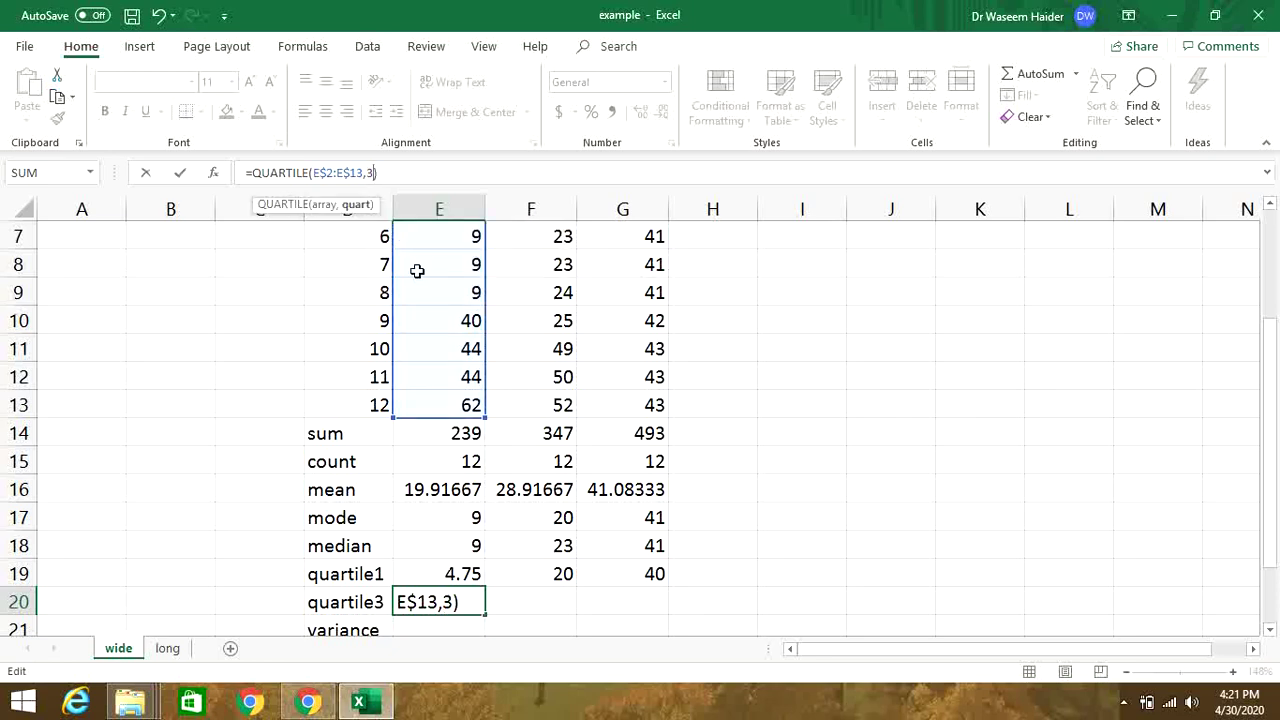
{"action": "key", "text": "Return"}
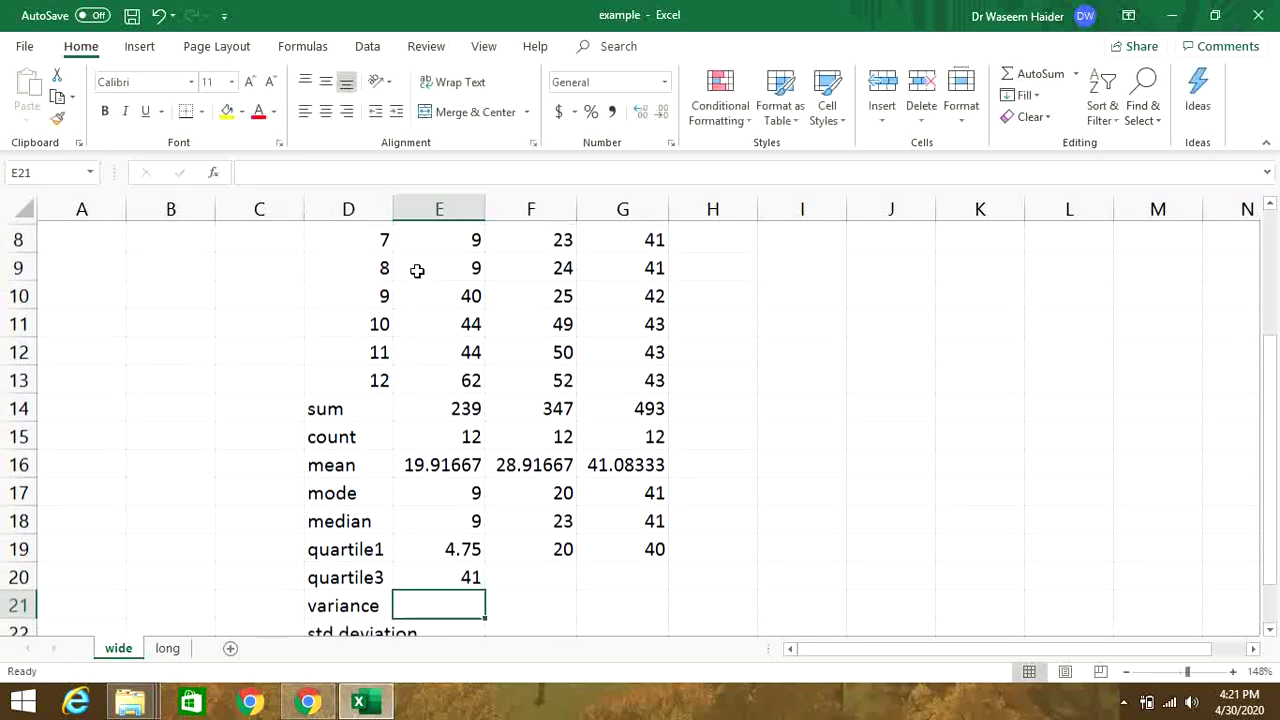
{"action": "left_click", "coordinate": [461, 570]}
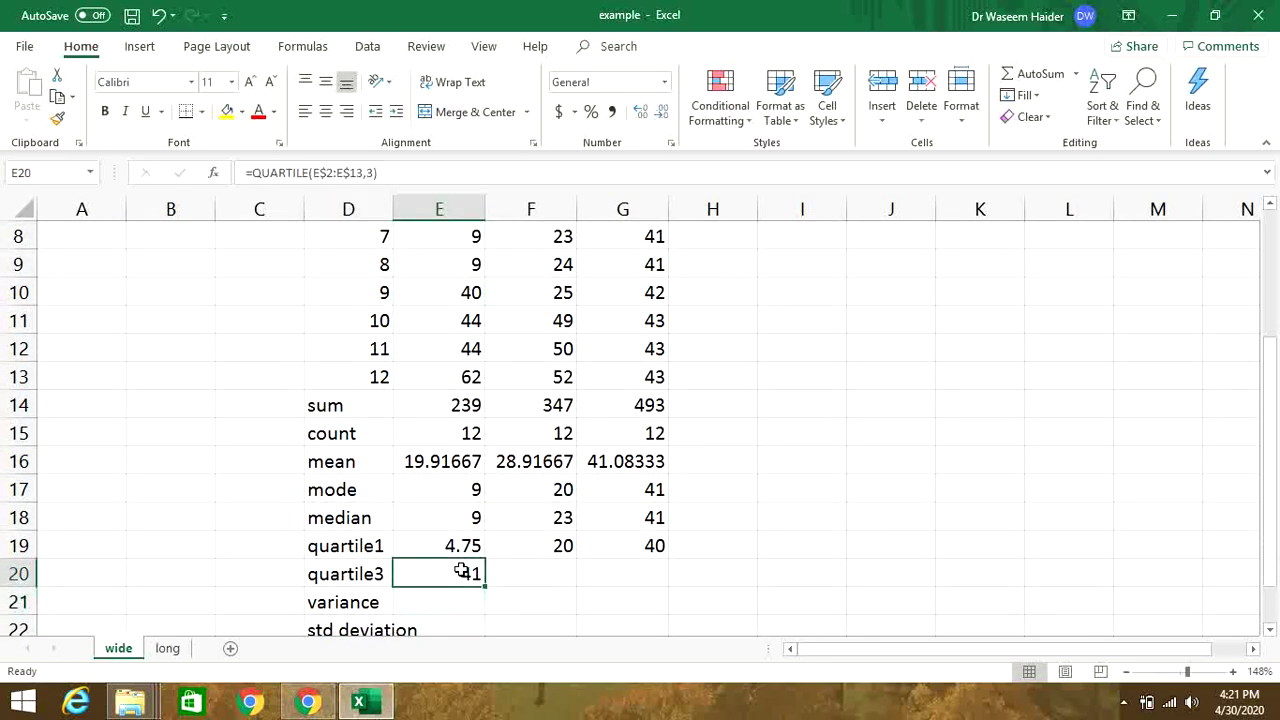
Fill the third-quartile formula from E20 across to F20 and G20 for treatments B and C, checking the references in F20
{"action": "left_click", "coordinate": [452, 546]}
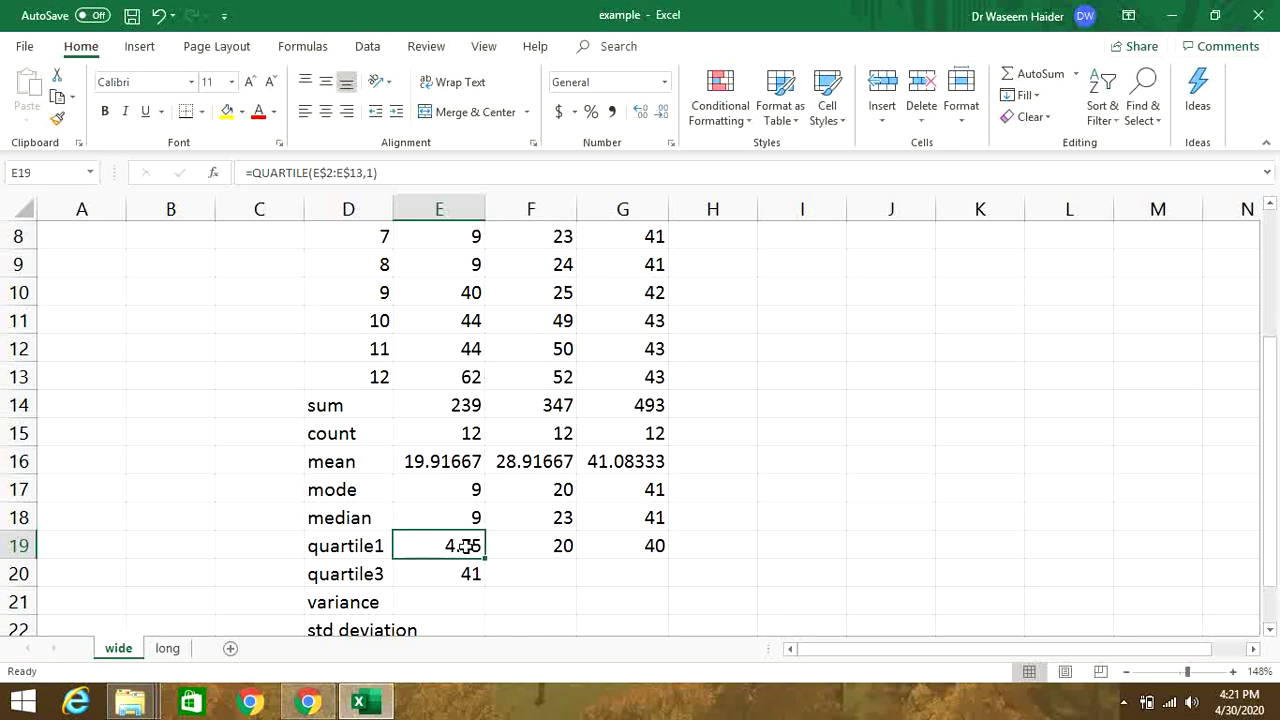
{"action": "left_click", "coordinate": [466, 574]}
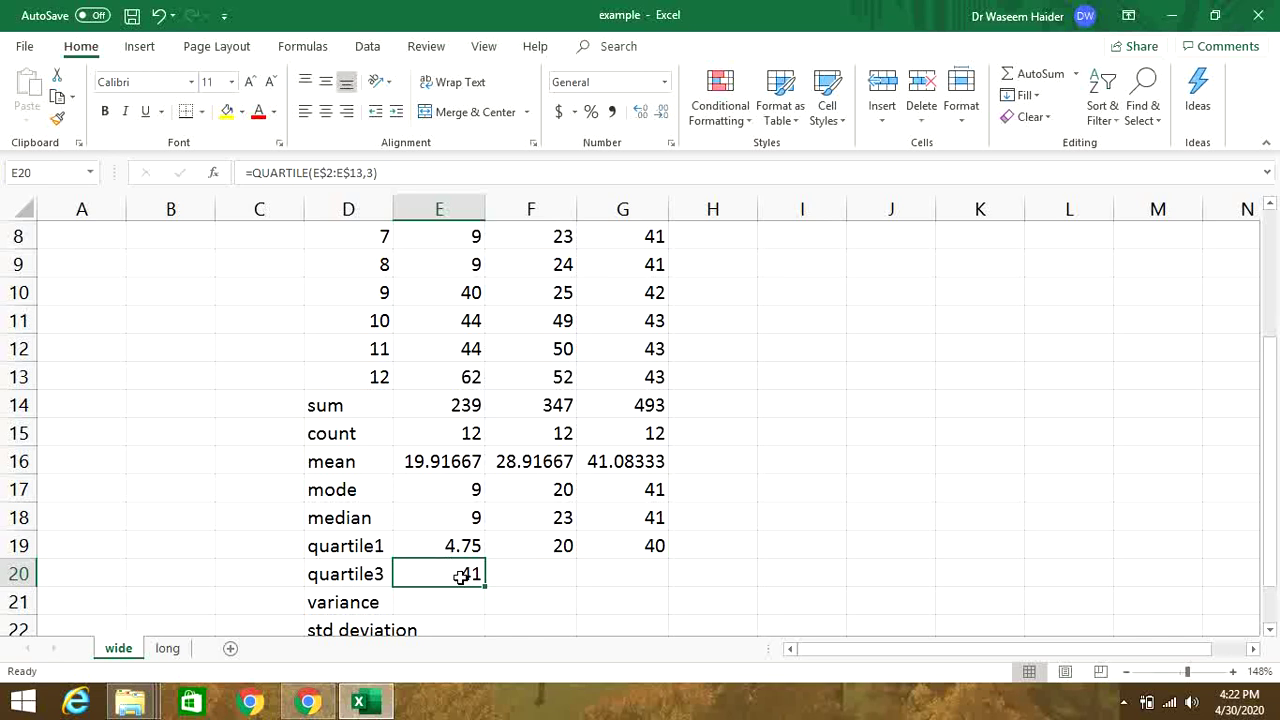
{"action": "left_click_drag", "start_coordinate": [483, 588], "coordinate": [557, 580]}
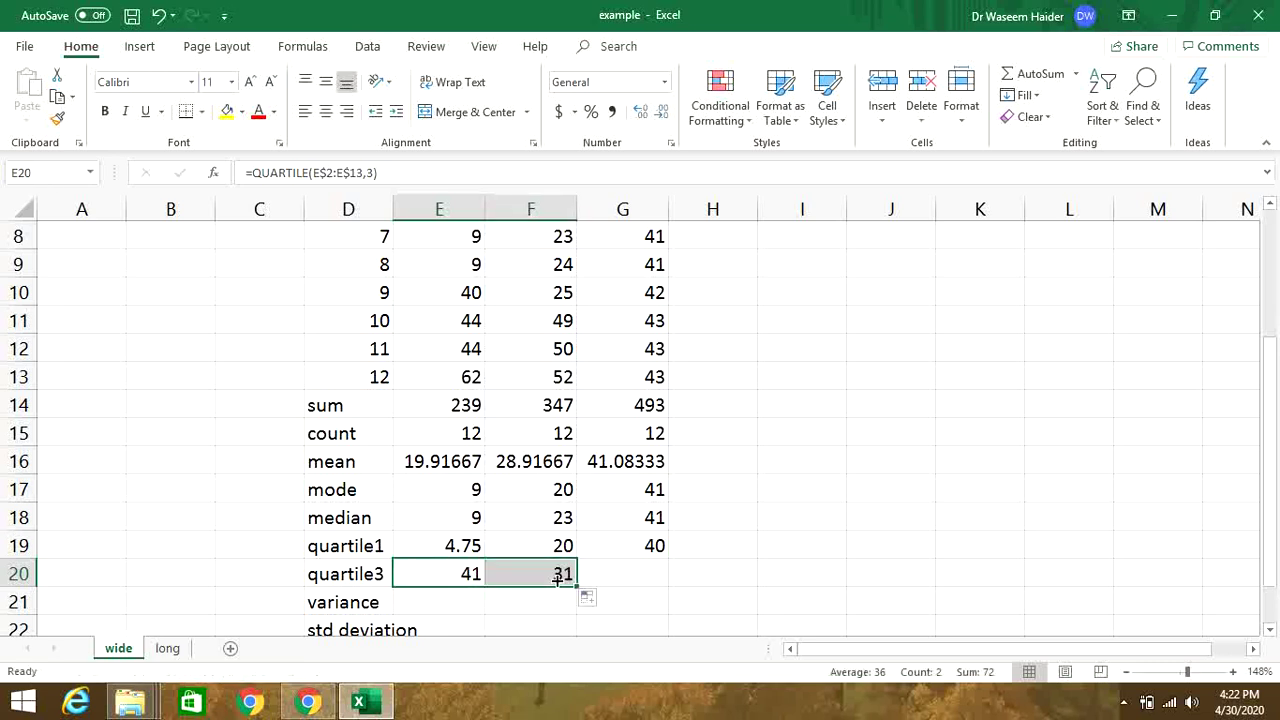
{"action": "left_click", "coordinate": [557, 578]}
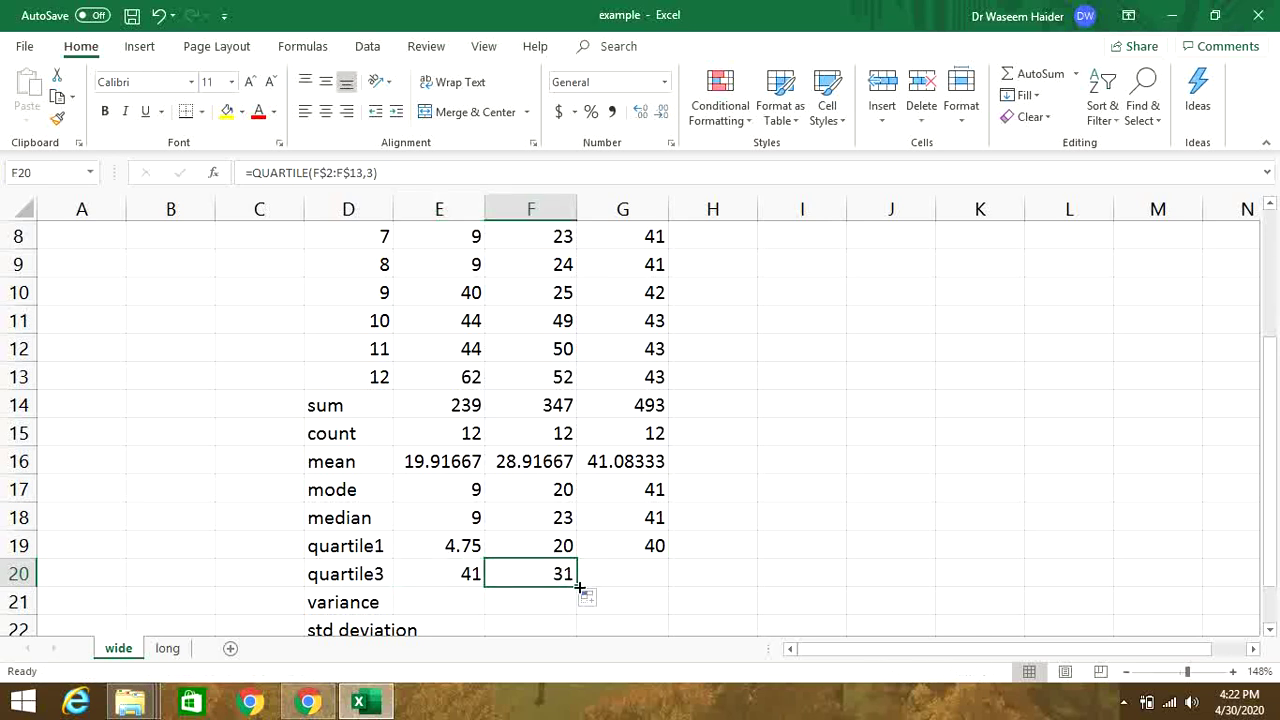
{"action": "left_click", "coordinate": [411, 165]}
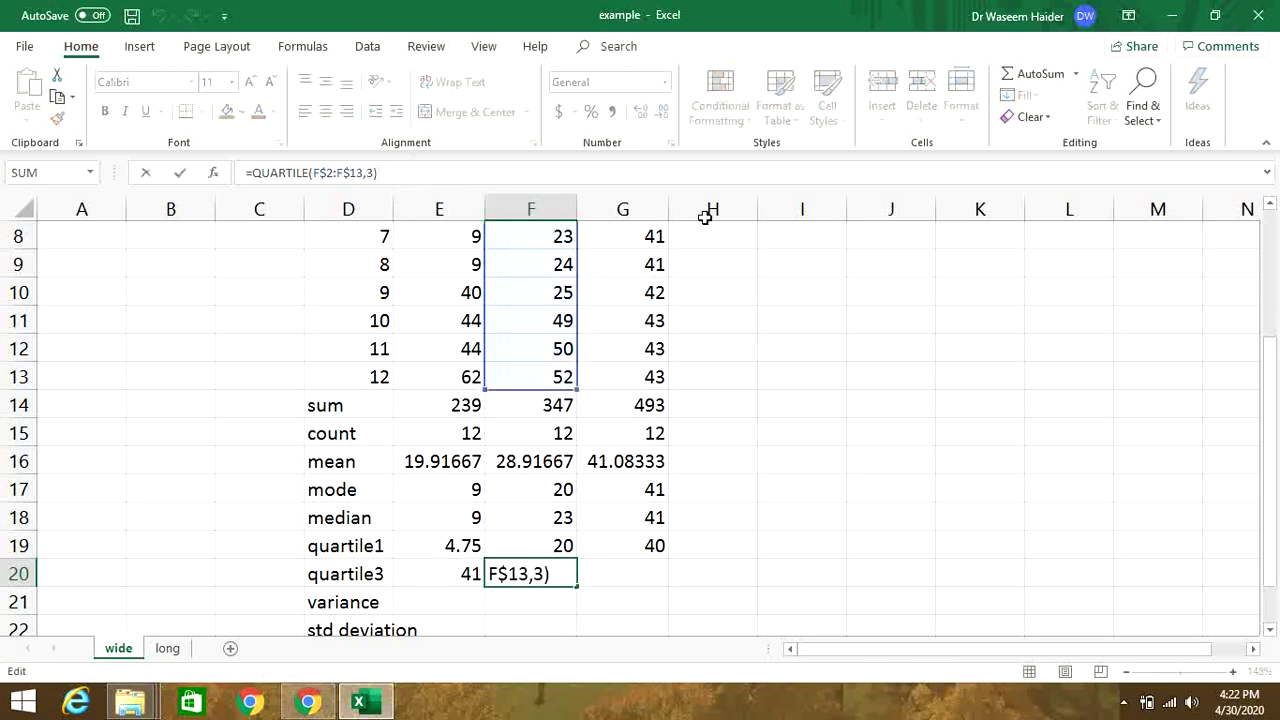
{"action": "left_click_drag", "start_coordinate": [579, 589], "coordinate": [654, 574]}
{"action": "left_click", "coordinate": [659, 573]}
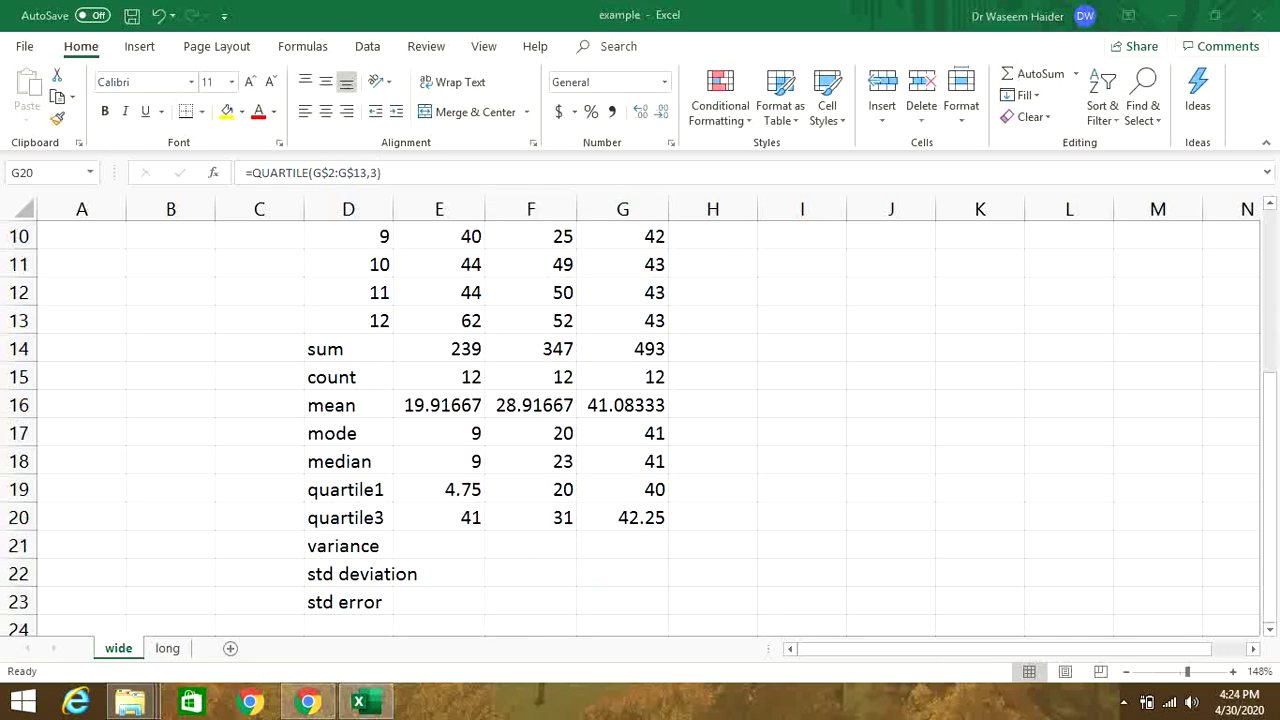
Calculate the sample variance of treatment A in E21 with =VAR.S(E2:E13) and fill the formula across to G21
{"action": "left_click", "coordinate": [436, 540]}
{"action": "left_click", "coordinate": [428, 546]}
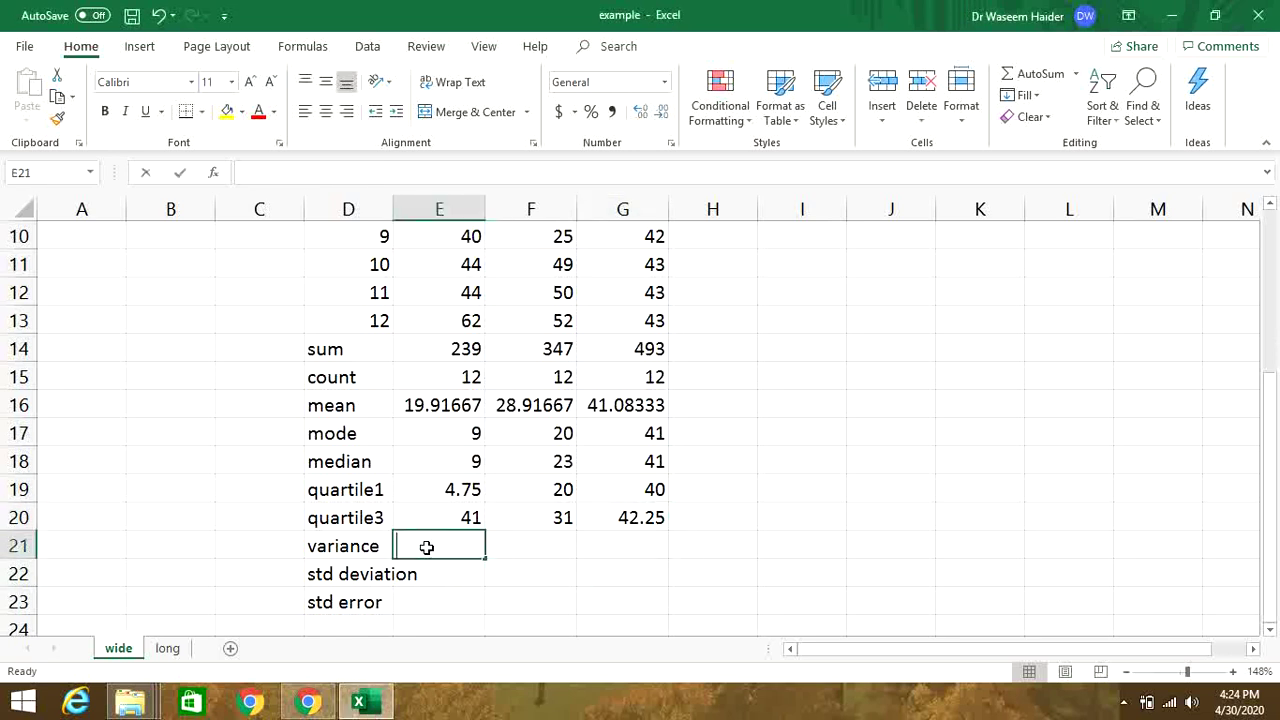
{"action": "type", "text": "=var"}
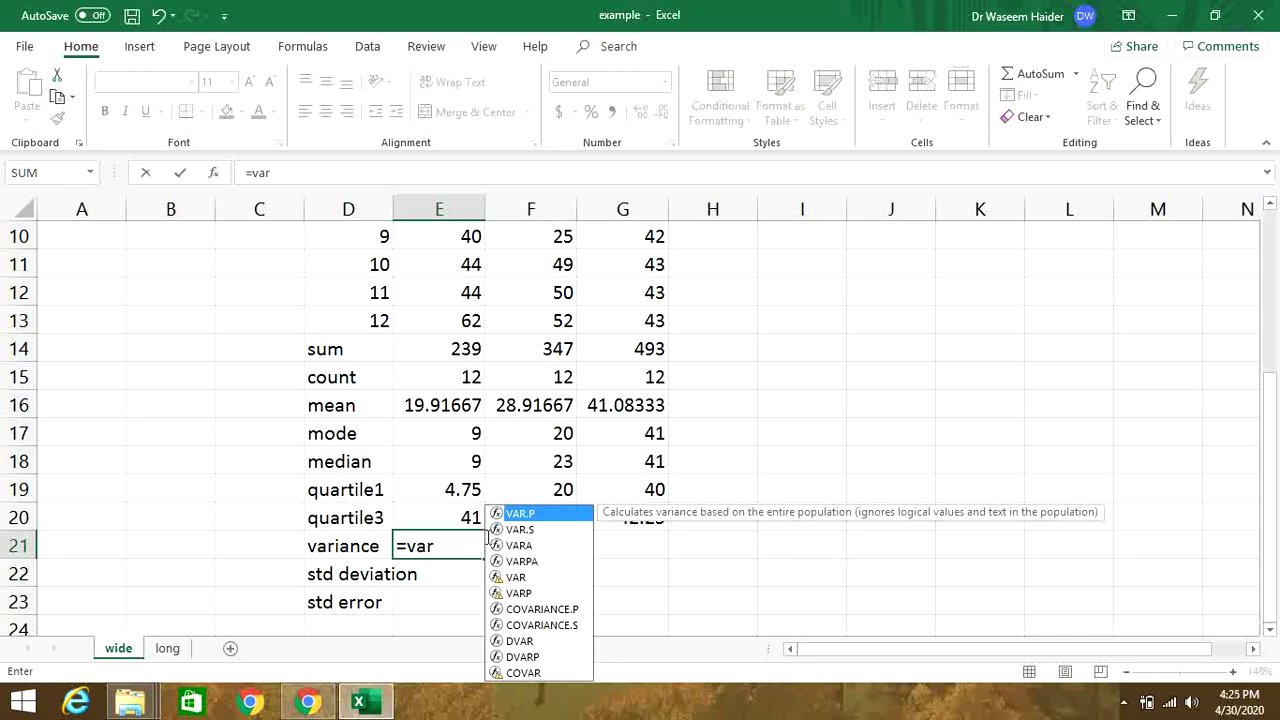
{"action": "left_click", "coordinate": [515, 530]}
{"action": "double_click", "coordinate": [514, 531]}
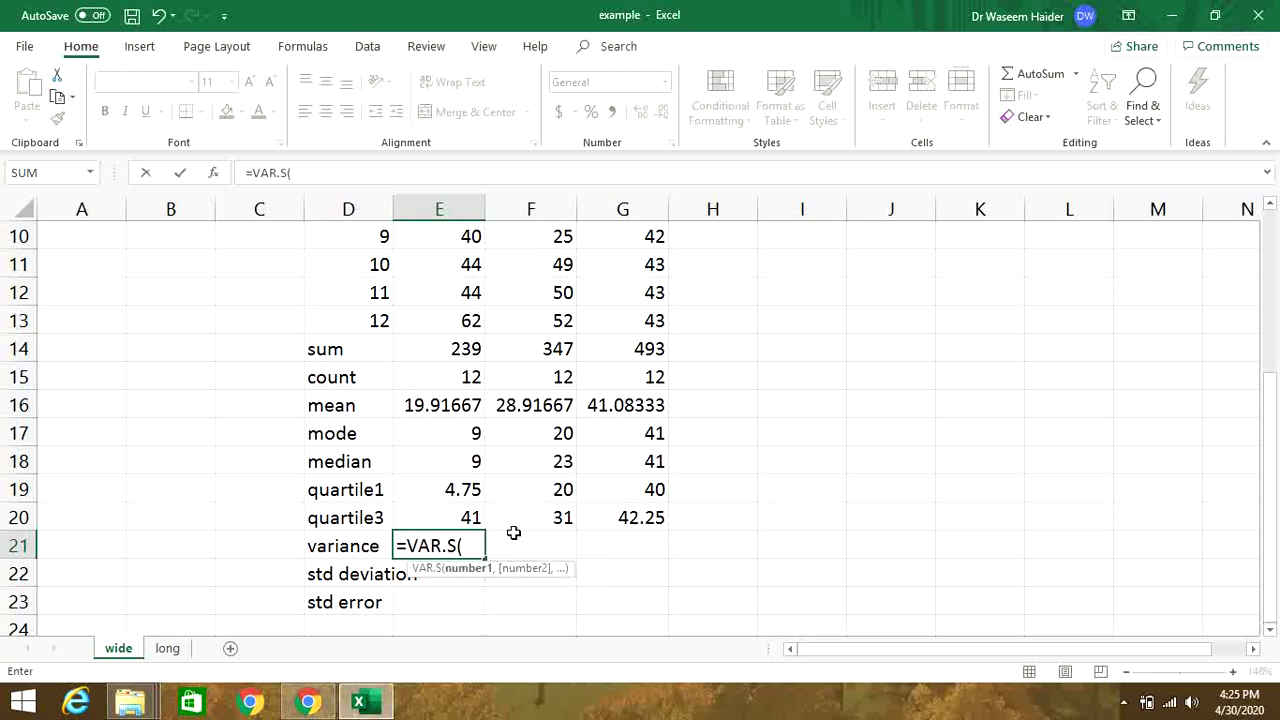
{"action": "type", "text": "E"}
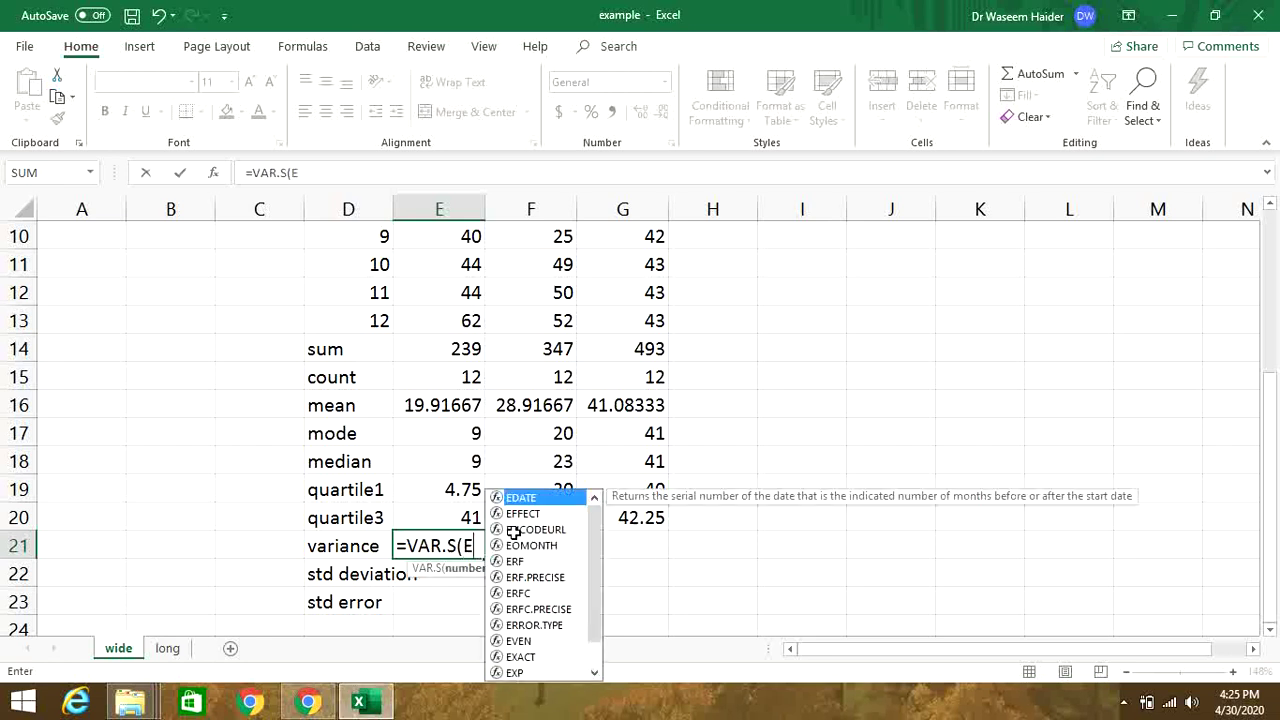
{"action": "type", "text": "2:"}
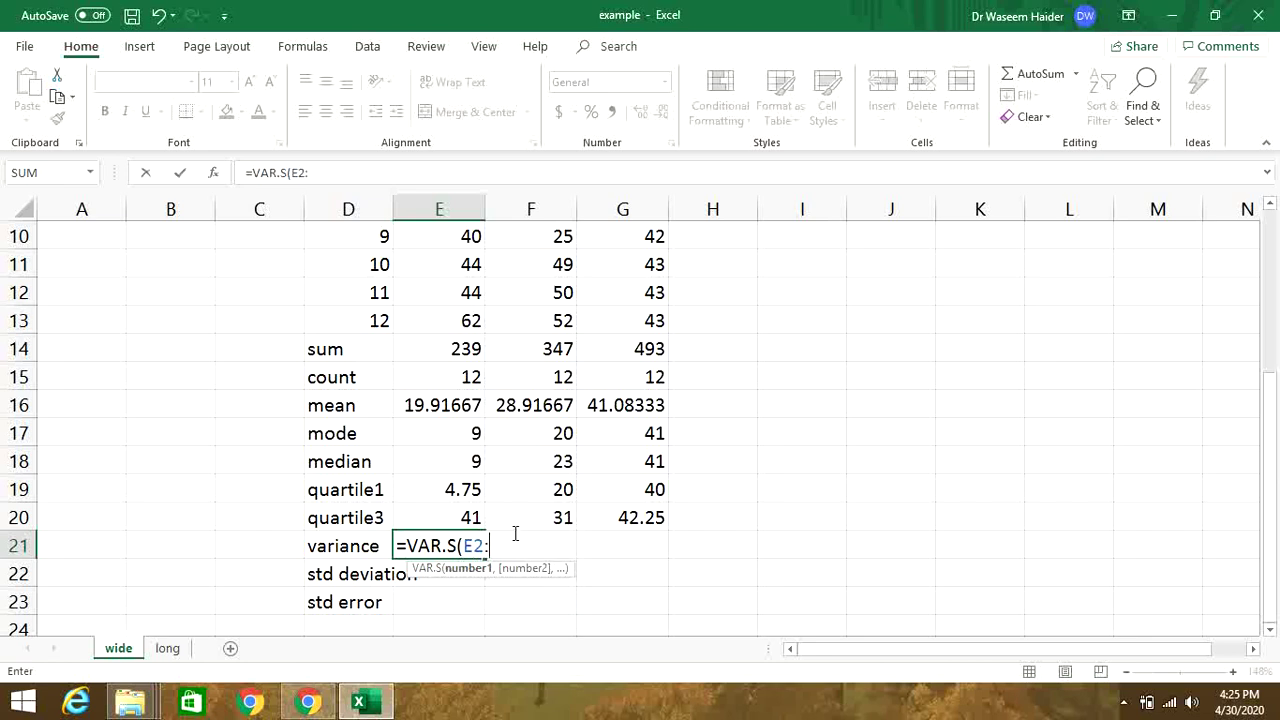
{"action": "type", "text": "E13"}
{"action": "key", "text": "Return"}
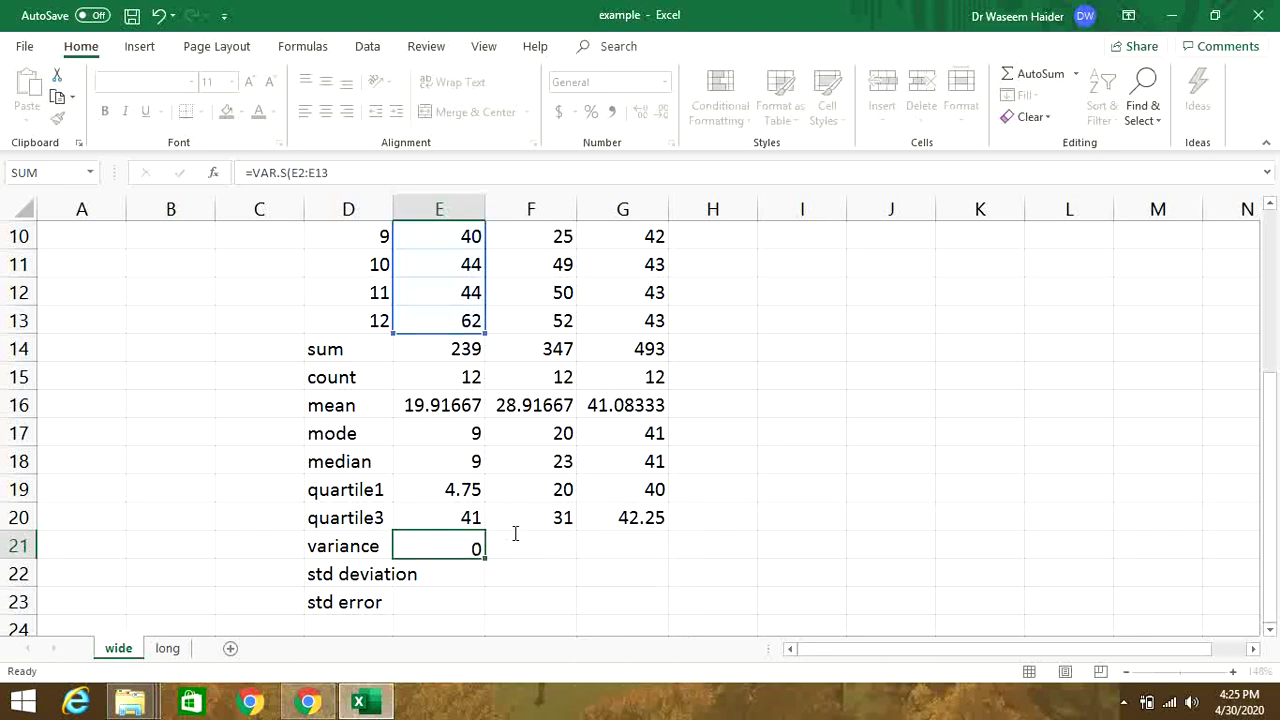
{"action": "left_click", "coordinate": [482, 545]}
{"action": "left_click_drag", "start_coordinate": [484, 559], "coordinate": [637, 553]}
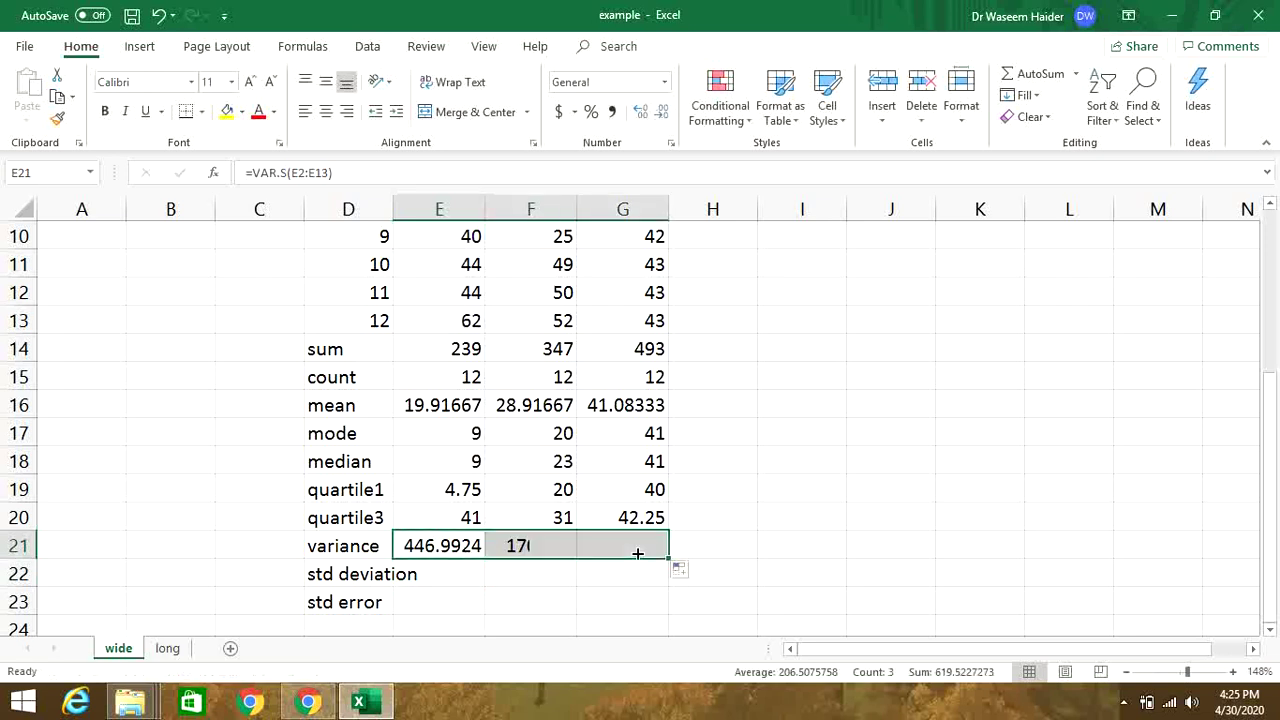
Calculate the sample standard deviation of treatment A in E22 with =STDEV.S(E2:E13) and fill the formula across to G22
{"action": "left_click", "coordinate": [441, 575]}
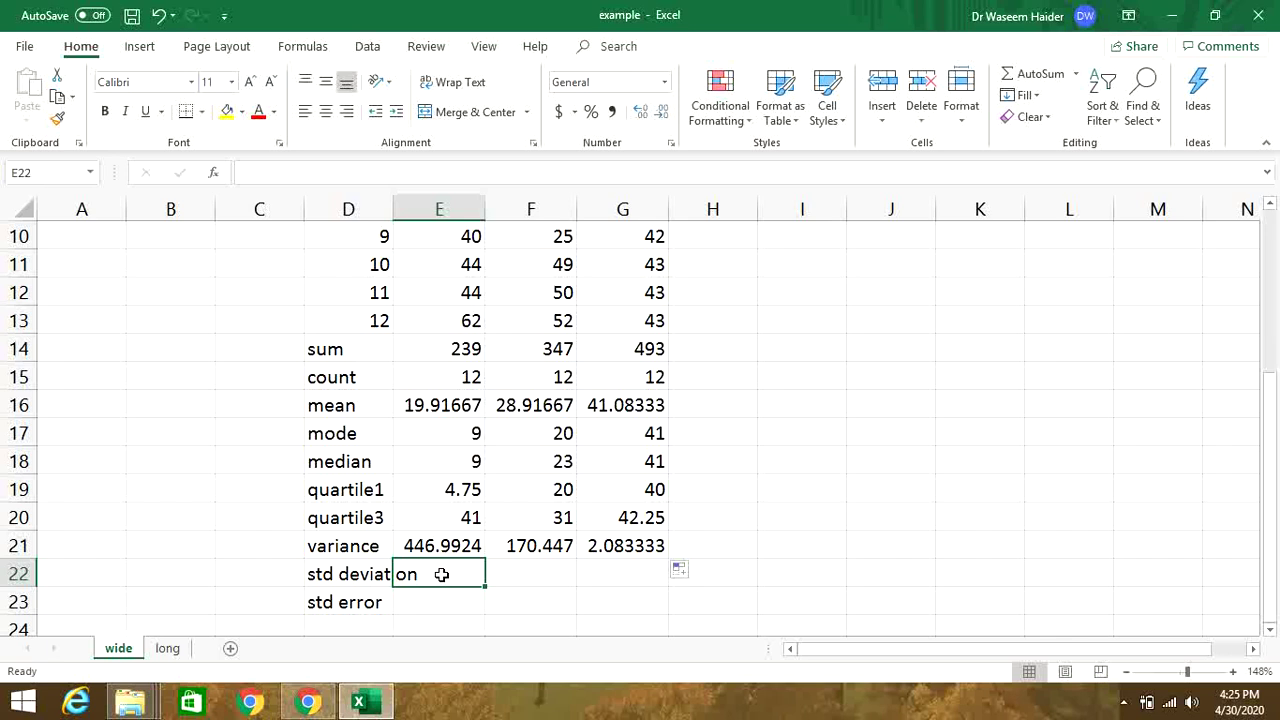
{"action": "type", "text": "=st"}
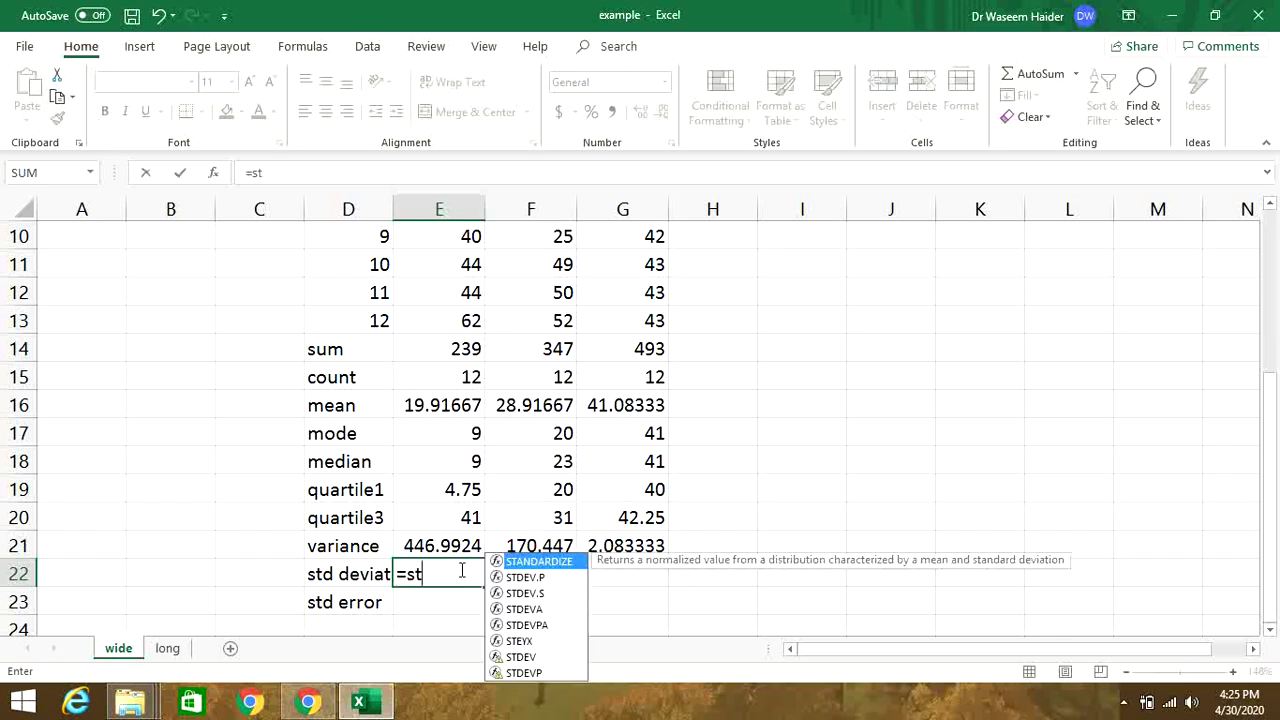
{"action": "double_click", "coordinate": [522, 593]}
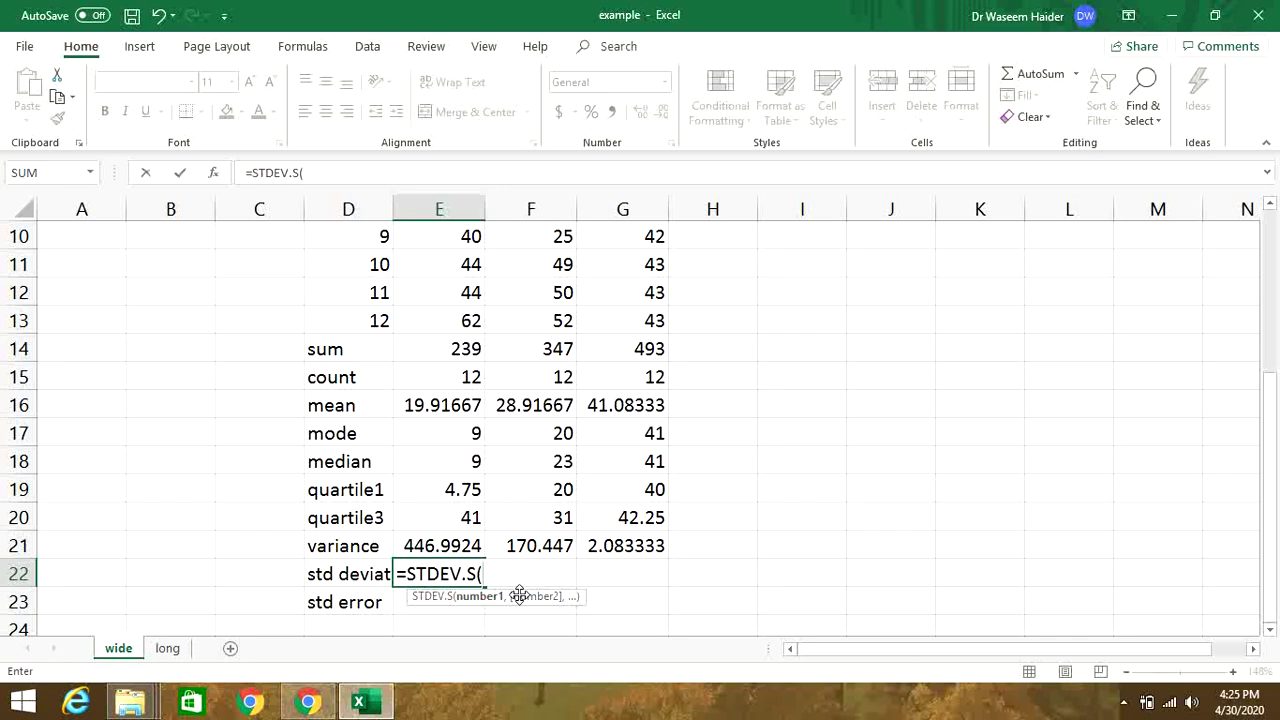
{"action": "type", "text": "E"}
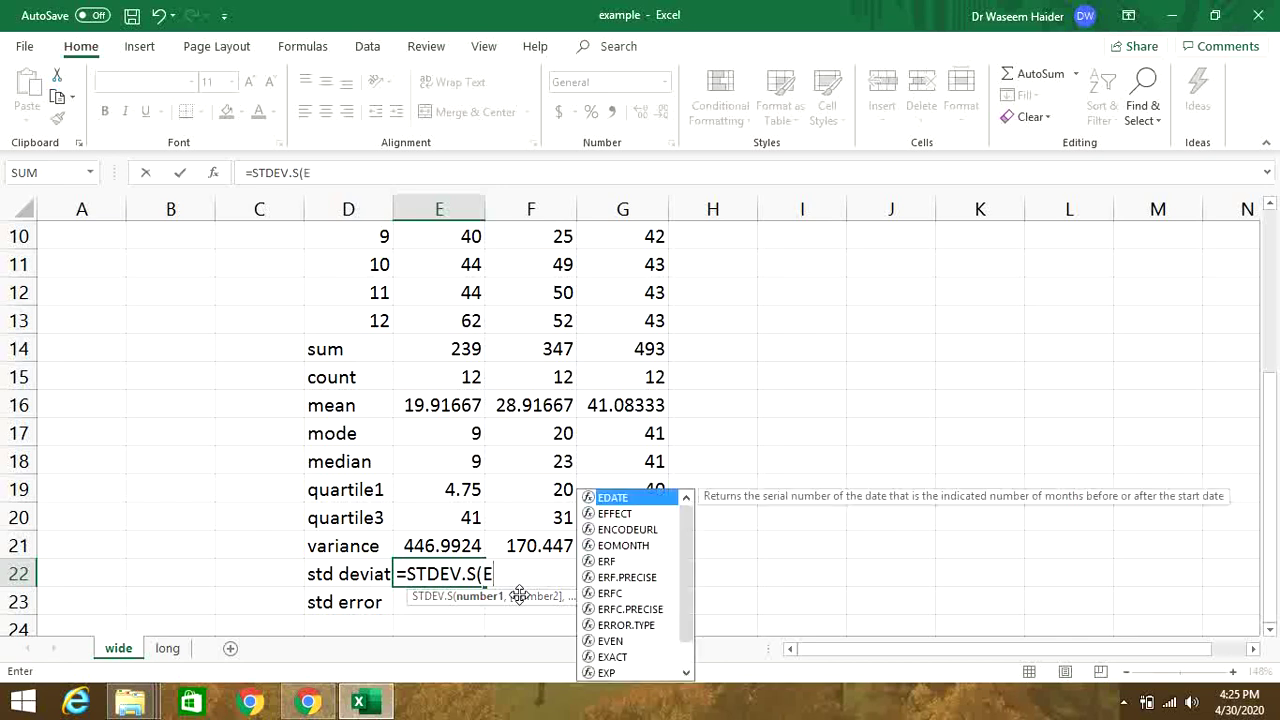
{"action": "type", "text": "2:"}
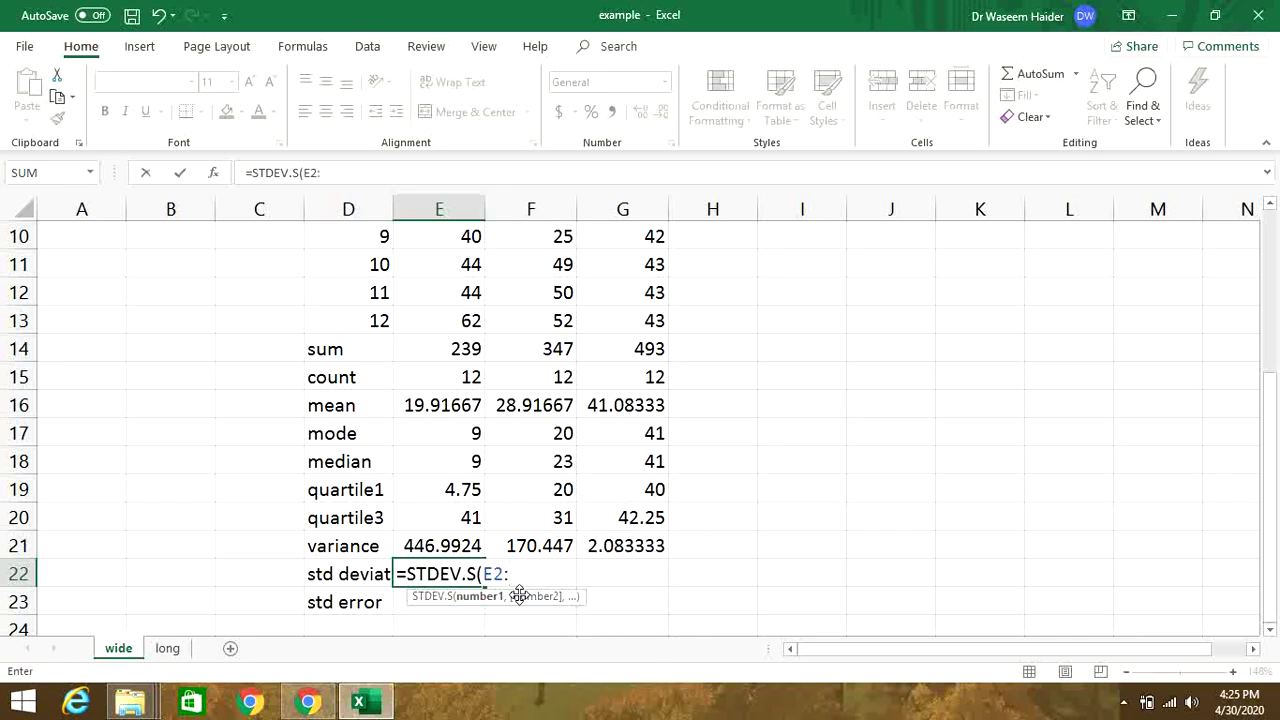
{"action": "type", "text": "E13"}
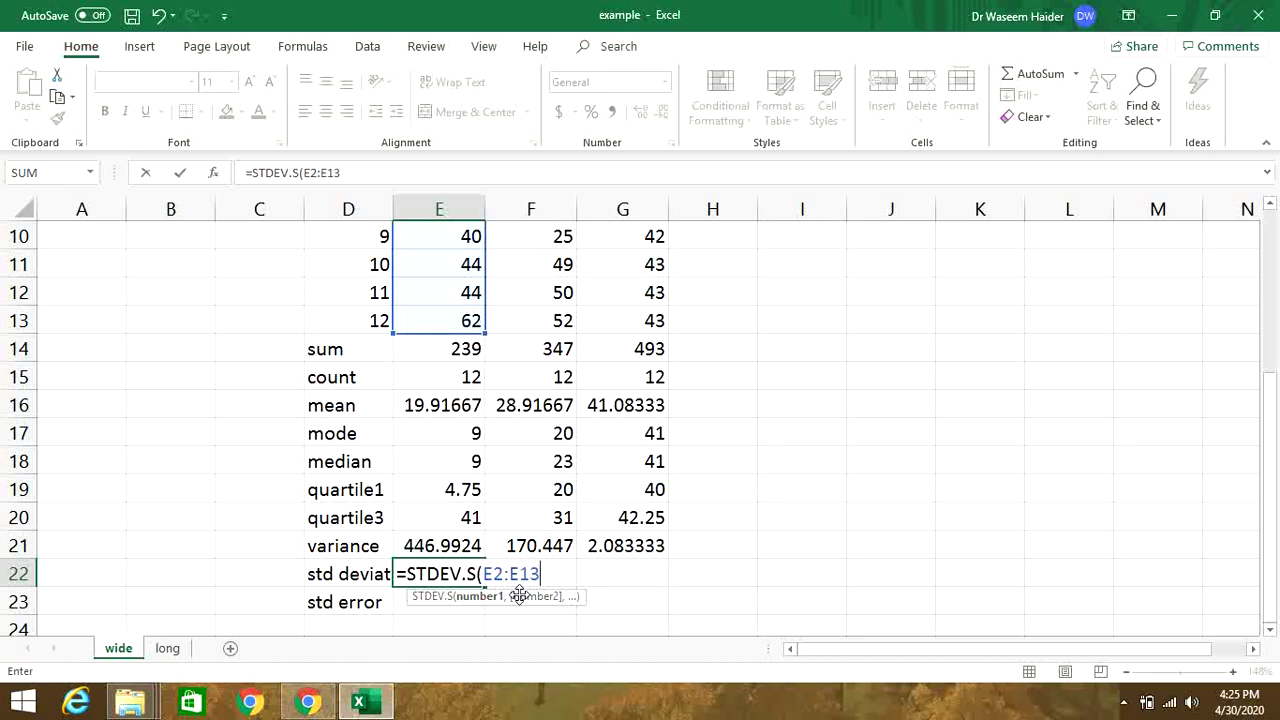
{"action": "type", "text": ")"}
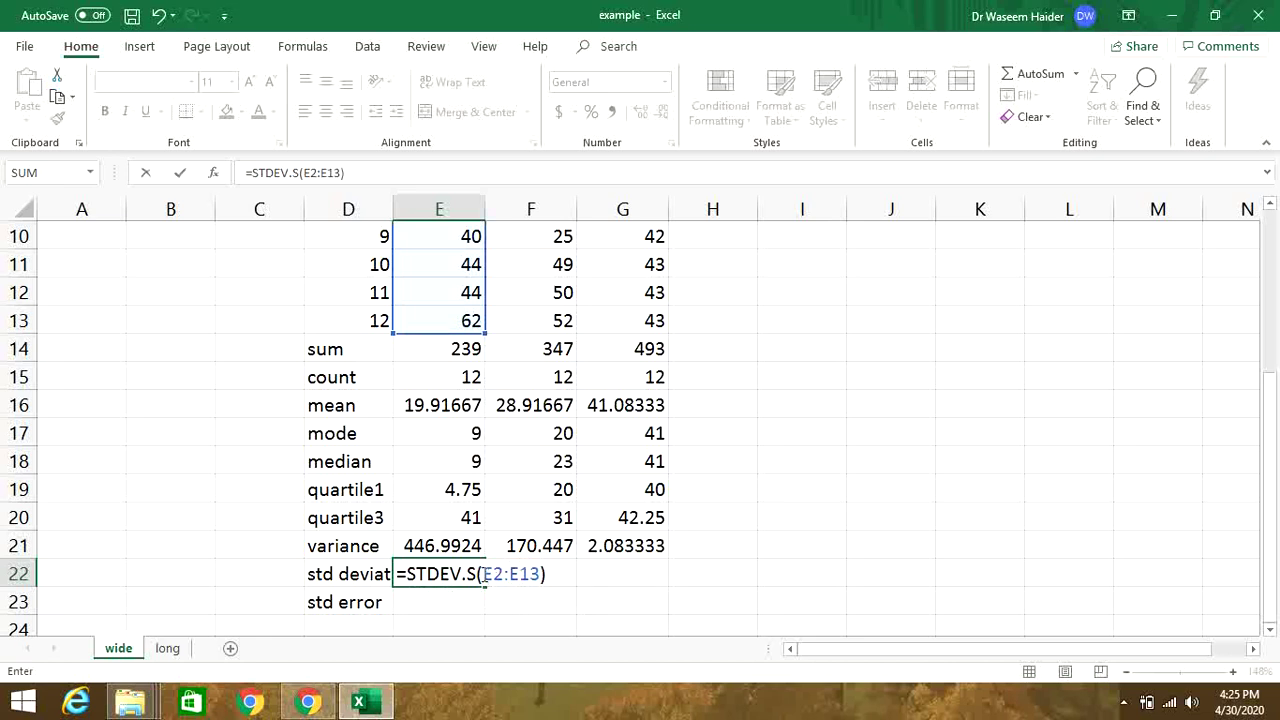
{"action": "left_click_drag", "start_coordinate": [483, 574], "coordinate": [541, 574]}
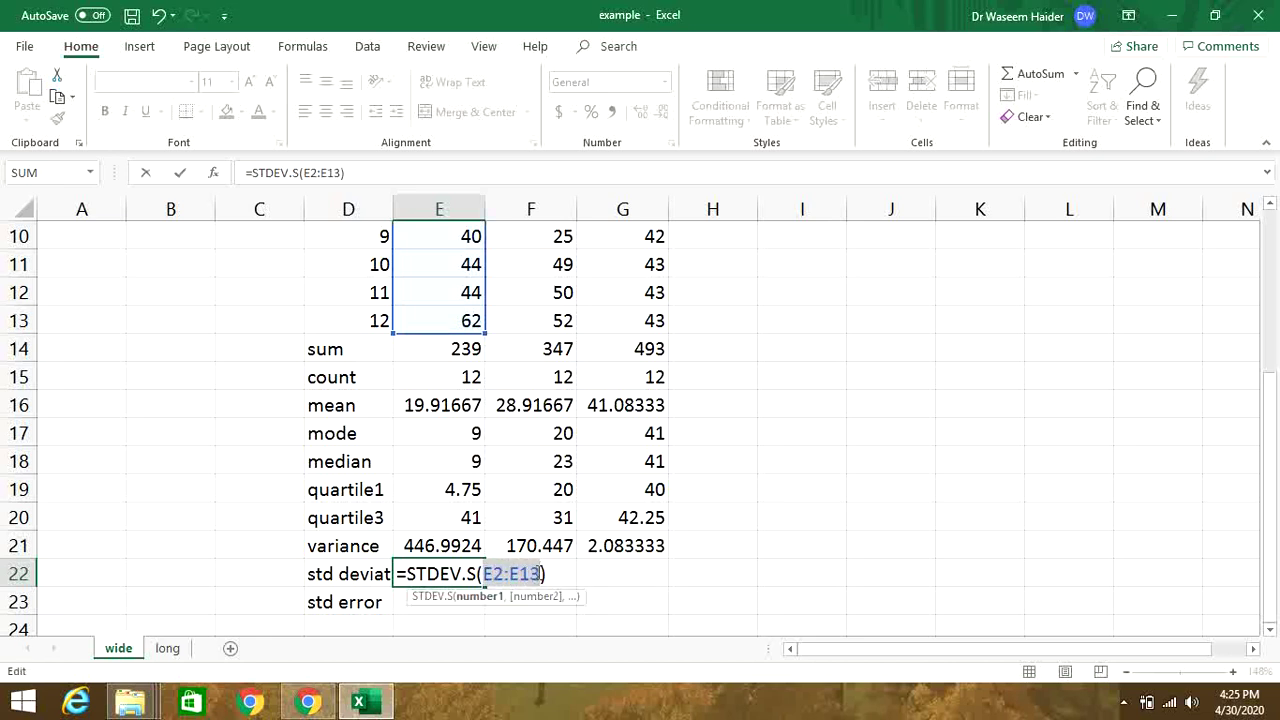
{"action": "key", "text": "ctrl+c"}
{"action": "key", "text": "Return"}
{"action": "left_click", "coordinate": [468, 576]}
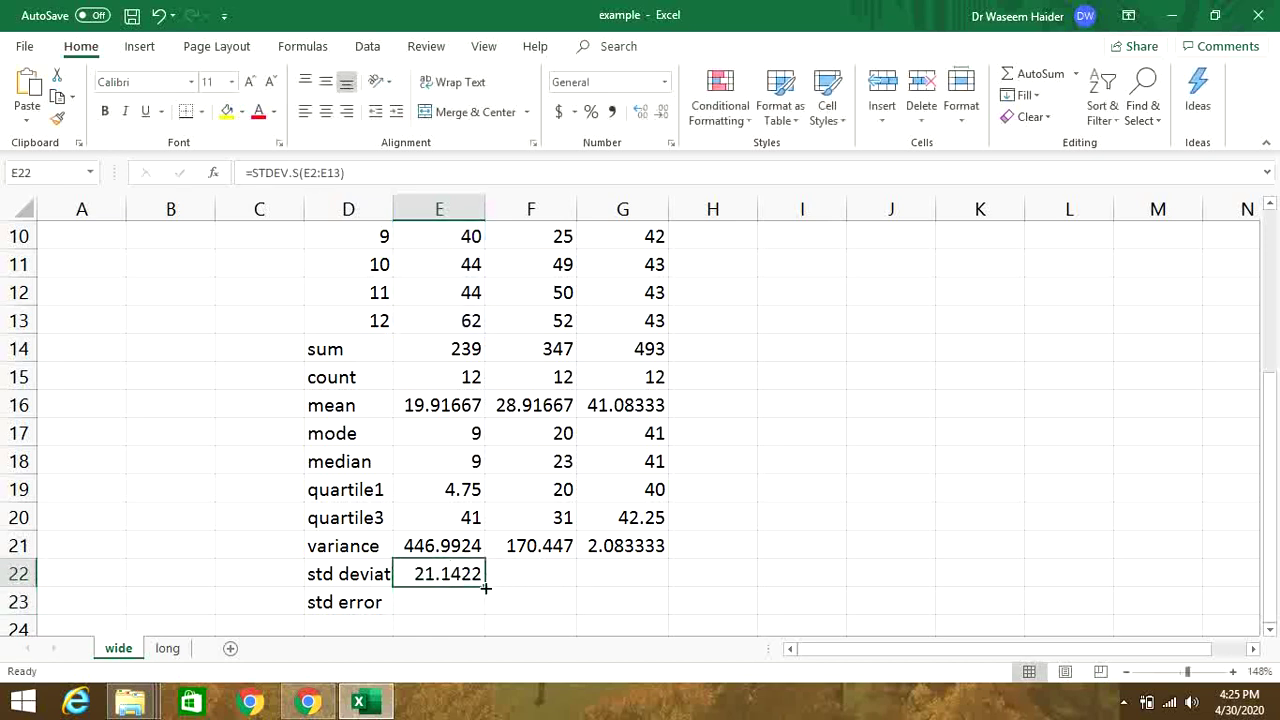
{"action": "left_click_drag", "start_coordinate": [485, 589], "coordinate": [632, 582]}
Enter =E22/SQRT(12) in E23 to calculate the standard error of treatment A
{"action": "left_click", "coordinate": [441, 596]}
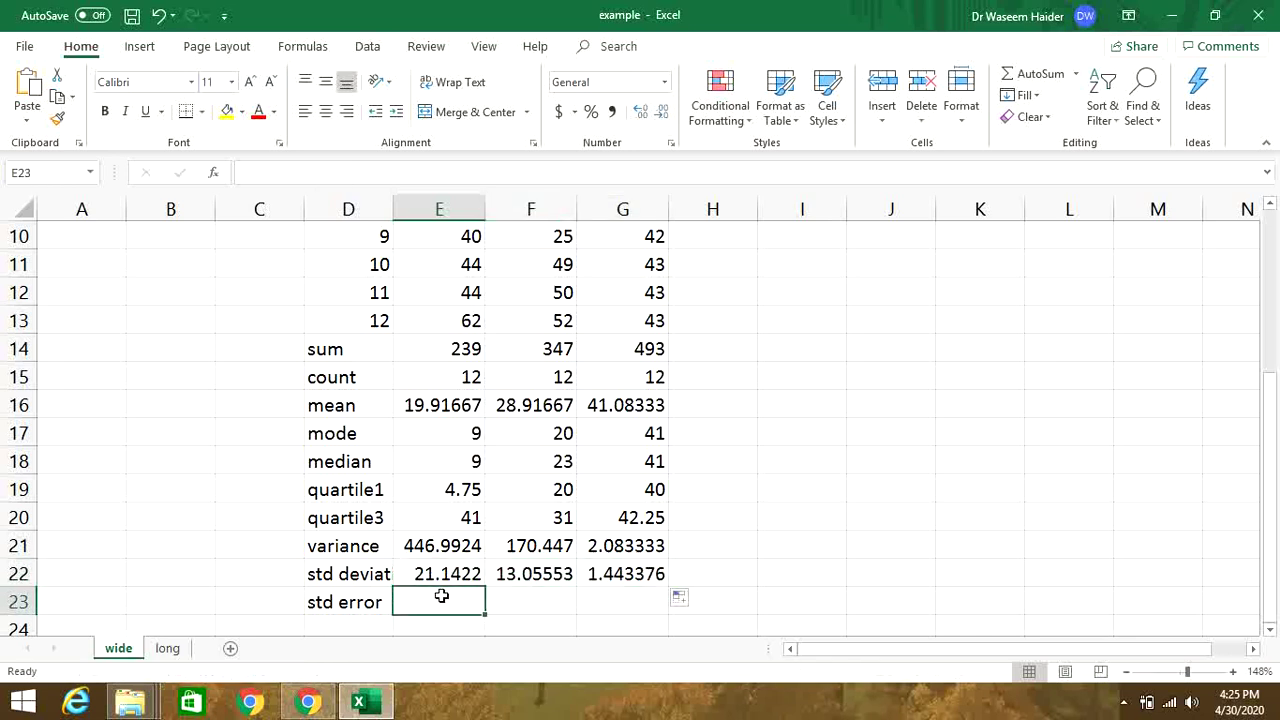
{"action": "type", "text": "=st"}
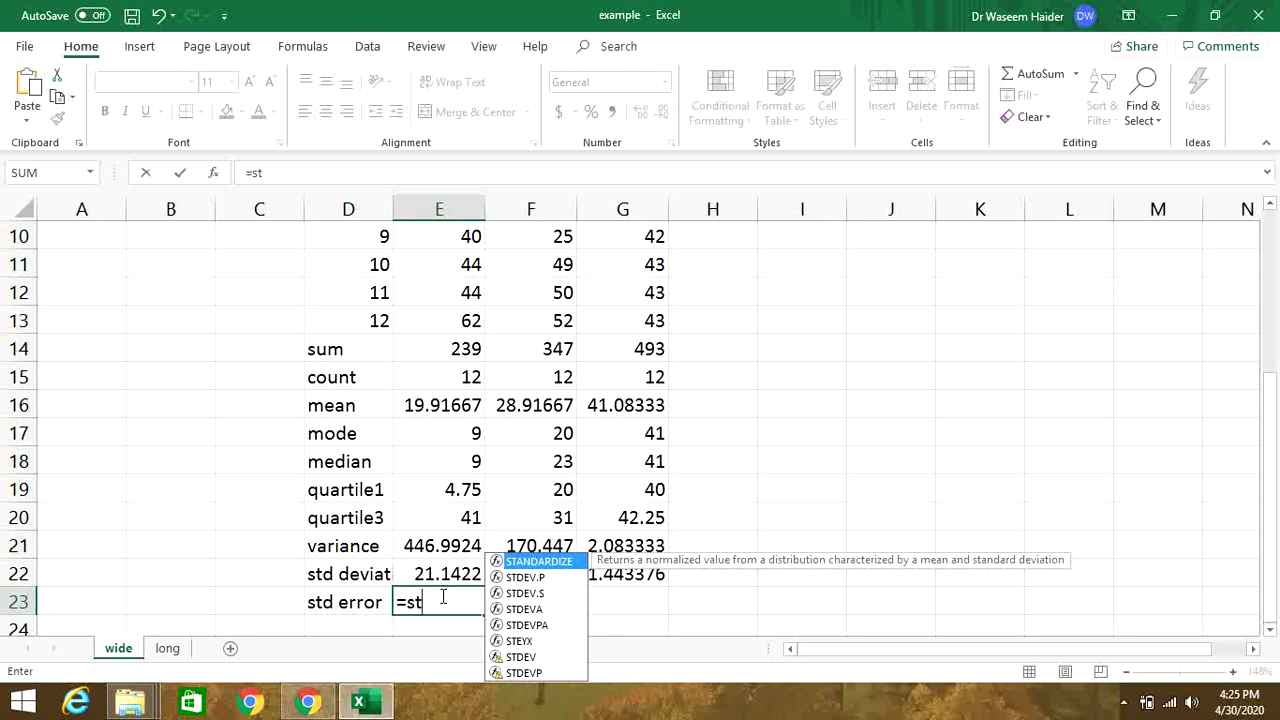
{"action": "key", "text": "BackSpace"}
{"action": "key", "text": "BackSpace"}
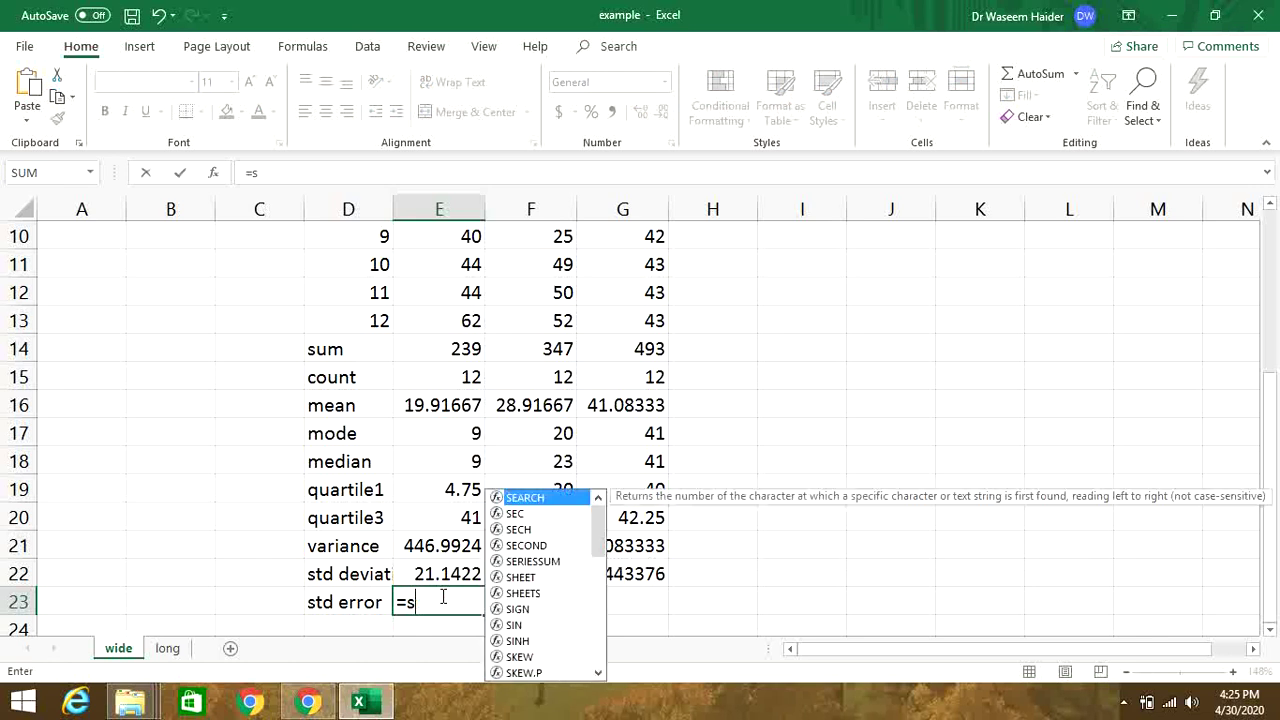
{"action": "left_click", "coordinate": [440, 574]}
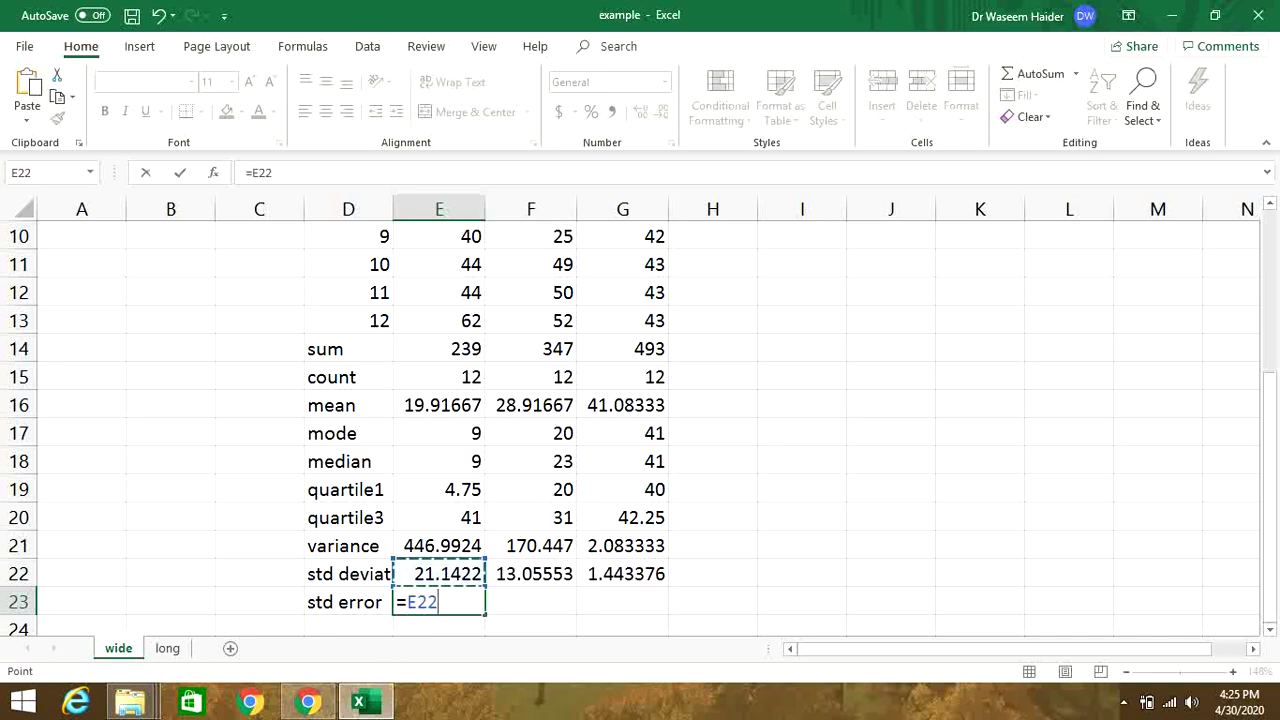
{"action": "key", "text": "alt+Tab"}
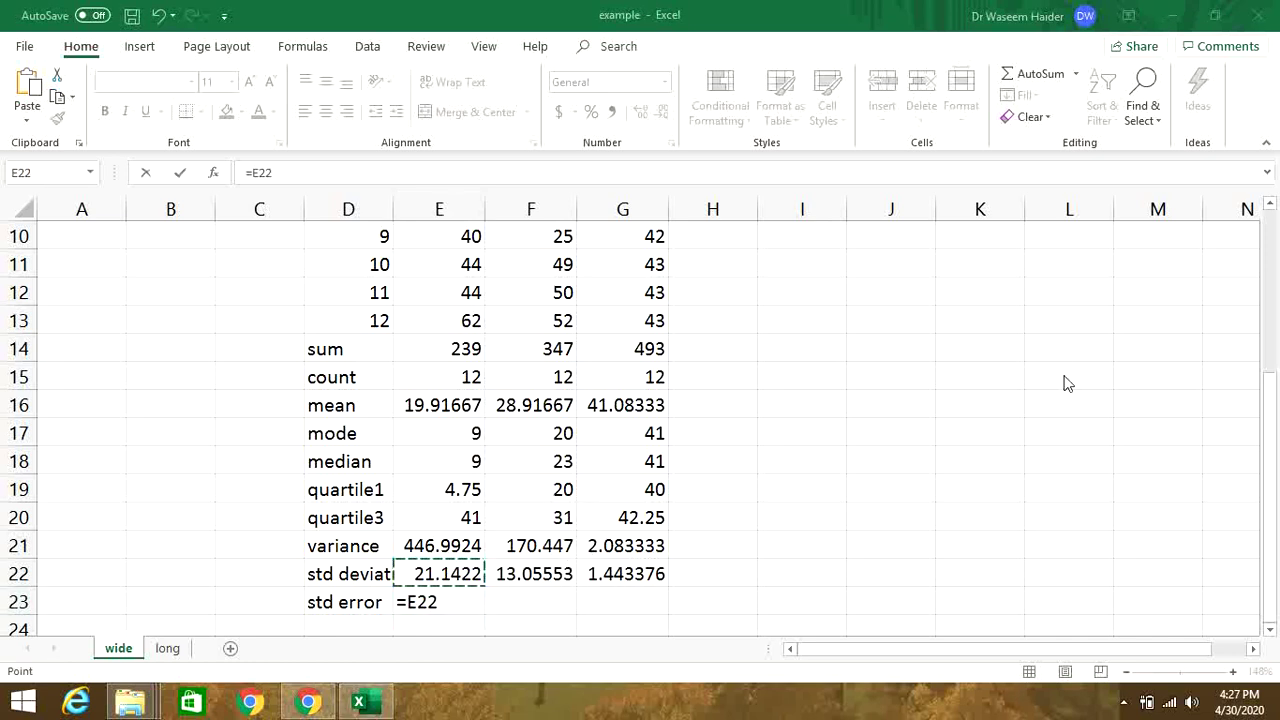
{"action": "left_click", "coordinate": [438, 600]}
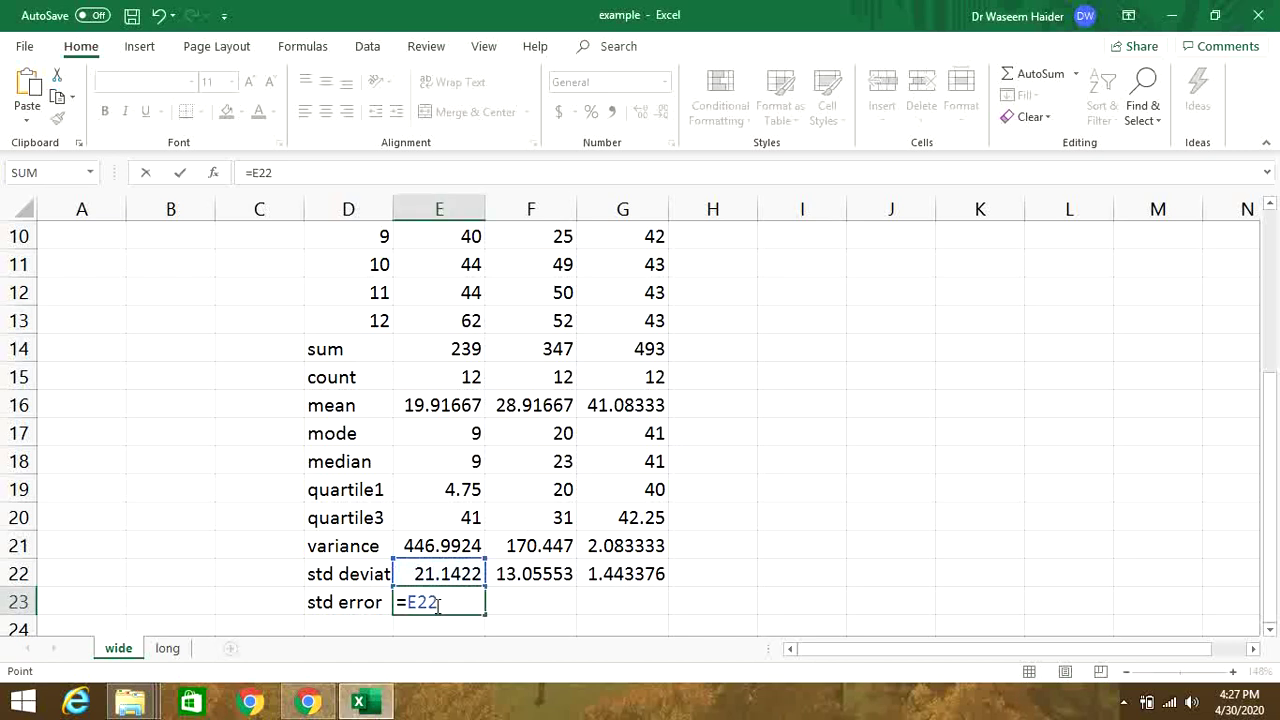
{"action": "type", "text": "/sqrt"}
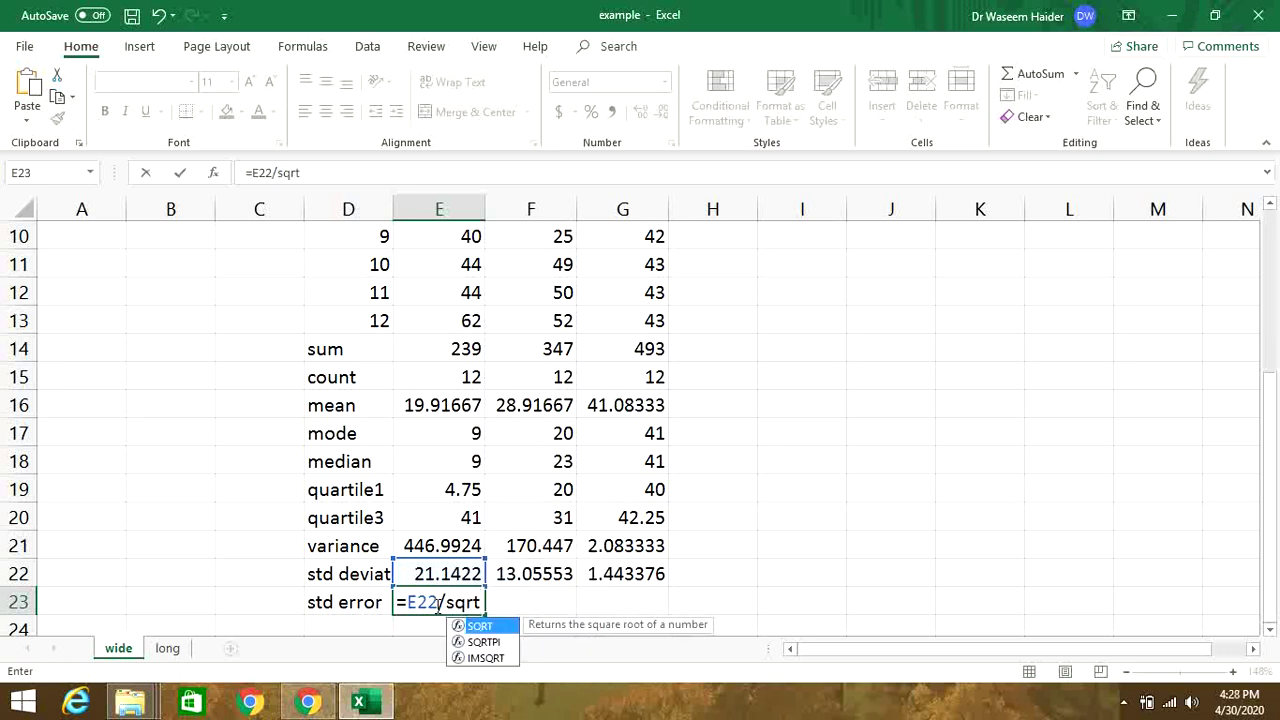
{"action": "type", "text": "(12"}
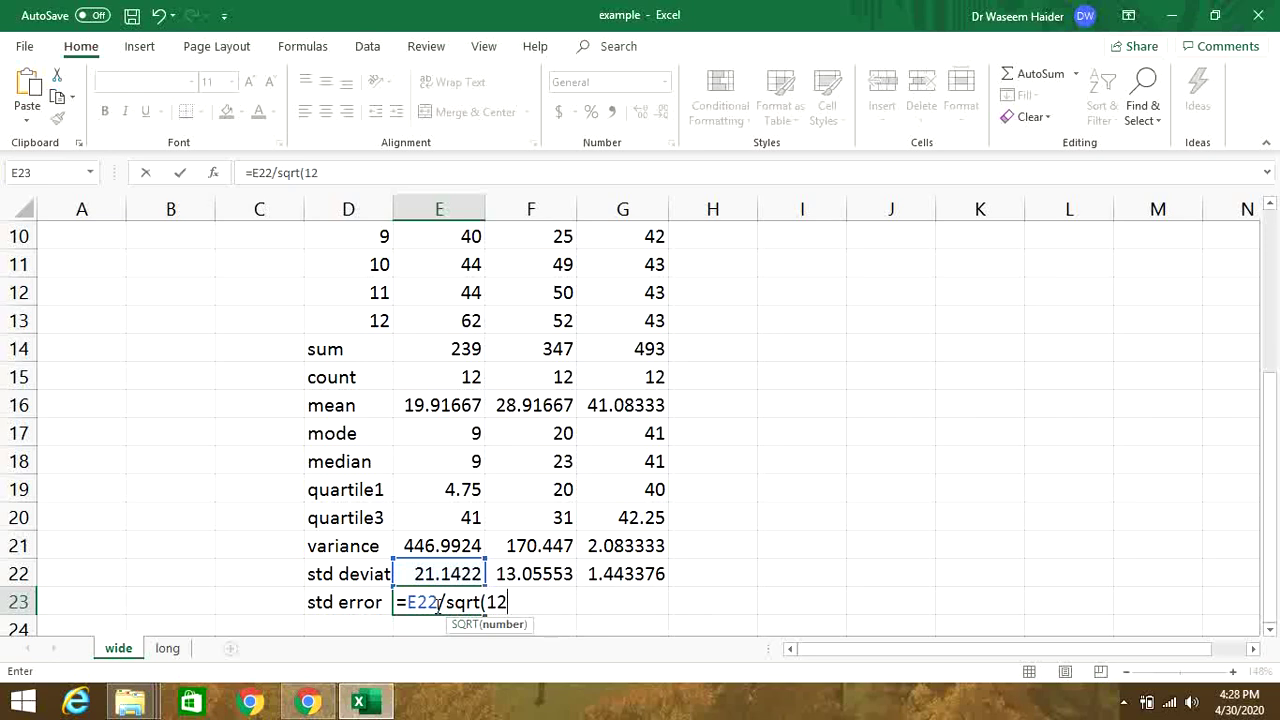
{"action": "type", "text": ")"}
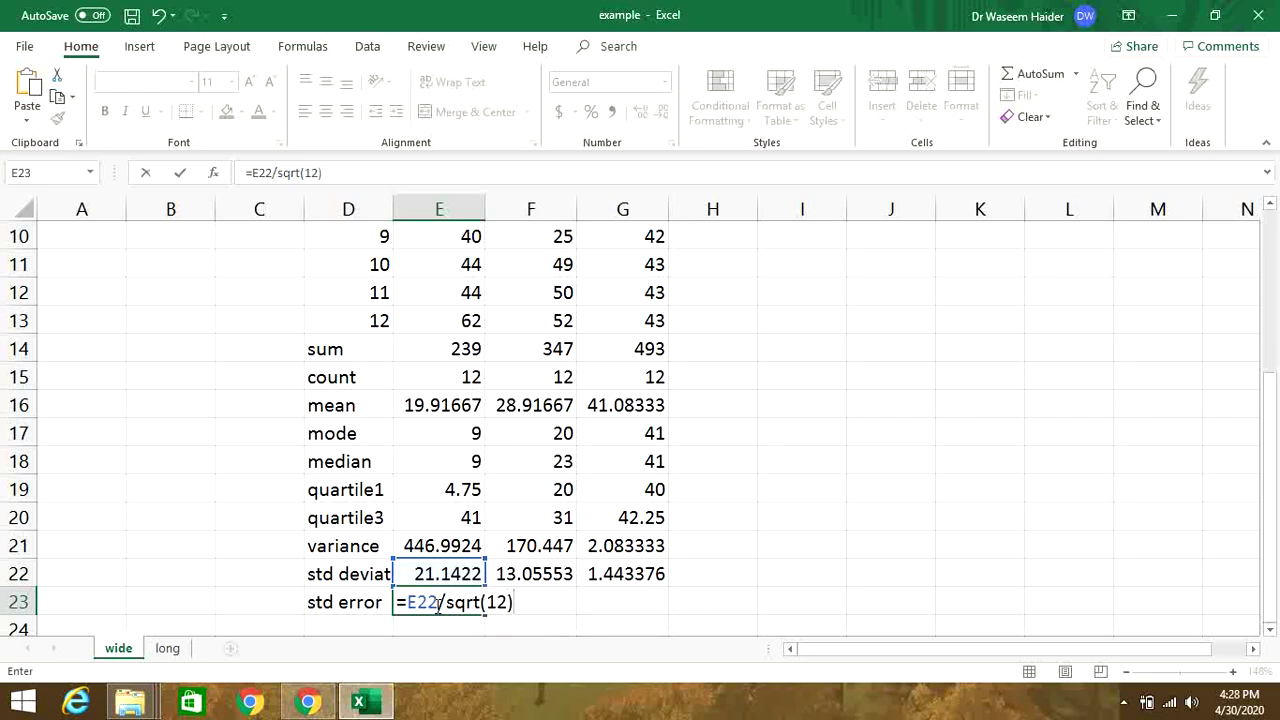
{"action": "key", "text": "Return"}
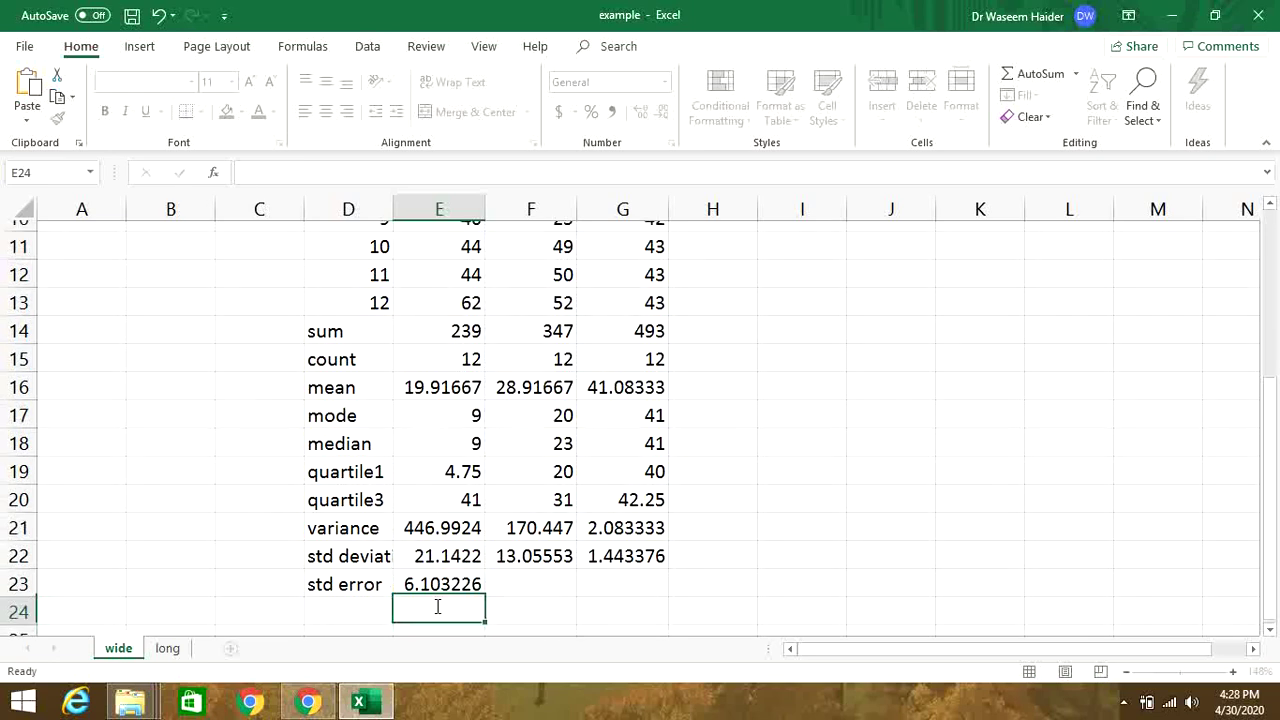
Fill the standard error formula from E23 across to F23 and G23 for treatments B and C
{"action": "left_click", "coordinate": [452, 573]}
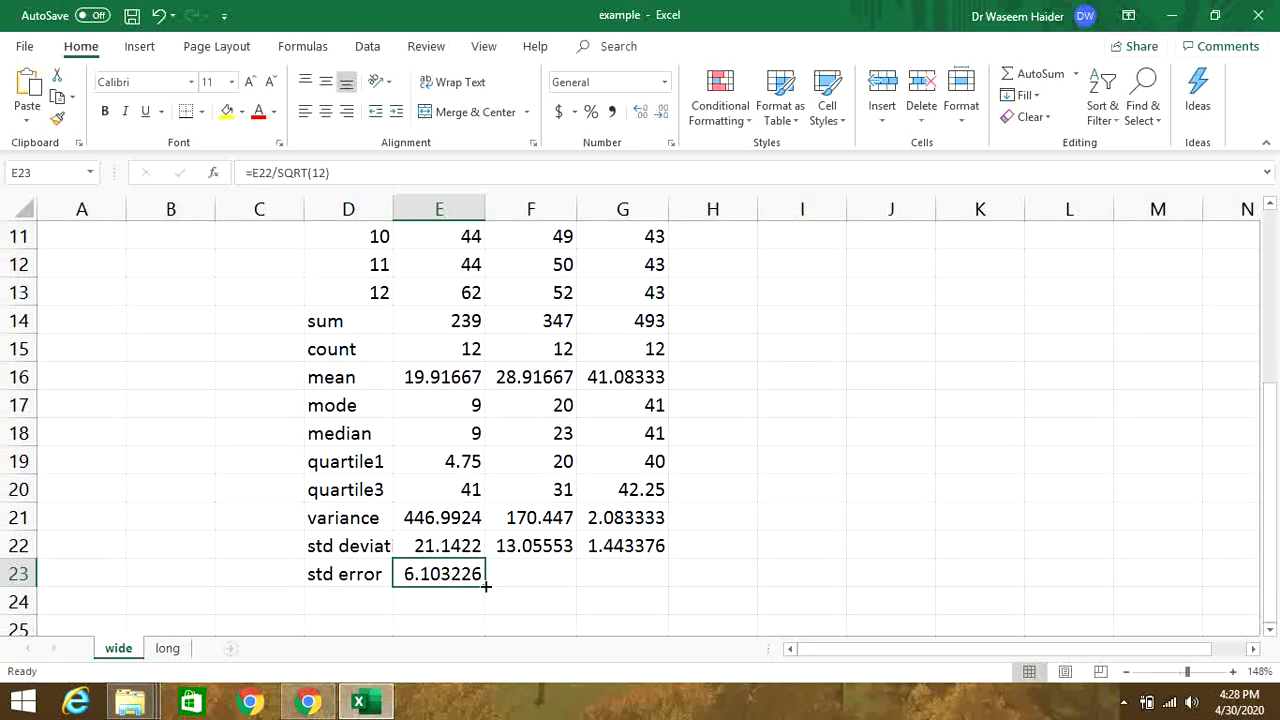
{"action": "left_click_drag", "start_coordinate": [487, 586], "coordinate": [652, 574]}
{"action": "left_click", "coordinate": [540, 573]}
{"action": "left_click", "coordinate": [467, 574]}
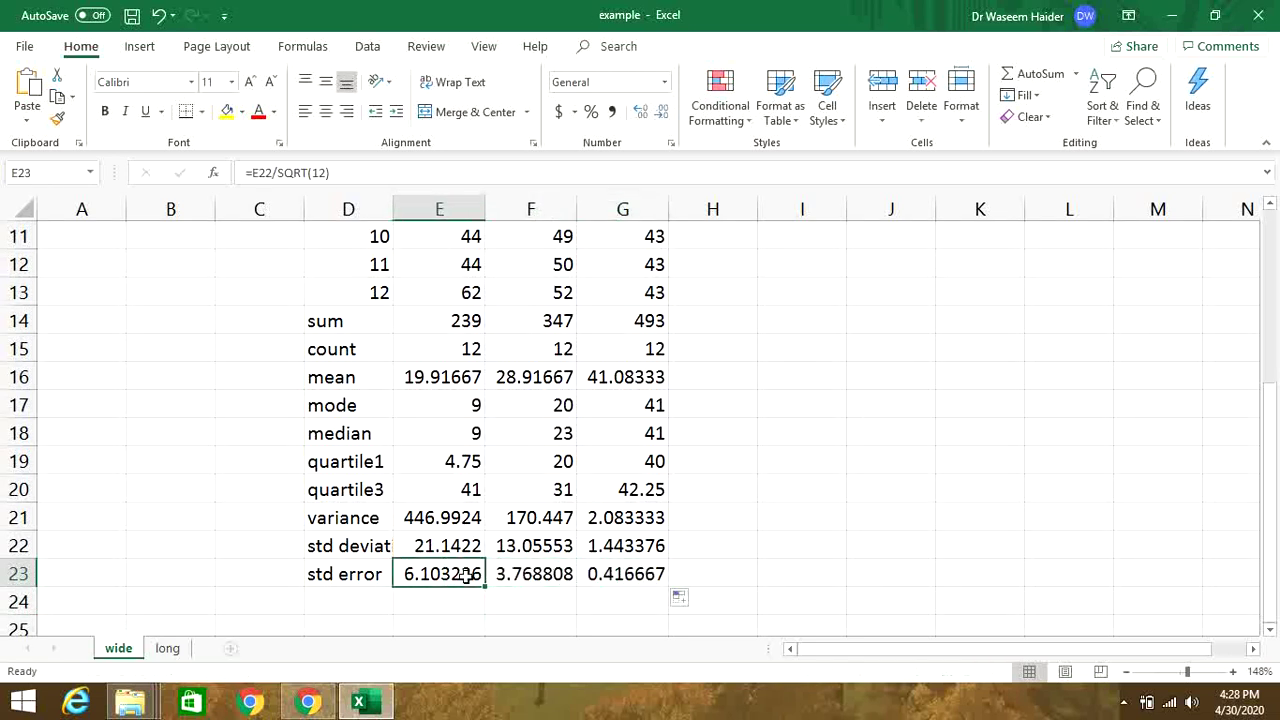
Select H1, the empty header cell next to treatment C in the data table
{"action": "left_click_drag", "start_coordinate": [1266, 443], "coordinate": [1250, 247]}
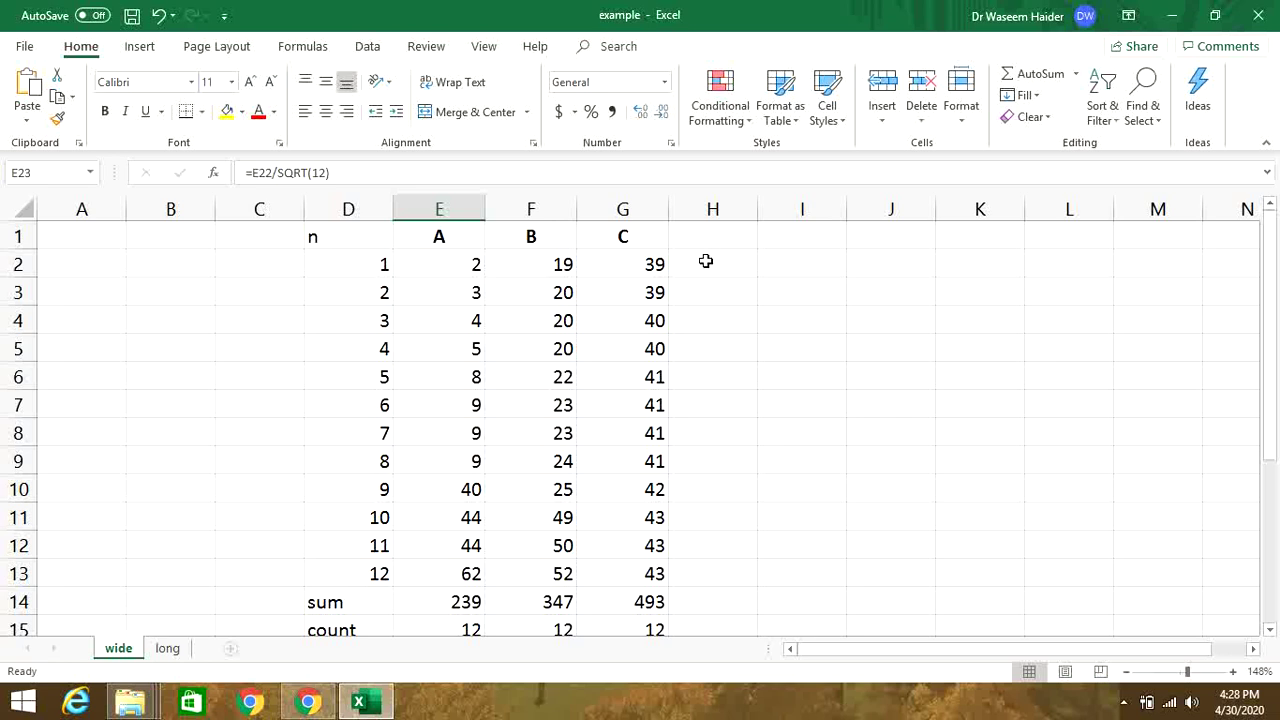
{"action": "left_click", "coordinate": [705, 238]}
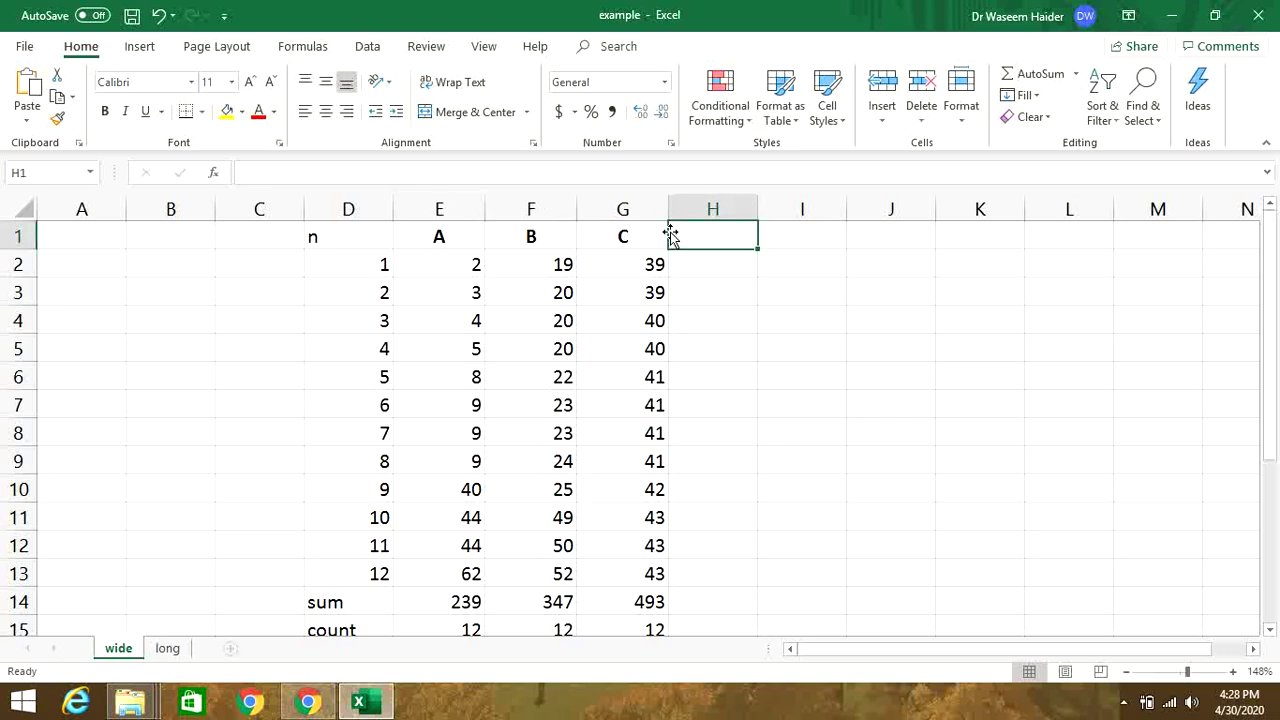
{"action": "left_click", "coordinate": [652, 208]}
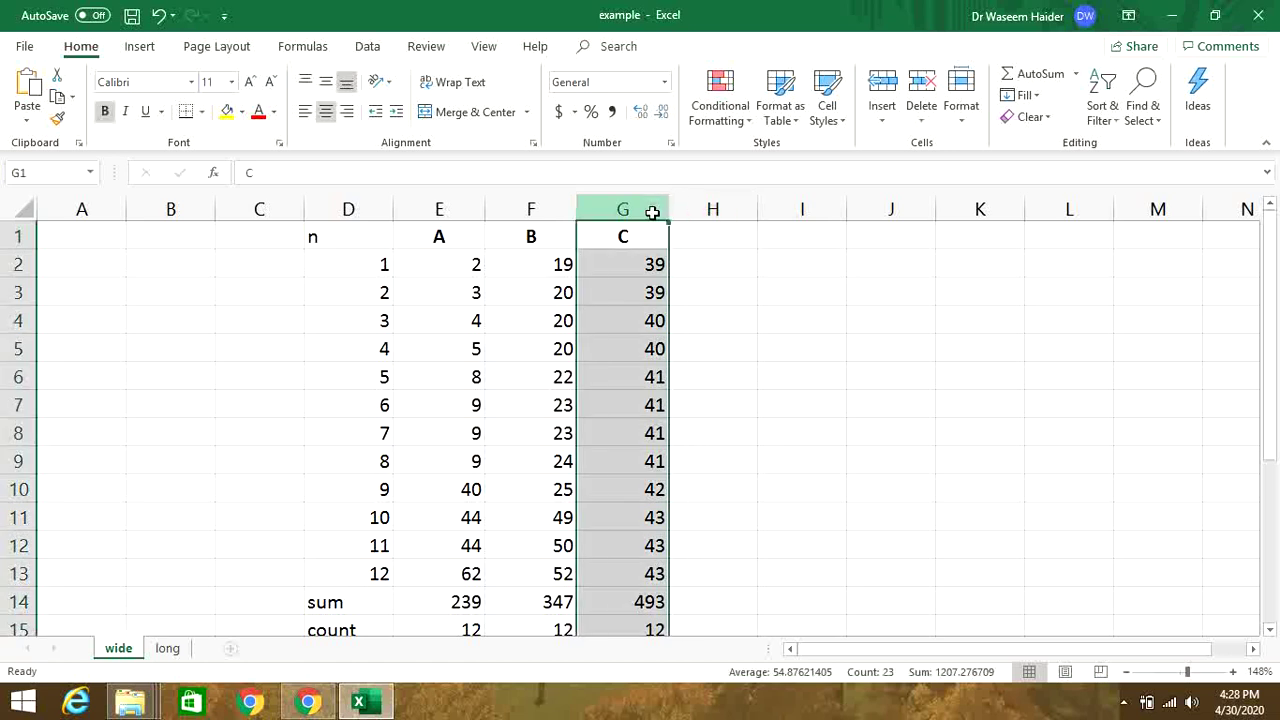
{"action": "left_click", "coordinate": [646, 240]}
{"action": "left_click", "coordinate": [695, 263]}
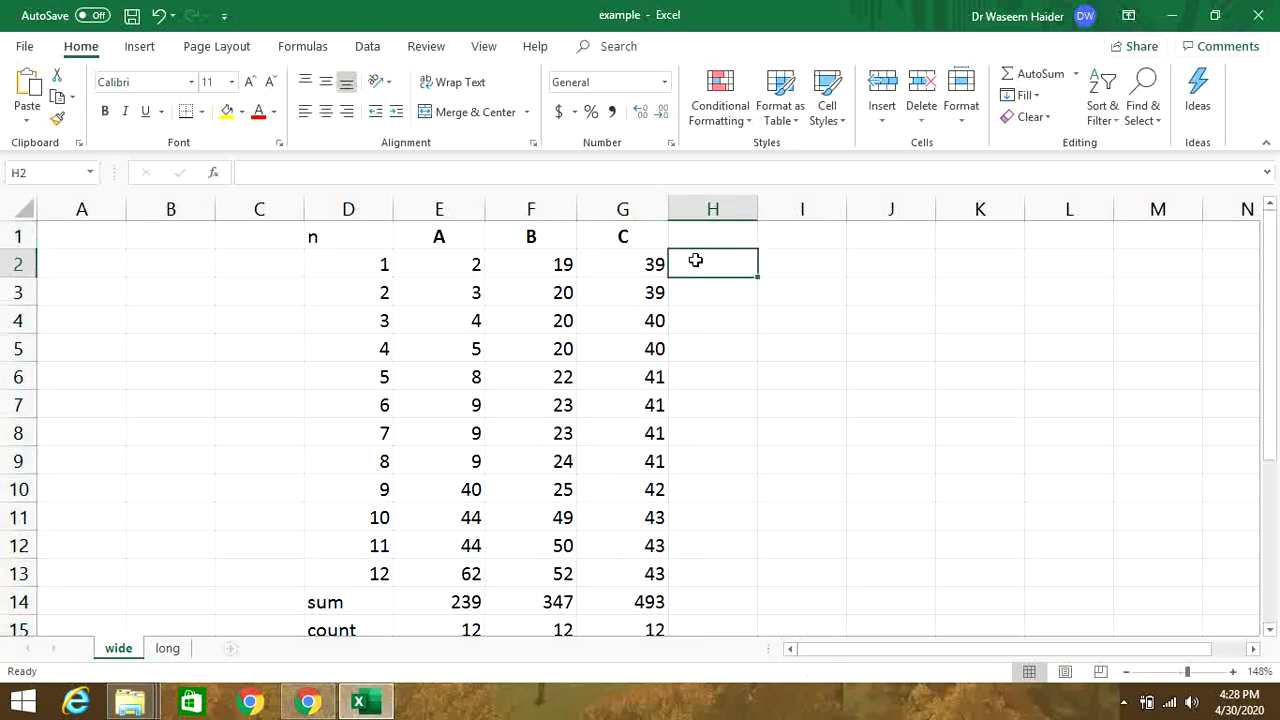
{"action": "left_click", "coordinate": [698, 236]}
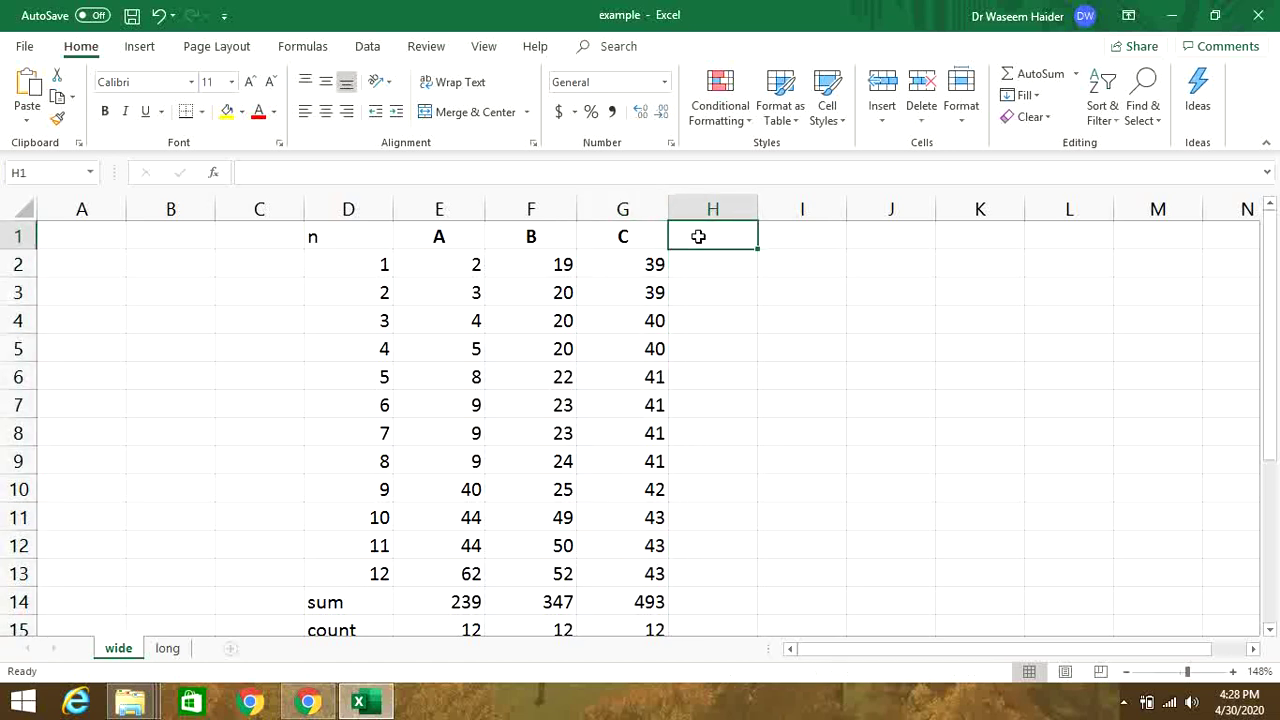